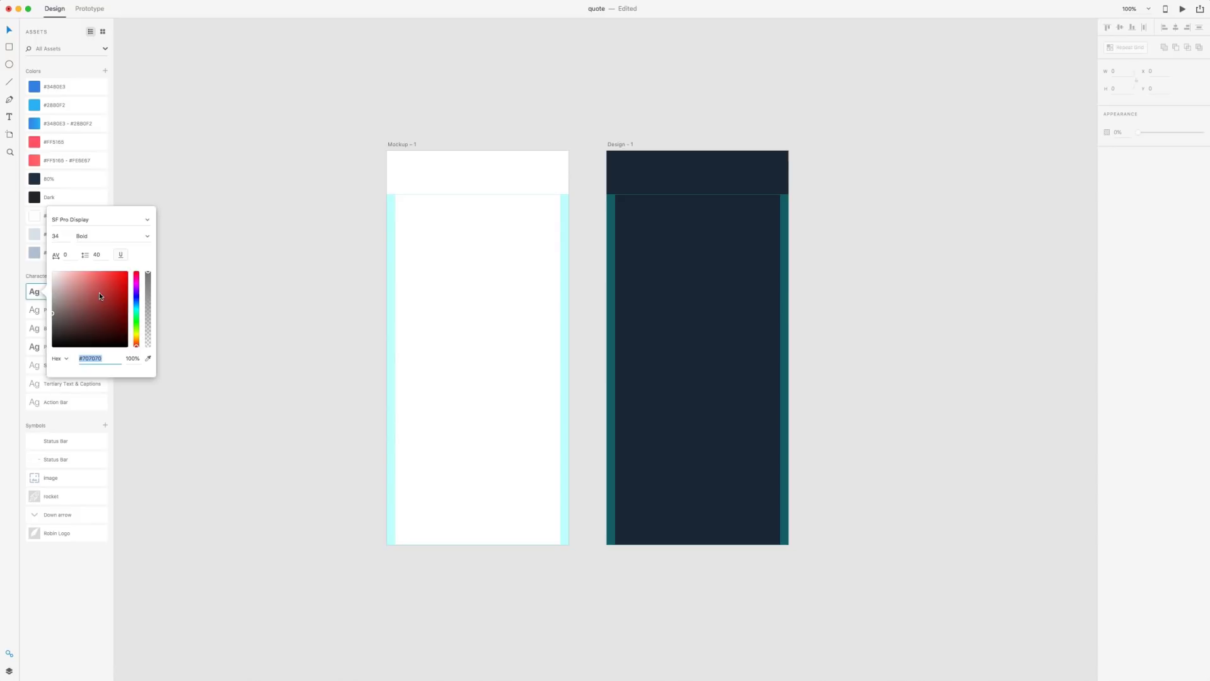
# Dismiss the Chunky Title style editor so the new #000000 colour remains in the document assets
pyautogui.click(28, 290)
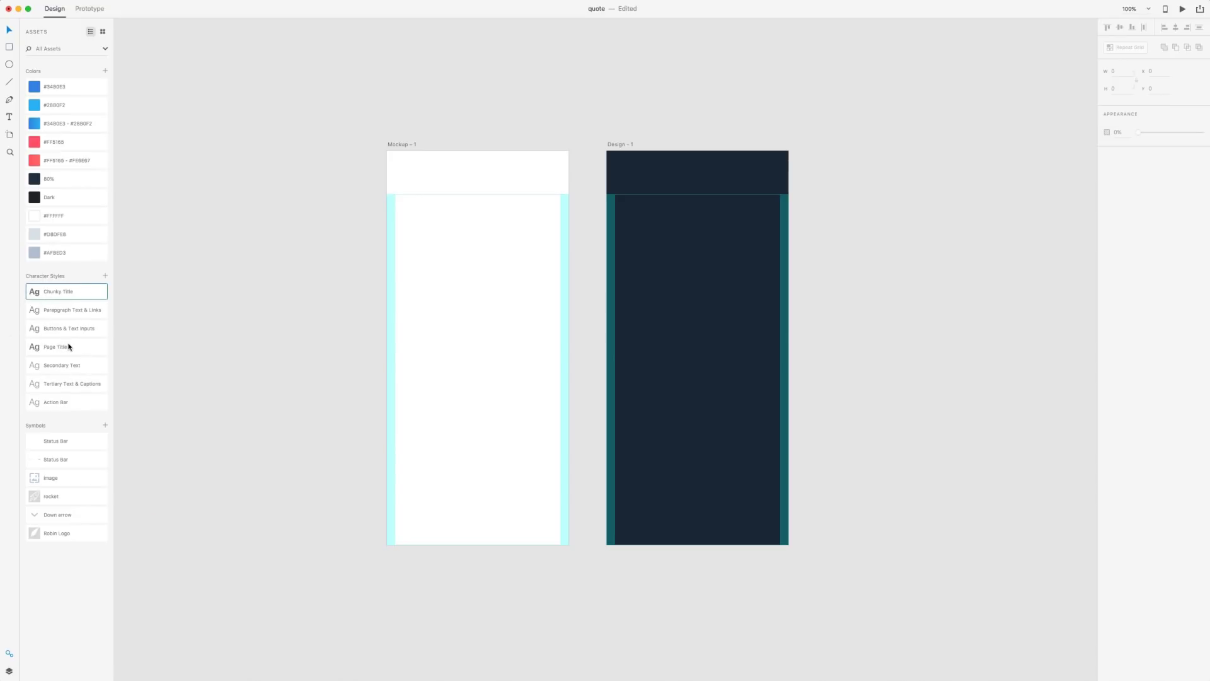
pyautogui.moveTo(70, 346)
# Place the Status Bar symbol on the Mockup artboard, centred horizontally and aligned to the top
pyautogui.click(62, 581)
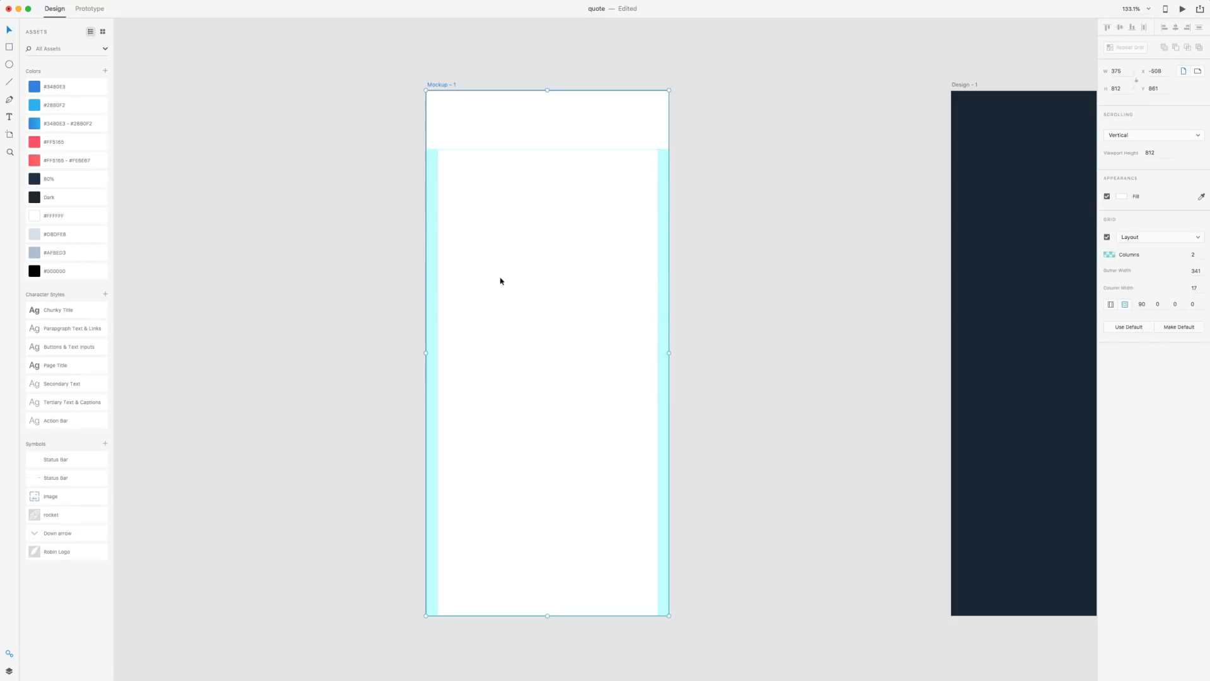
pyautogui.scroll(3, 256, 372)
pyautogui.click(442, 291)
pyautogui.moveTo(43, 481); pyautogui.dragTo(497, 132)
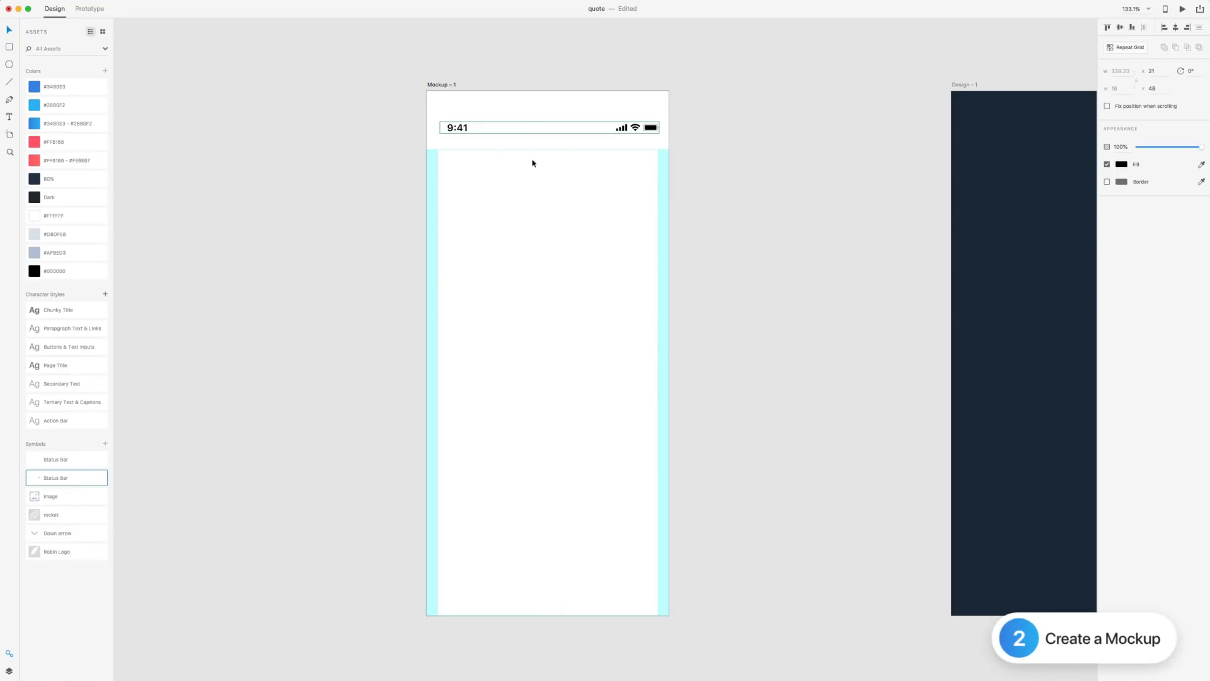
pyautogui.click(1176, 28)
pyautogui.click(1111, 29)
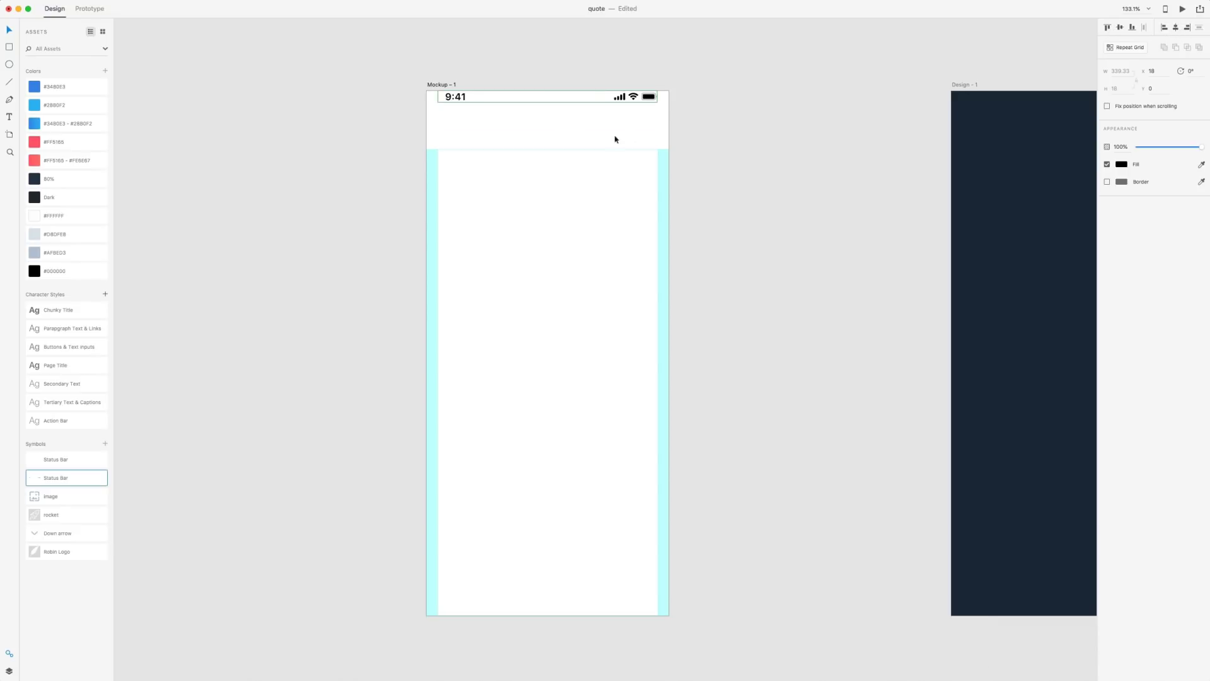
# Nudge the status bar inward to x 21, y 14 from the artboard edges
pyautogui.press('alt')
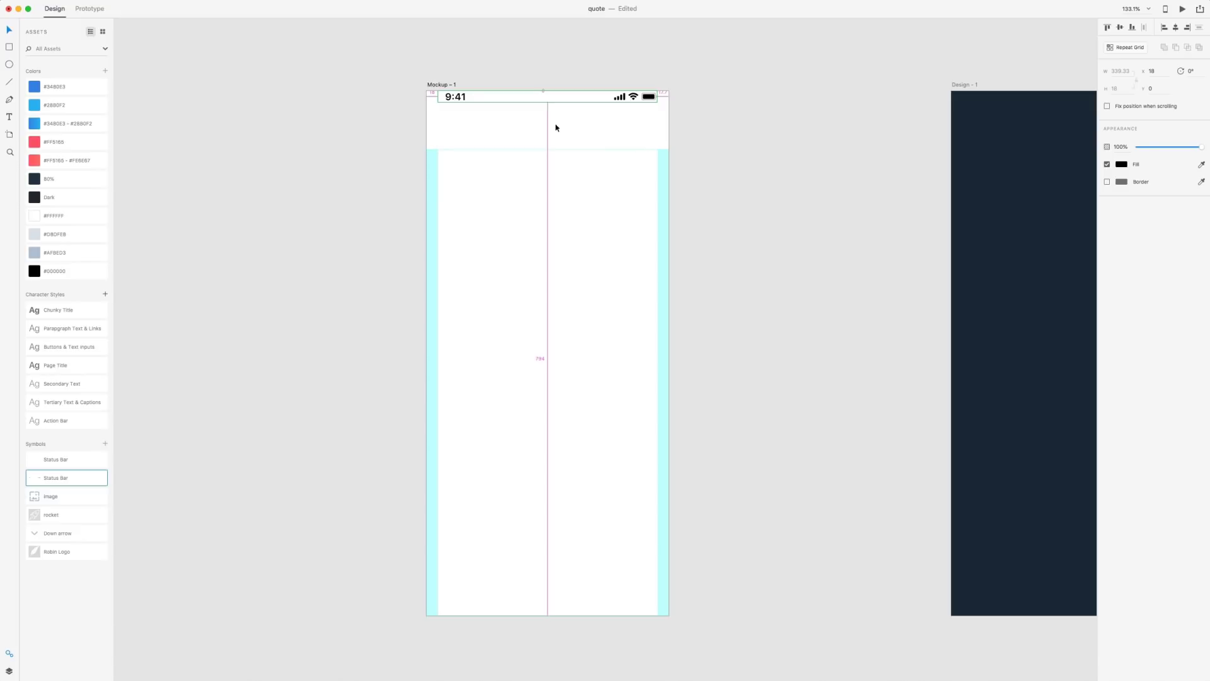
pyautogui.press('Right')
pyautogui.press('Right')
pyautogui.press('Right')
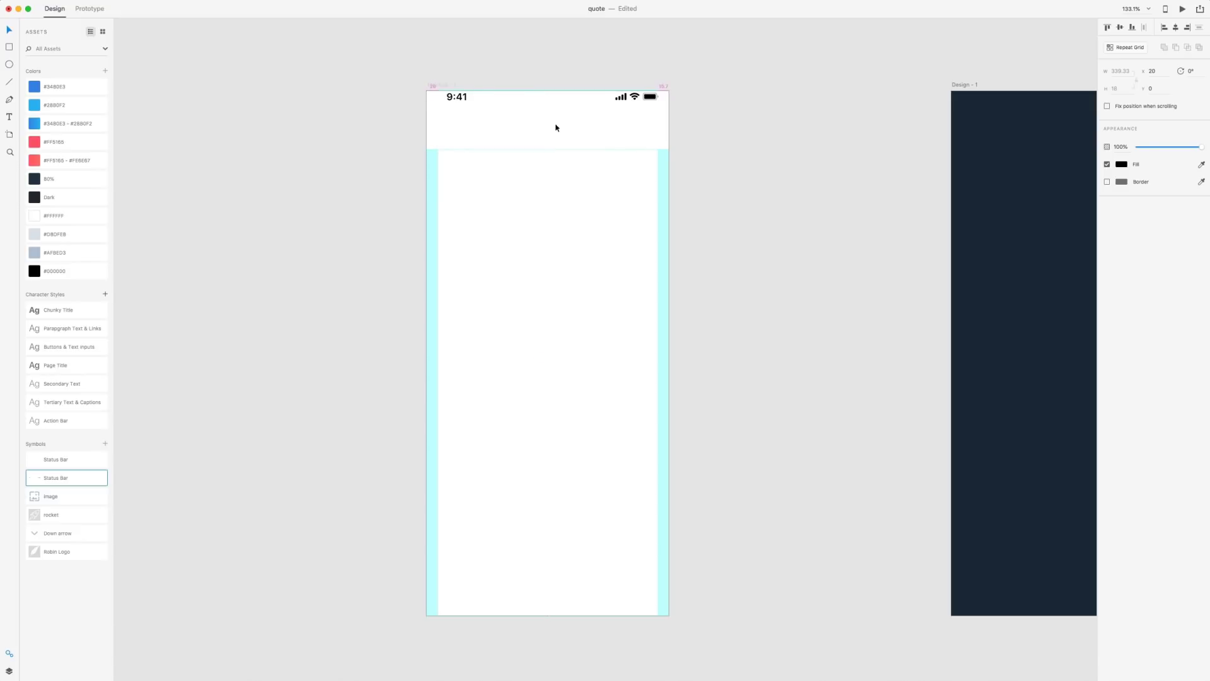
pyautogui.press('alt')
pyautogui.hotkey('shift', 'Down')
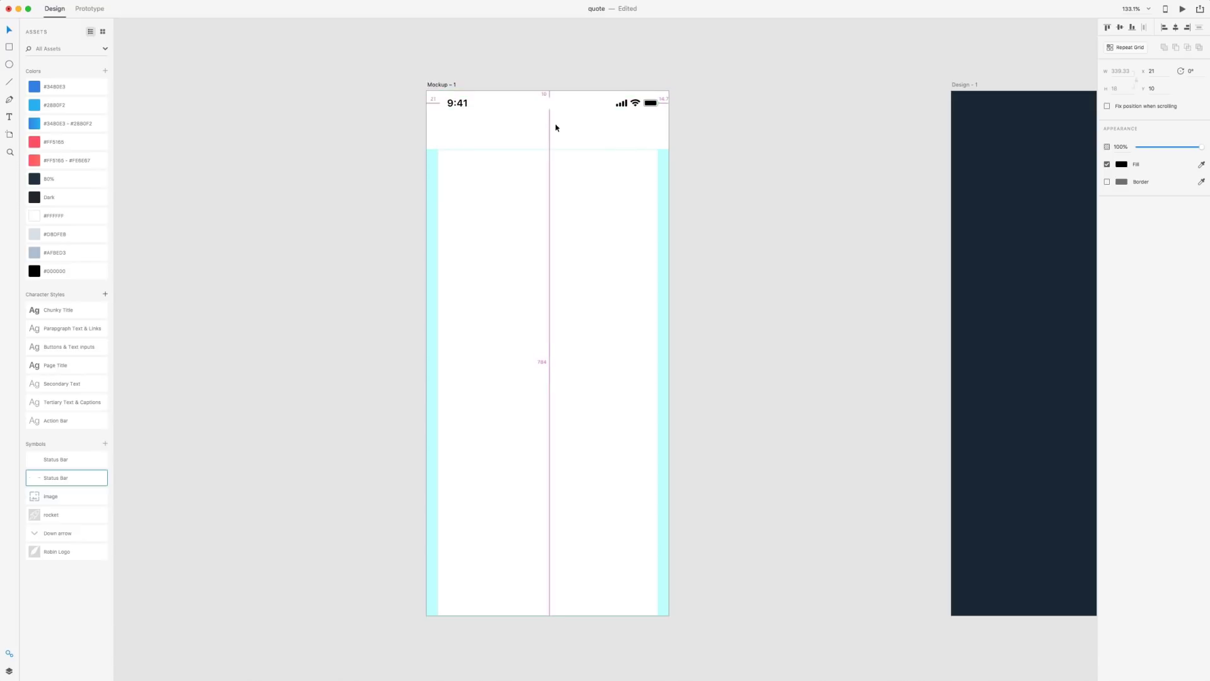
pyautogui.press('Down')
pyautogui.press('Down')
pyautogui.press('Down')
pyautogui.press('Down')
pyautogui.press('alt')
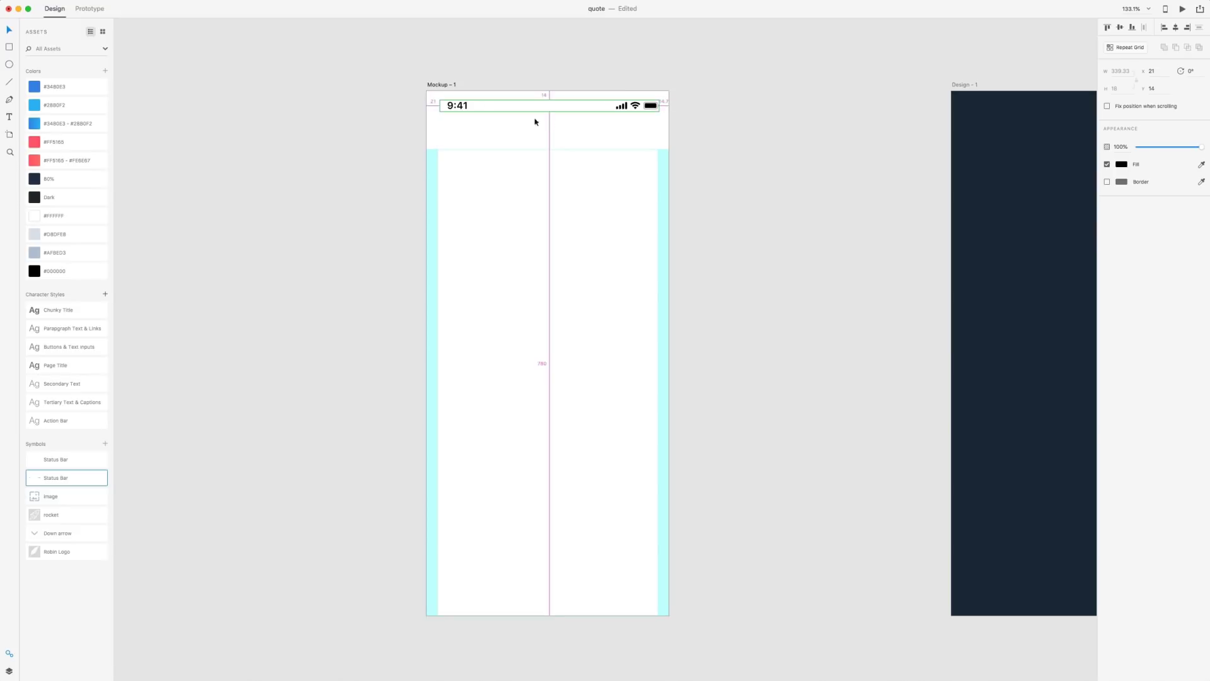
pyautogui.click(507, 147)
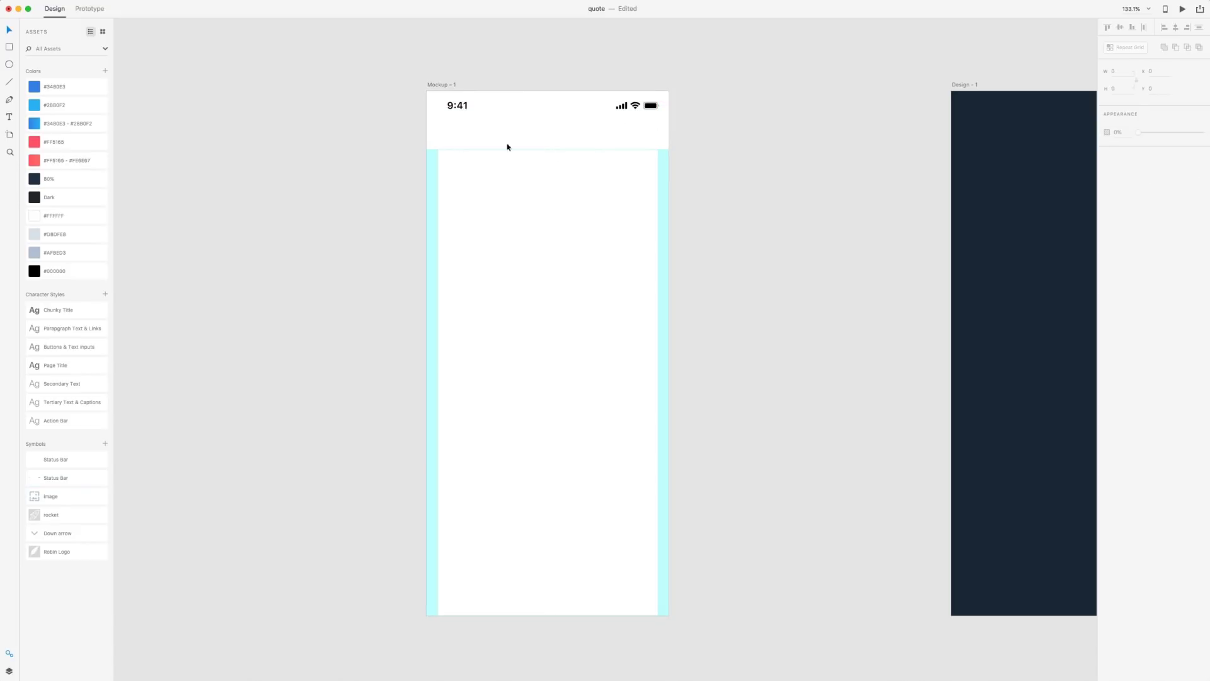
# Add a black 'Invoice' title in Page Title style at the Mockup header's left, X 18
pyautogui.click(465, 138)
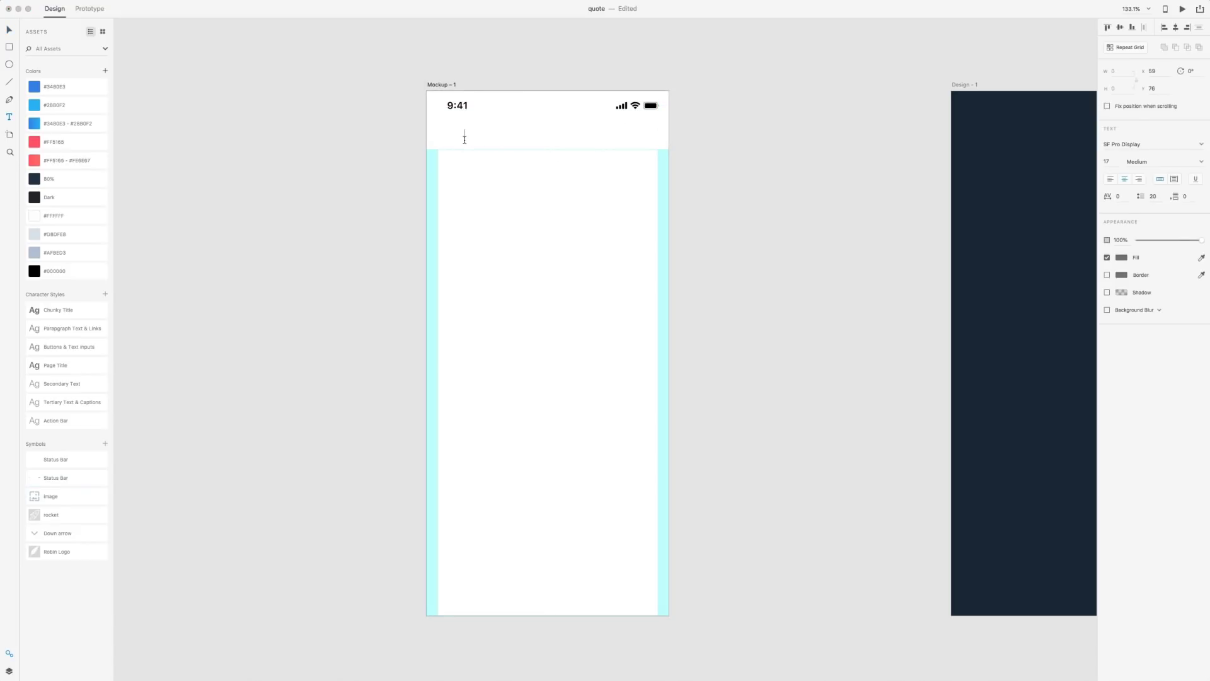
pyautogui.write('Invoice')
pyautogui.click(8, 30)
pyautogui.click(62, 367)
pyautogui.click(35, 273)
pyautogui.click(327, 145)
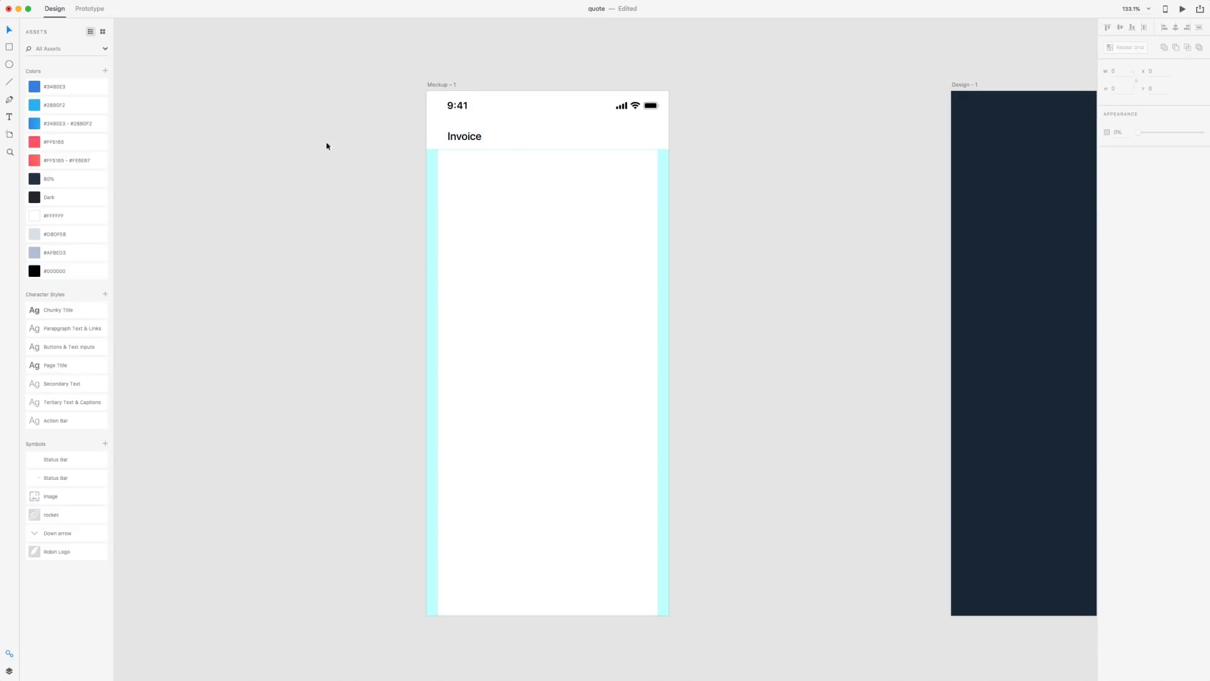
pyautogui.moveTo(462, 137); pyautogui.dragTo(456, 144)
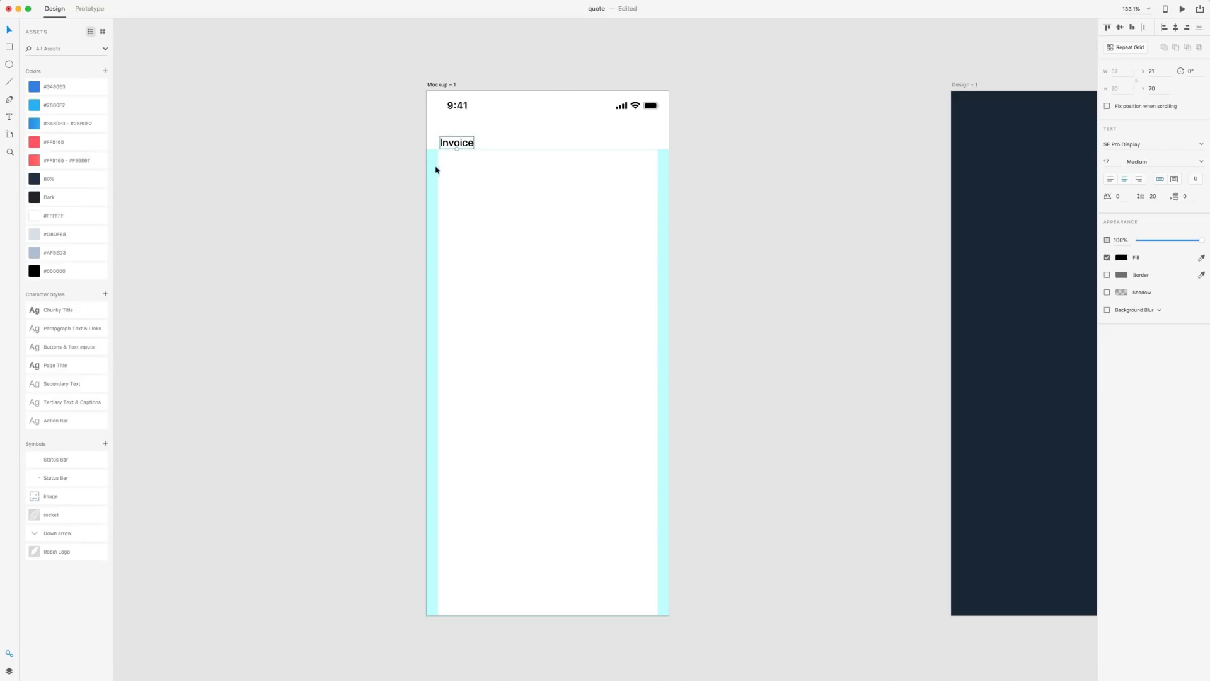
pyautogui.press('Left')
pyautogui.press('Left')
pyautogui.press('Left')
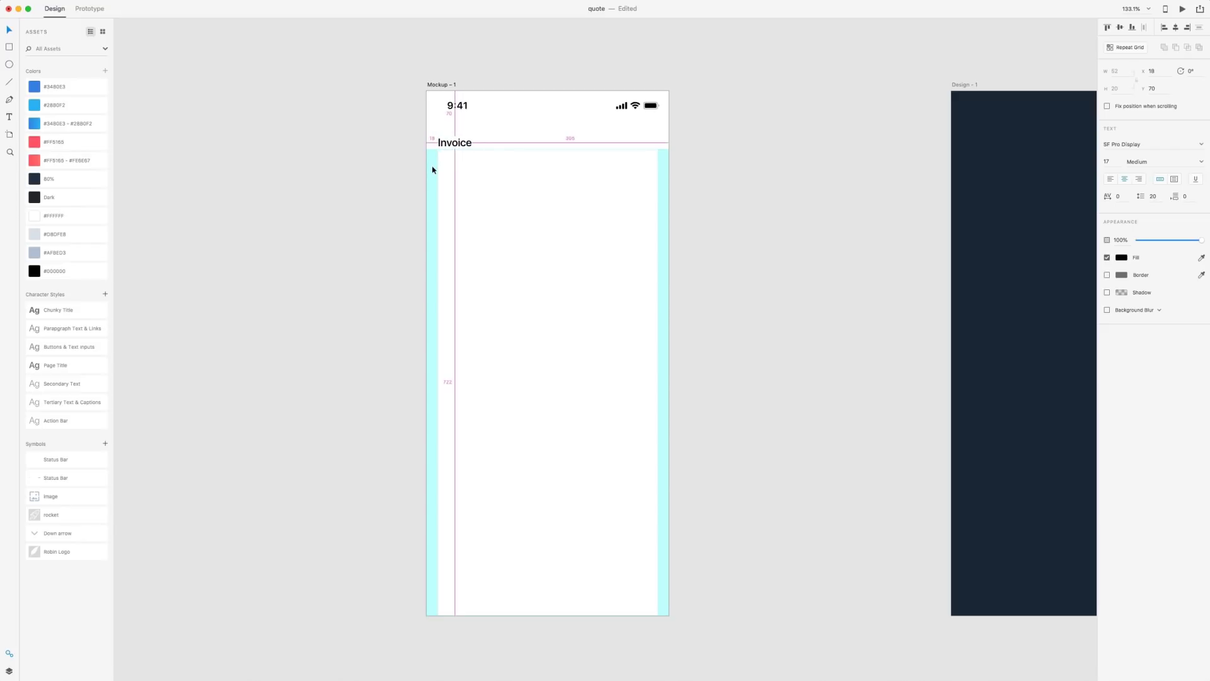
pyautogui.press('Left')
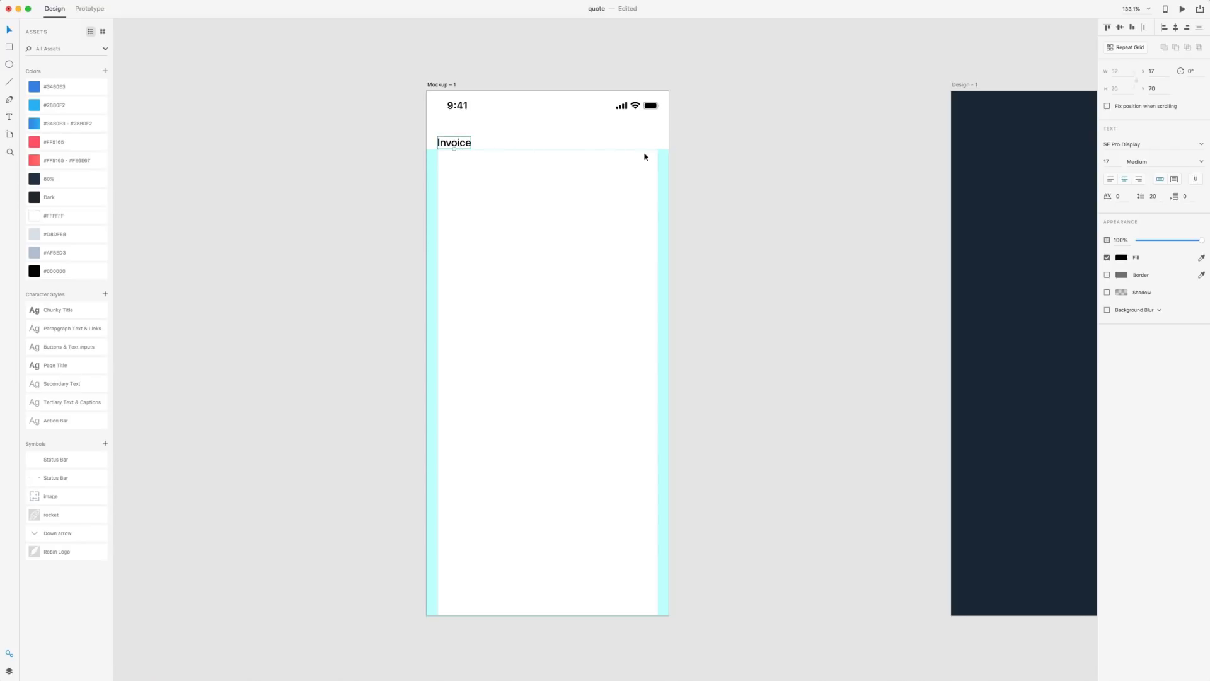
pyautogui.click(711, 181)
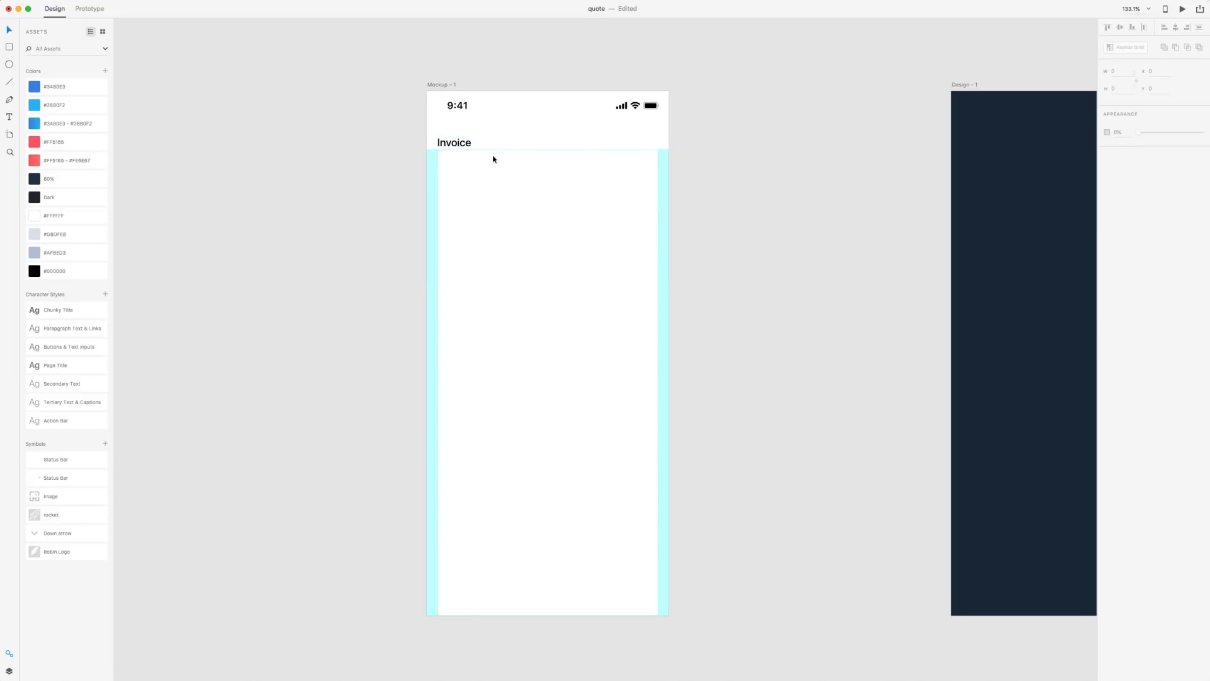
# Duplicate the title to the header's right edge as a Light-weight #AFBED3 label reading '#000'
pyautogui.moveTo(441, 142); pyautogui.dragTo(628, 142)
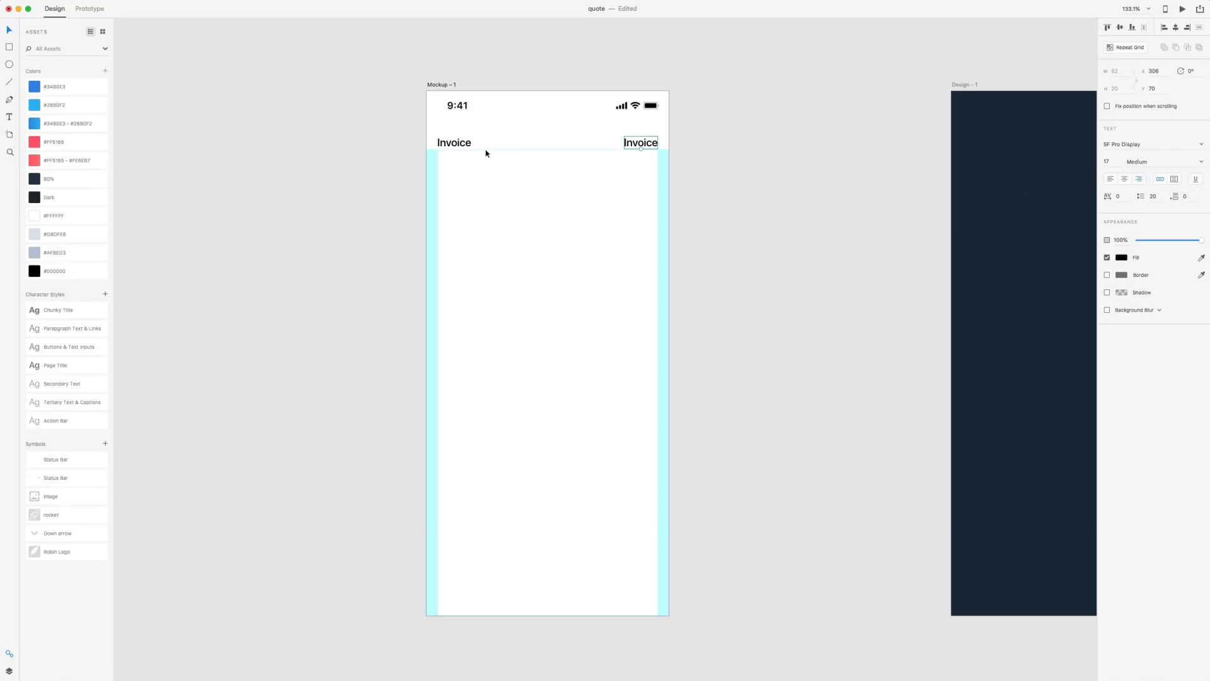
pyautogui.click(465, 148)
pyautogui.click(633, 145)
pyautogui.click(47, 255)
pyautogui.click(1201, 161)
pyautogui.click(1140, 206)
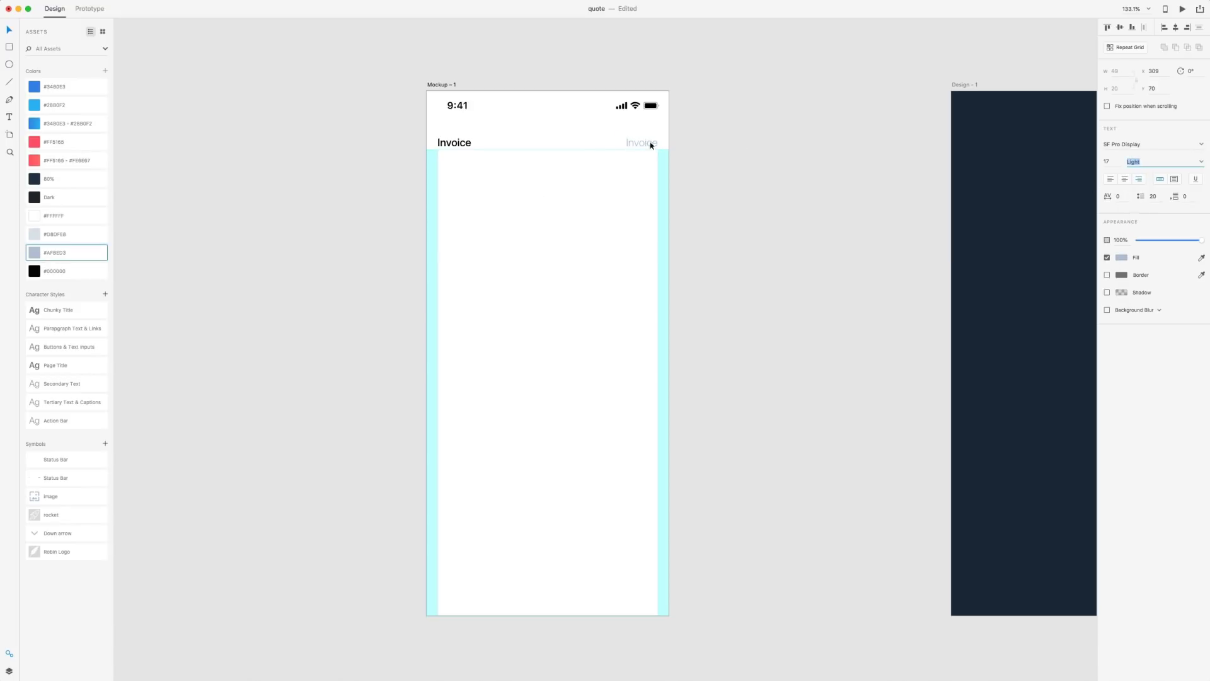
pyautogui.doubleClick(649, 143)
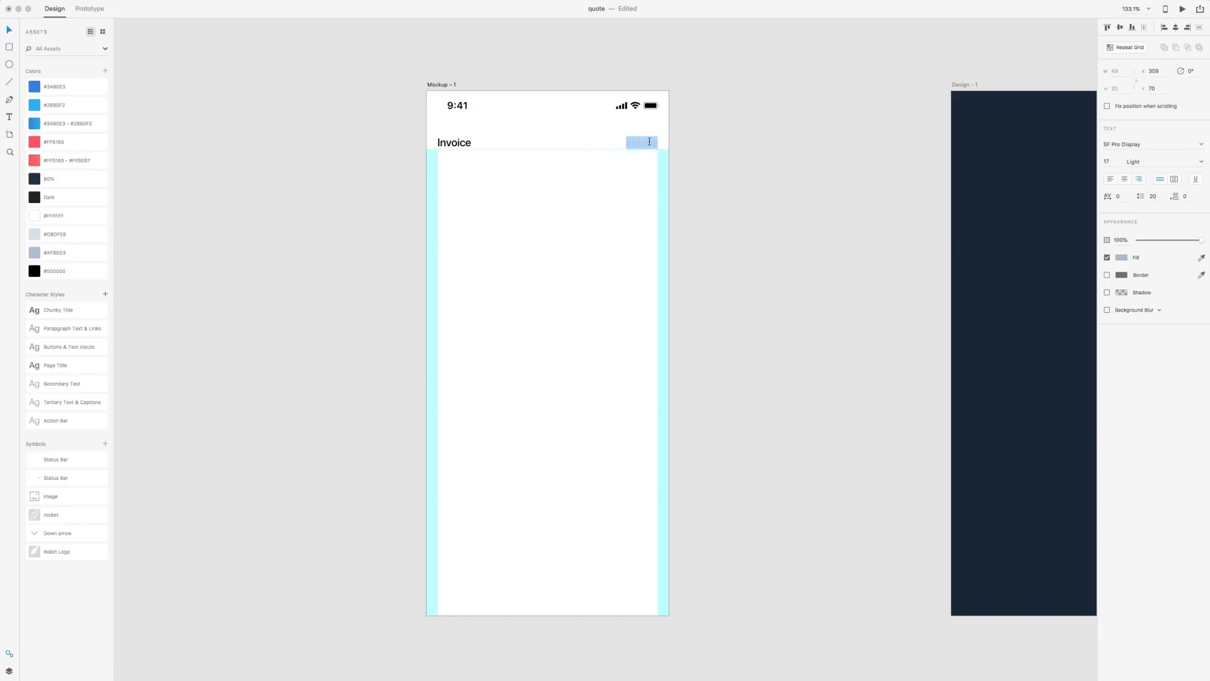
pyautogui.write('#000')
pyautogui.scroll(-2, 451, 129)
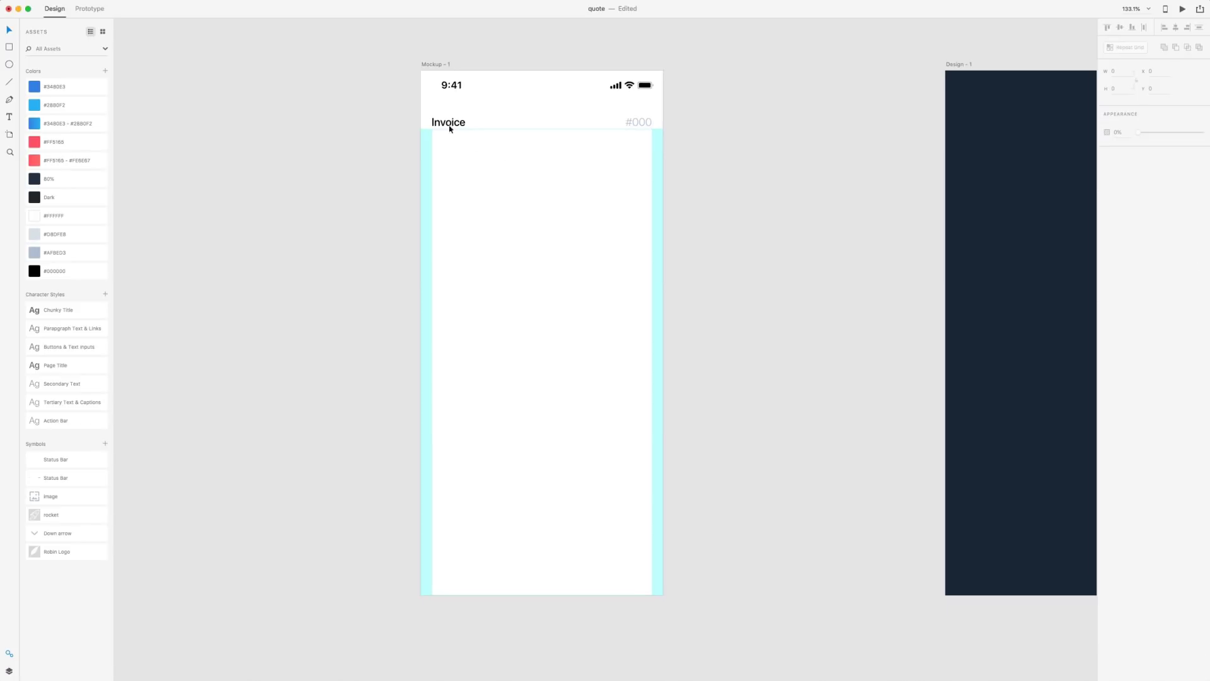
# Duplicate the Invoice title below the header and retype it as 'Client'
pyautogui.click(451, 129)
pyautogui.moveTo(450, 129); pyautogui.dragTo(450, 160)
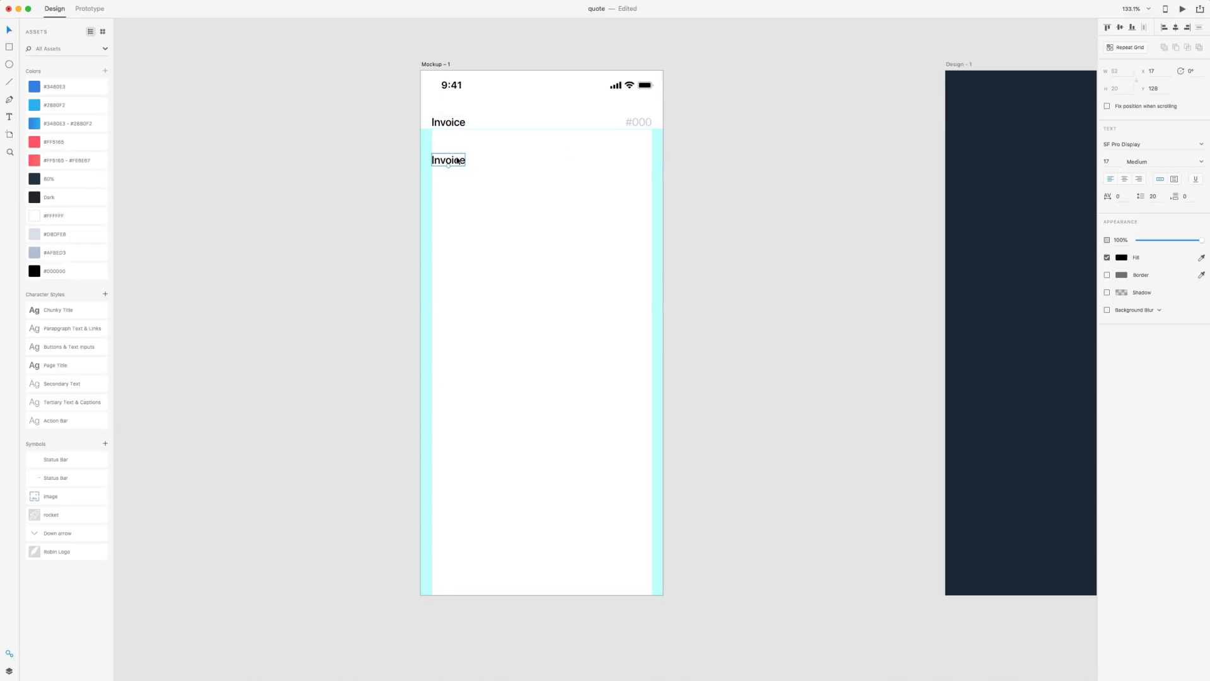
pyautogui.doubleClick(458, 161)
pyautogui.write('Client')
pyautogui.press('Escape')
pyautogui.click(505, 209)
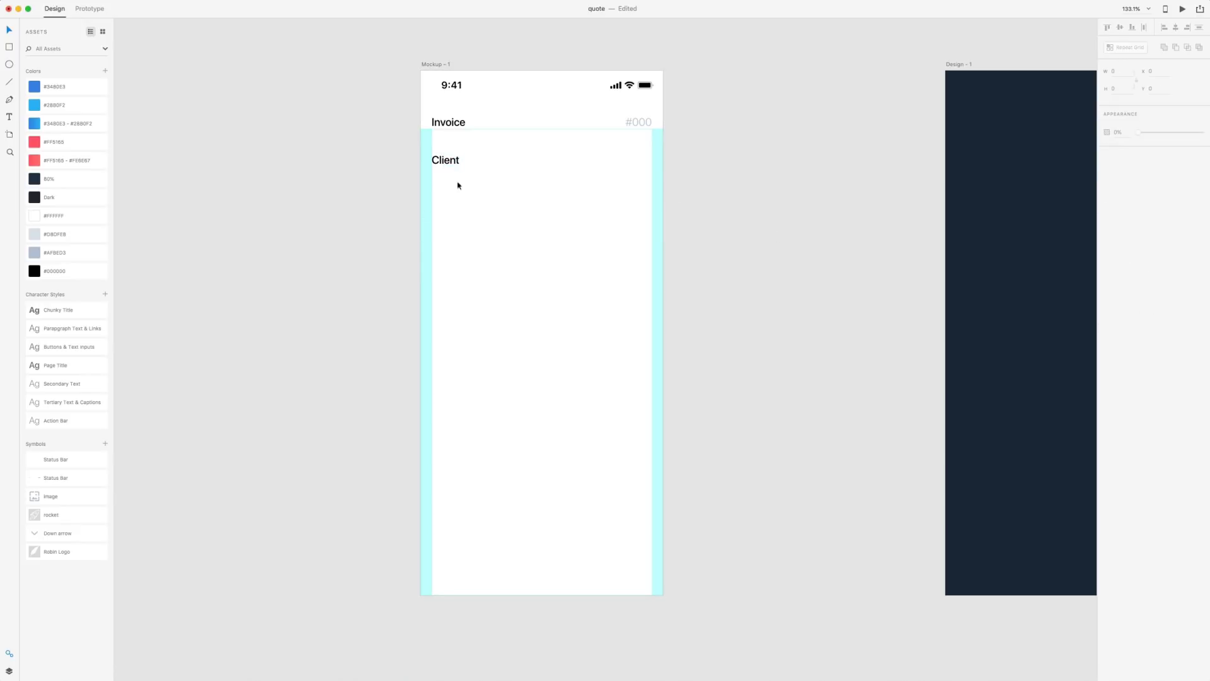
# Draw a square card below the Client label with height 110
pyautogui.hscroll(3, 570, 238)
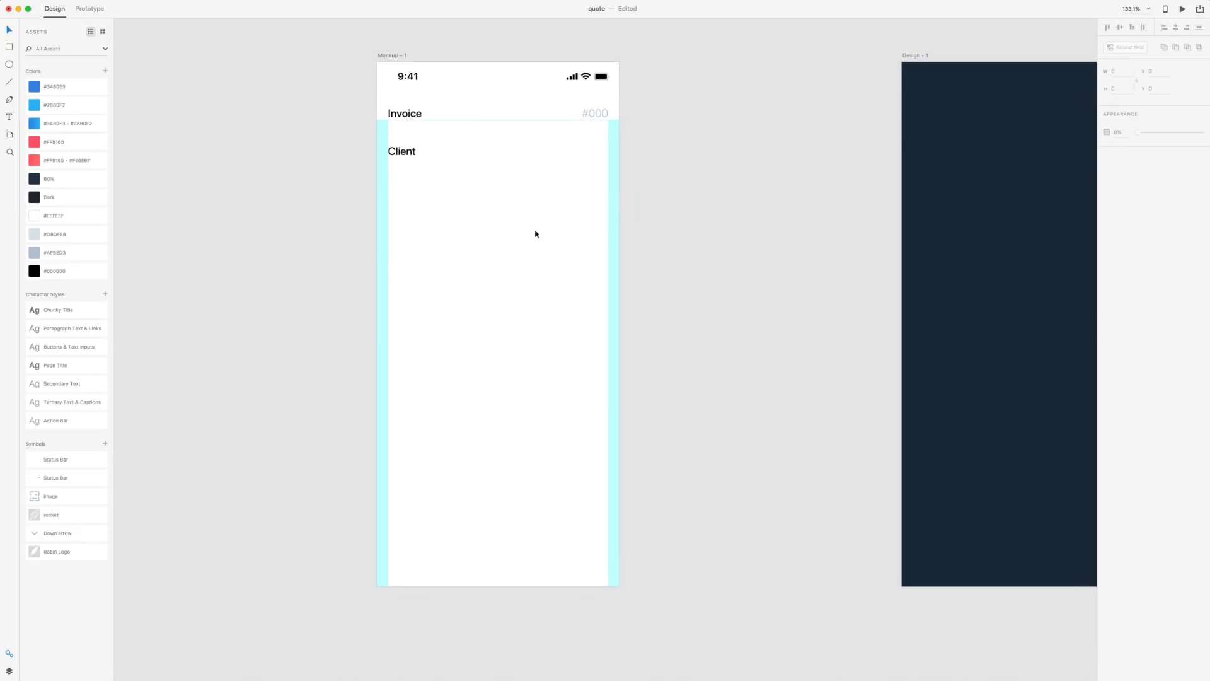
pyautogui.click(9, 47)
pyautogui.moveTo(388, 172); pyautogui.dragTo(466, 239)
pyautogui.press('v')
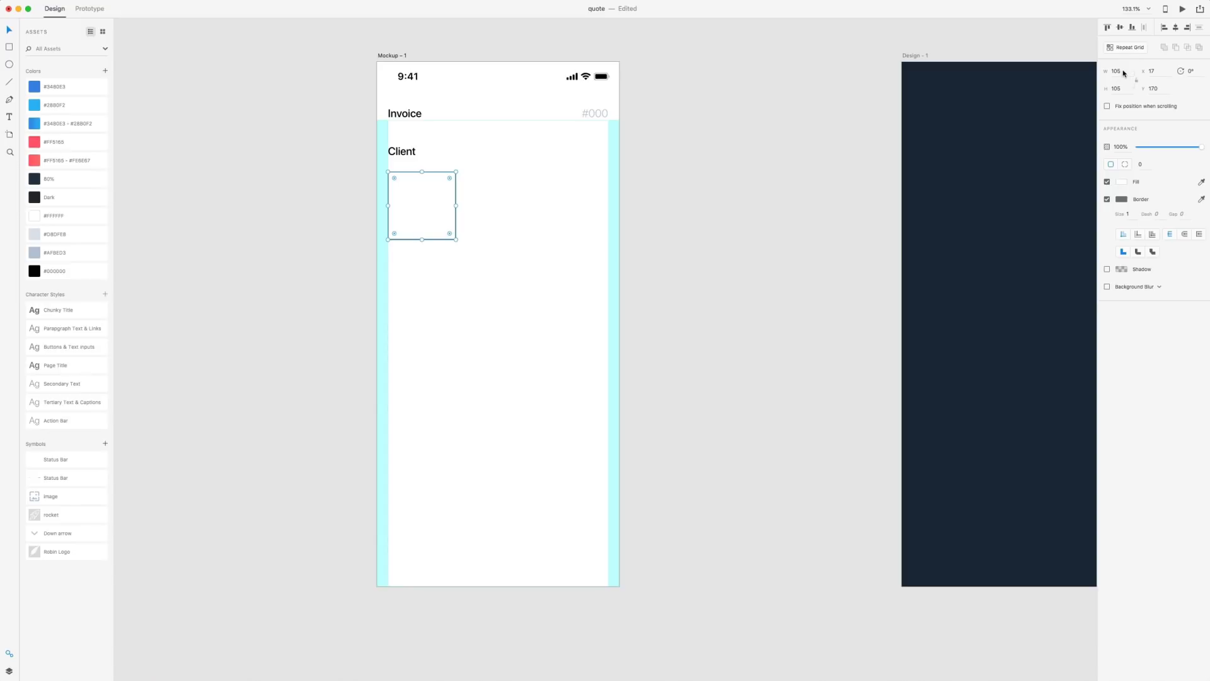
pyautogui.click(1113, 92)
pyautogui.write('110')
pyautogui.press('Return')
# Round the card's corners to 8, give it an #AFBED3 border, and shift it up slightly
pyautogui.click(1148, 163)
pyautogui.press('Return')
pyautogui.rightClick(42, 253)
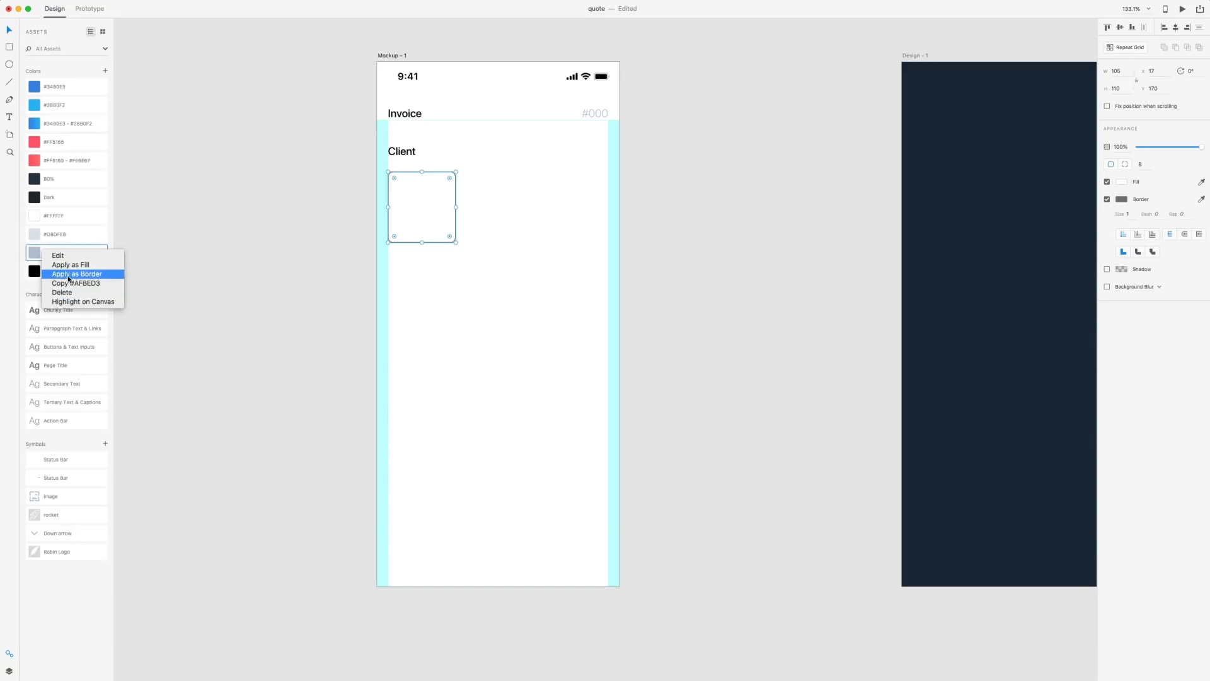
pyautogui.click(71, 274)
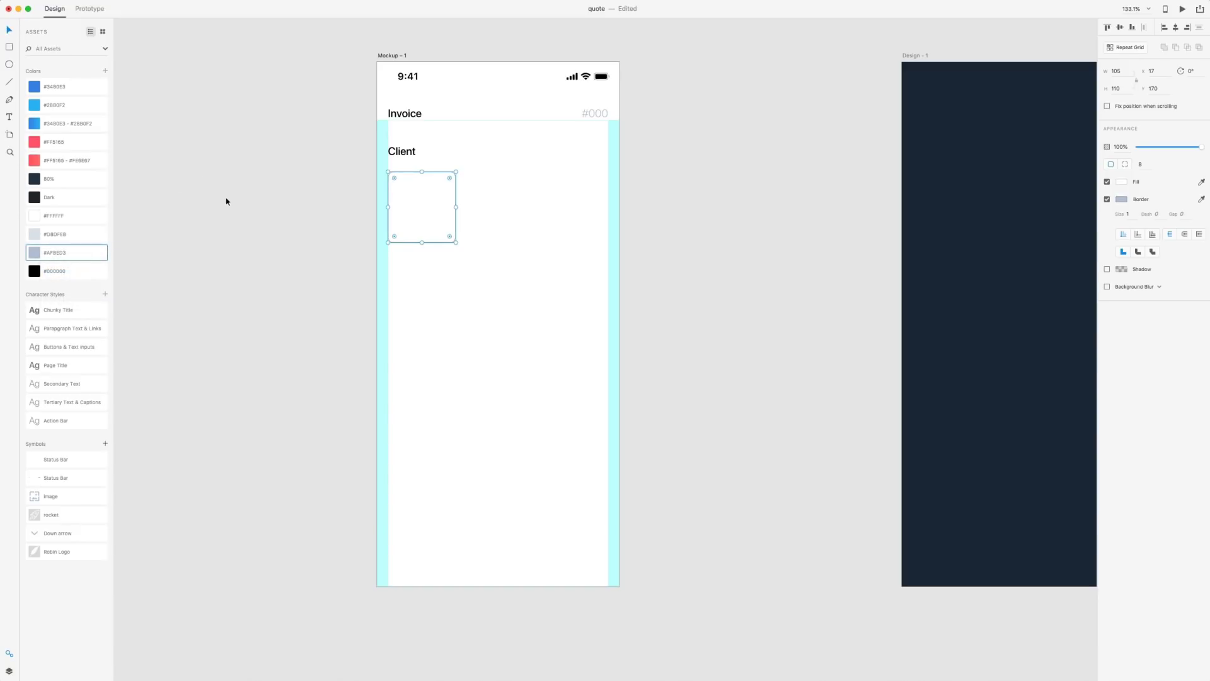
pyautogui.click(286, 221)
pyautogui.click(421, 213)
pyautogui.moveTo(421, 213); pyautogui.dragTo(421, 210)
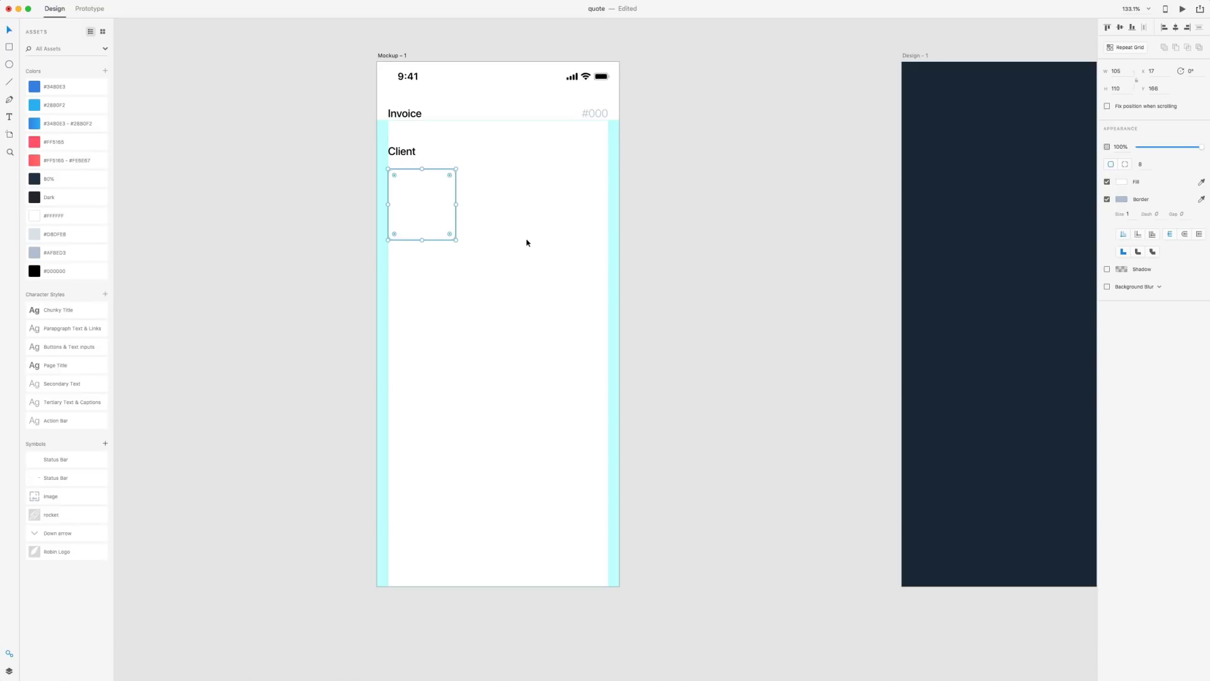
pyautogui.click(673, 224)
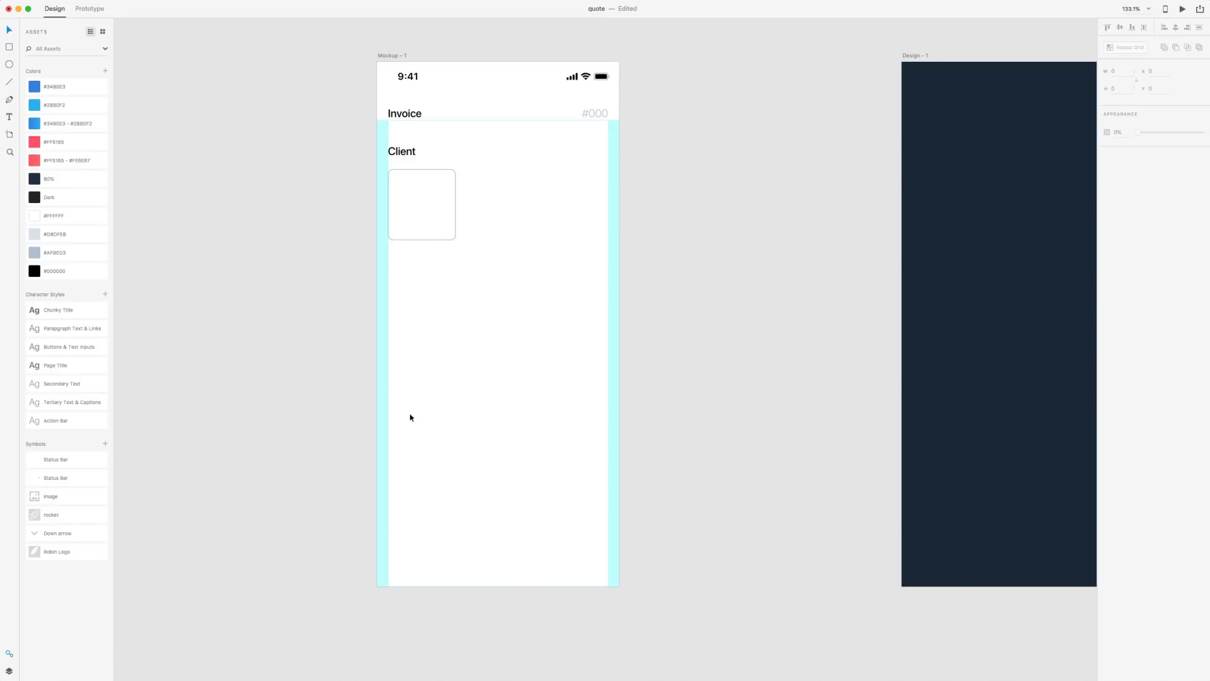
# Add an image placeholder and a centred 'Client Name' label inside the card
pyautogui.moveTo(33, 498); pyautogui.dragTo(425, 206)
pyautogui.press('t')
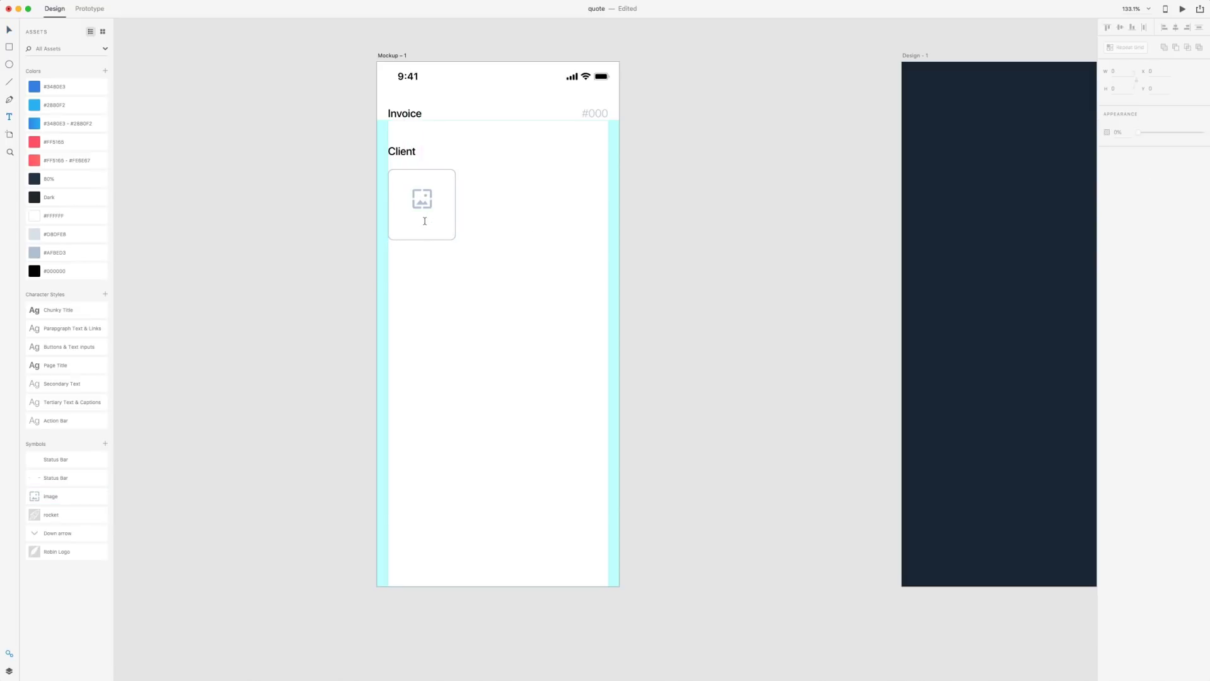
pyautogui.click(423, 223)
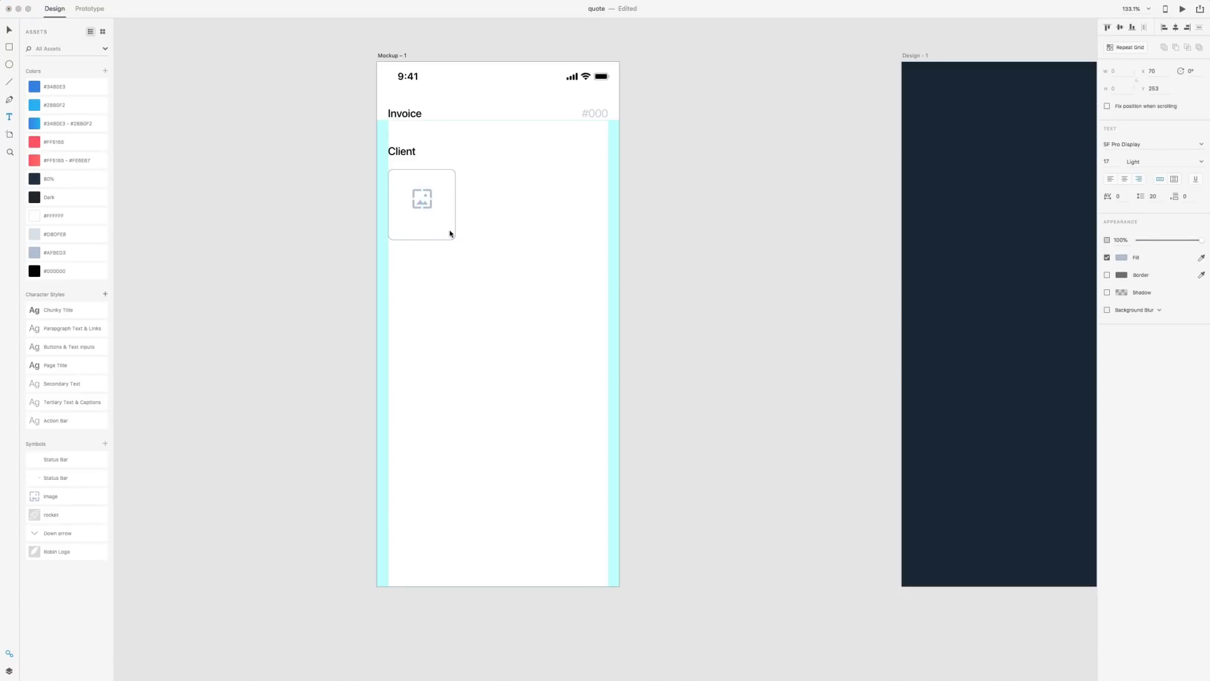
pyautogui.write('Client Name')
pyautogui.press('Escape')
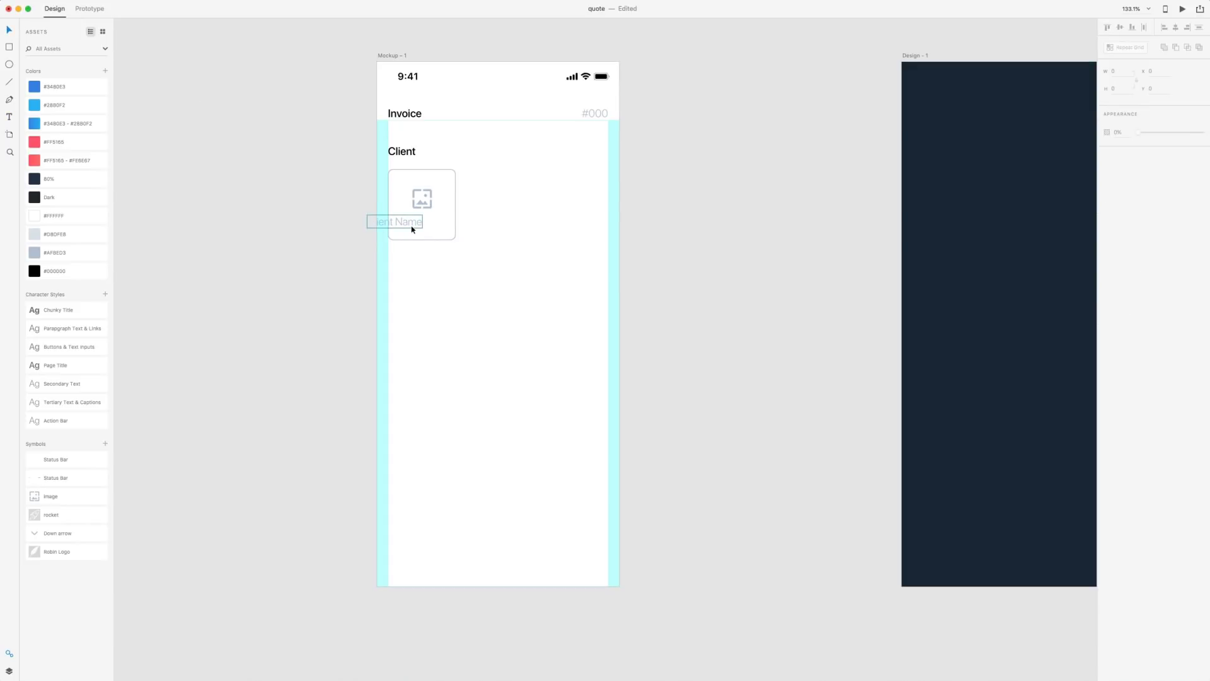
pyautogui.moveTo(413, 230); pyautogui.dragTo(435, 227)
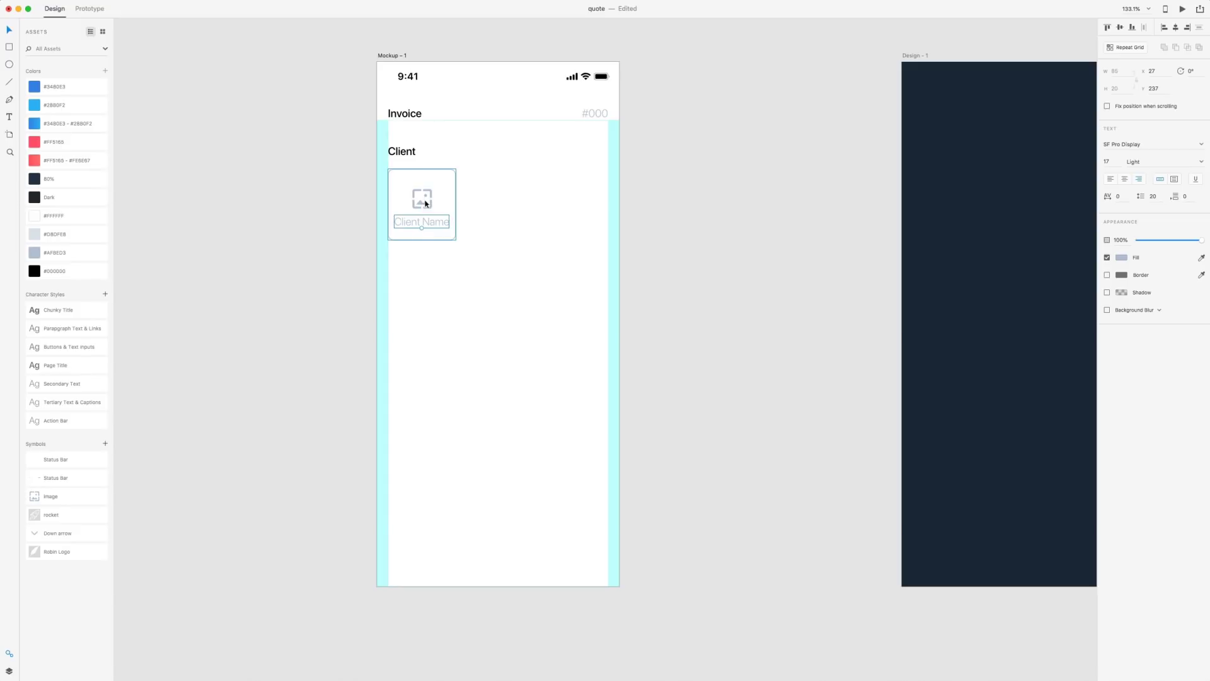
pyautogui.press('Up')
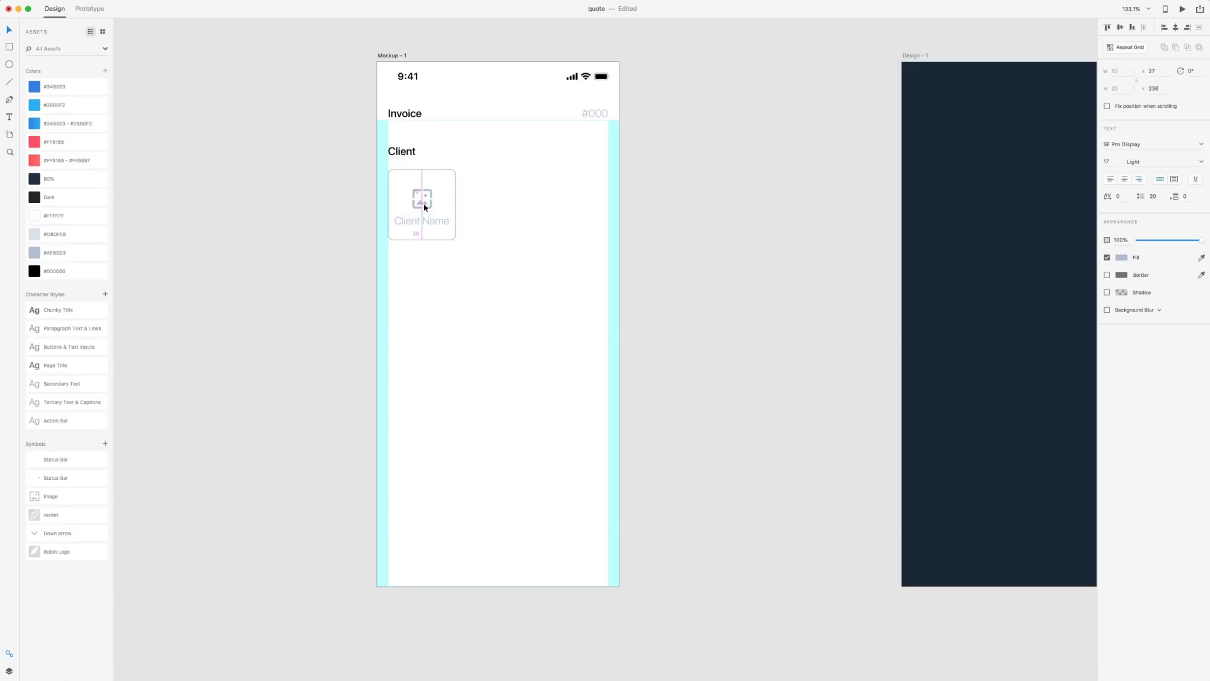
pyautogui.press('Escape')
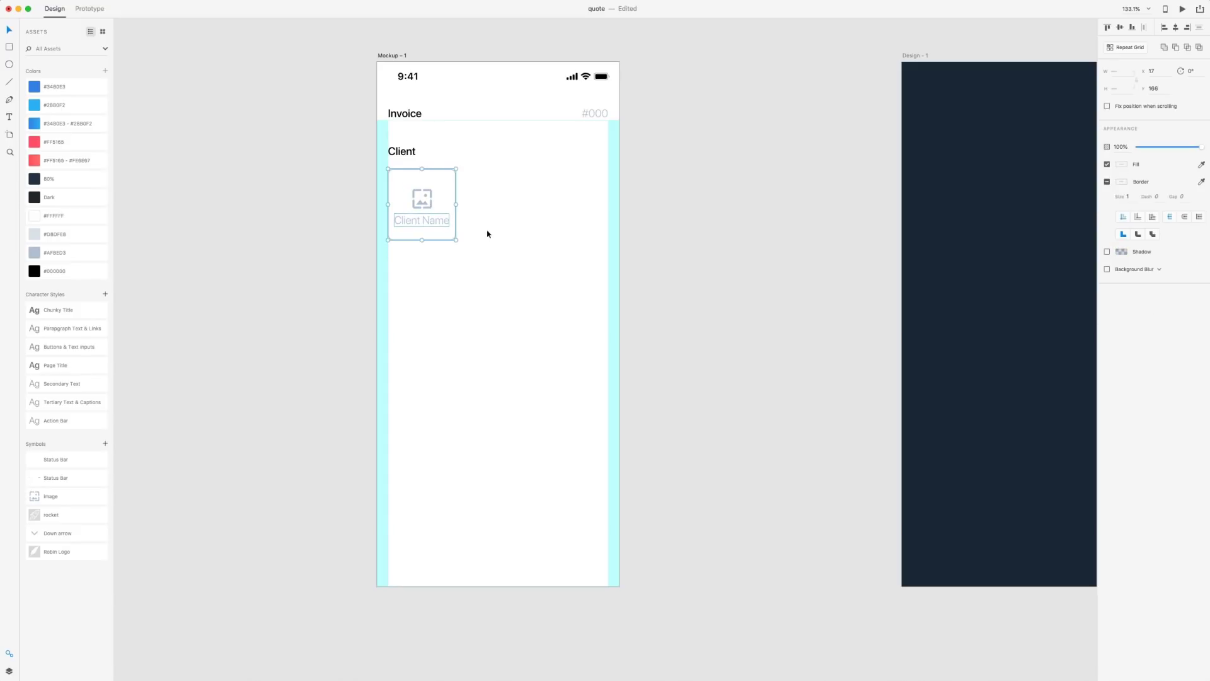
# Centre the icon and label vertically, then Repeat Grid the card into a tightly spaced row
pyautogui.doubleClick(446, 217)
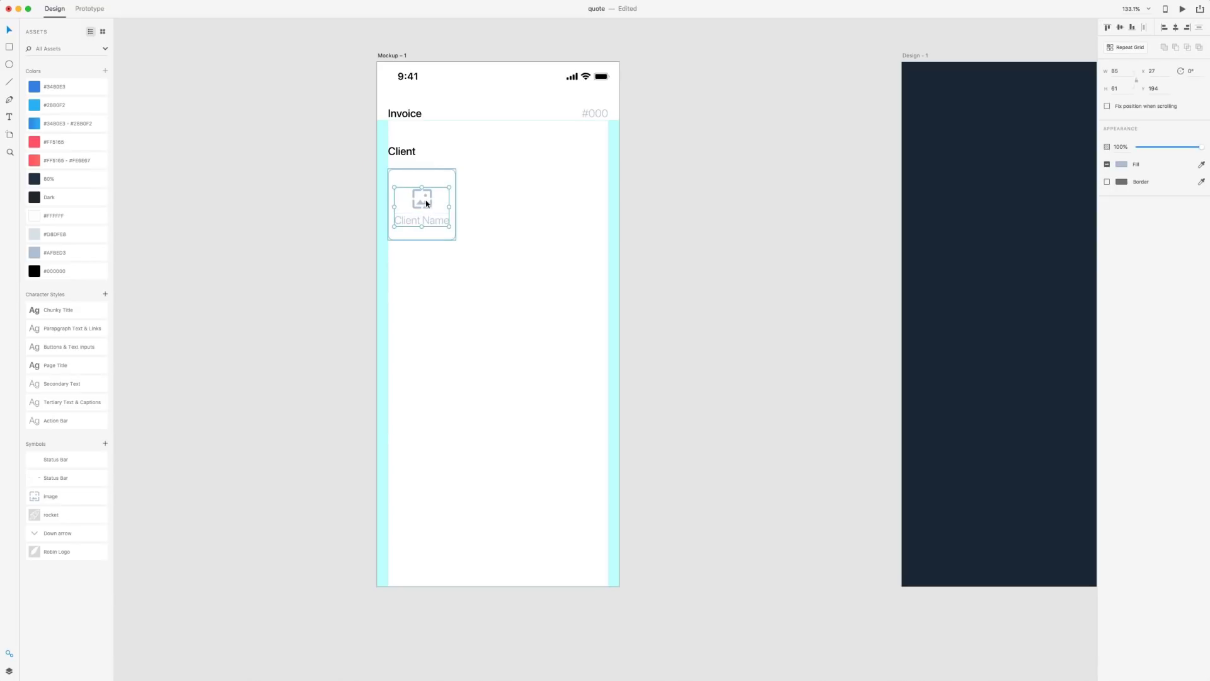
pyautogui.click(438, 177)
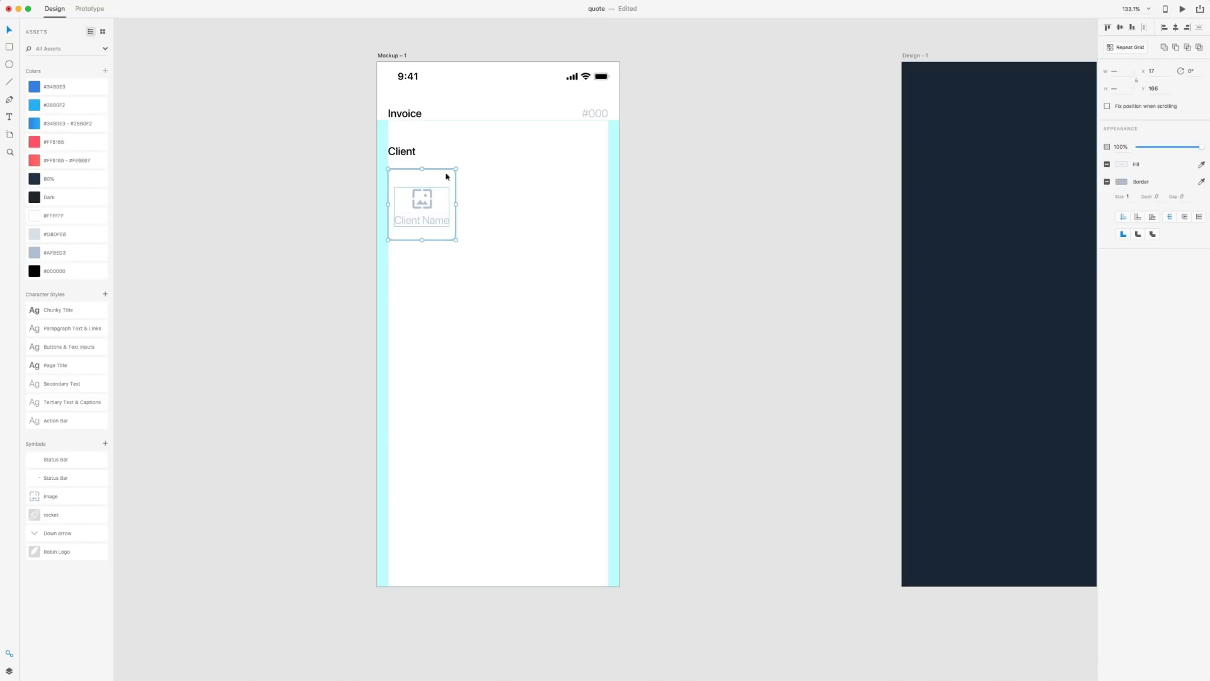
pyautogui.click(1123, 27)
pyautogui.click(1127, 48)
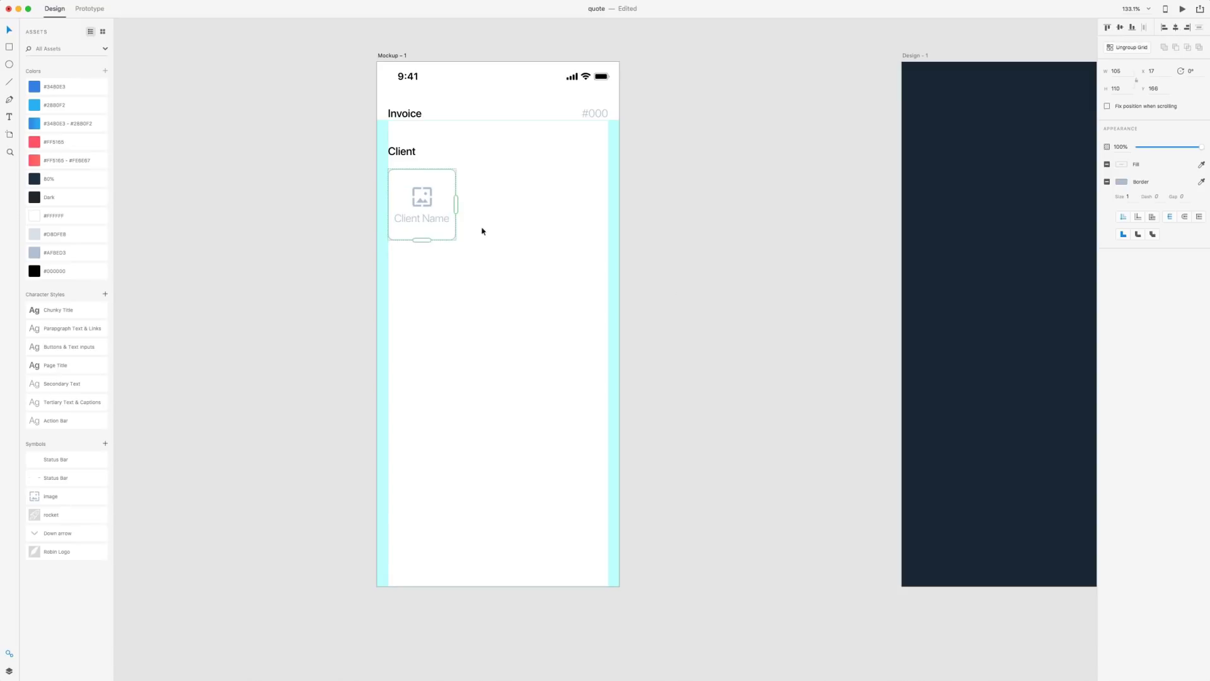
pyautogui.moveTo(455, 204); pyautogui.dragTo(610, 191)
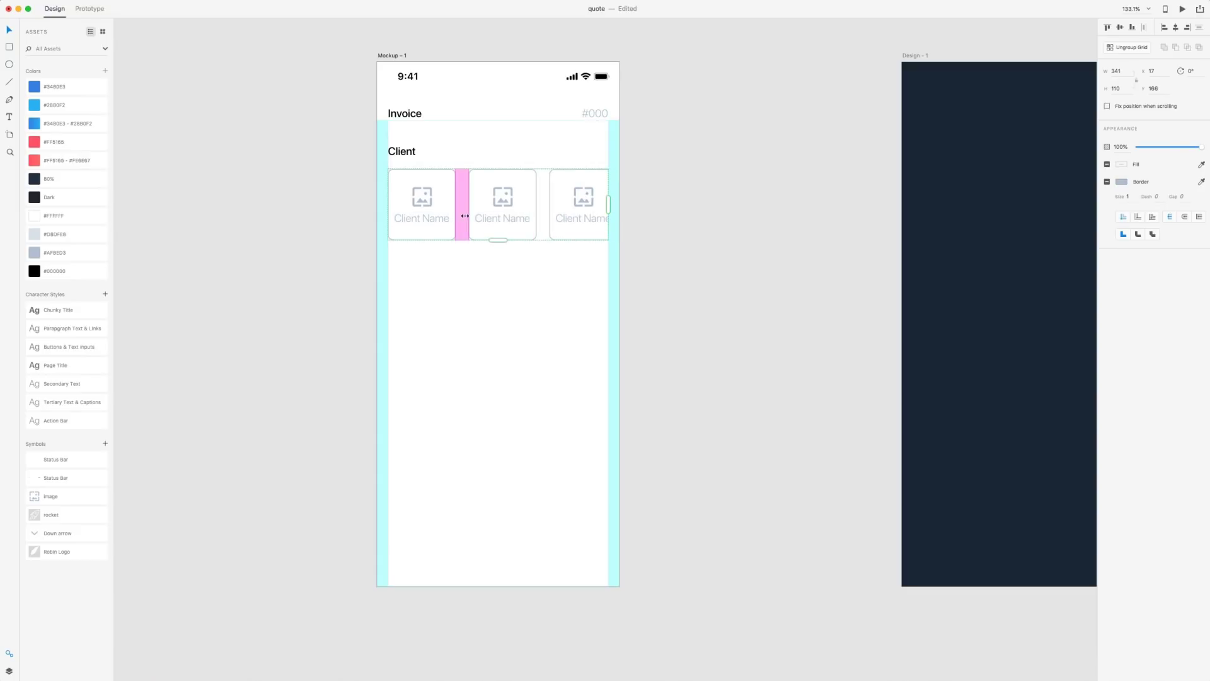
pyautogui.moveTo(464, 217); pyautogui.dragTo(458, 215)
pyautogui.click(732, 304)
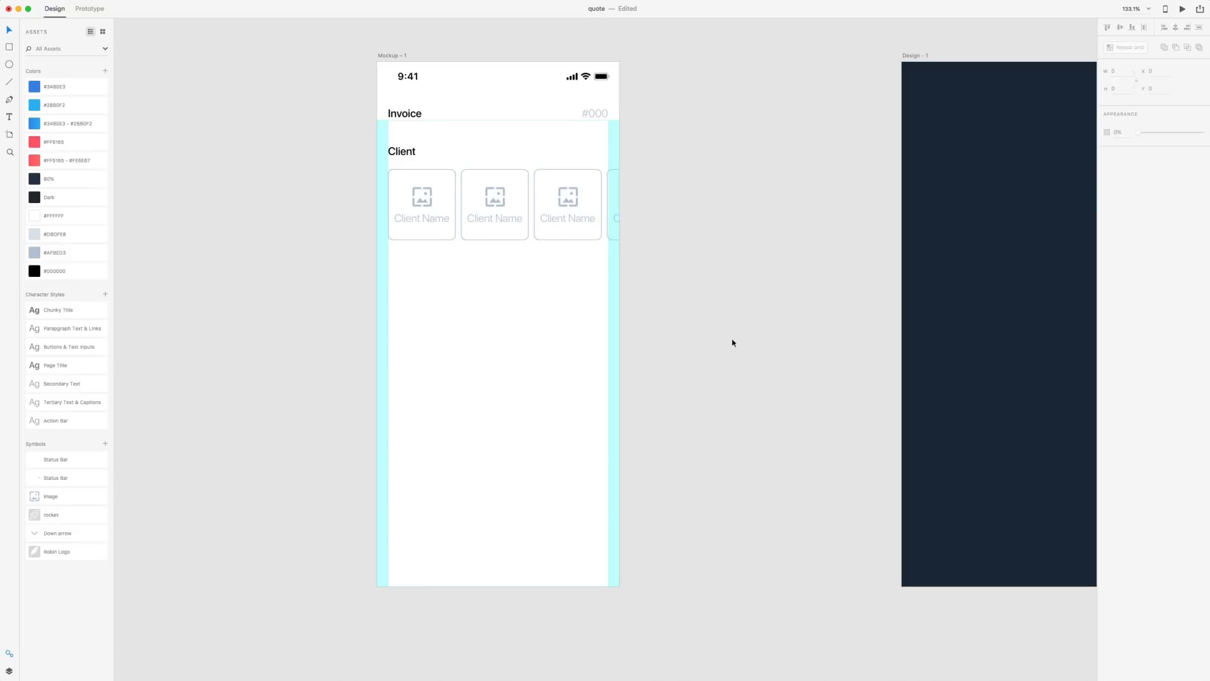
pyautogui.click(9, 48)
# Draw a wide box below the client cards with corner radius 8 and an #AFBED3 border
pyautogui.moveTo(388, 269); pyautogui.dragTo(610, 352)
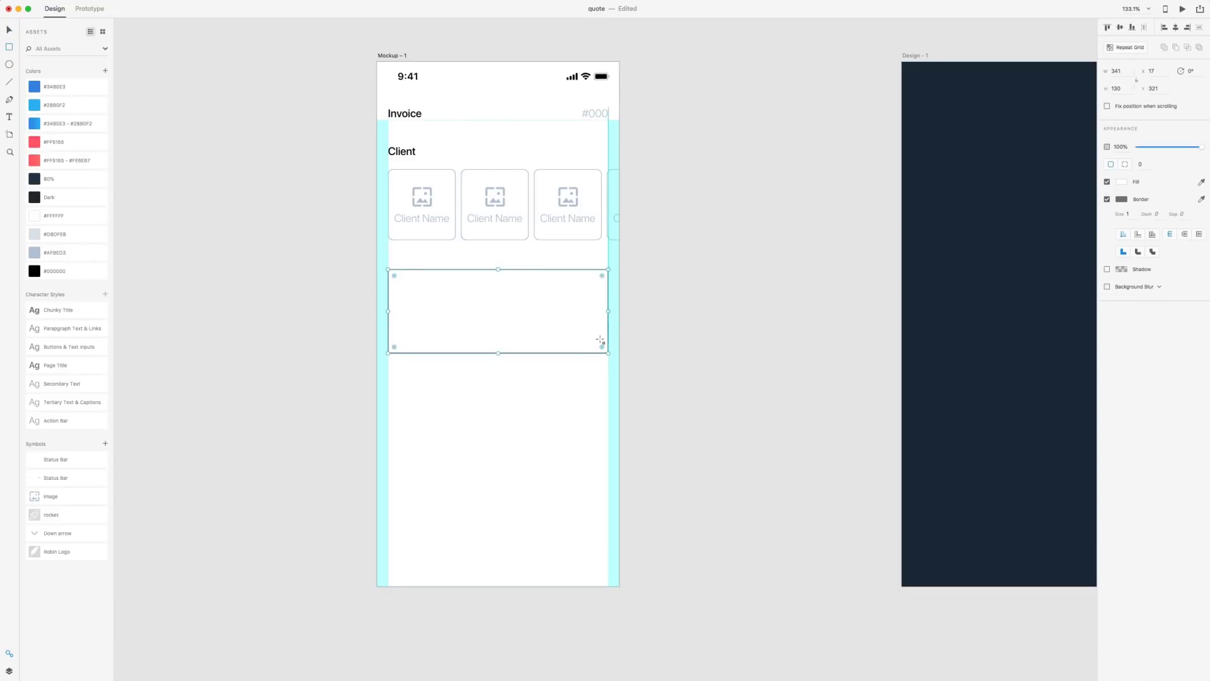
pyautogui.press('v')
pyautogui.click(1141, 163)
pyautogui.write('8')
pyautogui.press('Return')
pyautogui.rightClick(36, 251)
pyautogui.click(84, 272)
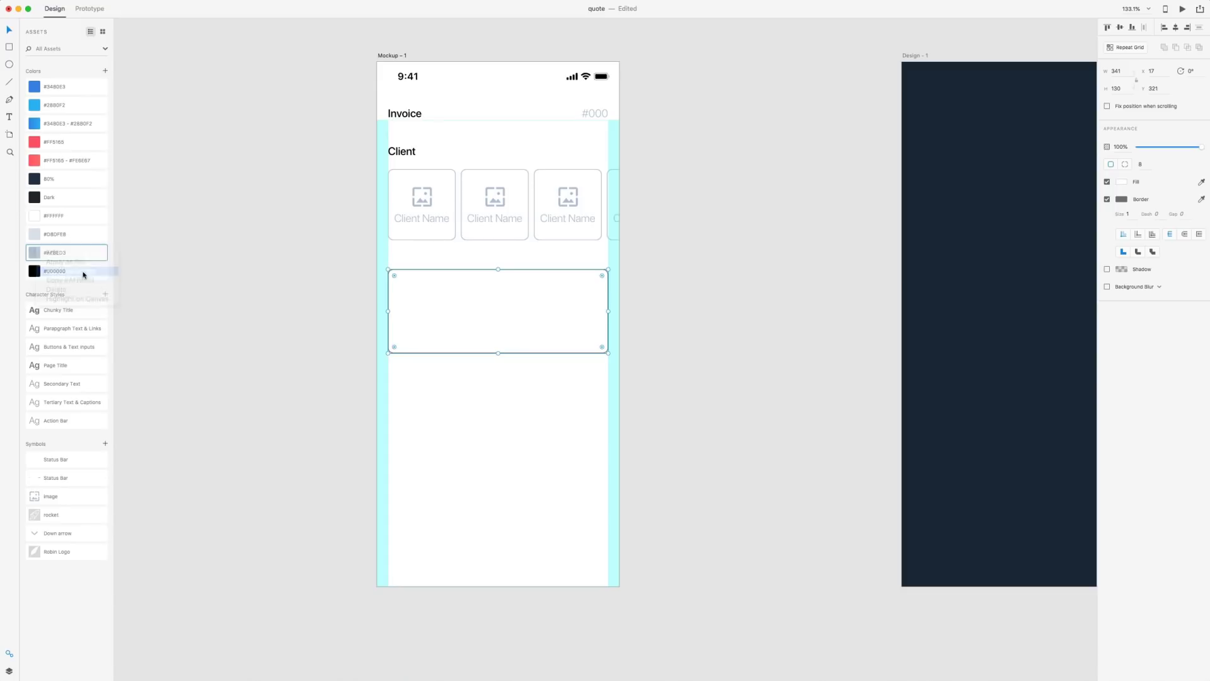
pyautogui.click(211, 206)
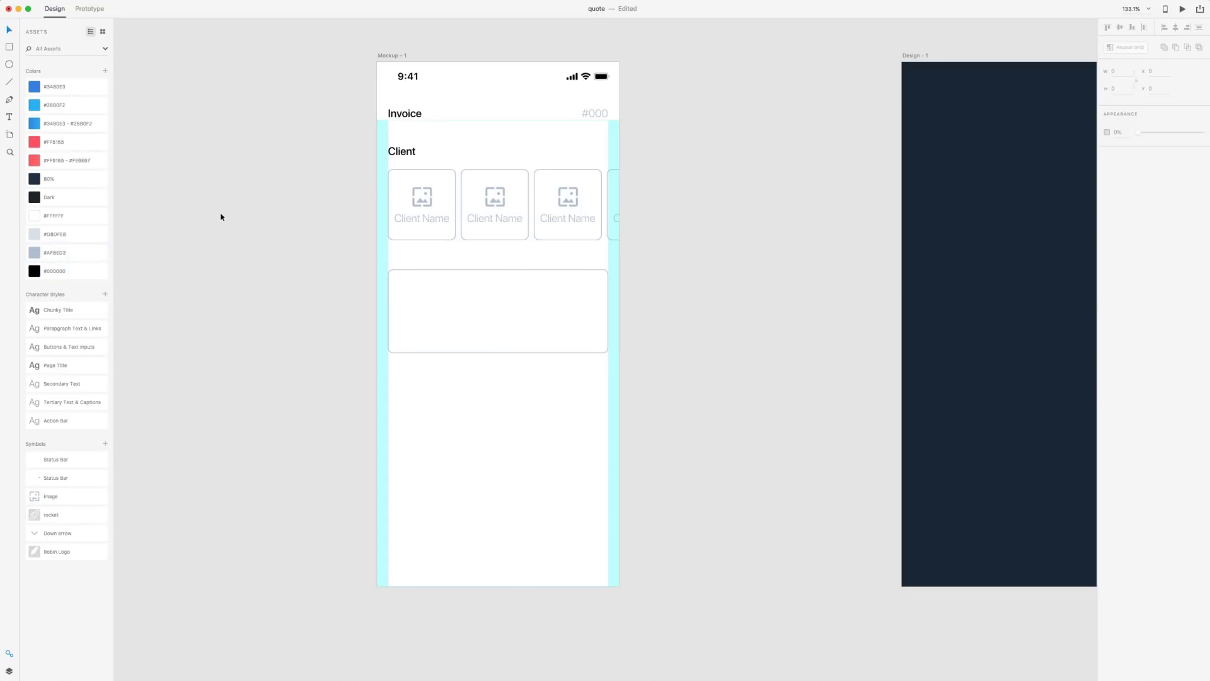
pyautogui.press('t')
pyautogui.click(420, 285)
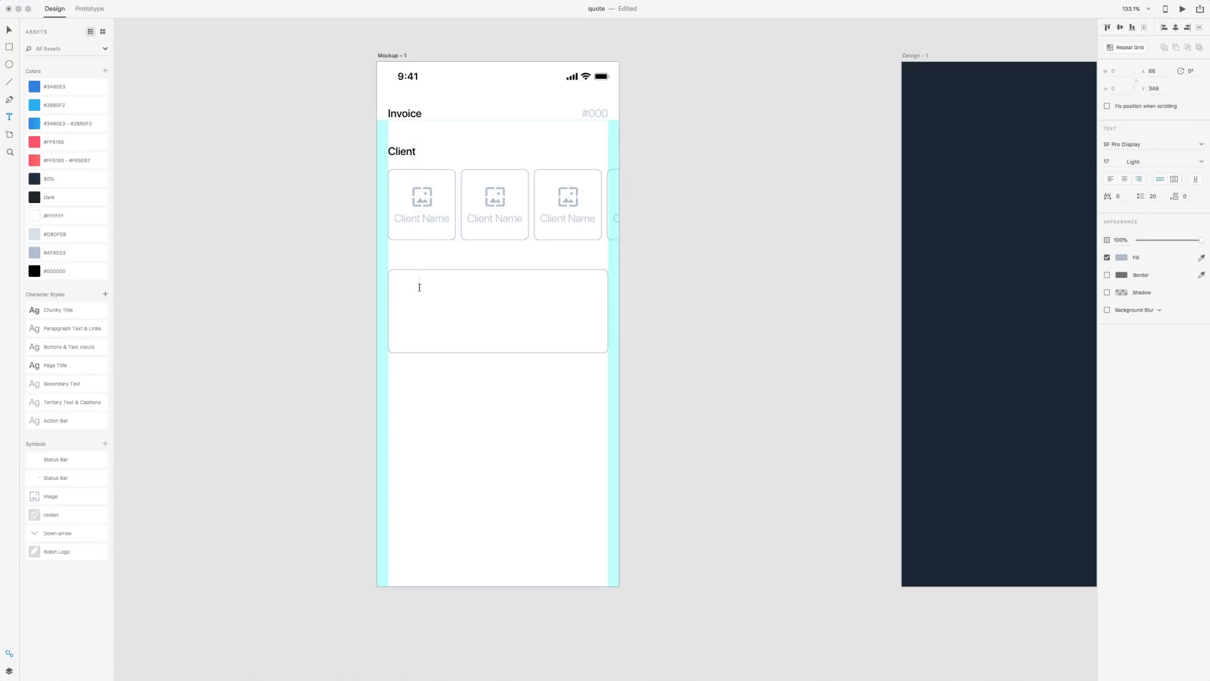
pyautogui.write('email')
pyautogui.write('@er')
pyautogui.write('ail.com')
pyautogui.click(10, 29)
pyautogui.moveTo(405, 284); pyautogui.dragTo(451, 276)
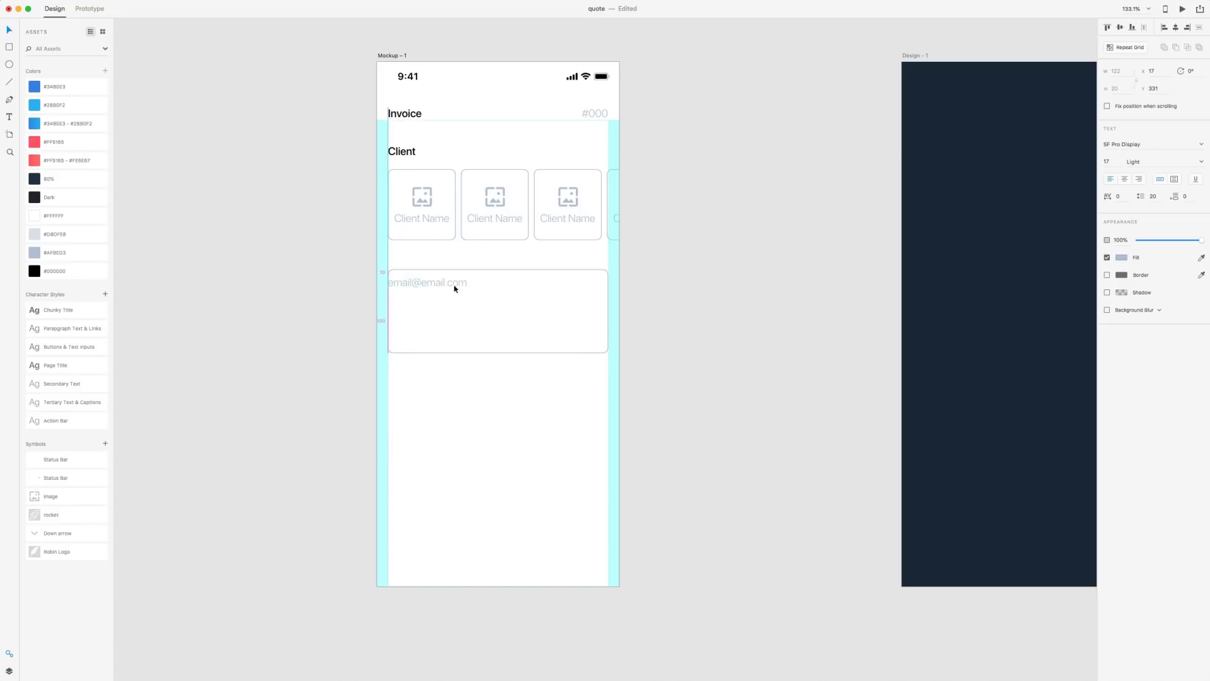
pyautogui.hotkey('shift', 'Right')
pyautogui.hotkey('shift', 'Down')
pyautogui.hotkey('shift', 'Right')
pyautogui.hotkey('shift', 'Down')
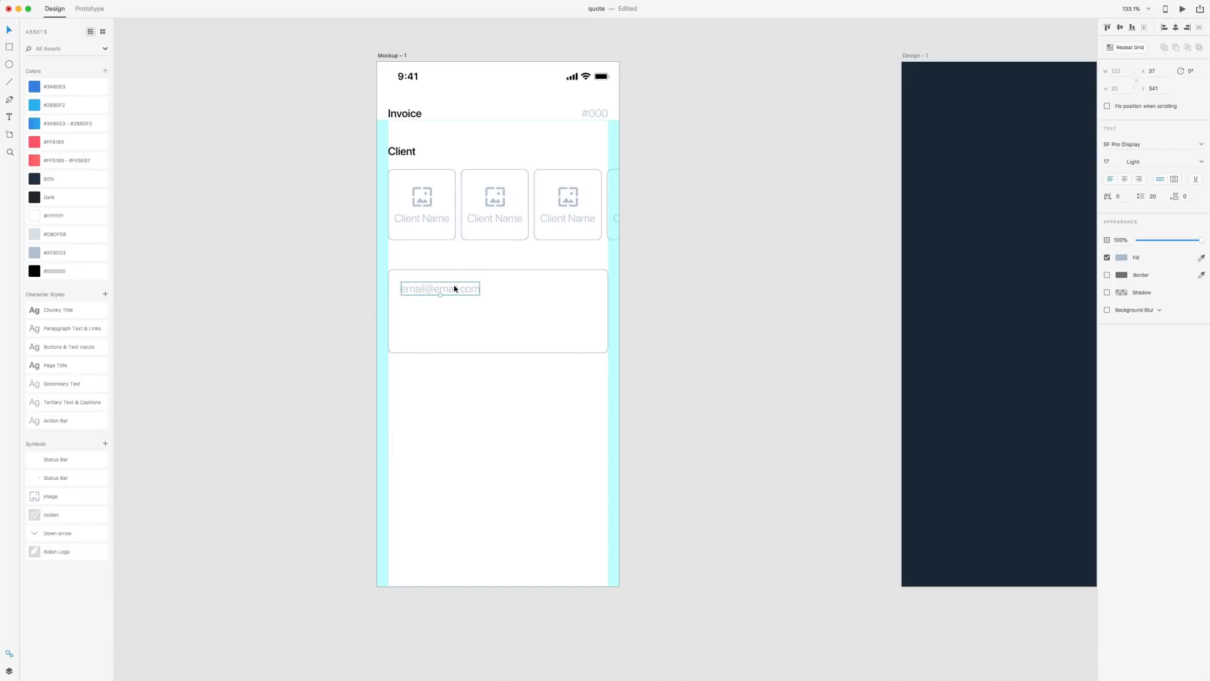
pyautogui.press('alt')
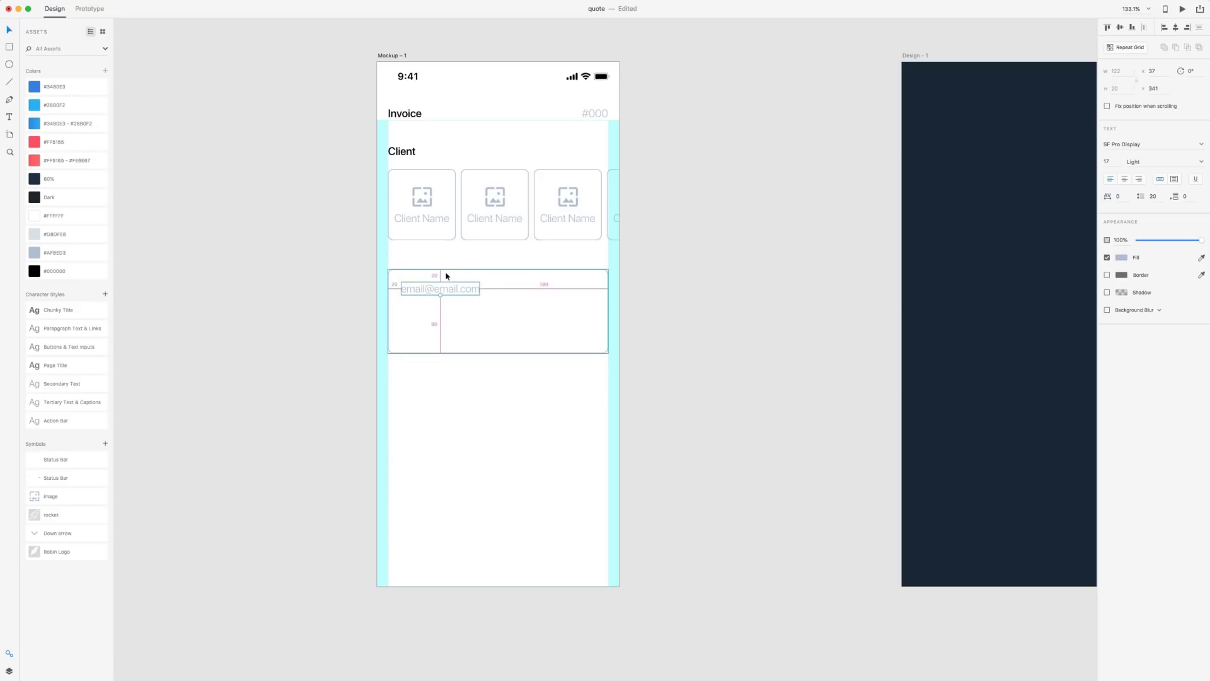
pyautogui.click(675, 327)
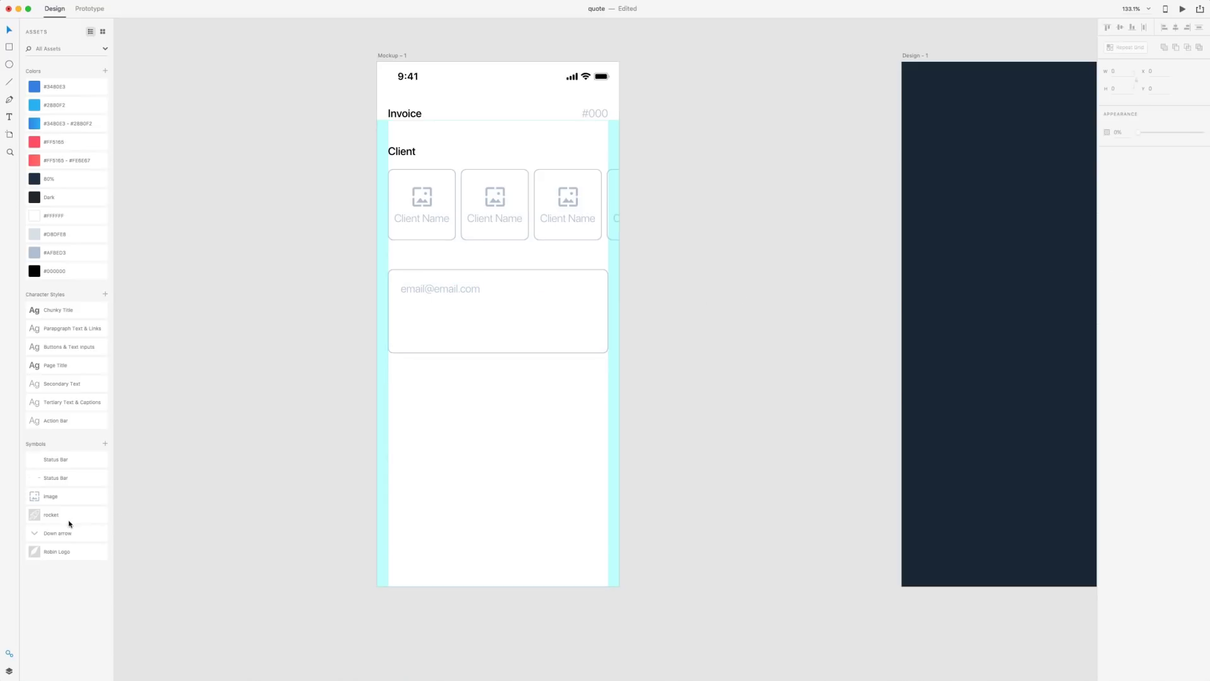
# Place the Down arrow symbol at the box's right and duplicate the email text below
pyautogui.moveTo(35, 534); pyautogui.dragTo(601, 291)
pyautogui.hotkey('shift', 'Left')
pyautogui.hotkey('shift', 'Left')
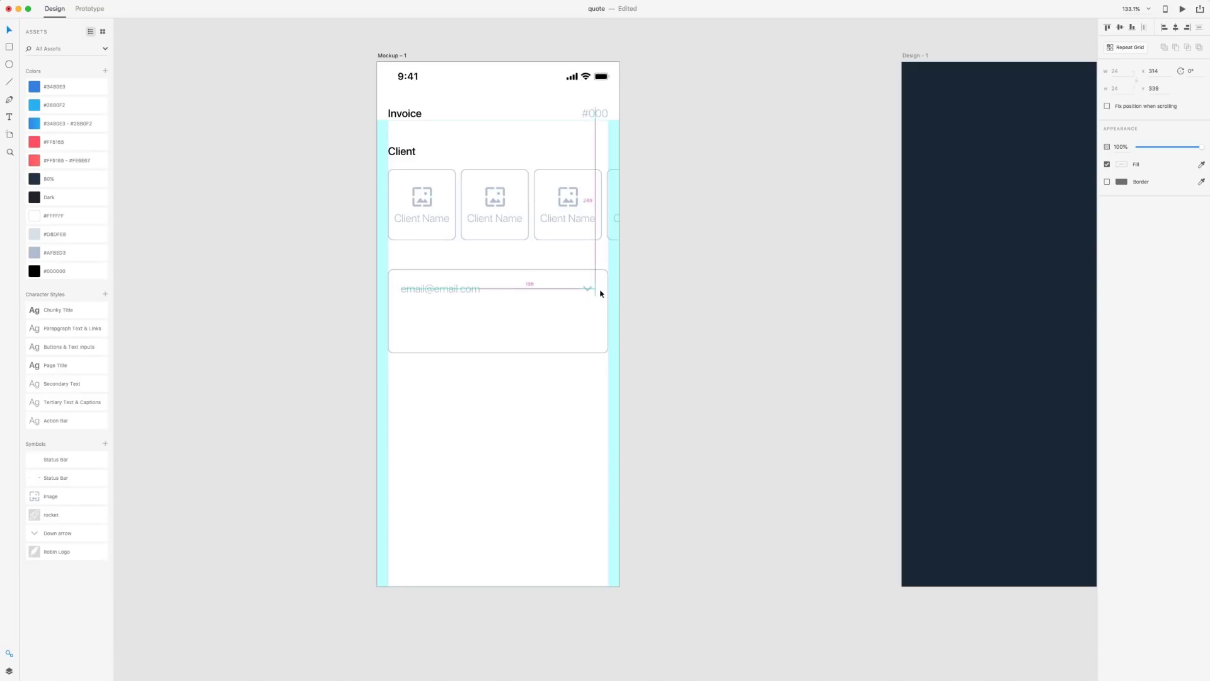
pyautogui.press('alt')
pyautogui.click(712, 313)
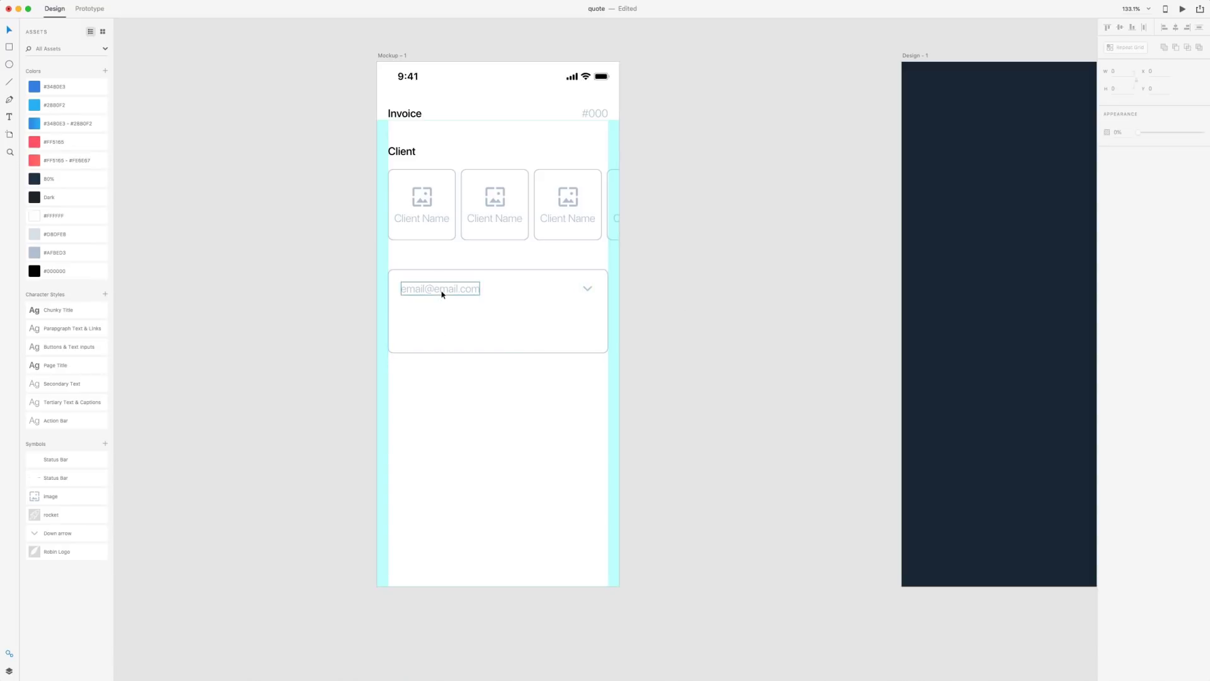
pyautogui.moveTo(443, 292); pyautogui.dragTo(442, 311)
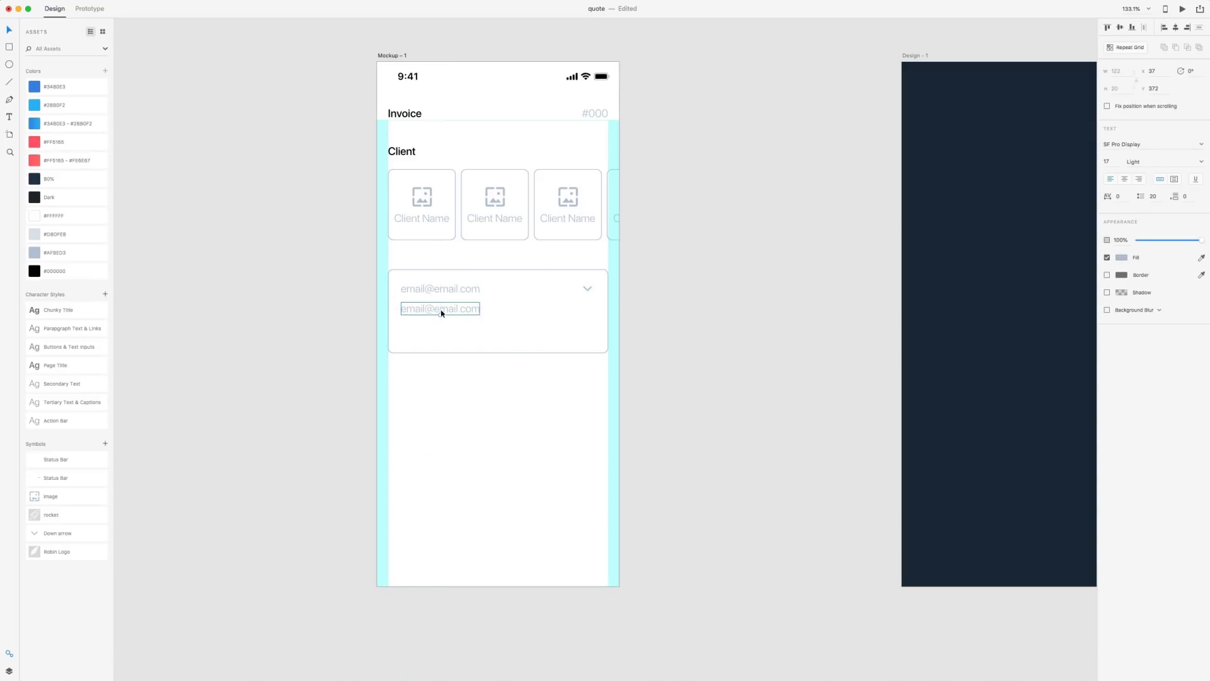
# Turn the copy into fixed-size helper text: 'Add or change a clients paypal address. This address will recieve the invoice.'
pyautogui.click(1176, 180)
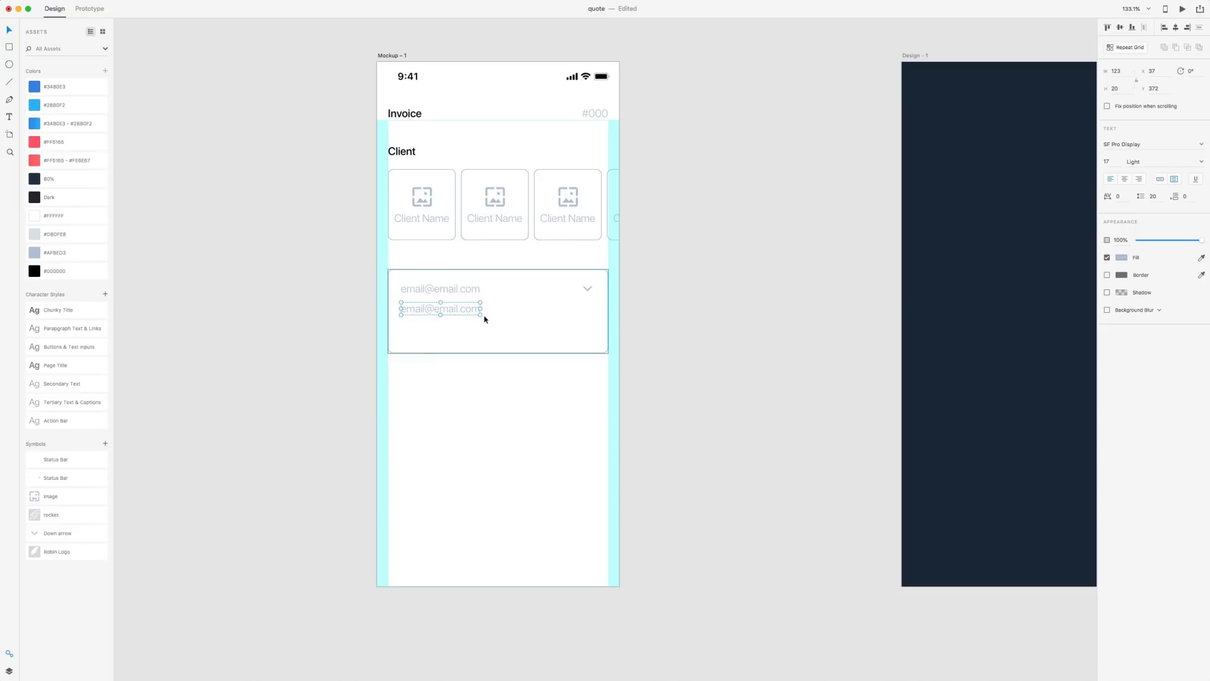
pyautogui.moveTo(482, 315); pyautogui.dragTo(571, 343)
pyautogui.press('Return')
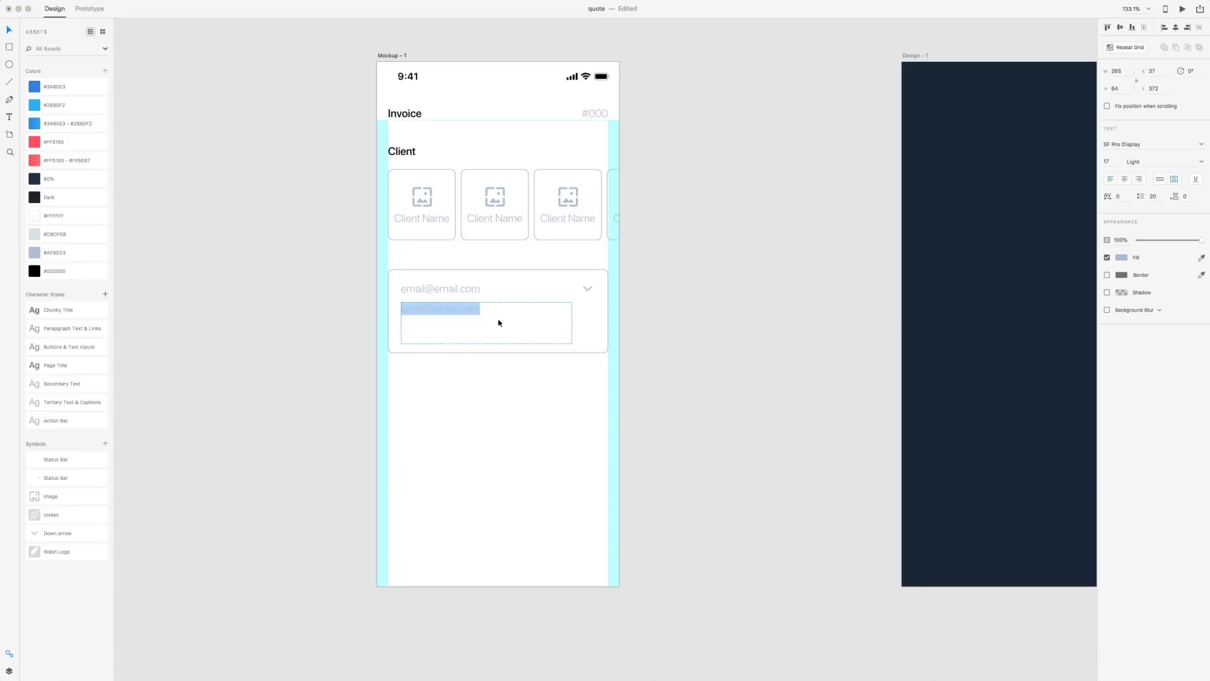
pyautogui.write('Add or change a clients paypal address. This address will recieve the invoice.')
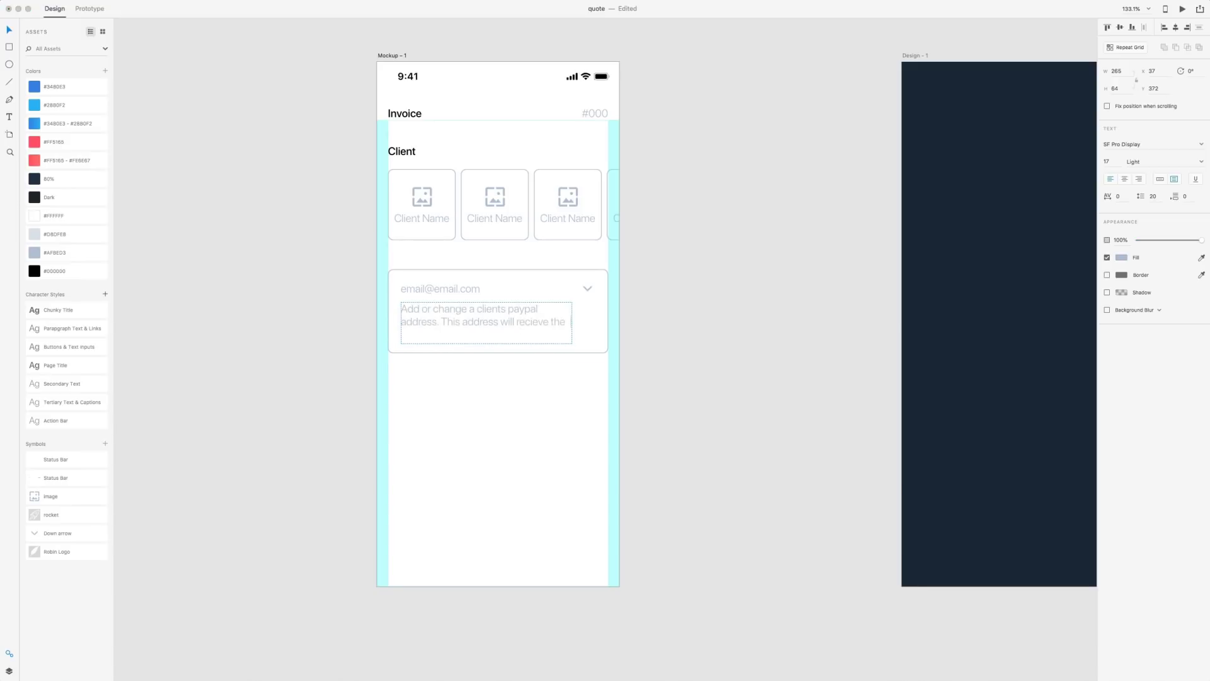
pyautogui.press('Escape')
pyautogui.moveTo(572, 322); pyautogui.dragTo(581, 321)
pyautogui.click(683, 334)
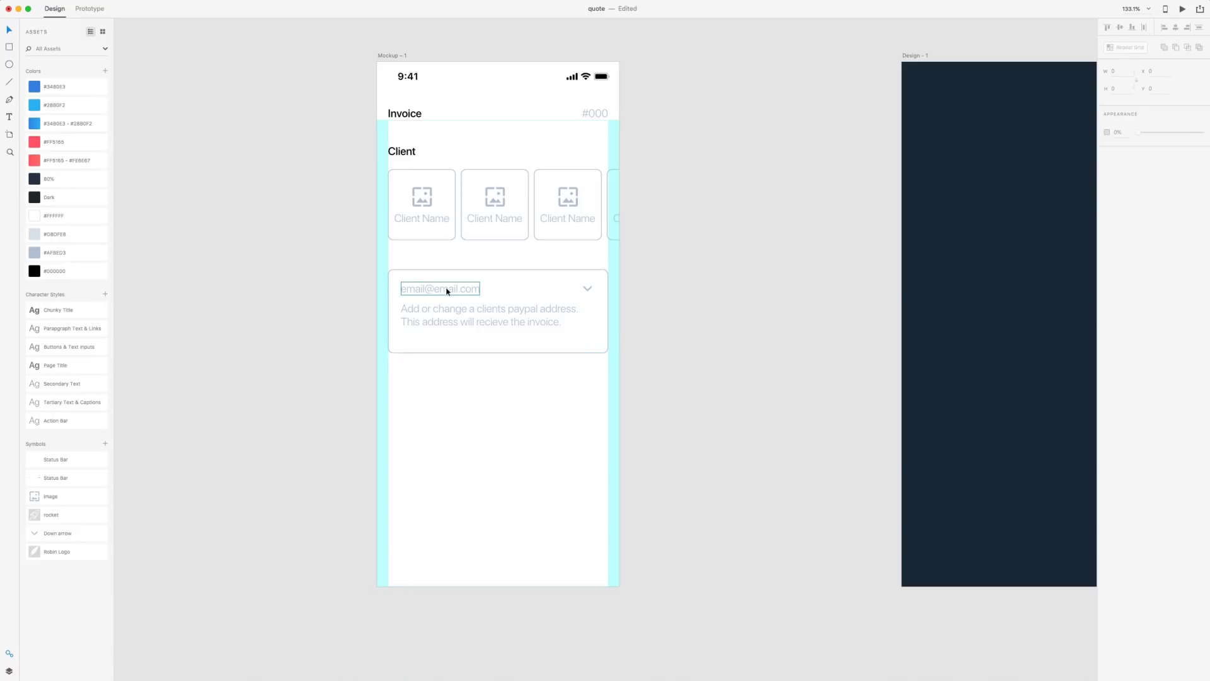
# Make the email text #000000 black and shorten the email box height from 130 to 110
pyautogui.click(426, 289)
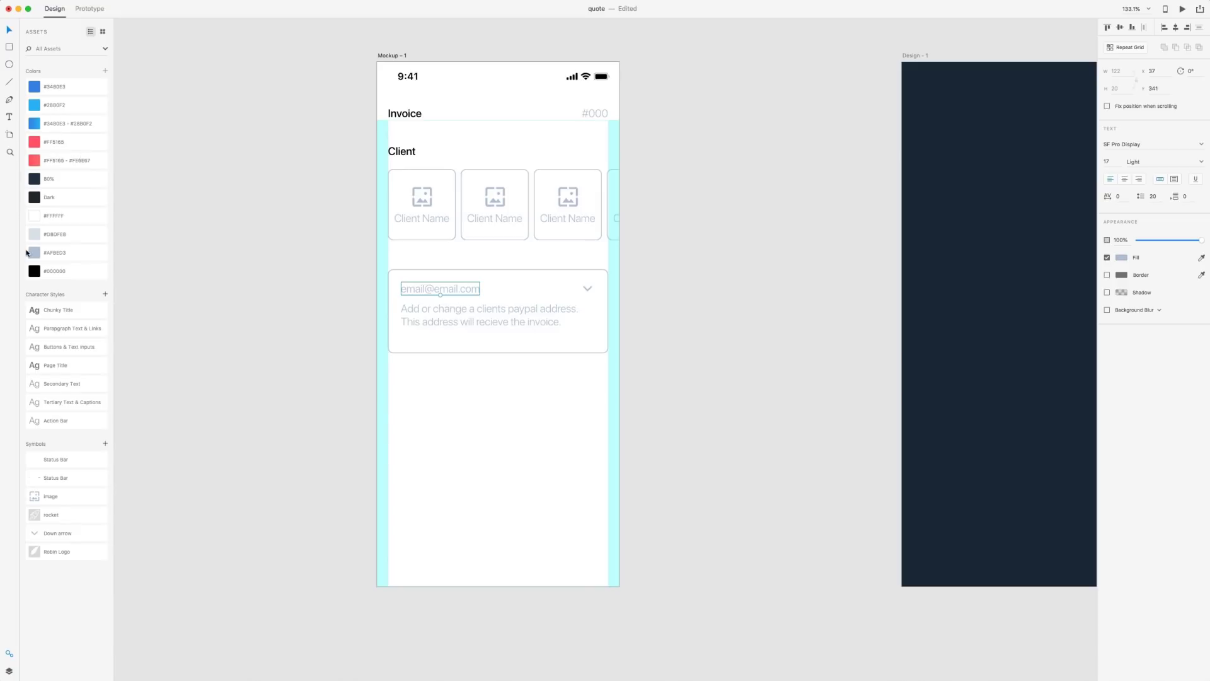
pyautogui.click(36, 272)
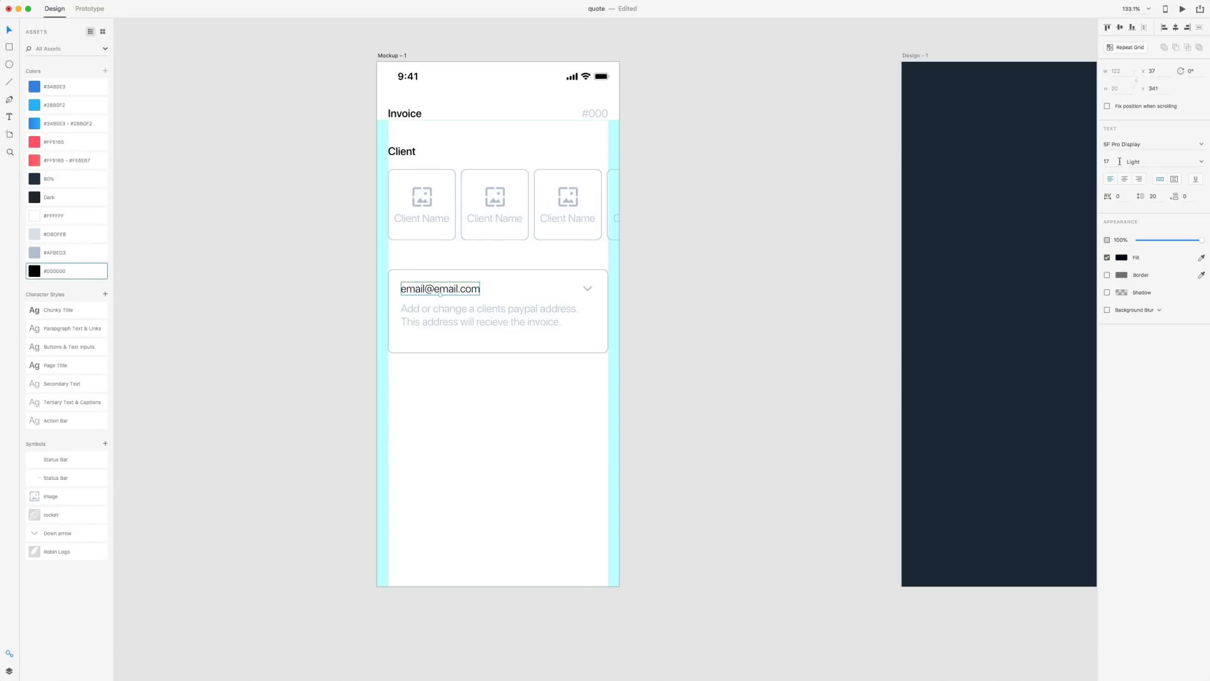
pyautogui.click(1146, 162)
pyautogui.click(724, 300)
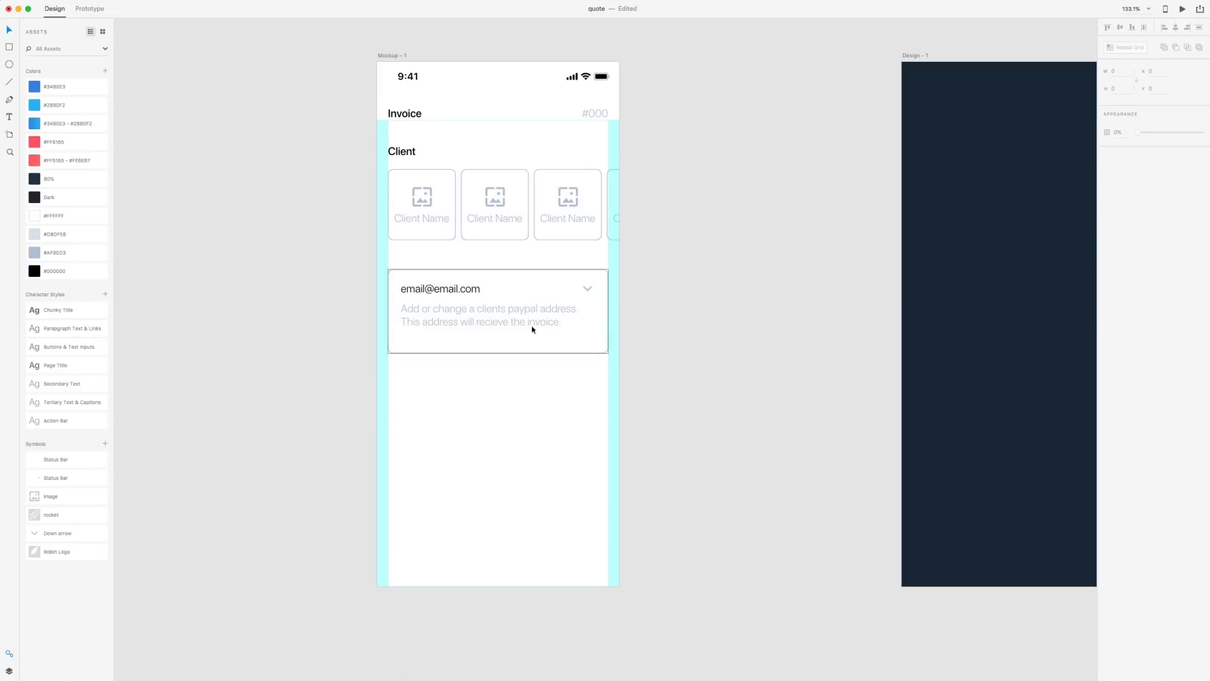
pyautogui.doubleClick(441, 316)
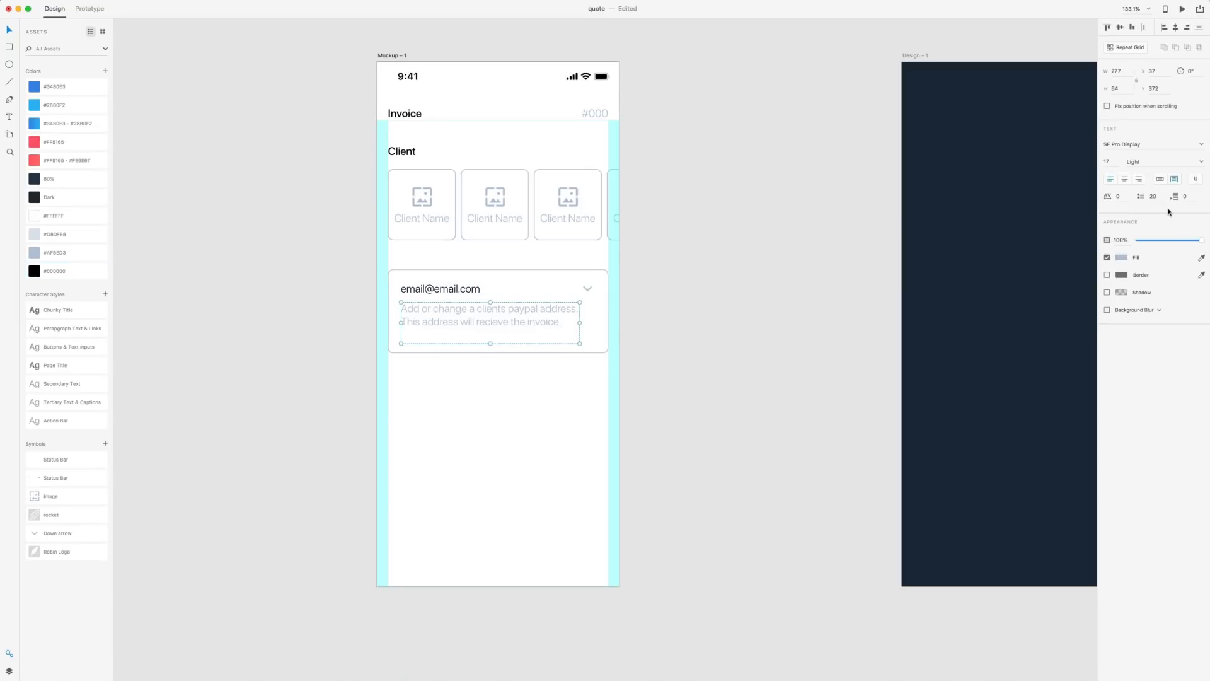
pyautogui.click(454, 290)
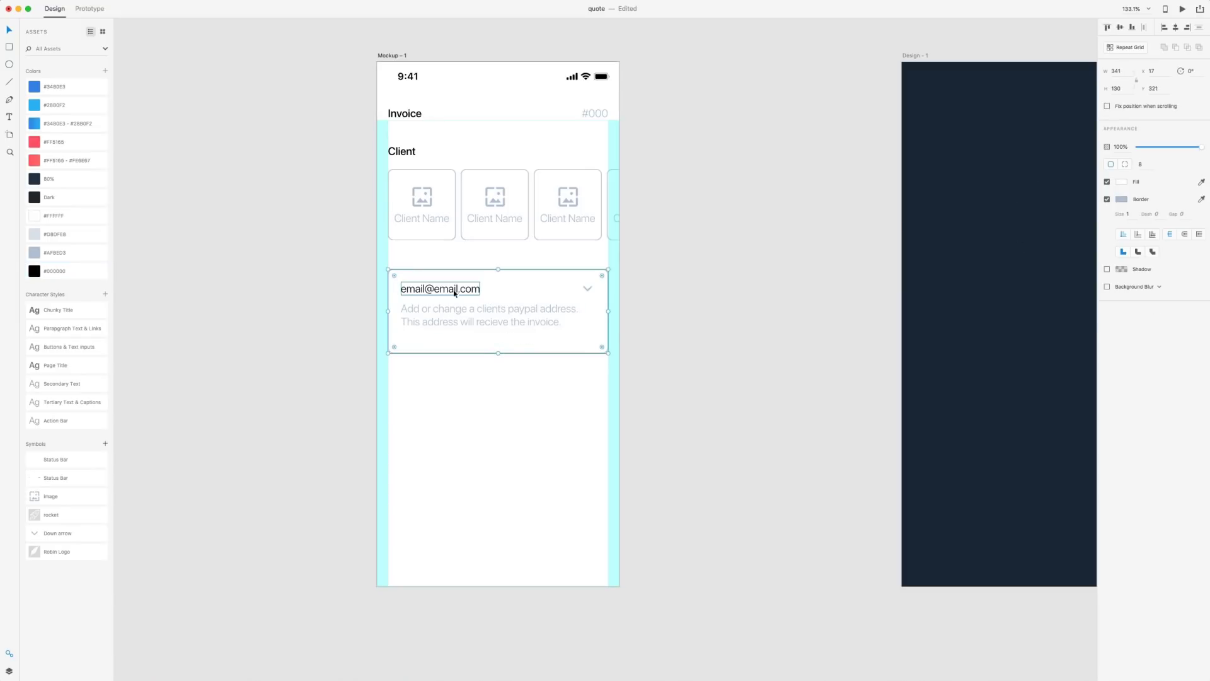
pyautogui.click(505, 332)
pyautogui.doubleClick(481, 331)
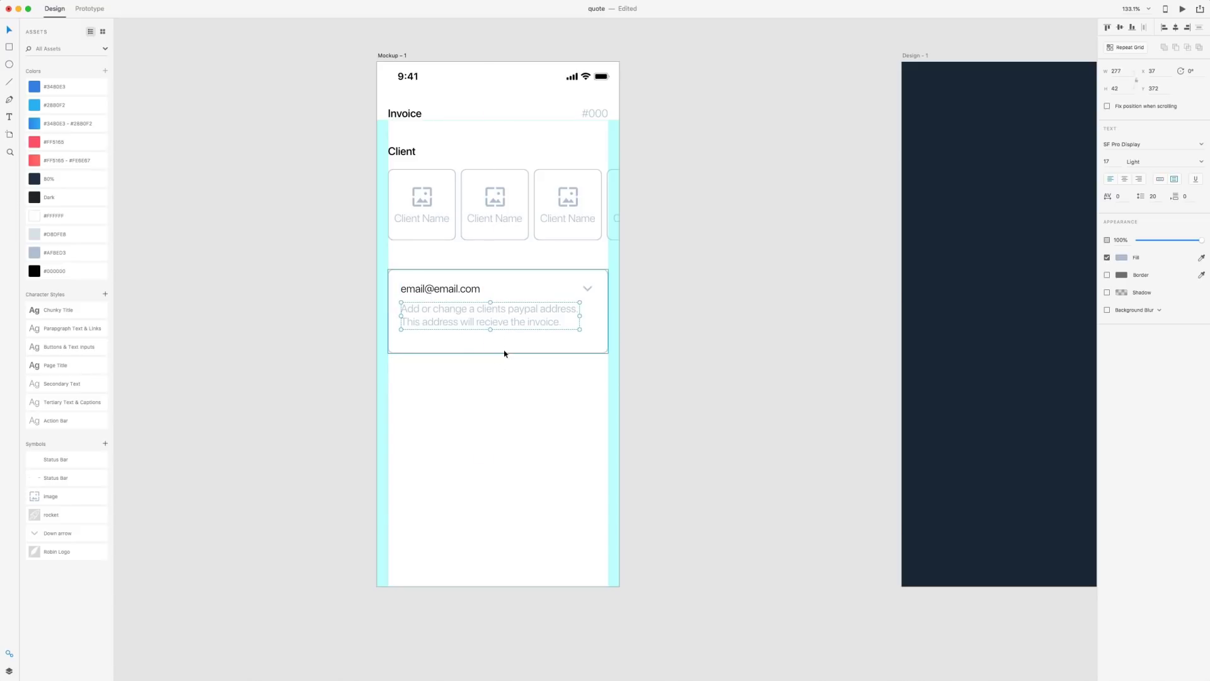
pyautogui.click(498, 352)
pyautogui.moveTo(497, 353); pyautogui.dragTo(498, 344)
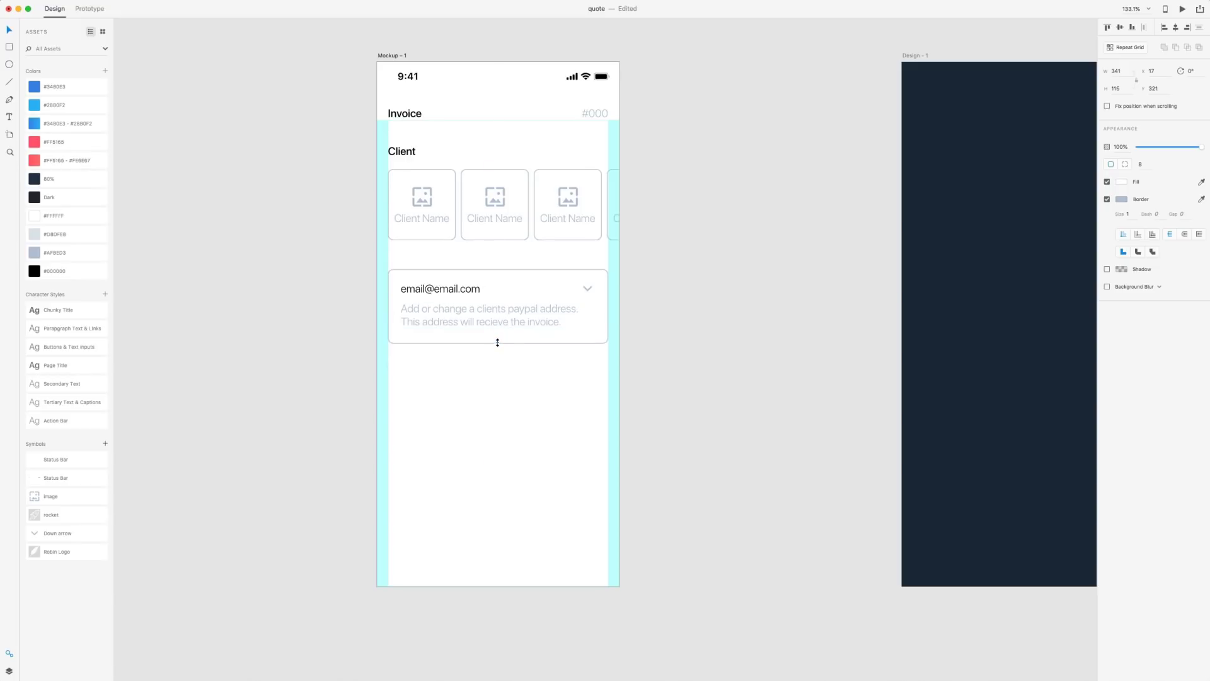
pyautogui.click(823, 343)
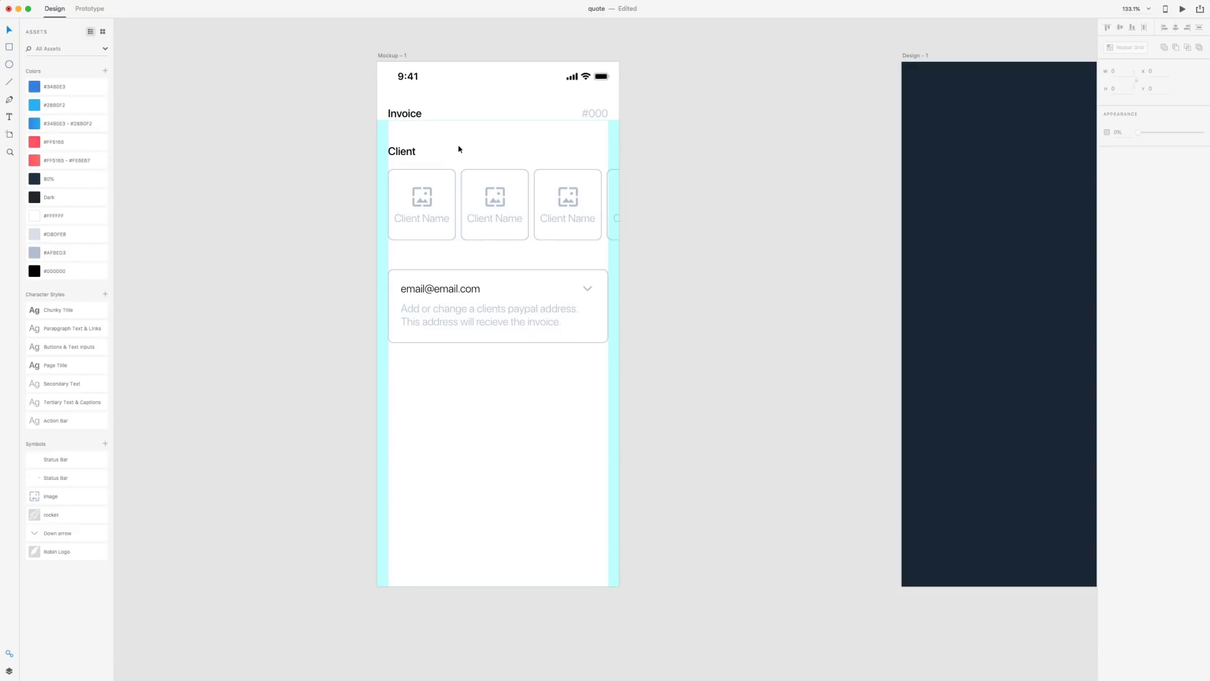
# Duplicate the Client heading below the email box and retype it as 'Project Hours'
pyautogui.click(395, 159)
pyautogui.moveTo(396, 159); pyautogui.dragTo(399, 375)
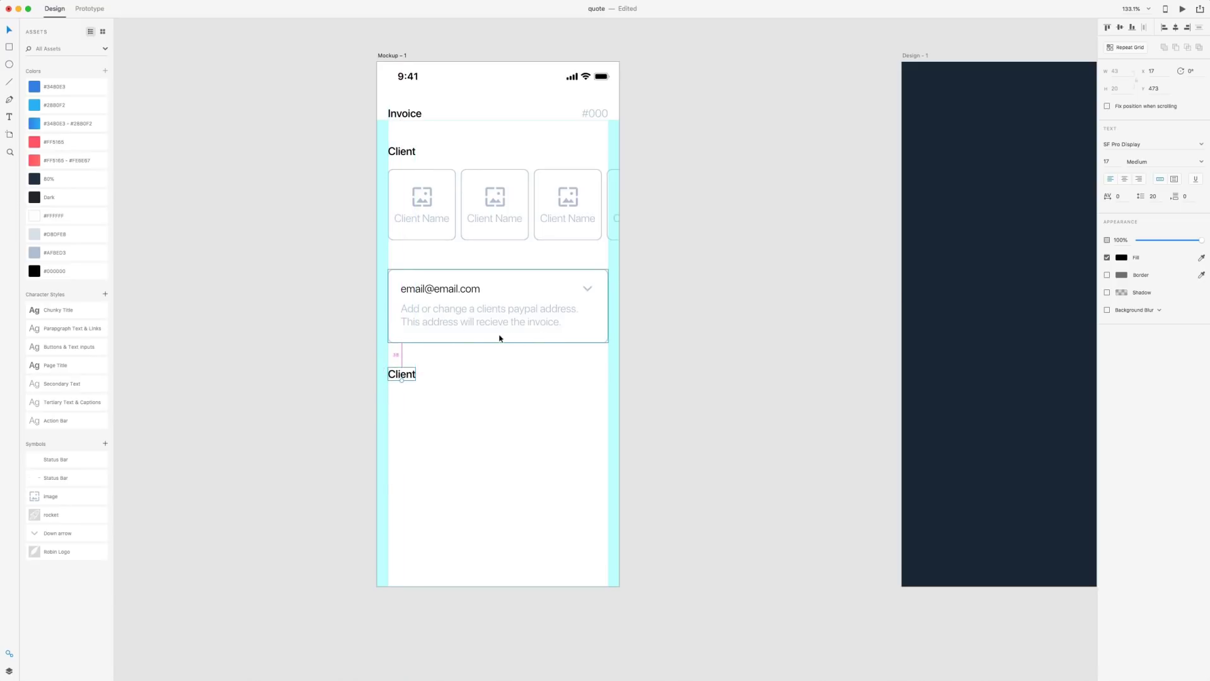
pyautogui.doubleClick(409, 376)
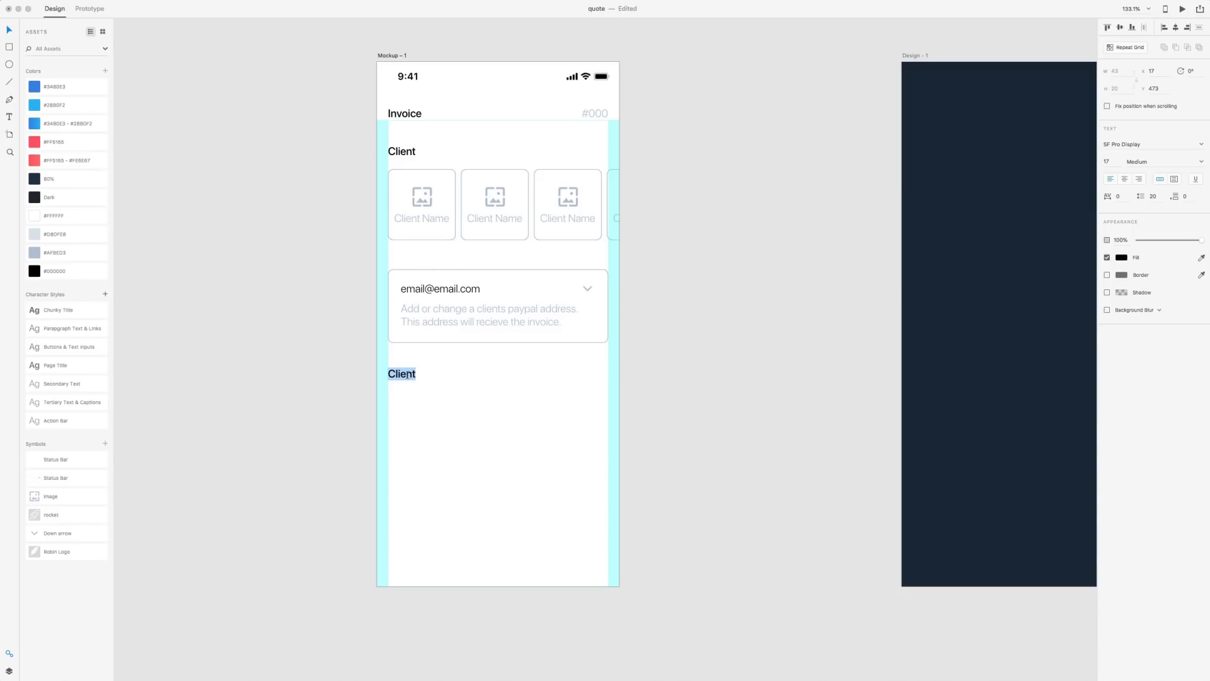
pyautogui.write('Project Hours')
pyautogui.press('Escape')
pyautogui.press('Escape')
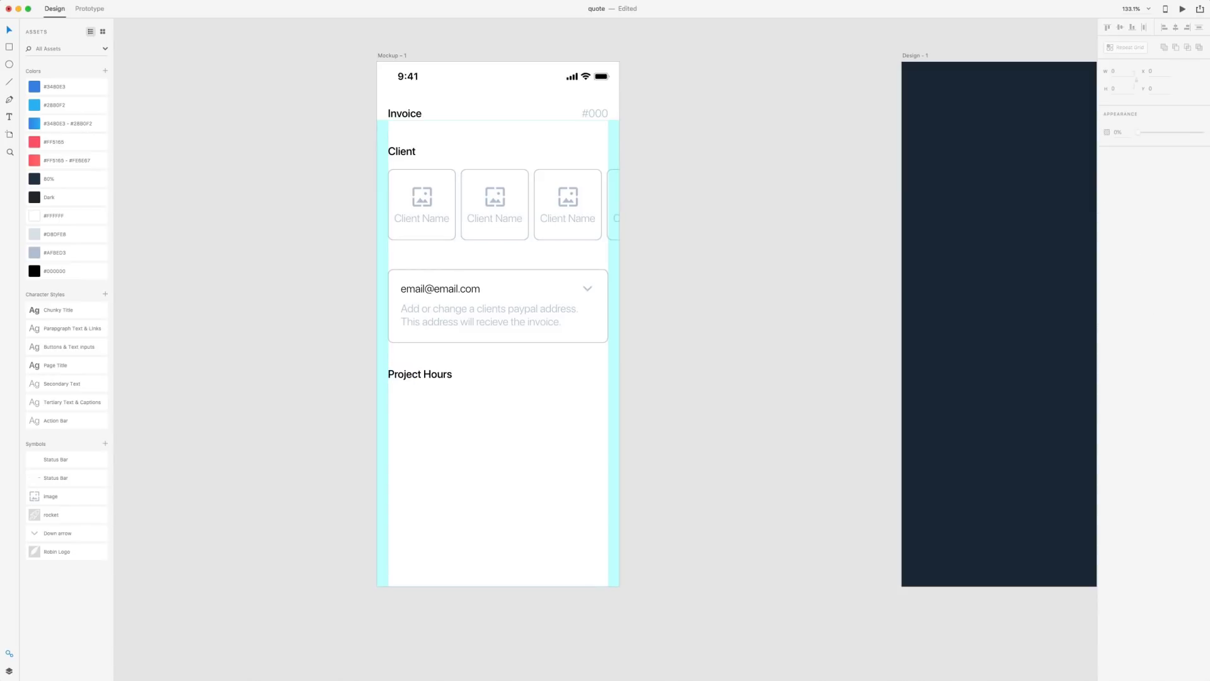
# Draw an 81 × 58 box beside the Project Hours heading
pyautogui.press('r')
pyautogui.moveTo(537, 365); pyautogui.dragTo(580, 390)
pyautogui.click(1129, 70)
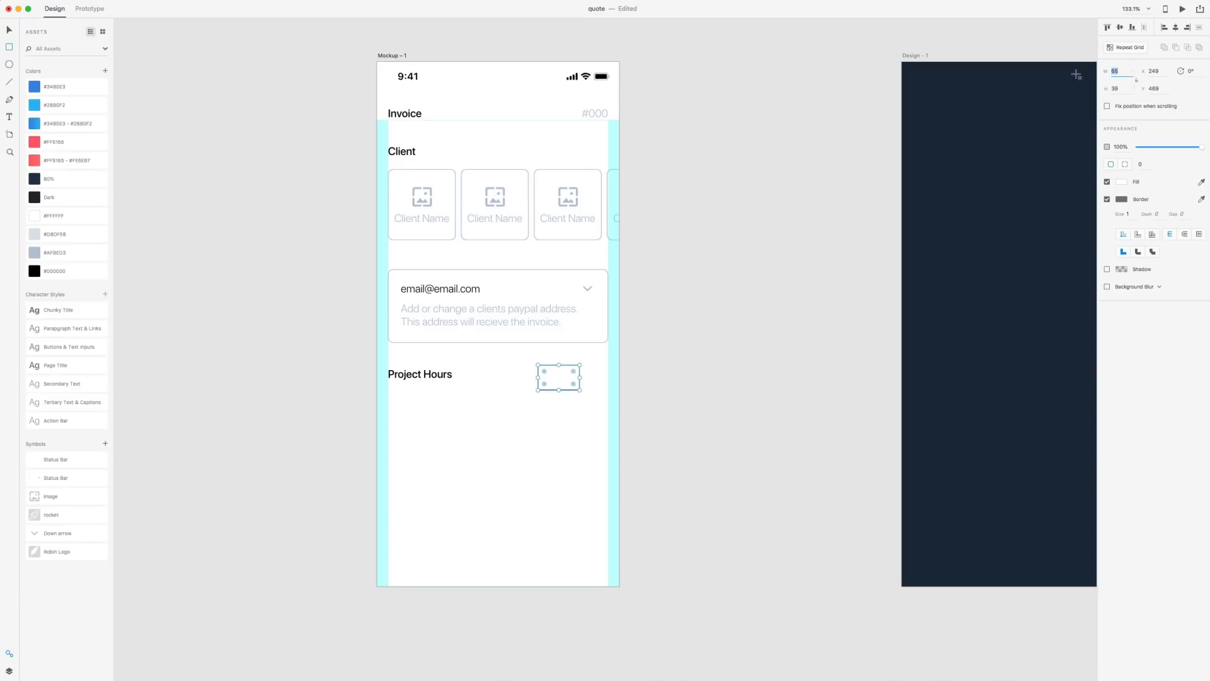
pyautogui.write('81')
pyautogui.press('Tab')
pyautogui.write('65')
pyautogui.press('Return')
pyautogui.write('58')
pyautogui.press('Return')
# Give the box corner radius 8 and an #AFBED3 border, level with Project Hours at right
pyautogui.click(1141, 137)
pyautogui.write('8')
pyautogui.press('Return')
pyautogui.rightClick(74, 252)
pyautogui.click(95, 271)
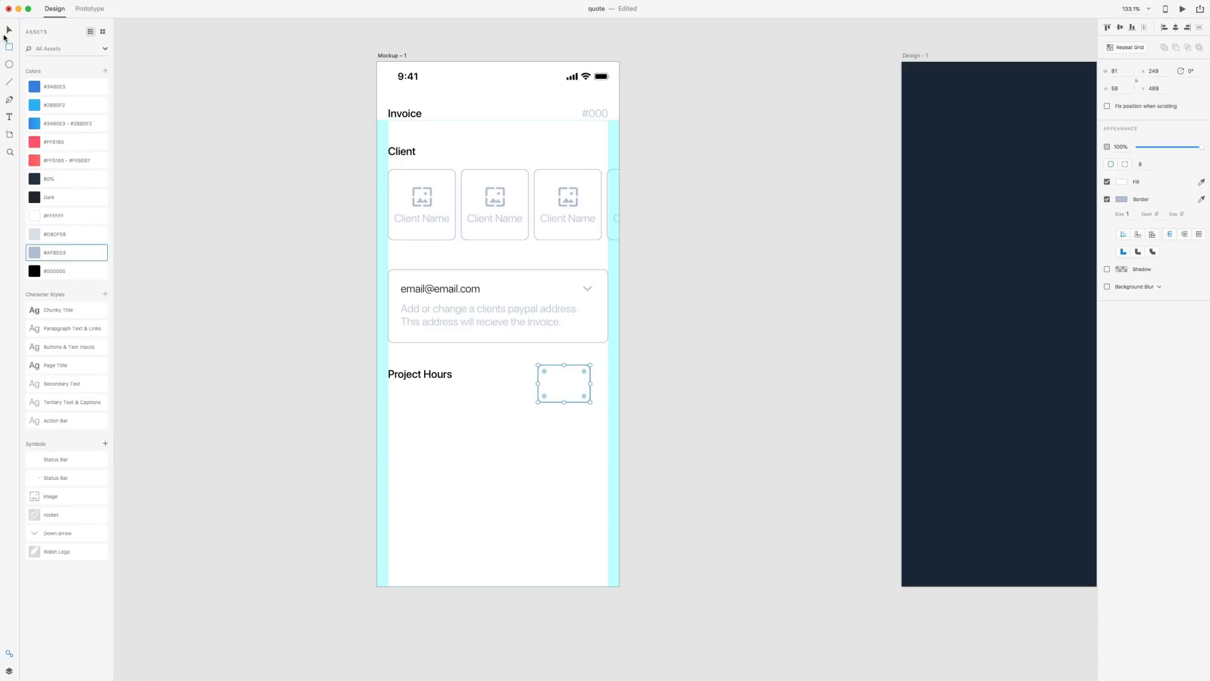
pyautogui.click(9, 29)
pyautogui.moveTo(571, 387); pyautogui.dragTo(588, 375)
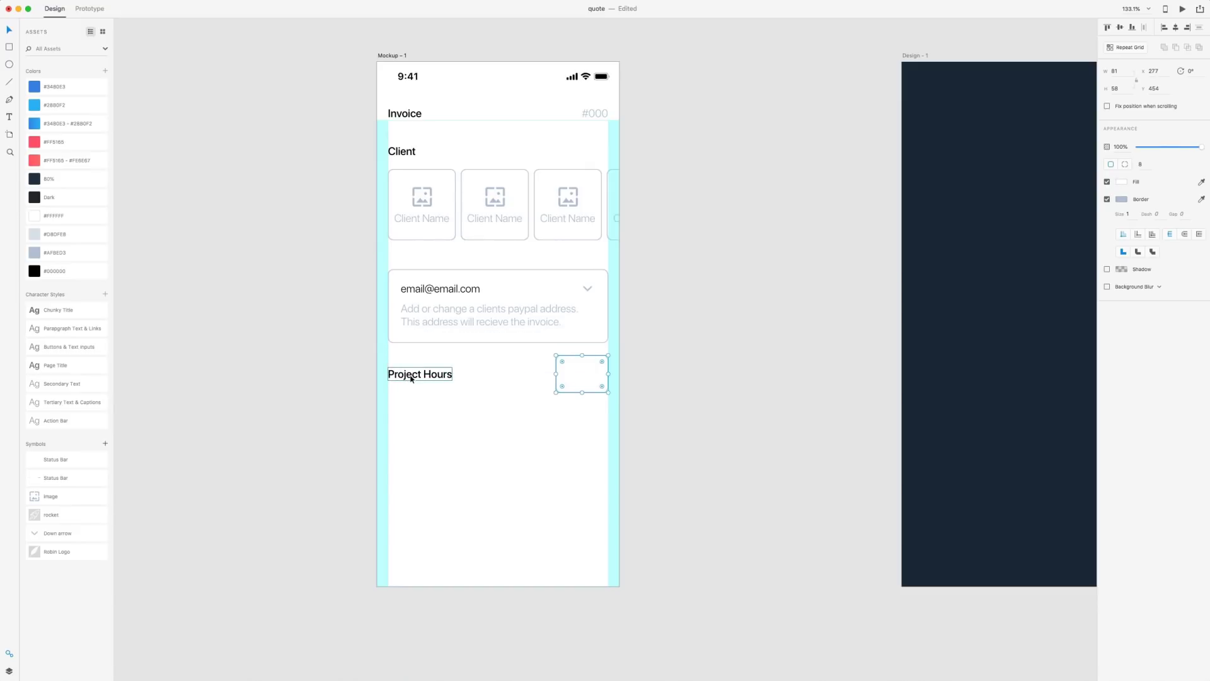
# Lower the Project Hours row to 38 px below the email card
pyautogui.keyDown('shift'); pyautogui.click(411, 376); pyautogui.keyUp('shift')
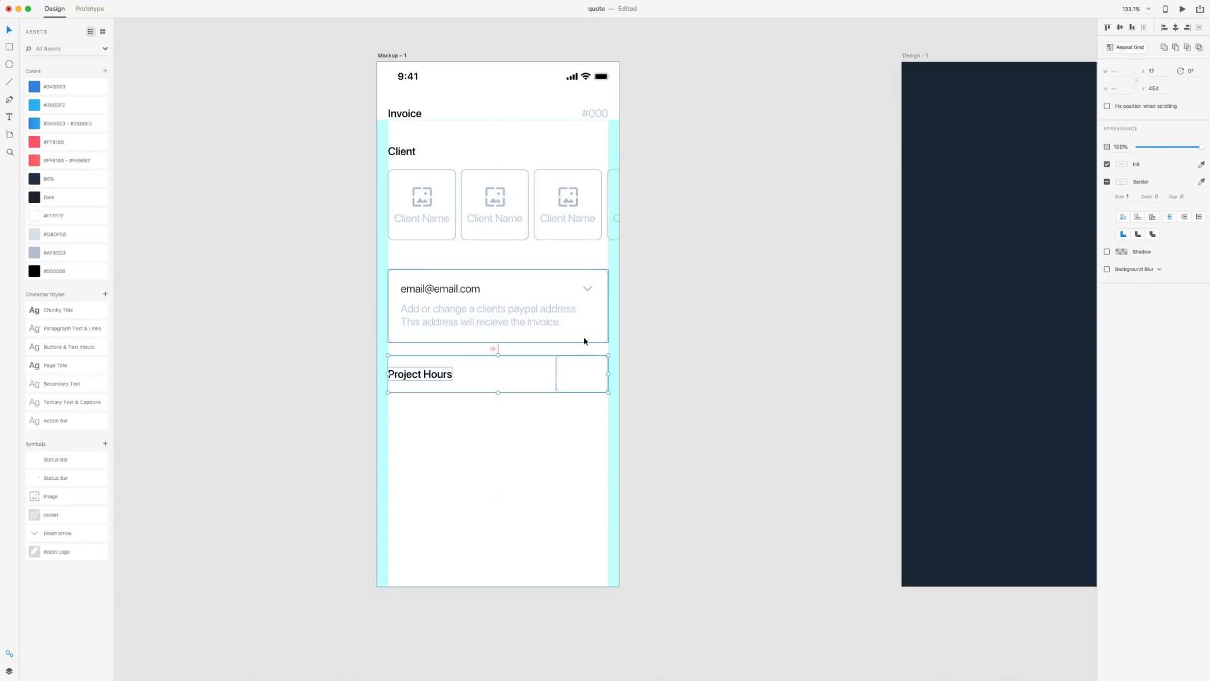
pyautogui.press('Down')
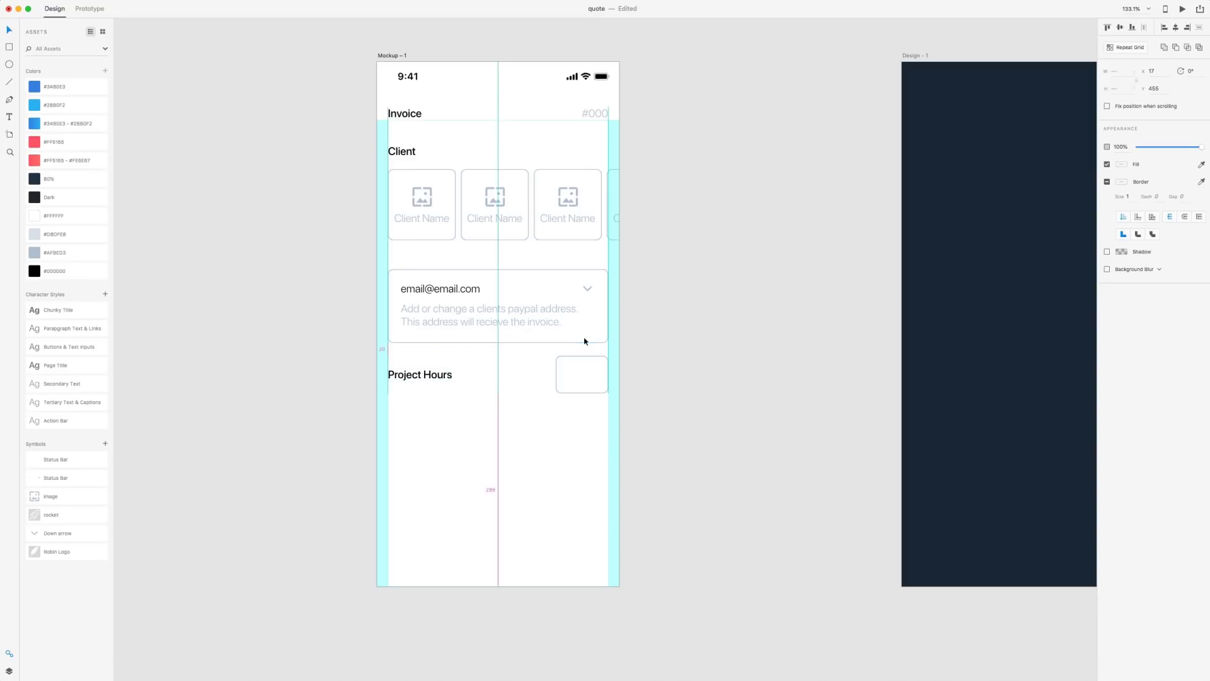
pyautogui.hotkey('shift', 'Down')
pyautogui.press('Down')
pyautogui.press('Down')
pyautogui.press('Down')
pyautogui.press('Down')
pyautogui.press('Down')
pyautogui.press('Down')
pyautogui.press('Down')
pyautogui.press('Down')
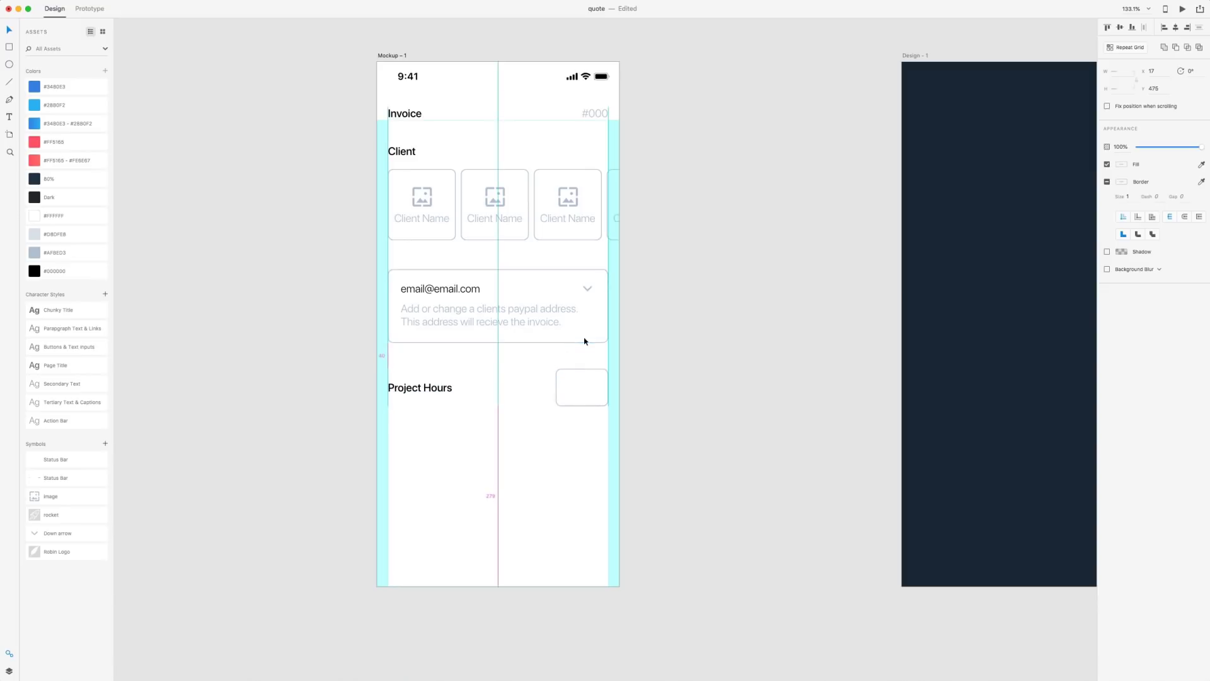
pyautogui.click(708, 351)
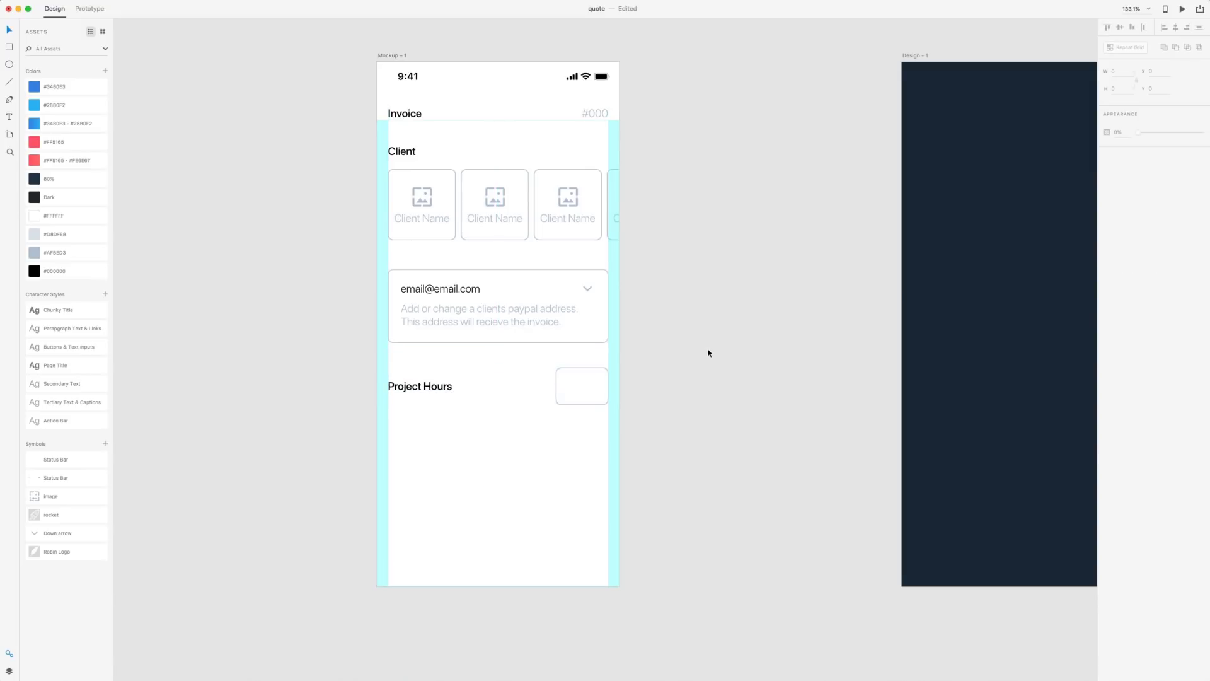
# Enter '12 hrs' in the hours box and give it the Buttons & Text Inputs style
pyautogui.scroll(-2, 708, 351)
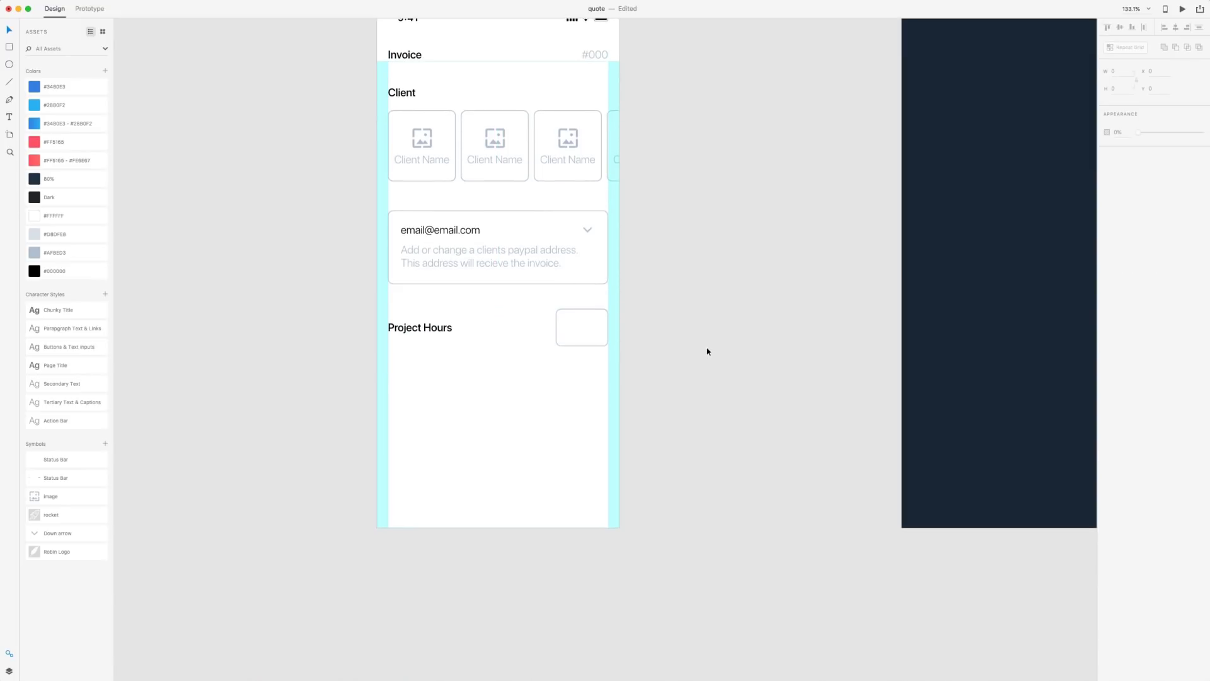
pyautogui.press('t')
pyautogui.click(584, 323)
pyautogui.write('12')
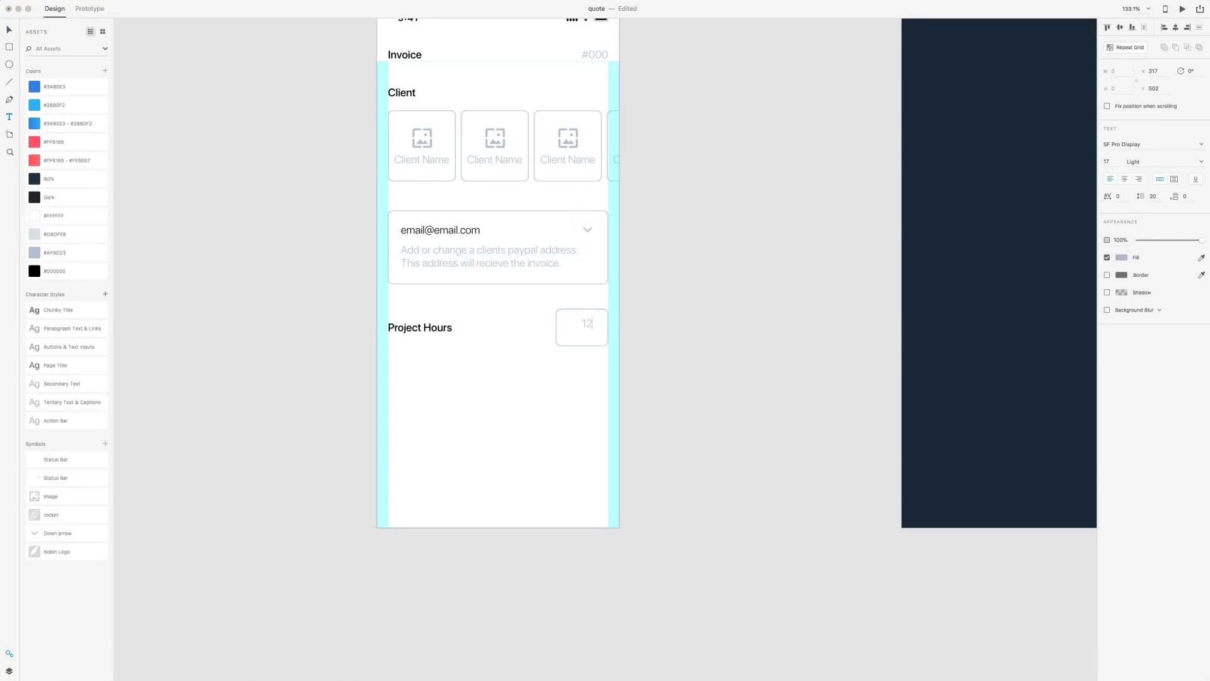
pyautogui.write(' hrs')
pyautogui.click(10, 31)
pyautogui.moveTo(34, 359)
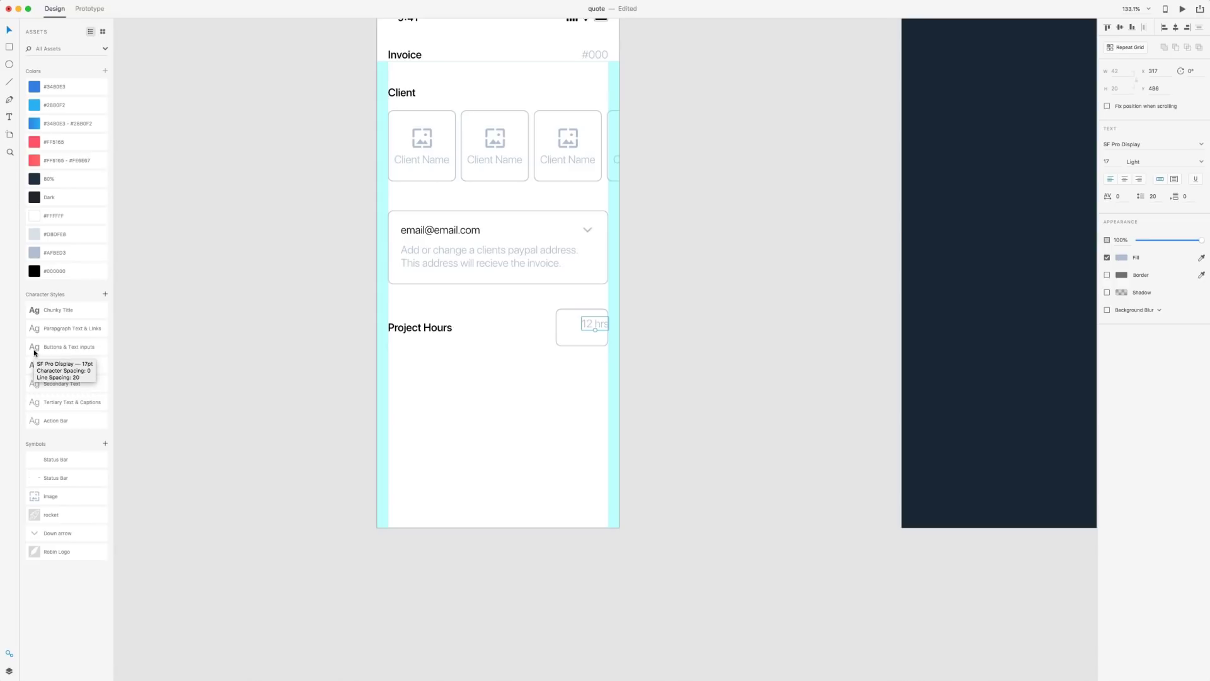
pyautogui.click(34, 347)
# Centre the 12 hrs text in its box, then select the whole Project Hours row
pyautogui.moveTo(596, 327); pyautogui.dragTo(583, 331)
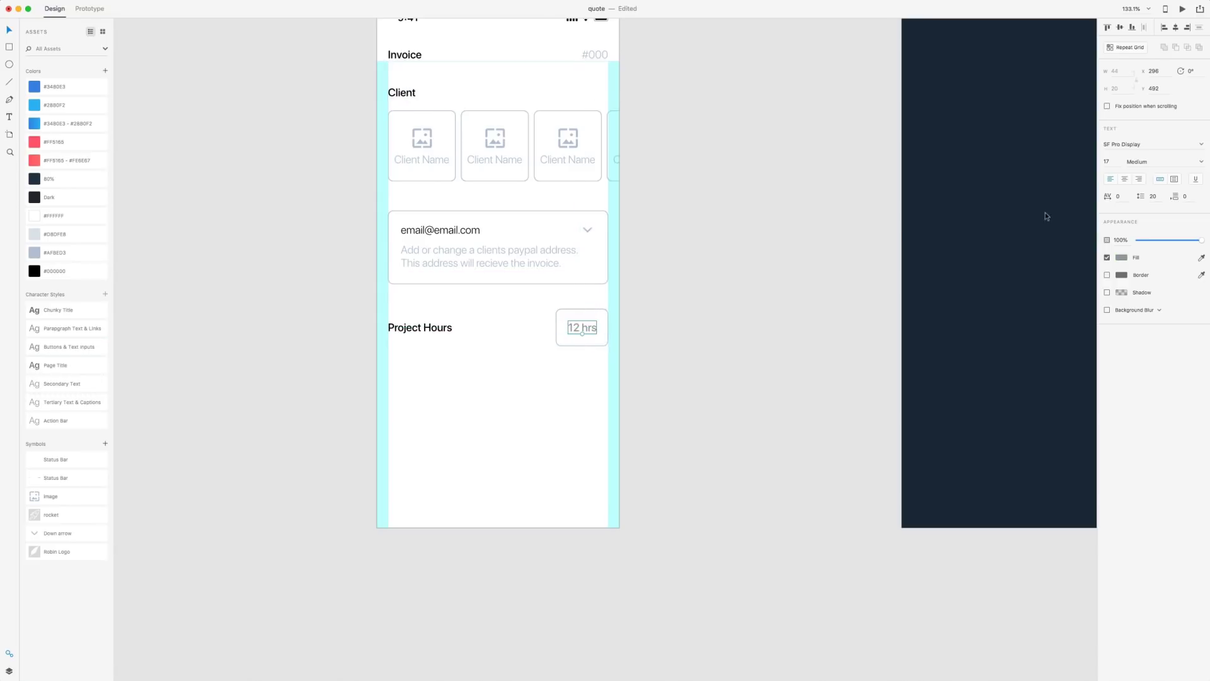
pyautogui.click(1124, 181)
pyautogui.click(678, 340)
pyautogui.moveTo(780, 386); pyautogui.dragTo(419, 391)
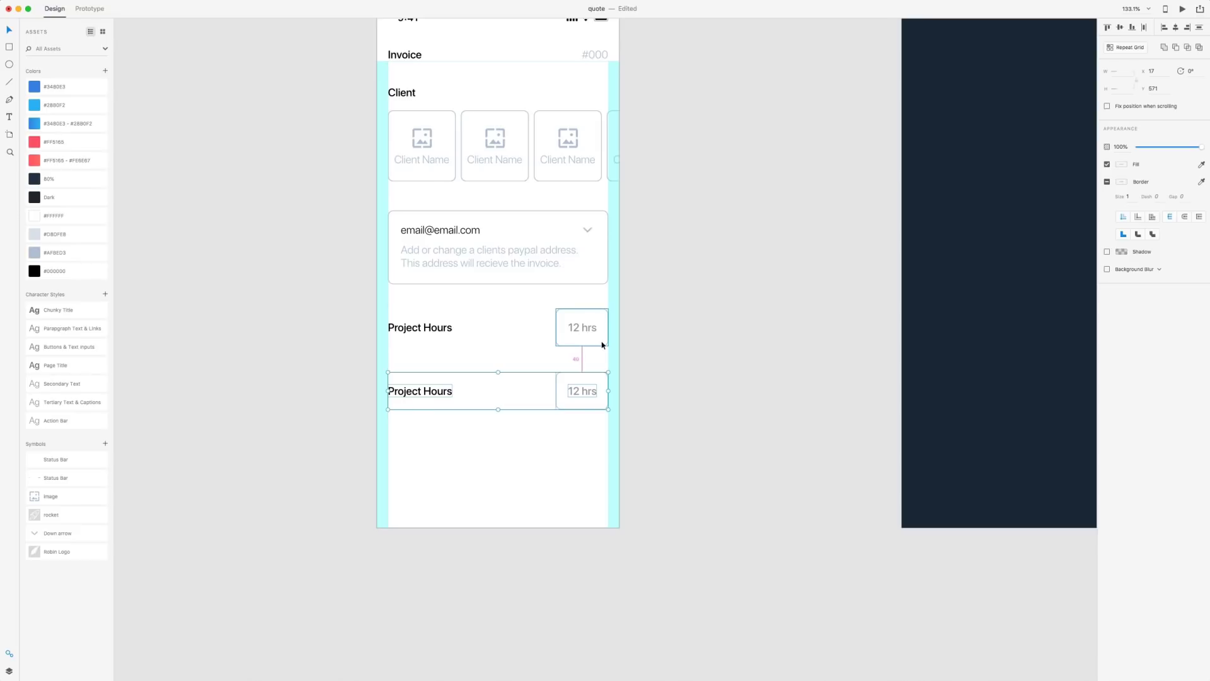
# Rename the copied row's heading to 'Rate'
pyautogui.click(696, 380)
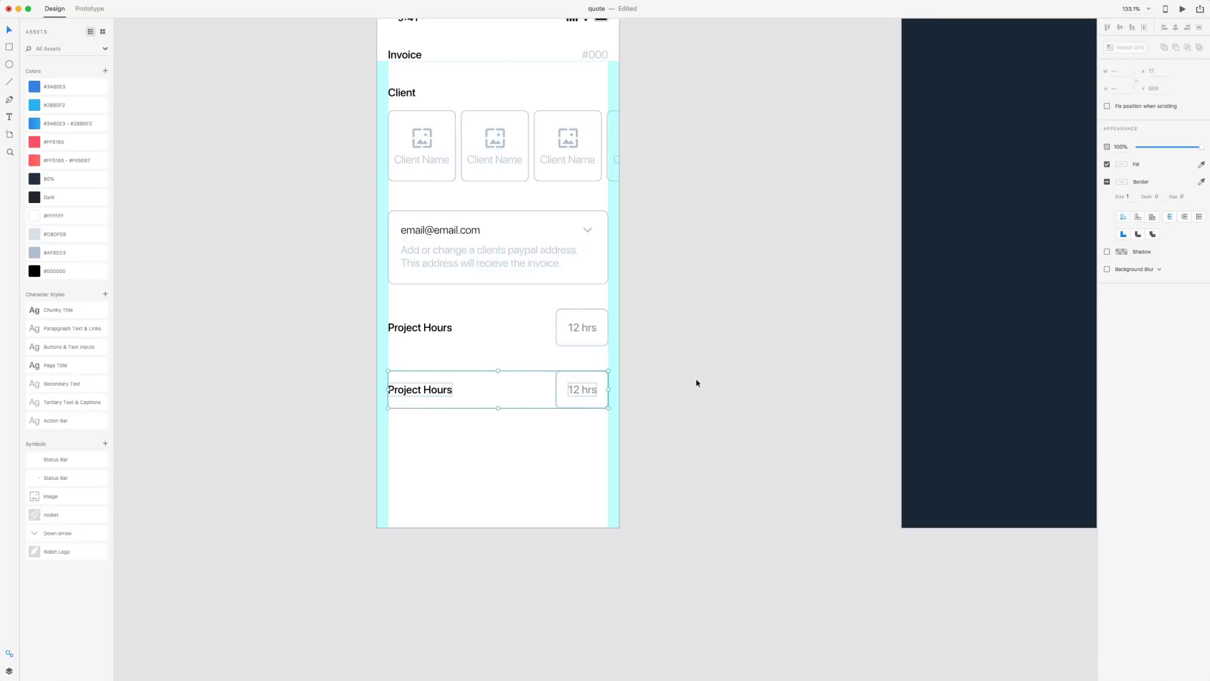
pyautogui.doubleClick(446, 392)
pyautogui.write('Rate')
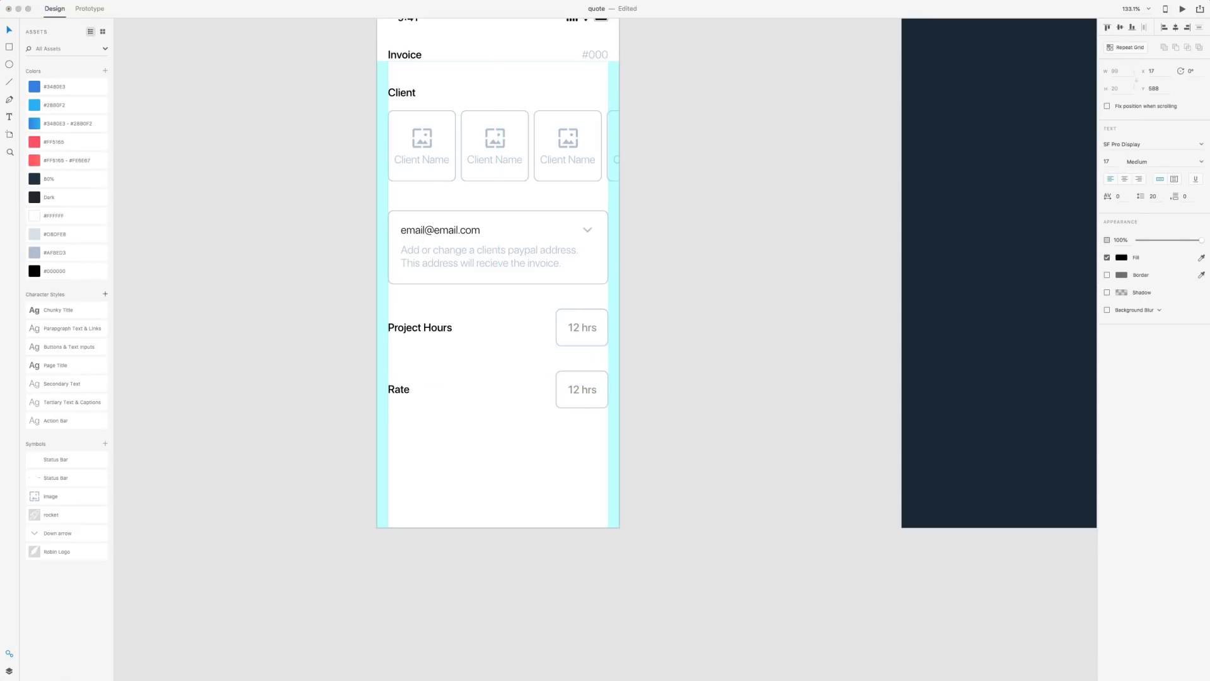
pyautogui.press('Escape')
# Make the two boxes in the Rate row read 'USD' and '$50/hr'
pyautogui.moveTo(716, 441); pyautogui.dragTo(509, 382)
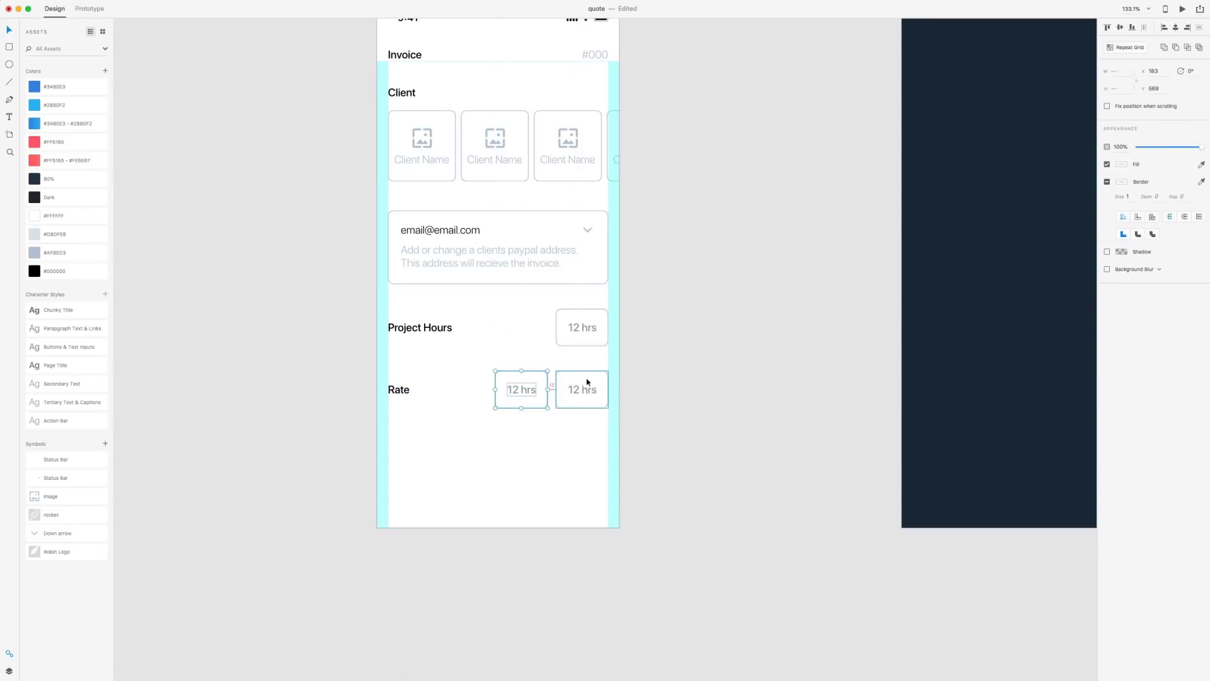
pyautogui.press('Right')
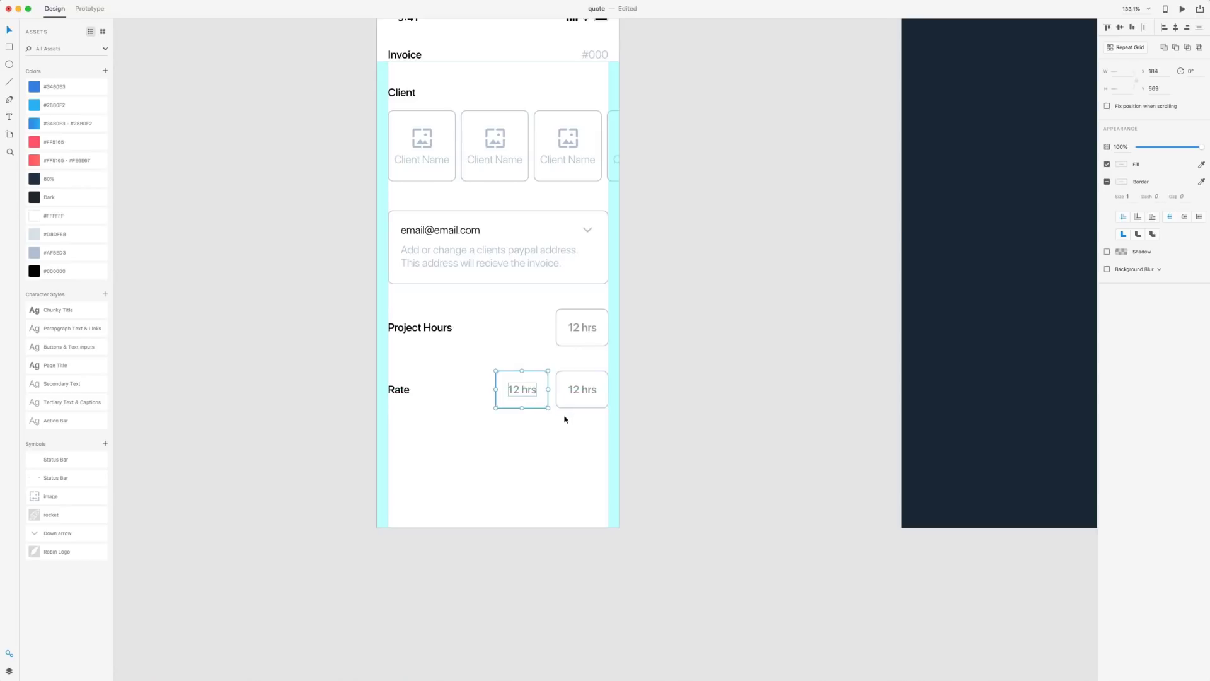
pyautogui.doubleClick(581, 386)
pyautogui.doubleClick(582, 391)
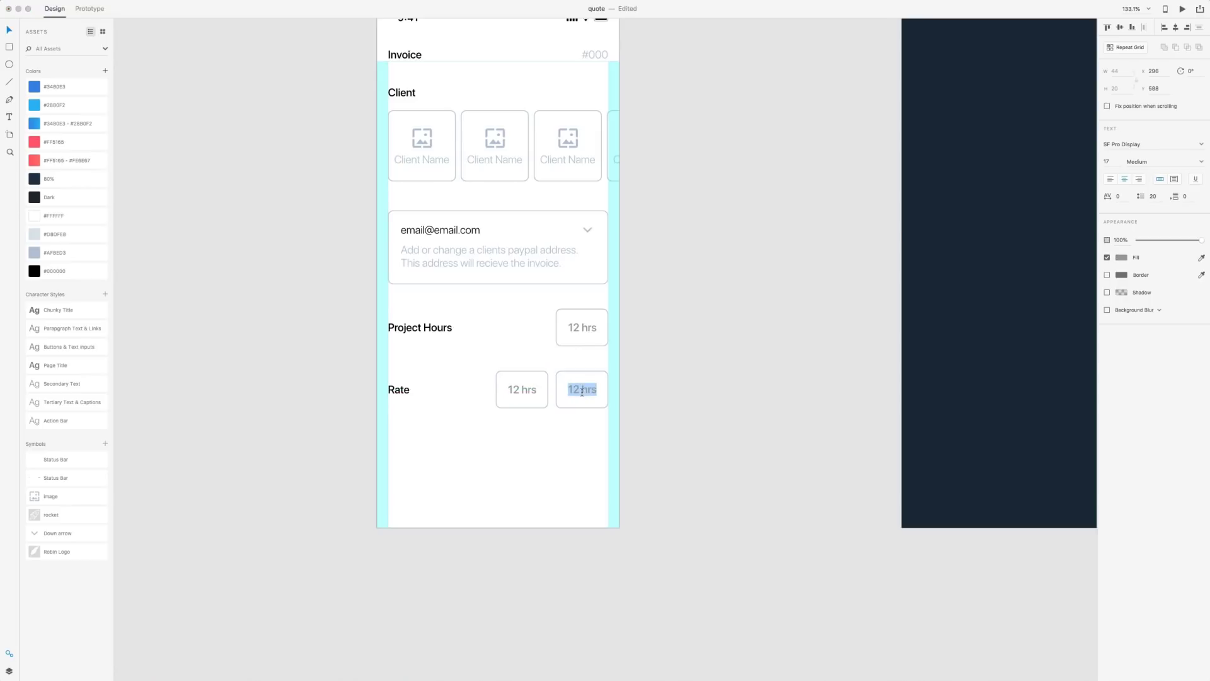
pyautogui.write('$50')
pyautogui.write('/hr')
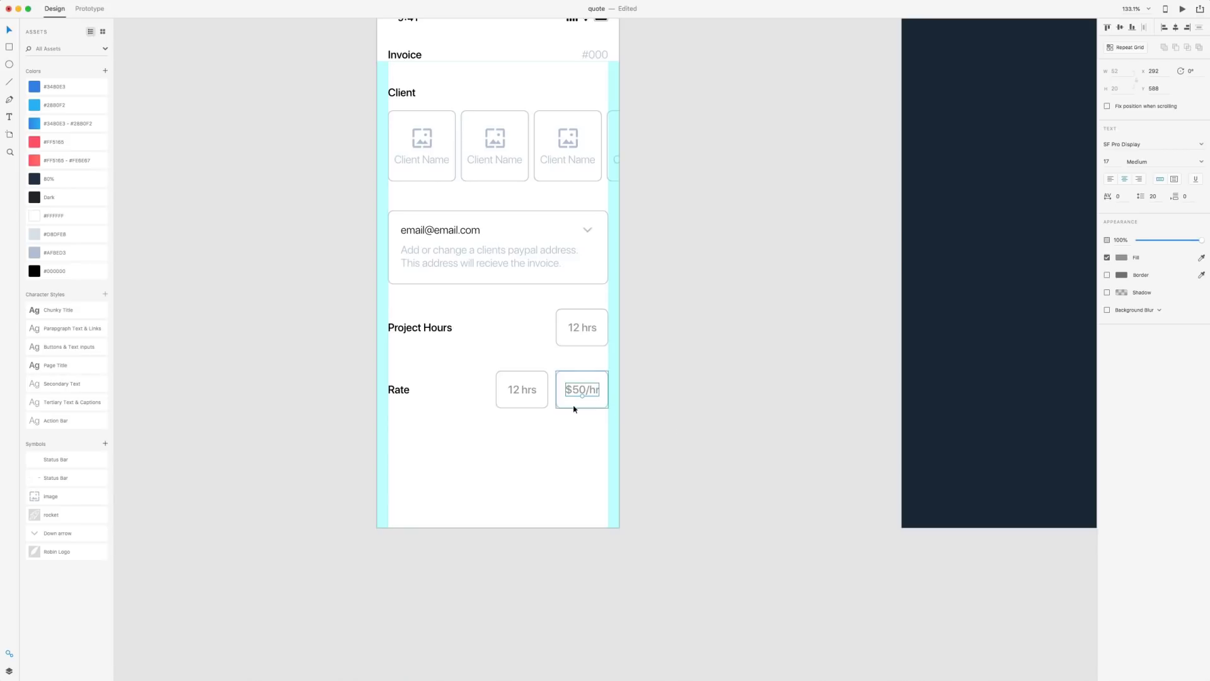
pyautogui.doubleClick(524, 388)
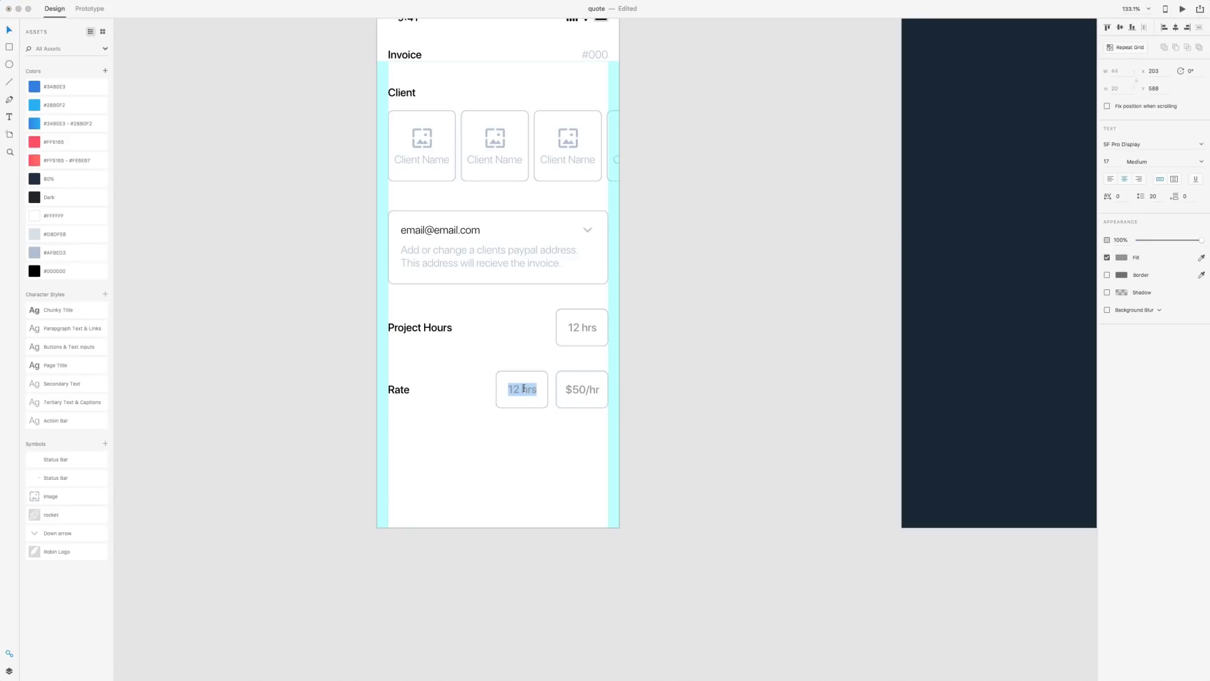
pyautogui.write('USD')
pyautogui.click(492, 392)
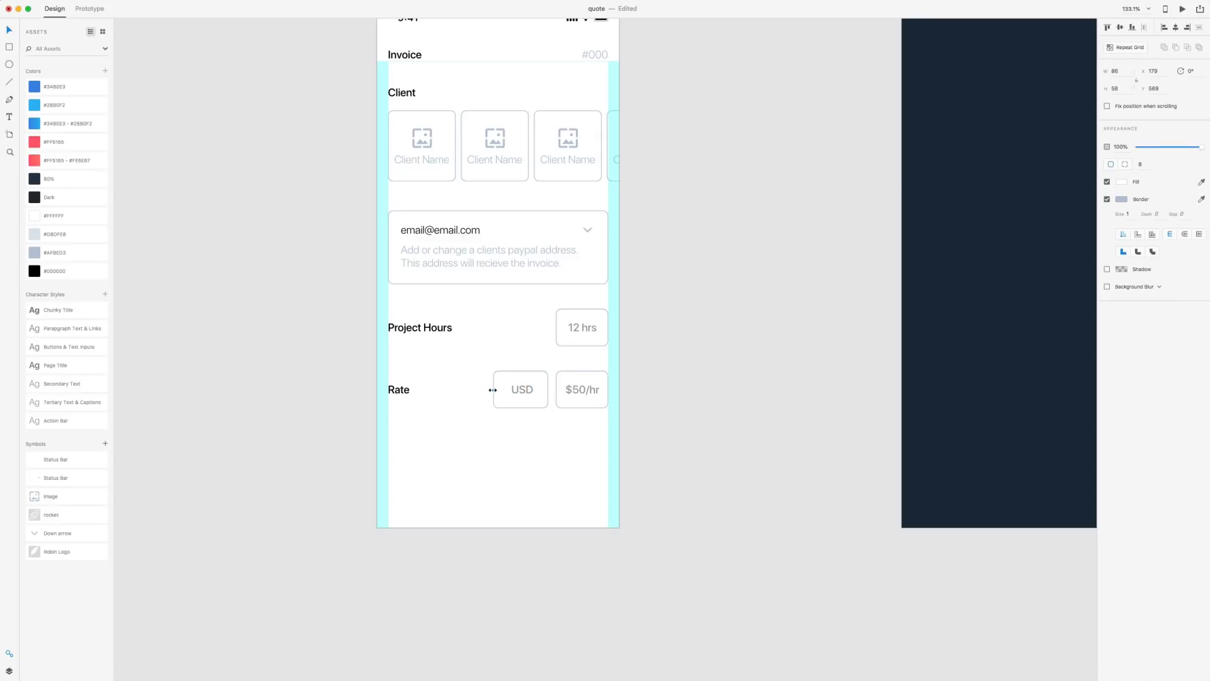
# Widen the USD box and place a copy of the email field's dropdown chevron beside USD
pyautogui.moveTo(492, 389); pyautogui.dragTo(522, 391)
pyautogui.press('Escape')
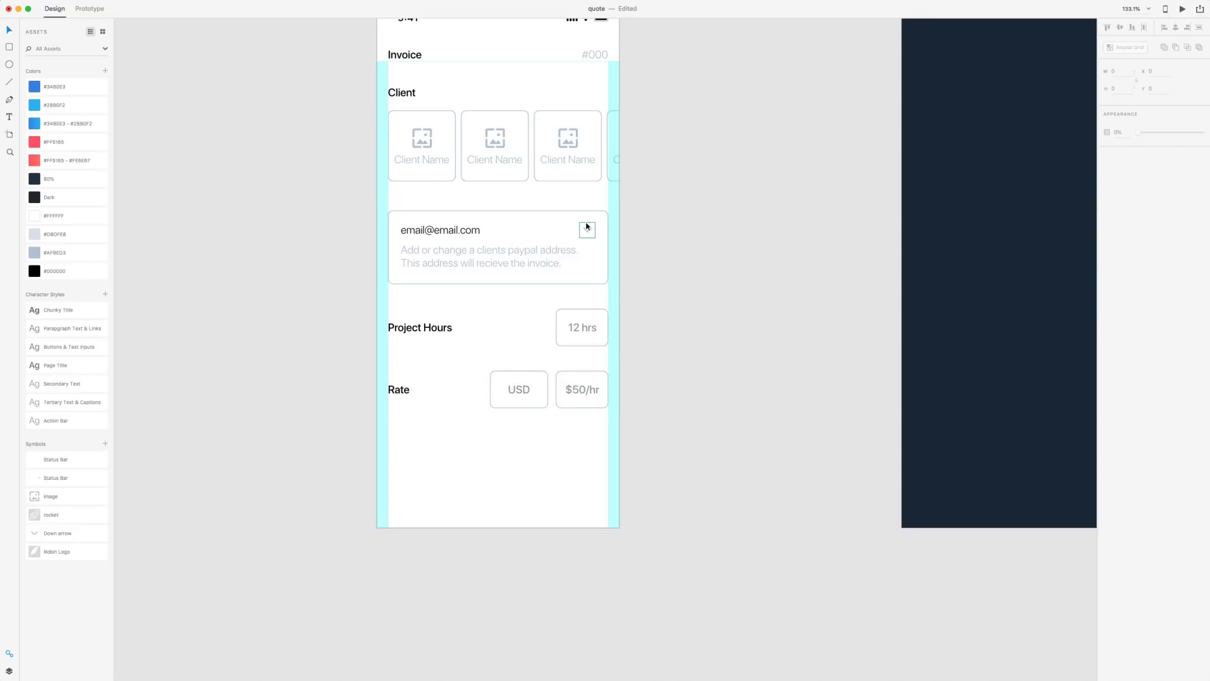
pyautogui.moveTo(587, 227); pyautogui.dragTo(539, 391)
pyautogui.scroll(6, 539, 391)
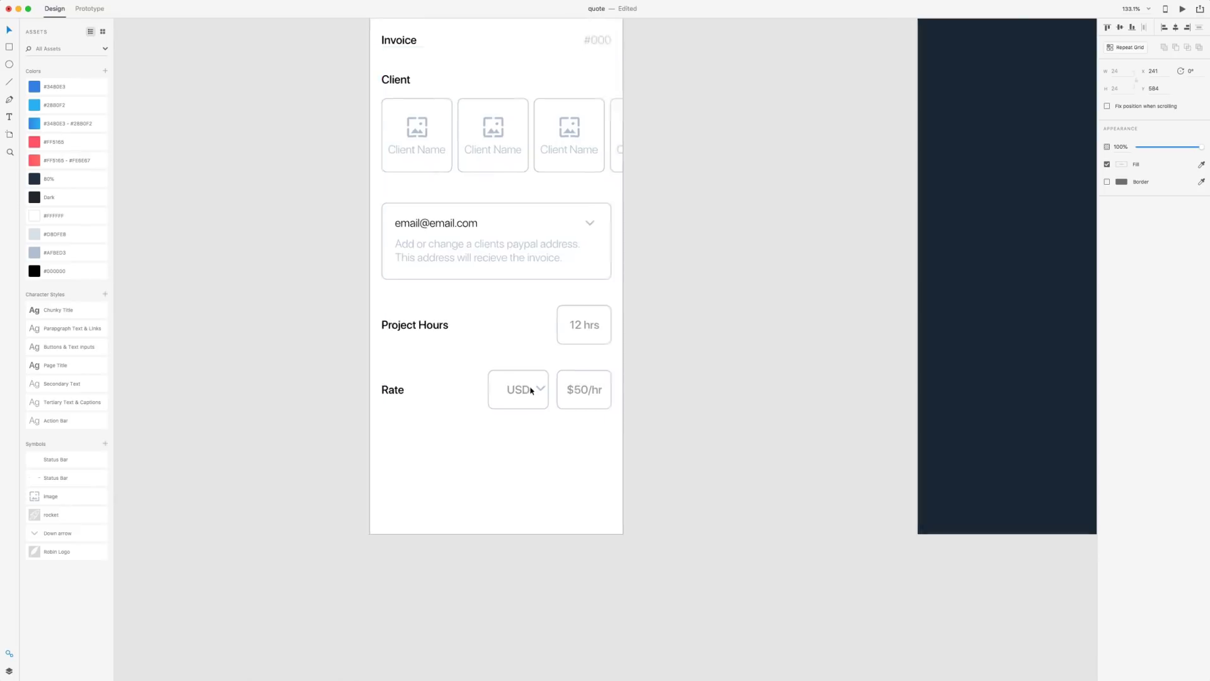
pyautogui.moveTo(561, 392); pyautogui.dragTo(516, 398)
pyautogui.press('Right')
pyautogui.press('Right')
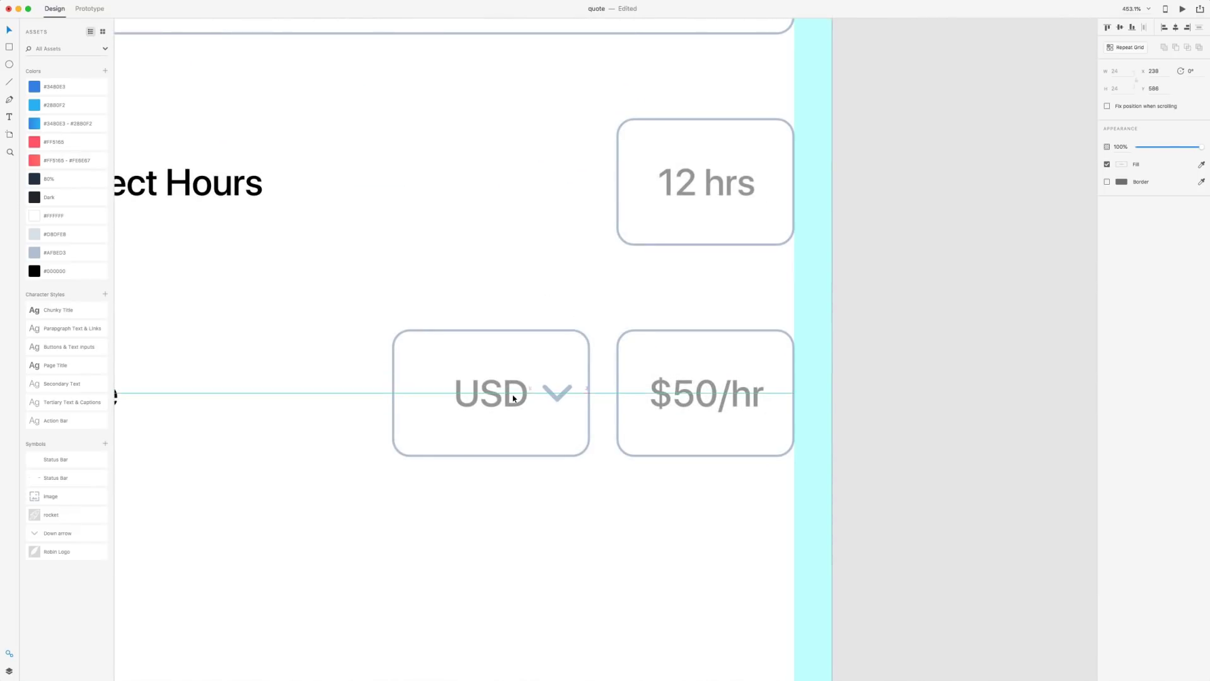
# Shift USD and its chevron together so they sit centred in the box
pyautogui.keyDown('shift'); pyautogui.click(508, 405); pyautogui.keyUp('shift')
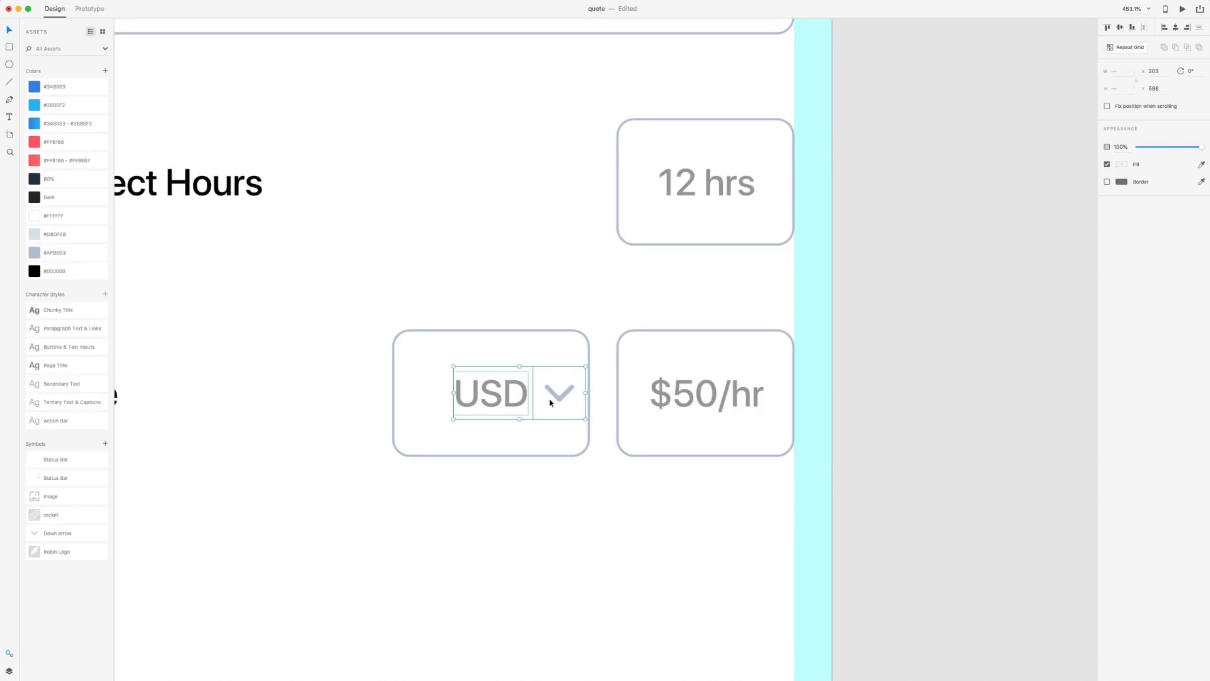
pyautogui.moveTo(566, 397); pyautogui.dragTo(536, 399)
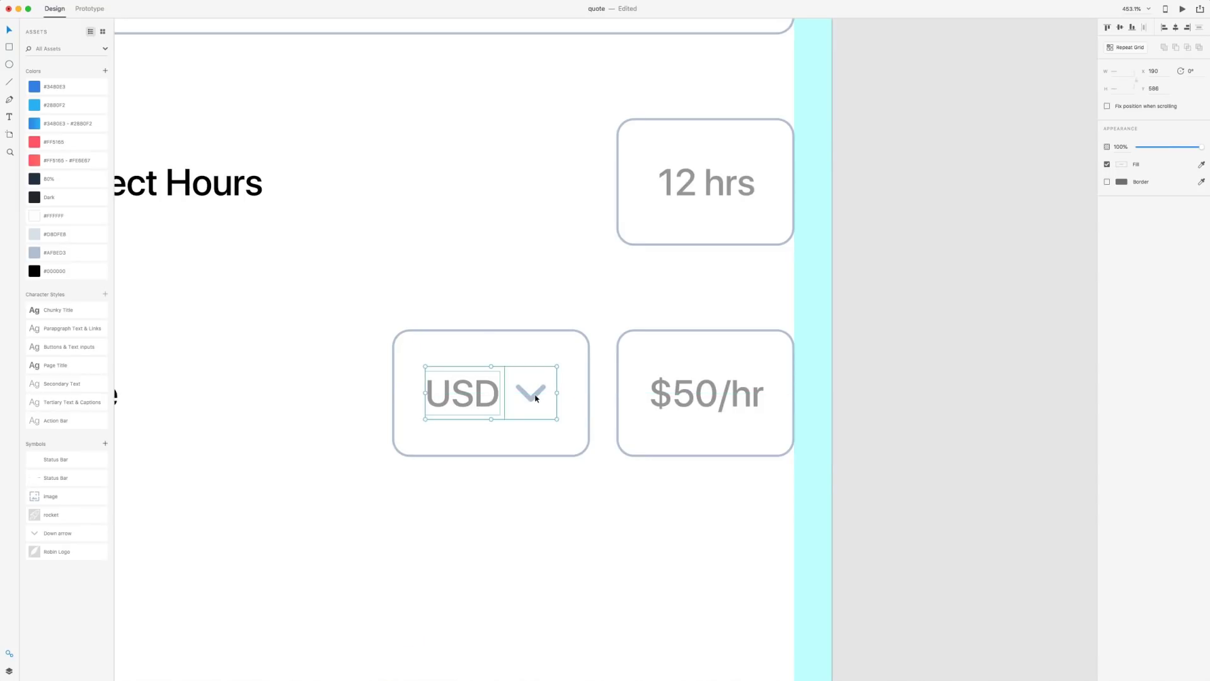
pyautogui.press('Right')
pyautogui.press('Right')
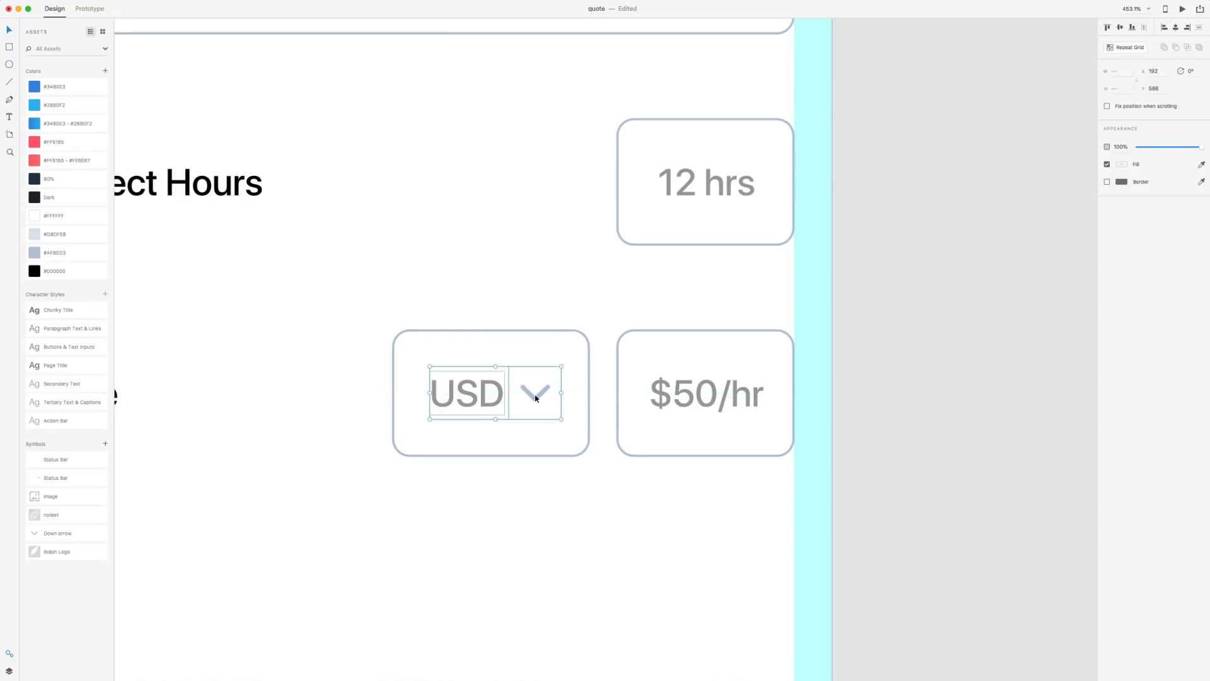
pyautogui.press('Right')
pyautogui.click(577, 516)
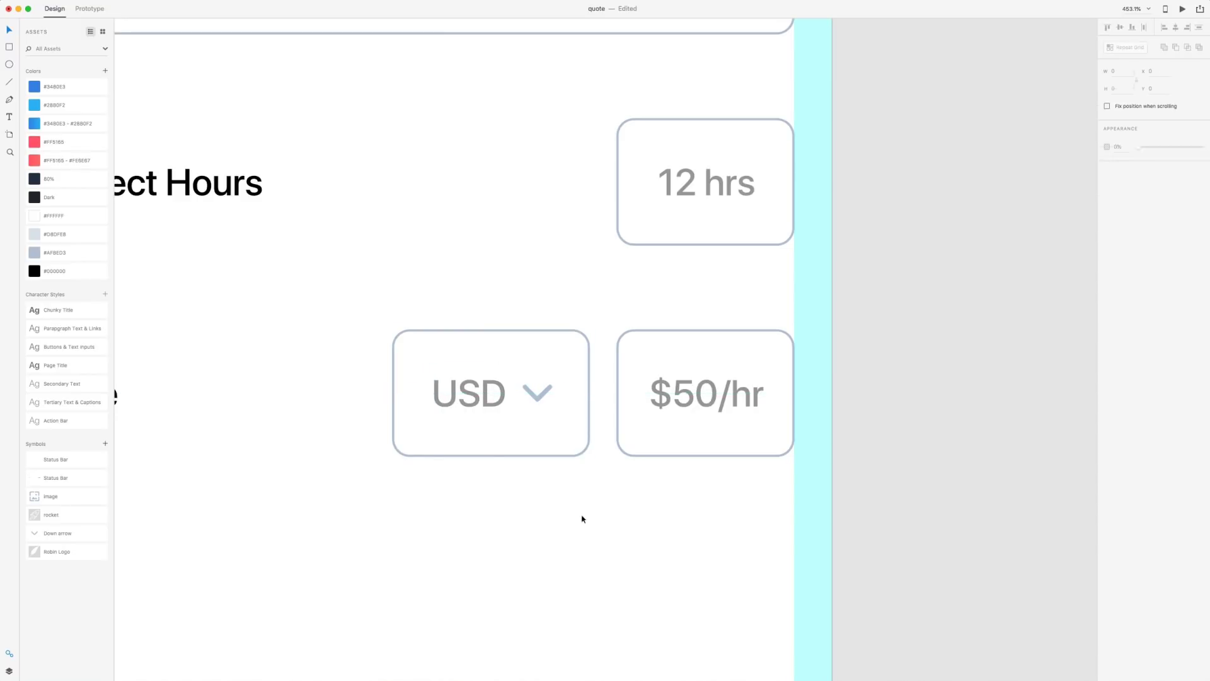
pyautogui.scroll(-5, 593, 517)
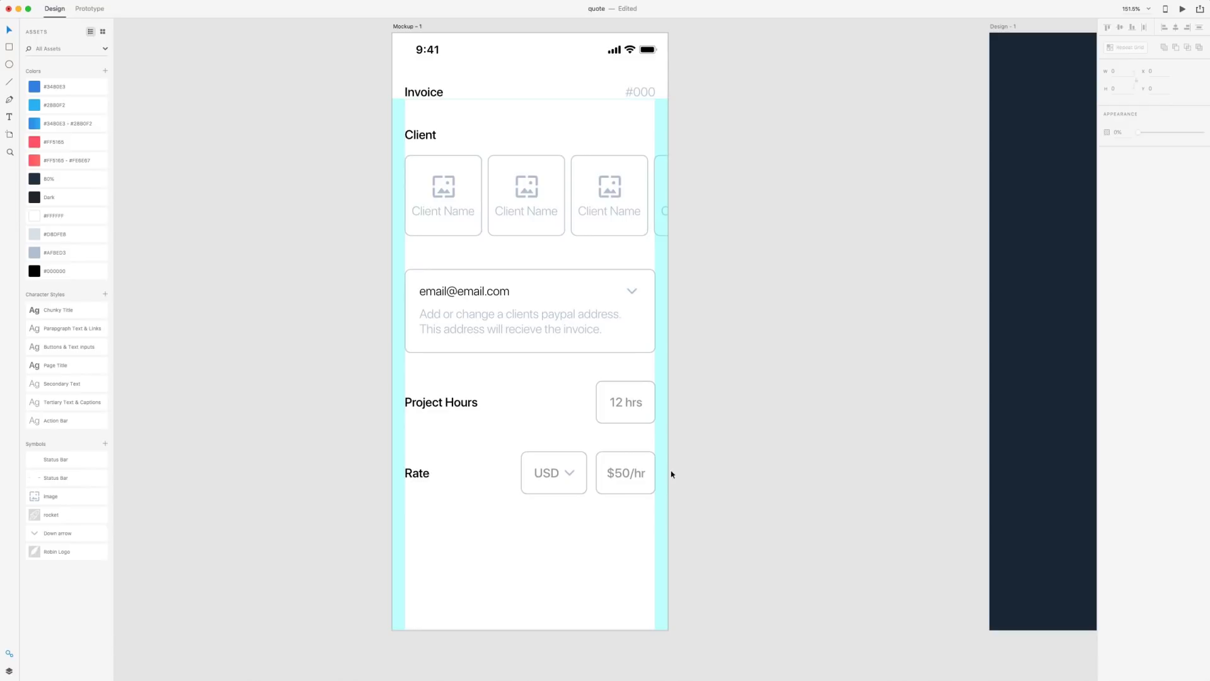
pyautogui.click(622, 402)
pyautogui.keyDown('shift'); pyautogui.click(624, 473); pyautogui.keyUp('shift')
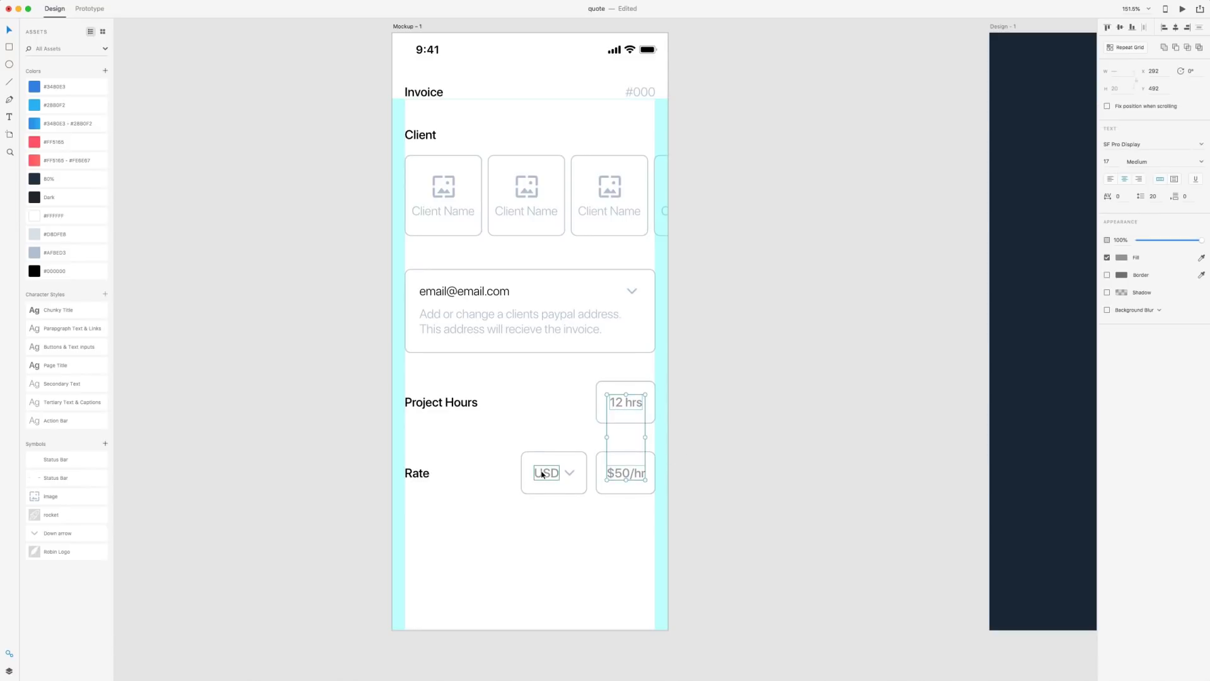
pyautogui.keyDown('shift'); pyautogui.click(541, 474); pyautogui.keyUp('shift')
pyautogui.click(33, 252)
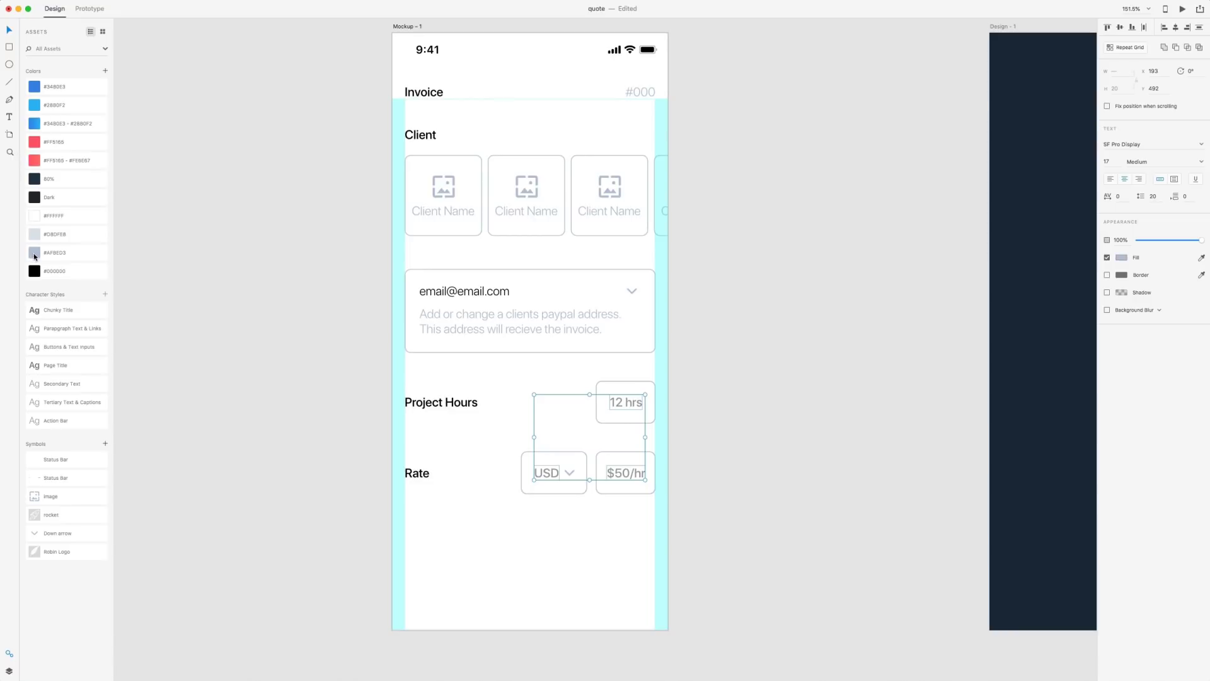
pyautogui.click(338, 354)
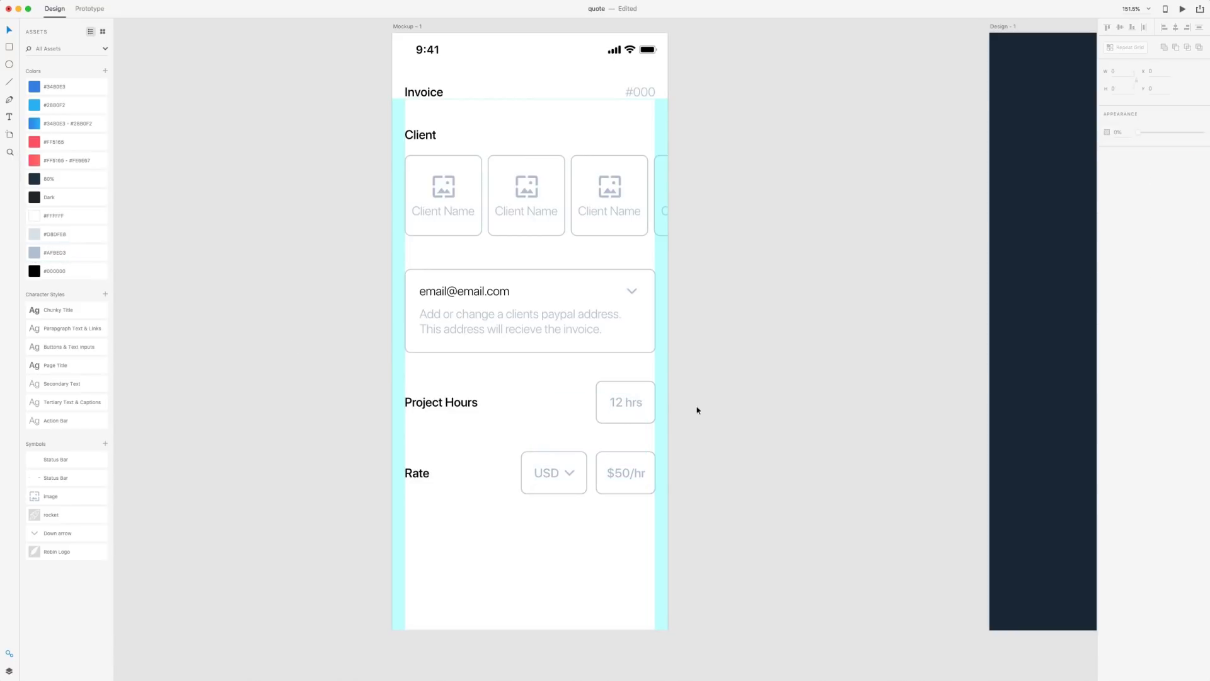
pyautogui.scroll(-5, 799, 397)
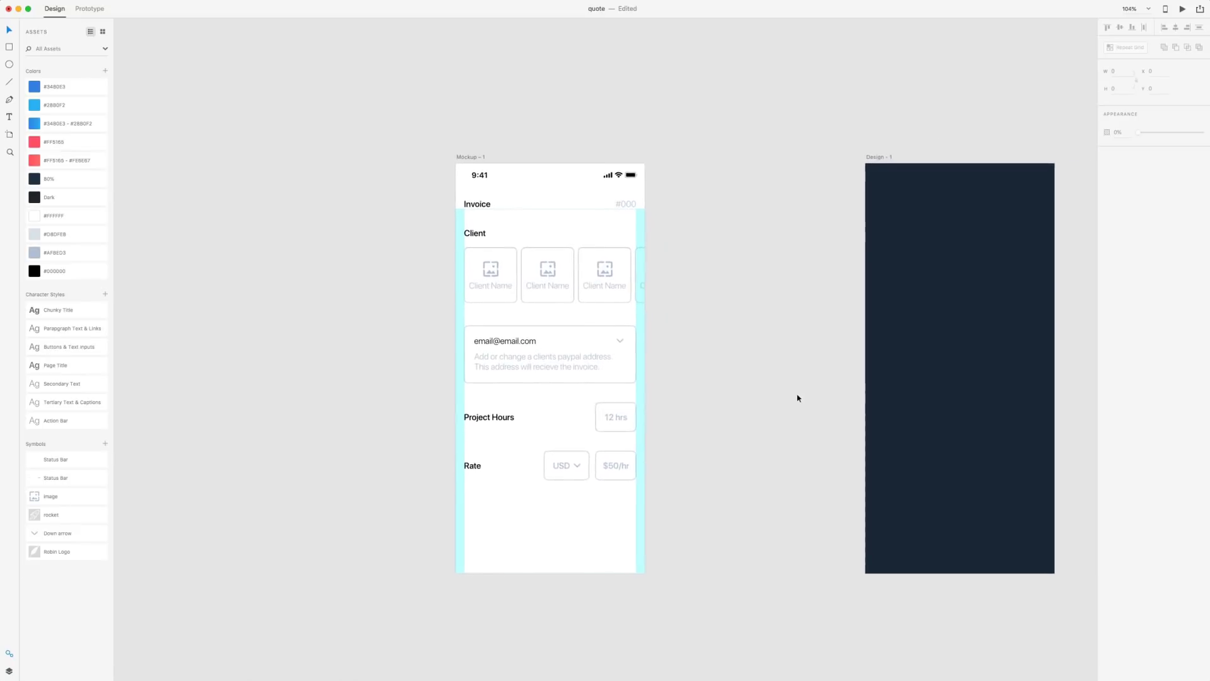
pyautogui.scroll(-3, 768, 373)
pyautogui.hscroll(3, 768, 373)
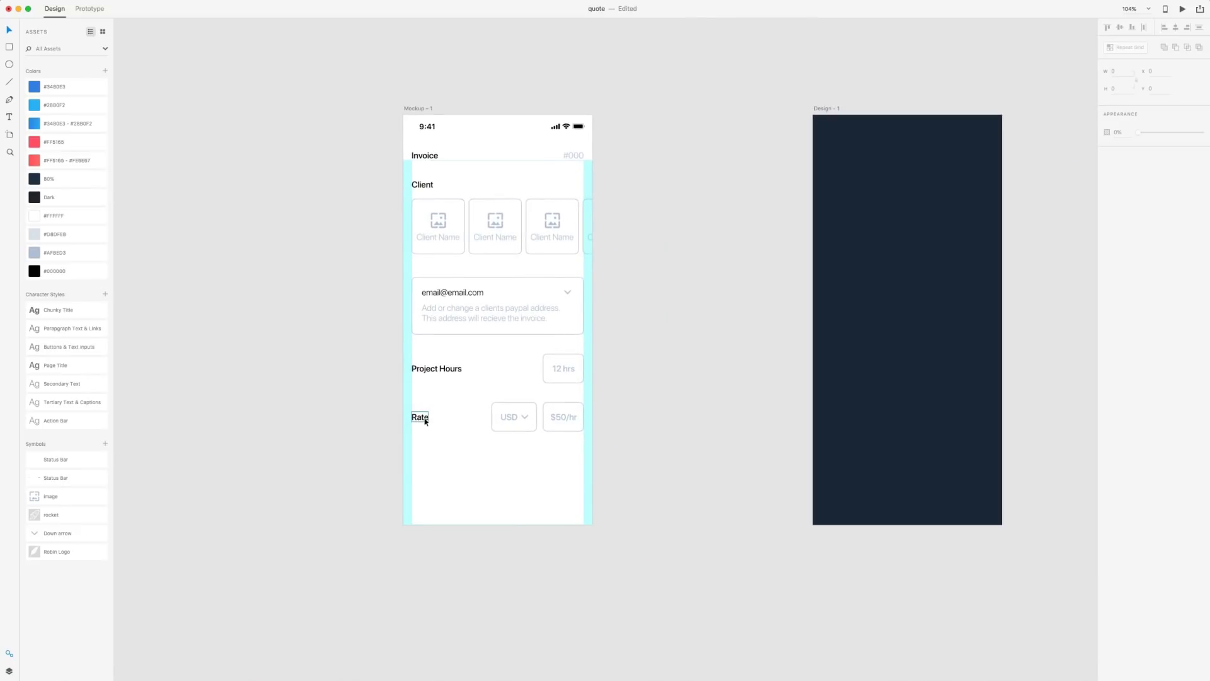
# Duplicate the Rate label below the Rate row and retype it as 'Discount (optional)'
pyautogui.moveTo(421, 419); pyautogui.dragTo(576, 465)
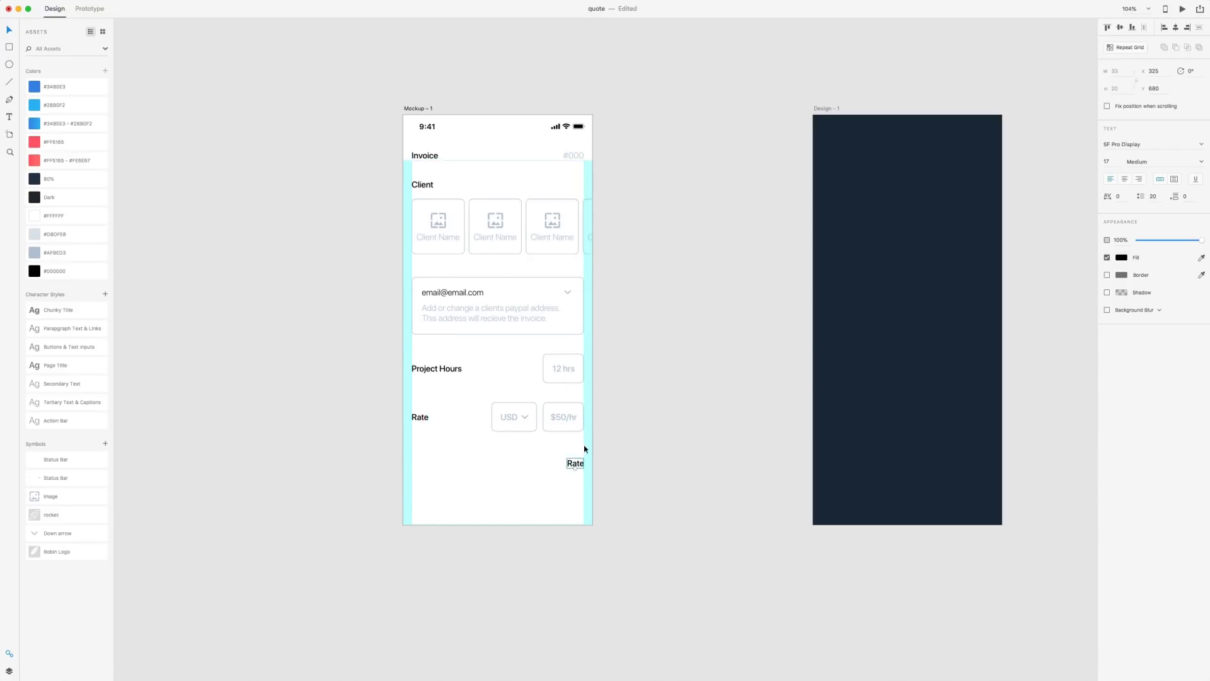
pyautogui.hotkey('shift', 'Up')
pyautogui.press('Up')
pyautogui.press('Up')
pyautogui.press('Up')
pyautogui.moveTo(577, 460); pyautogui.dragTo(422, 468)
pyautogui.doubleClick(418, 457)
pyautogui.write('Discount (optional)')
pyautogui.press('Escape')
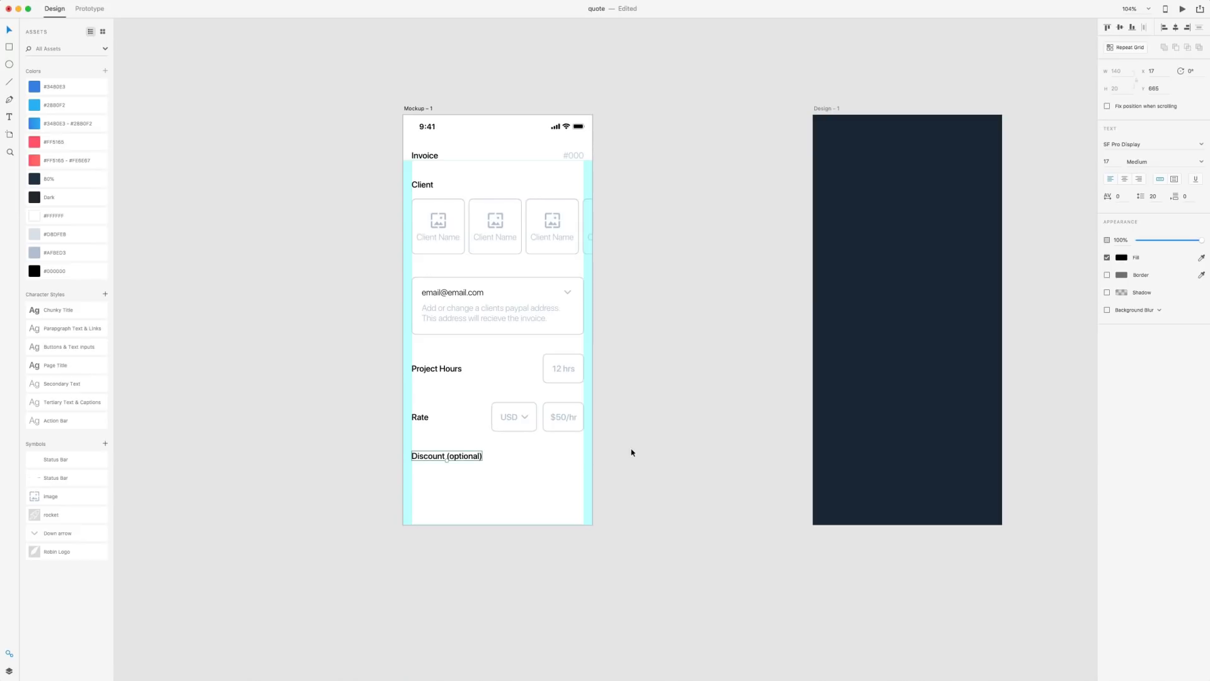
# Colour the Discount label #AFBED3 and delete the #DBDFE8 swatch from the assets
pyautogui.click(37, 254)
pyautogui.click(231, 330)
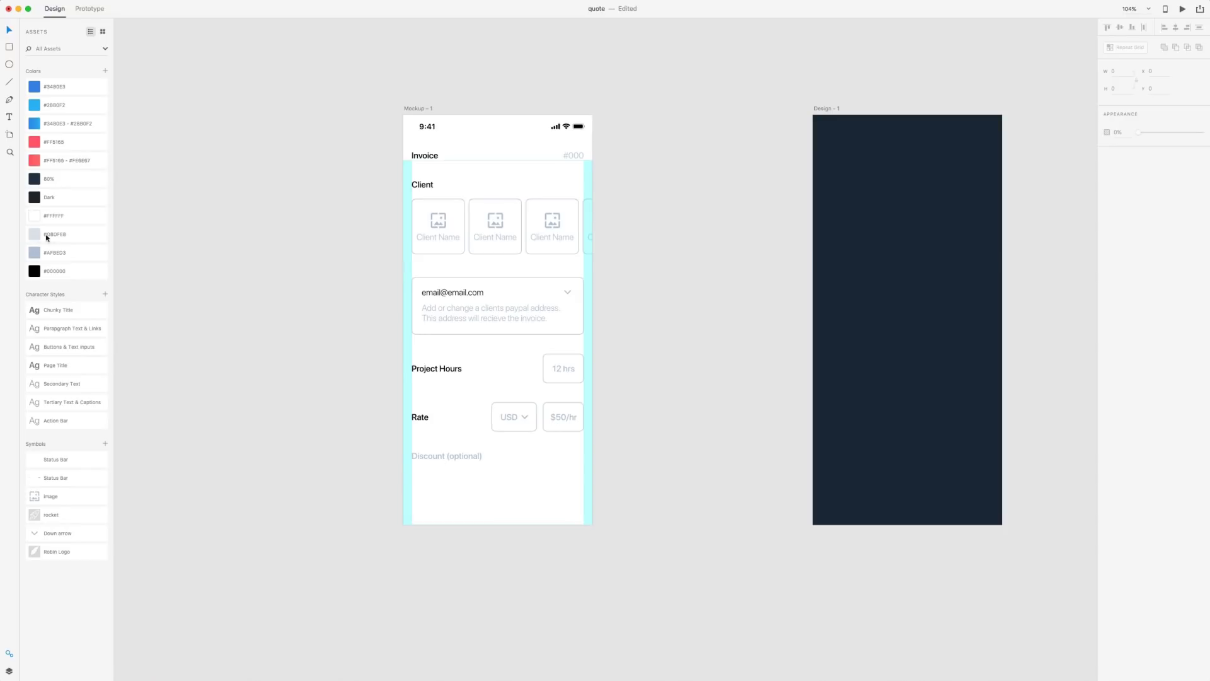
pyautogui.rightClick(66, 233)
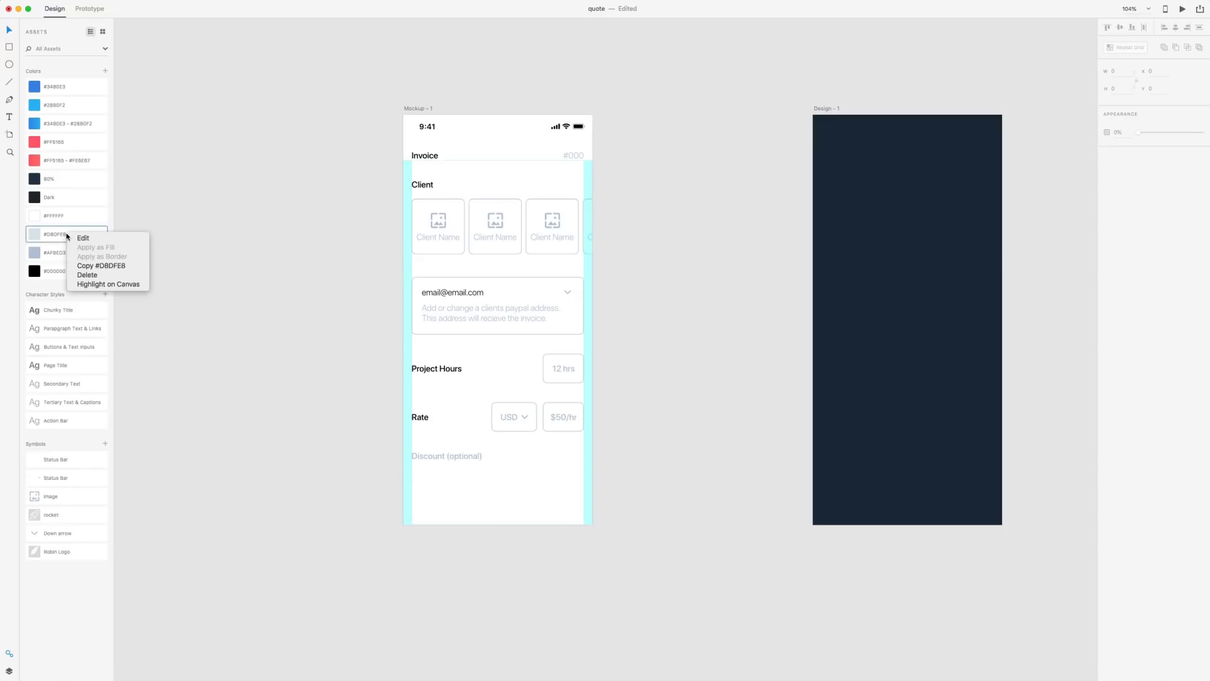
pyautogui.click(87, 276)
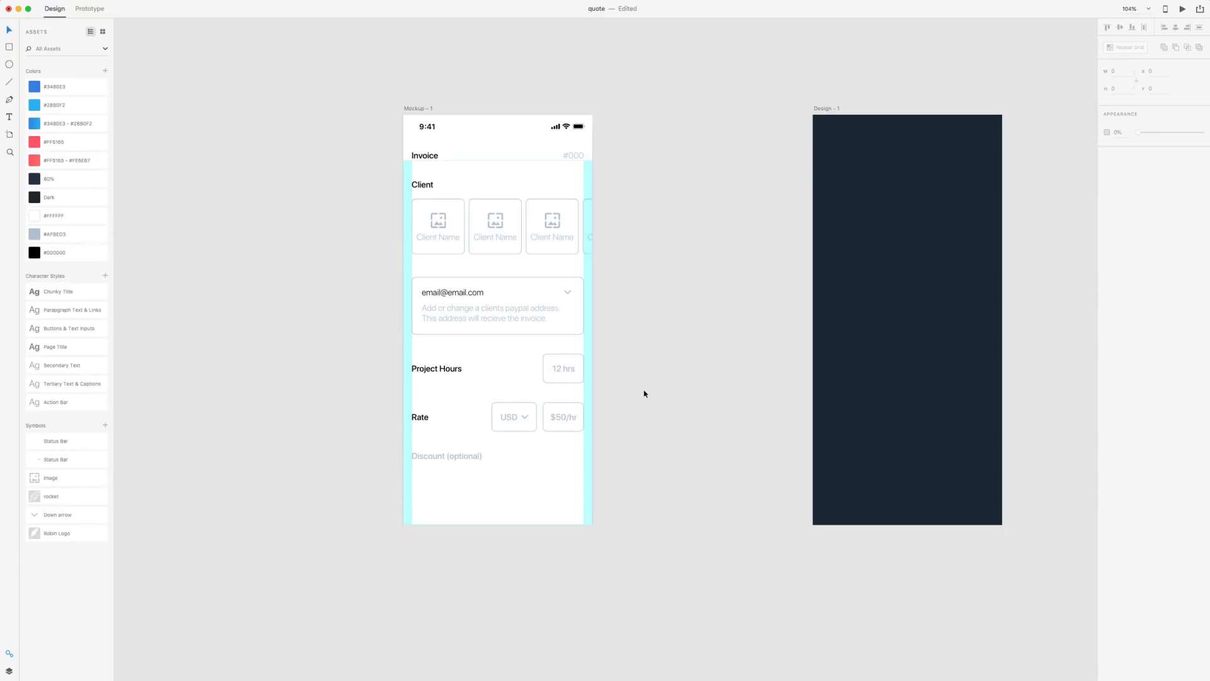
pyautogui.scroll(-1, 649, 403)
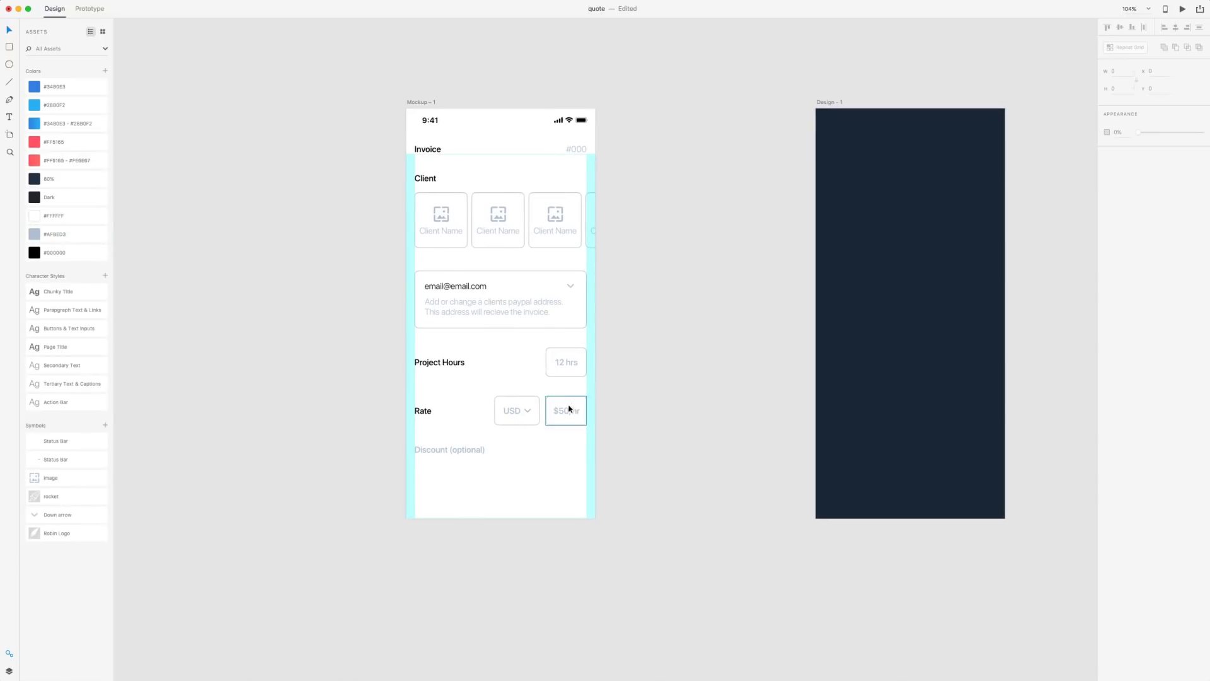
# Copy the dropdown chevron to the end of the Discount row
pyautogui.moveTo(528, 410); pyautogui.dragTo(581, 451)
pyautogui.scroll(5, 580, 452)
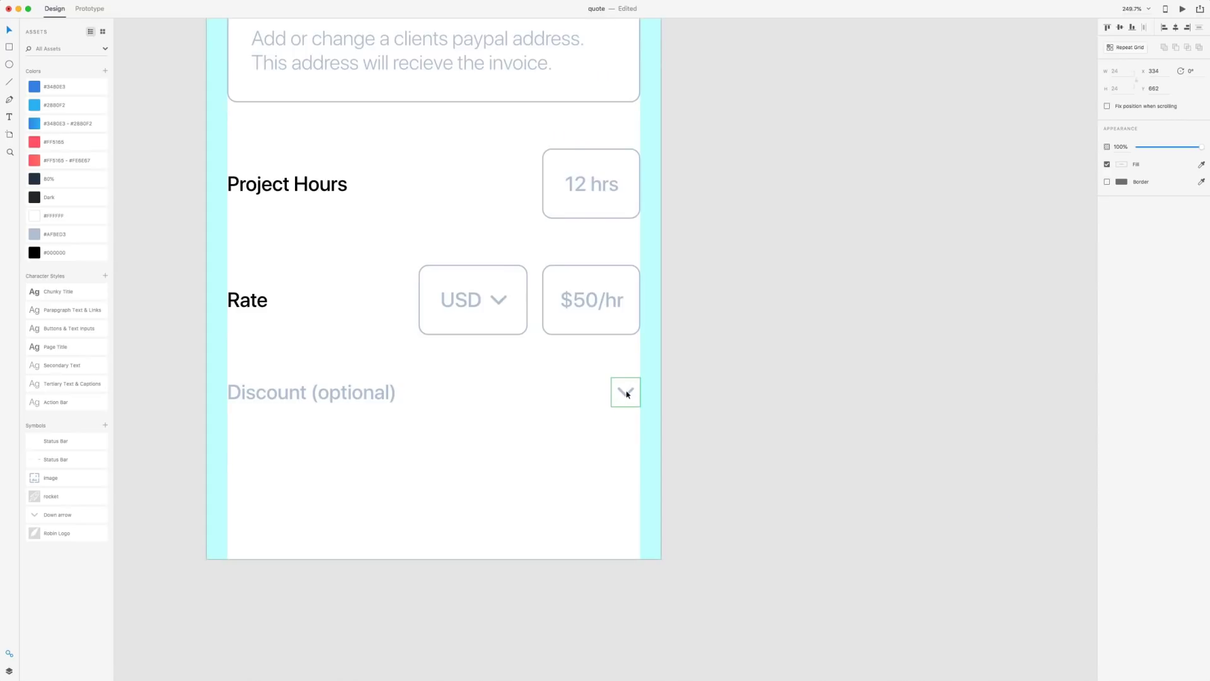
pyautogui.moveTo(661, 429); pyautogui.dragTo(648, 421)
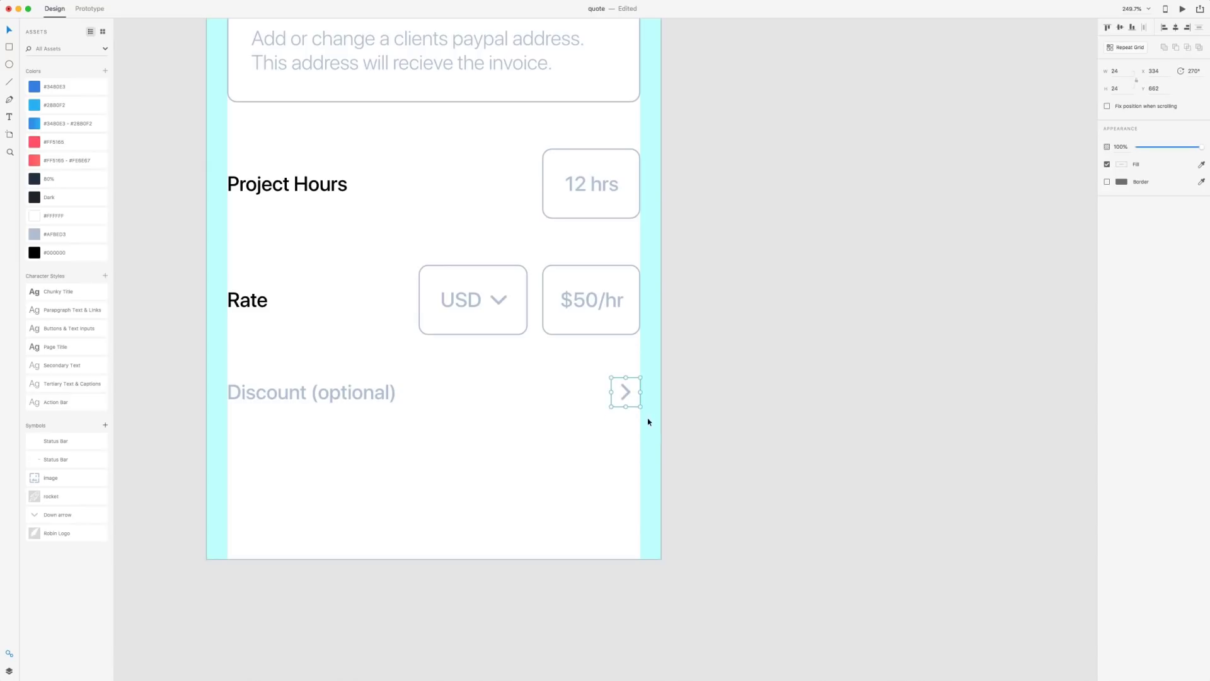
pyautogui.click(786, 400)
pyautogui.scroll(-3, 792, 353)
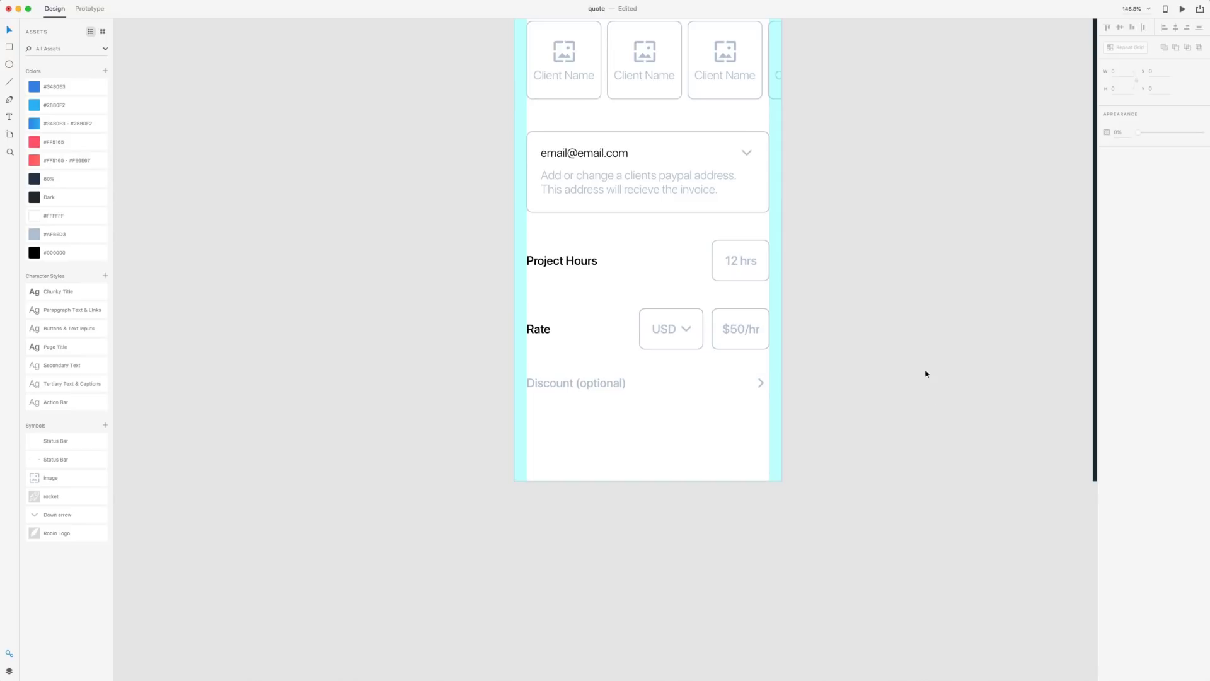
# Duplicate the empty rounded box down to the bottom of the mockup
pyautogui.moveTo(857, 265); pyautogui.dragTo(721, 316)
pyautogui.moveTo(717, 391); pyautogui.dragTo(748, 343)
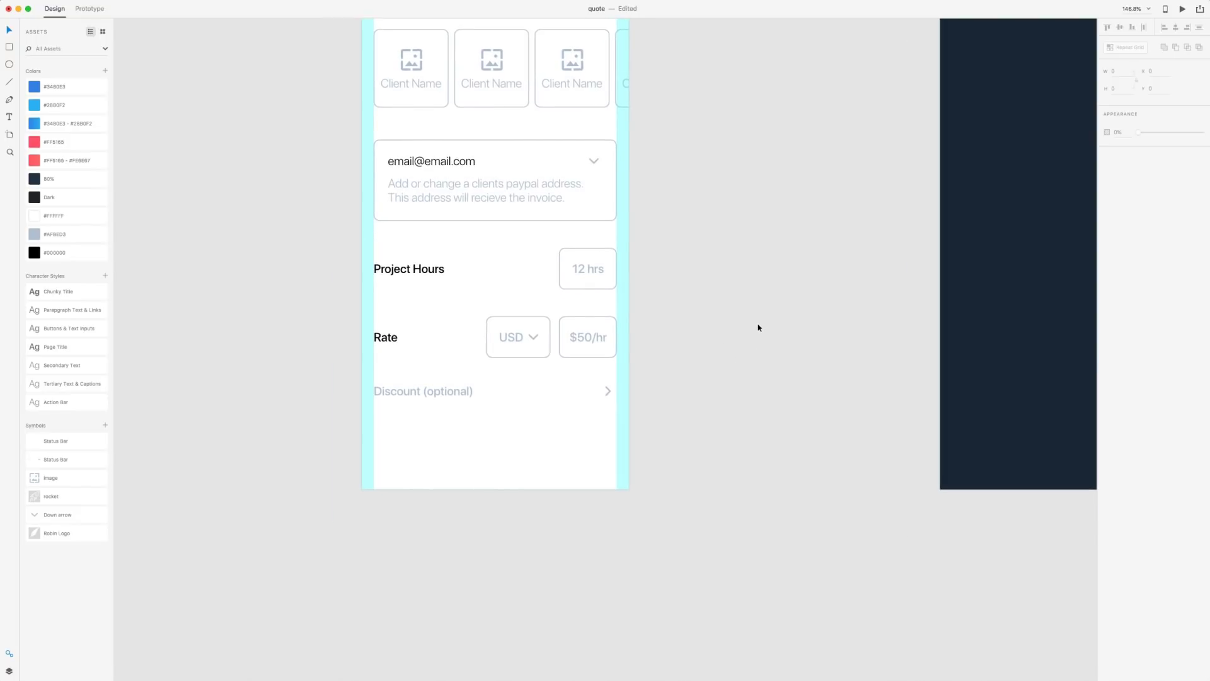
pyautogui.moveTo(586, 288); pyautogui.dragTo(630, 459)
# Set the bottom bar's corner radius to 0 for square corners
pyautogui.click(1142, 163)
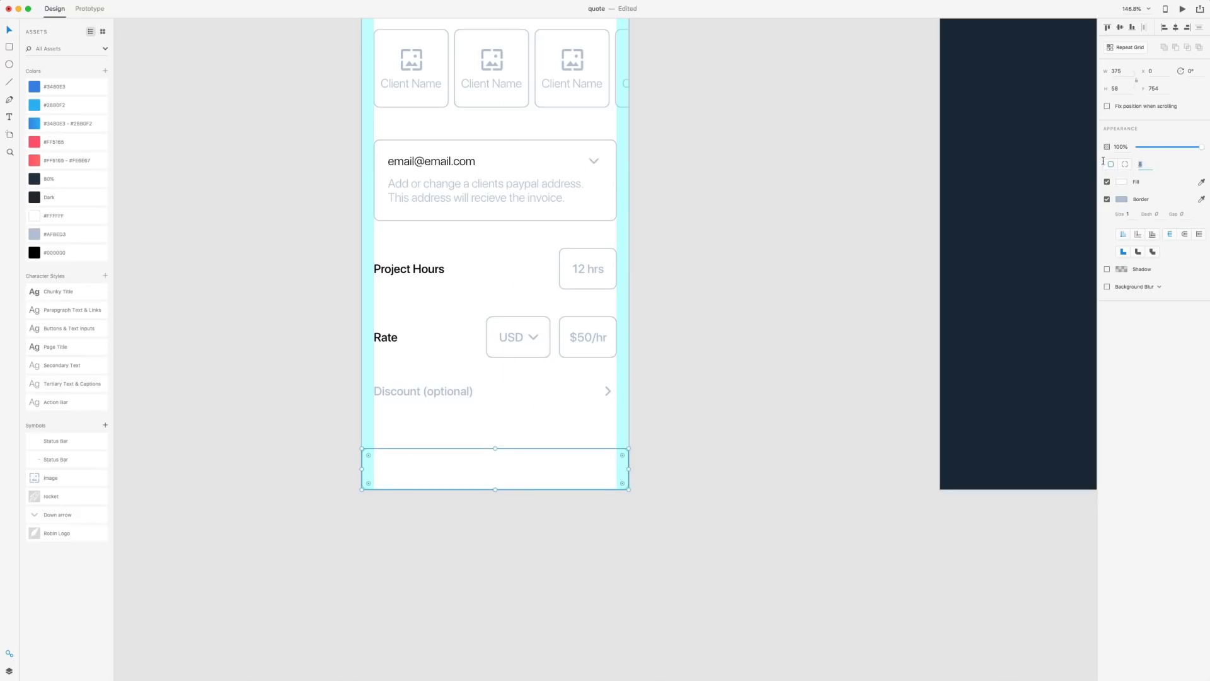
pyautogui.press('Escape')
pyautogui.click(597, 500)
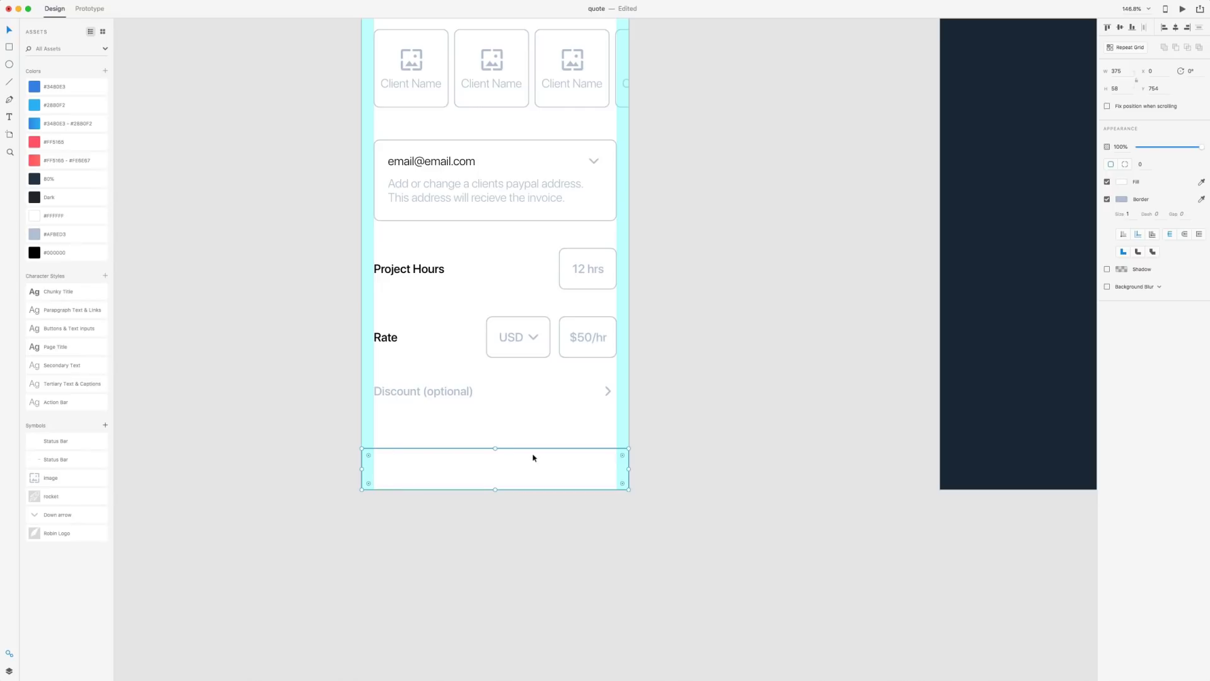
pyautogui.click(803, 431)
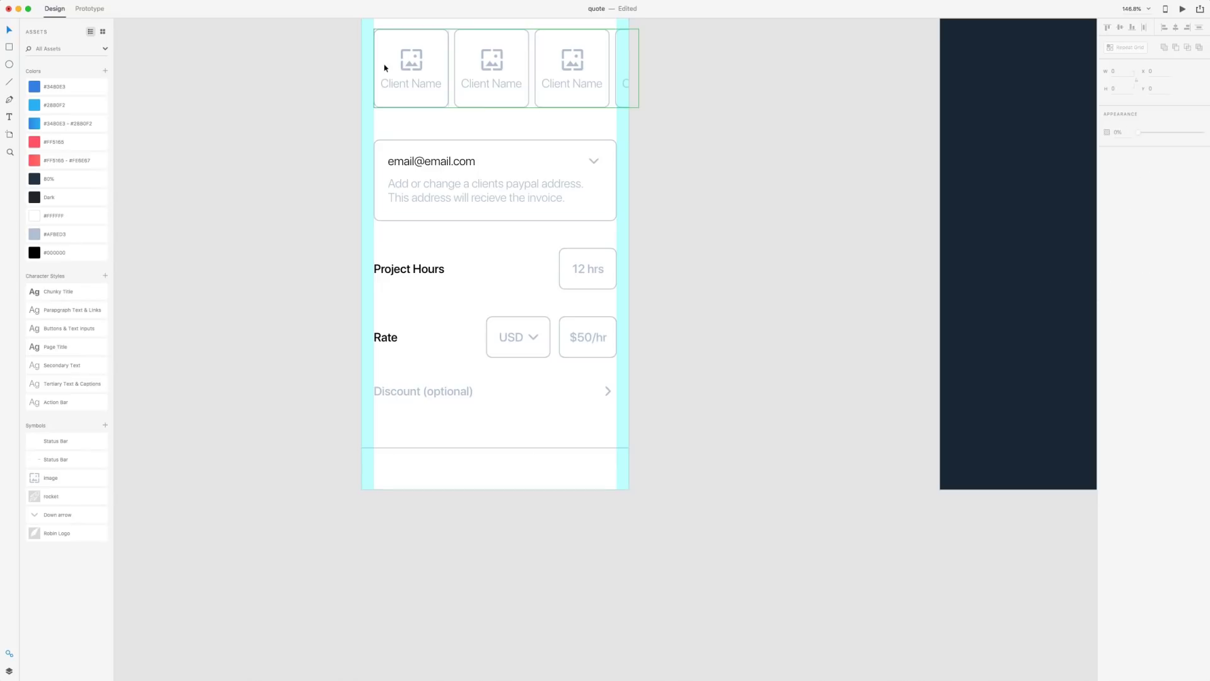
# Draw a 62 × 62 circle centred on the bottom bar's top edge
pyautogui.click(8, 65)
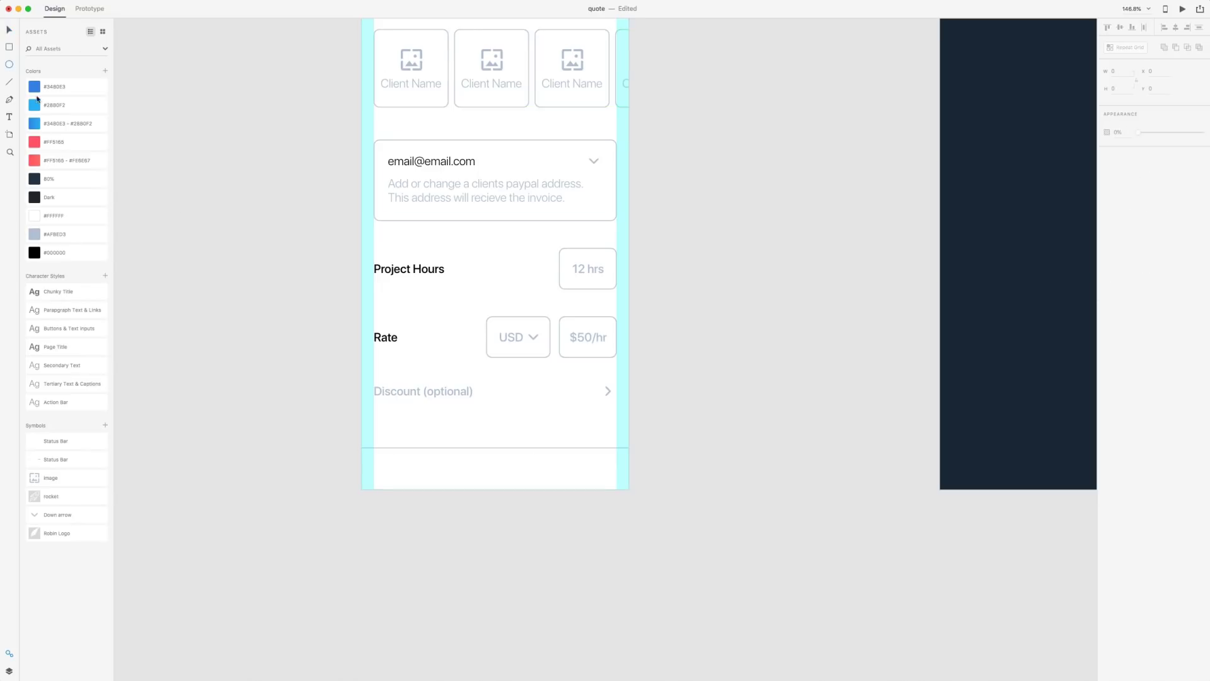
pyautogui.moveTo(481, 426); pyautogui.dragTo(527, 492)
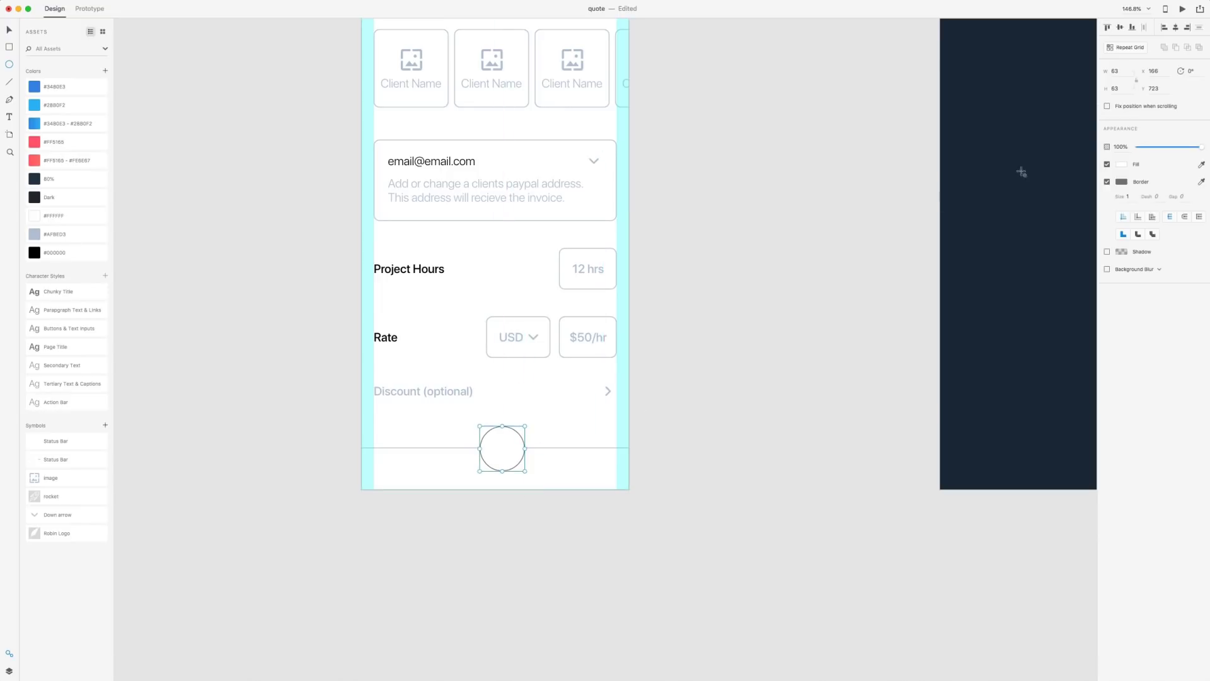
pyautogui.click(1119, 71)
pyautogui.write('62')
pyautogui.press('Return')
pyautogui.moveTo(504, 463); pyautogui.dragTo(498, 467)
pyautogui.click(756, 456)
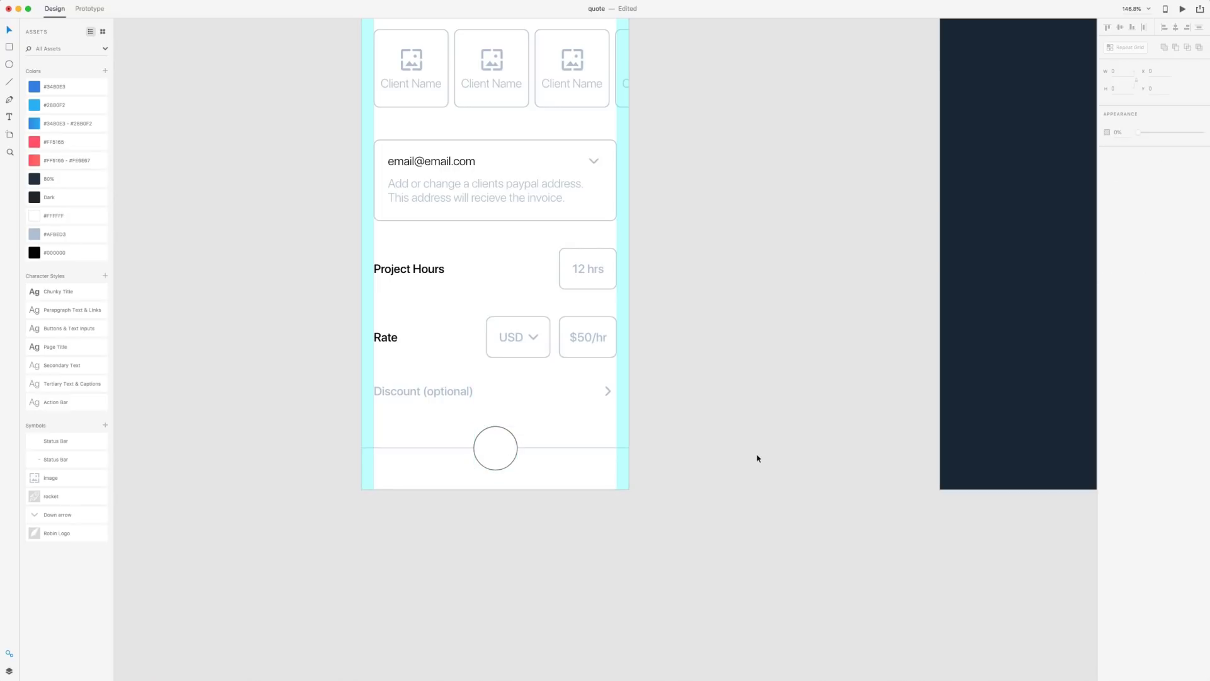
# Give the circle a drop shadow, no border and a #AFBED3 fill
pyautogui.click(508, 459)
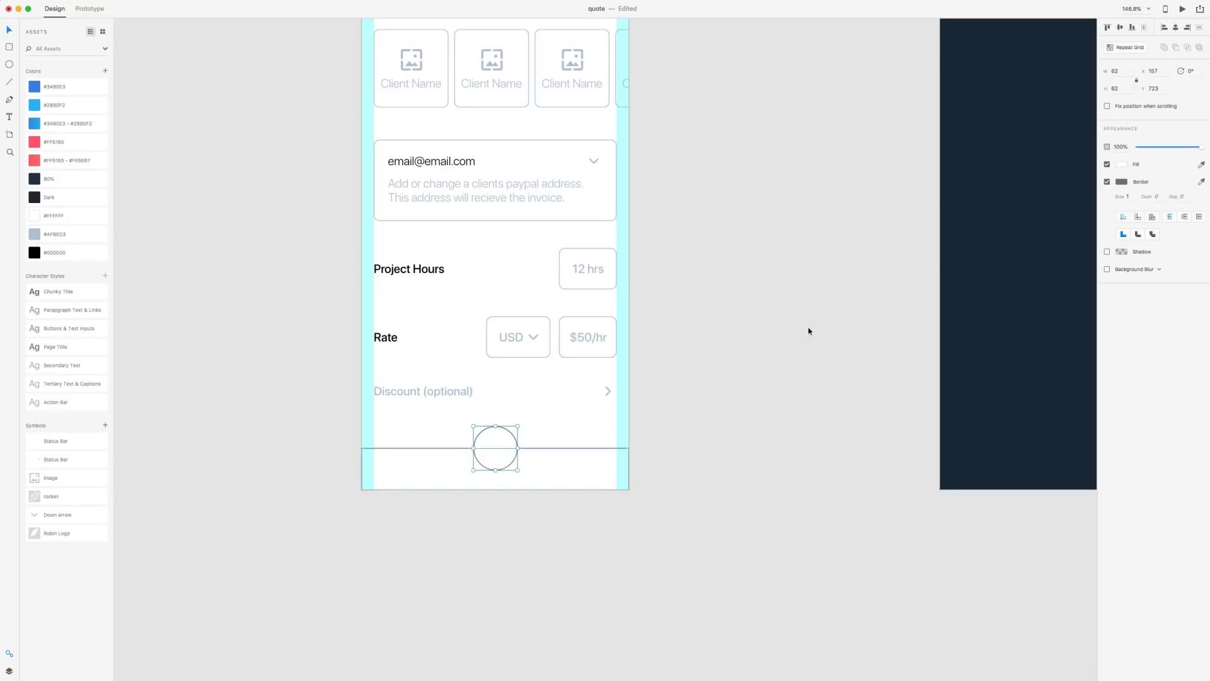
pyautogui.click(1108, 251)
pyautogui.click(1108, 181)
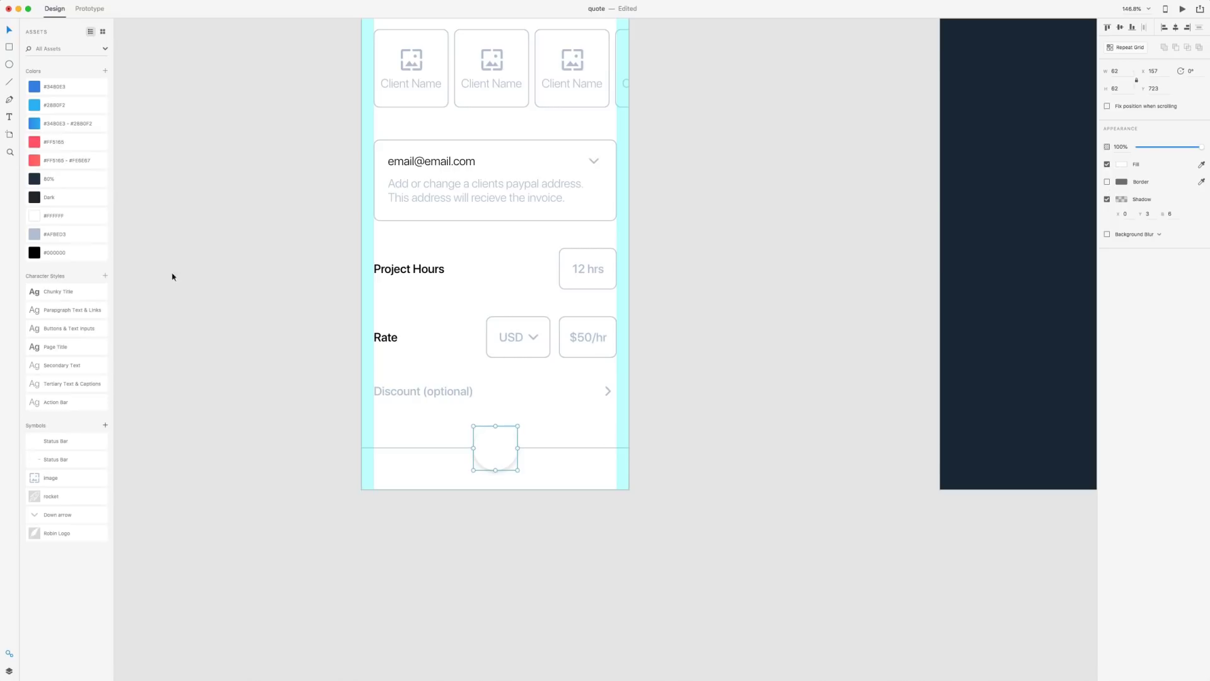
pyautogui.click(41, 238)
pyautogui.click(255, 475)
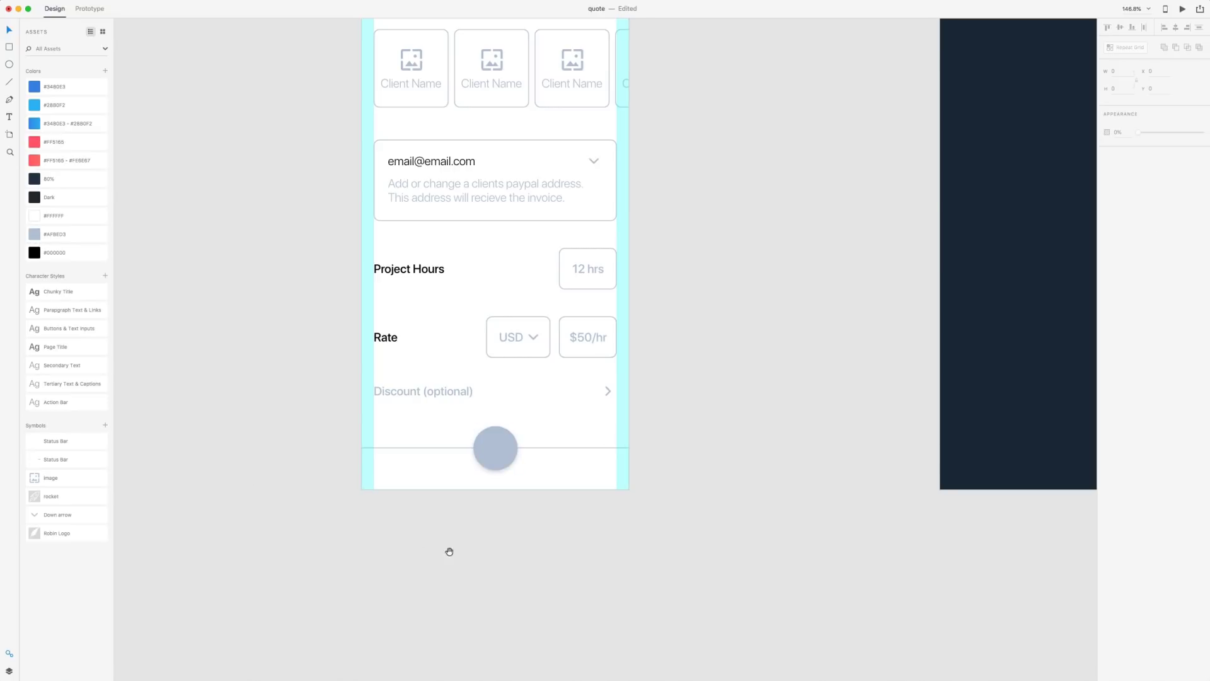
pyautogui.hscroll(3, 435, 536)
pyautogui.scroll(-1, 435, 536)
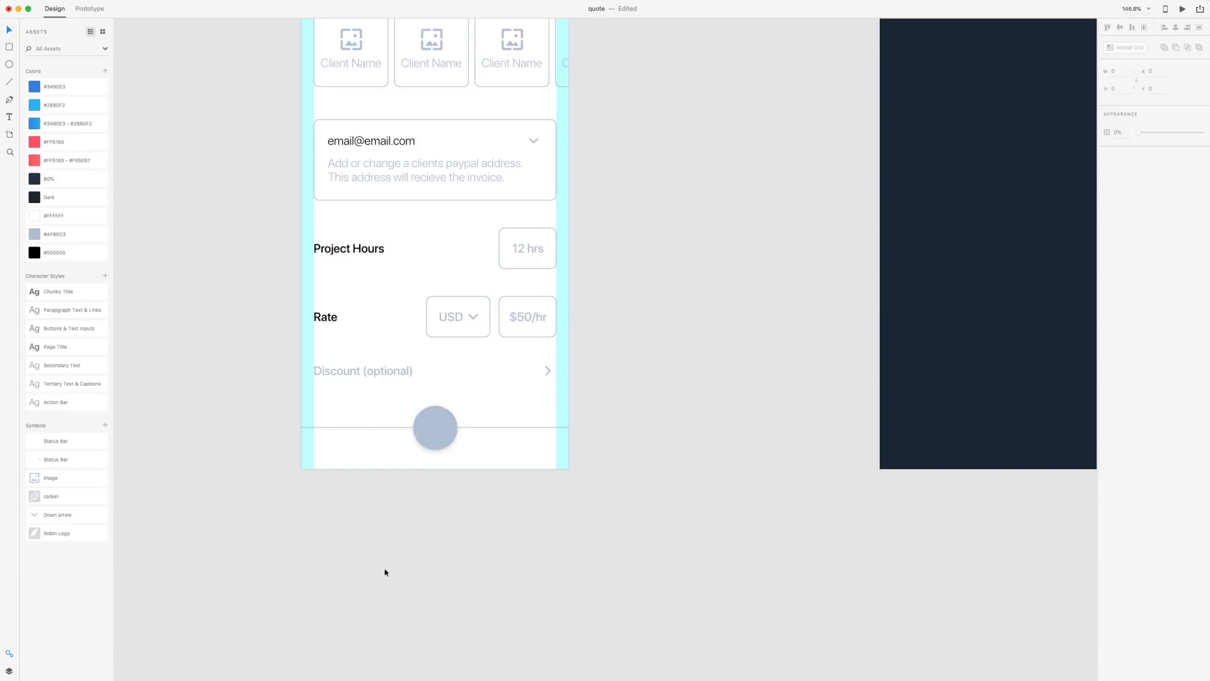
# Add a left-aligned 'Cancel' label in Tertiary Text & Captions style at the bar's left end
pyautogui.press('t')
pyautogui.click(326, 447)
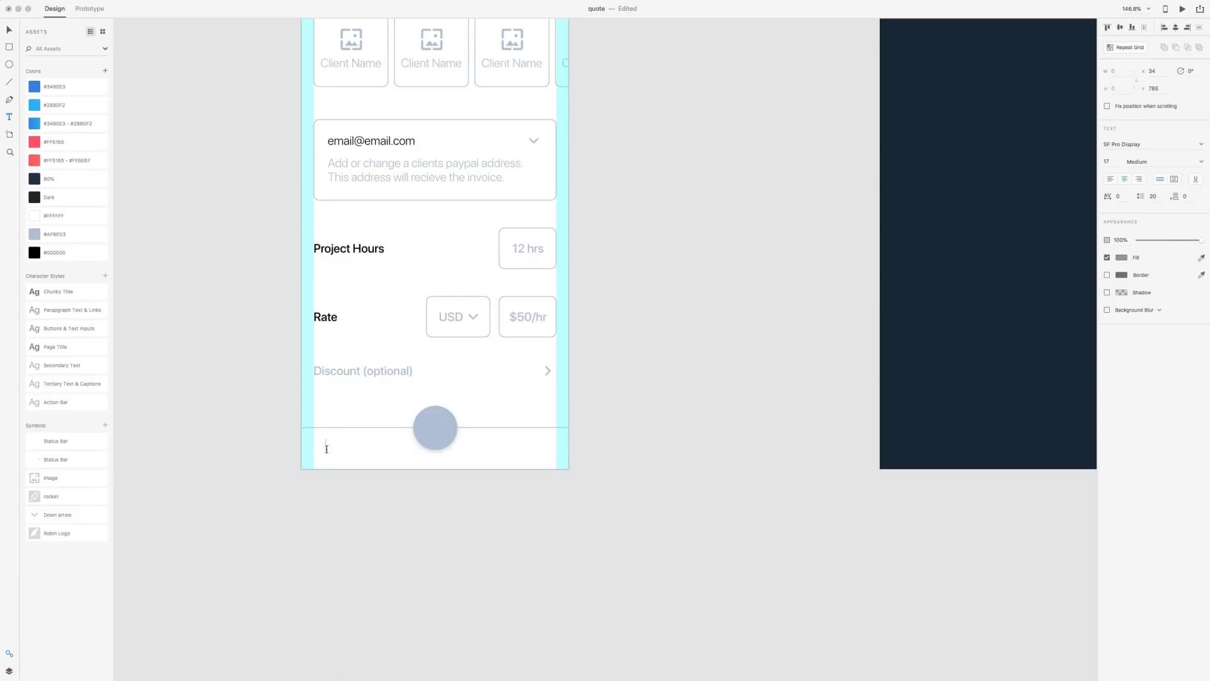
pyautogui.write('Cancel')
pyautogui.click(9, 31)
pyautogui.click(1111, 181)
pyautogui.click(36, 384)
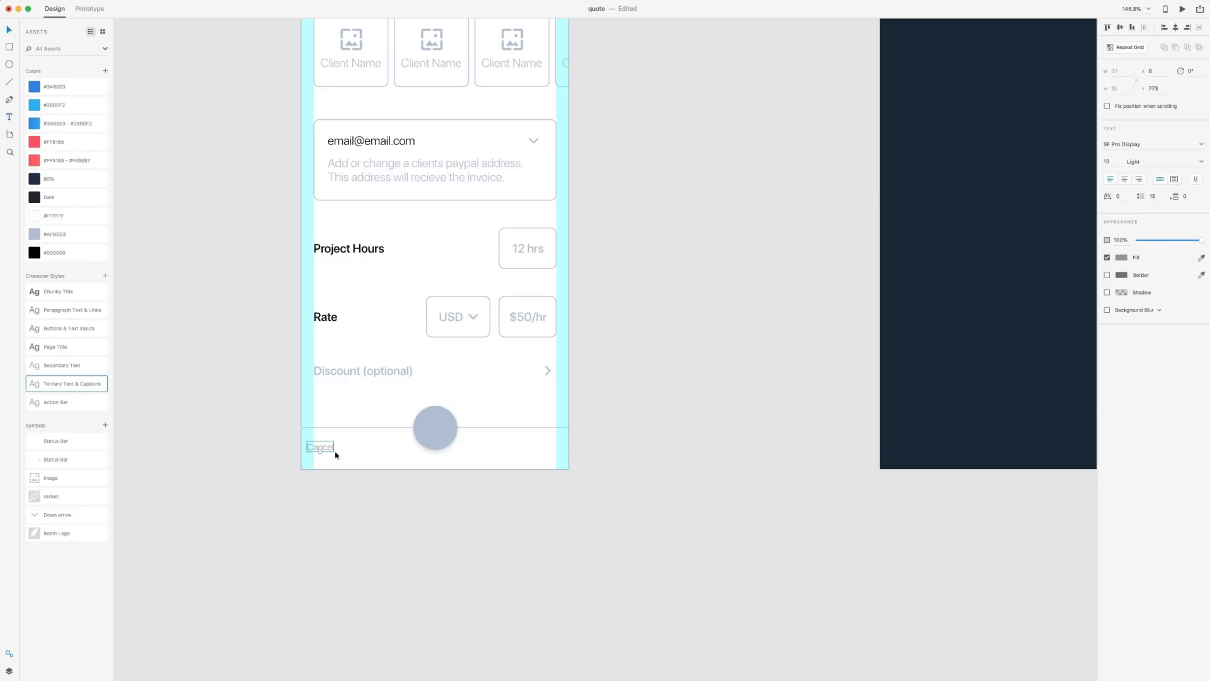
pyautogui.moveTo(327, 449); pyautogui.dragTo(337, 449)
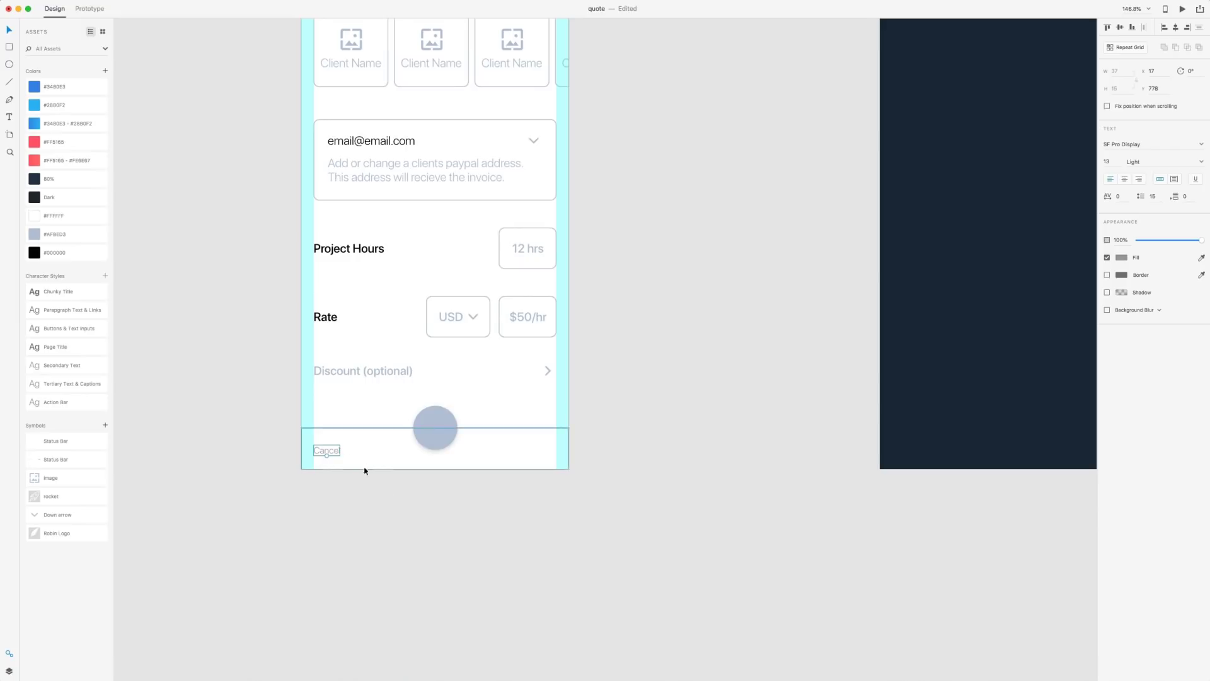
# Add a 'Total' label in Secondary Text style, Light weight, on the bar's right side
pyautogui.press('t')
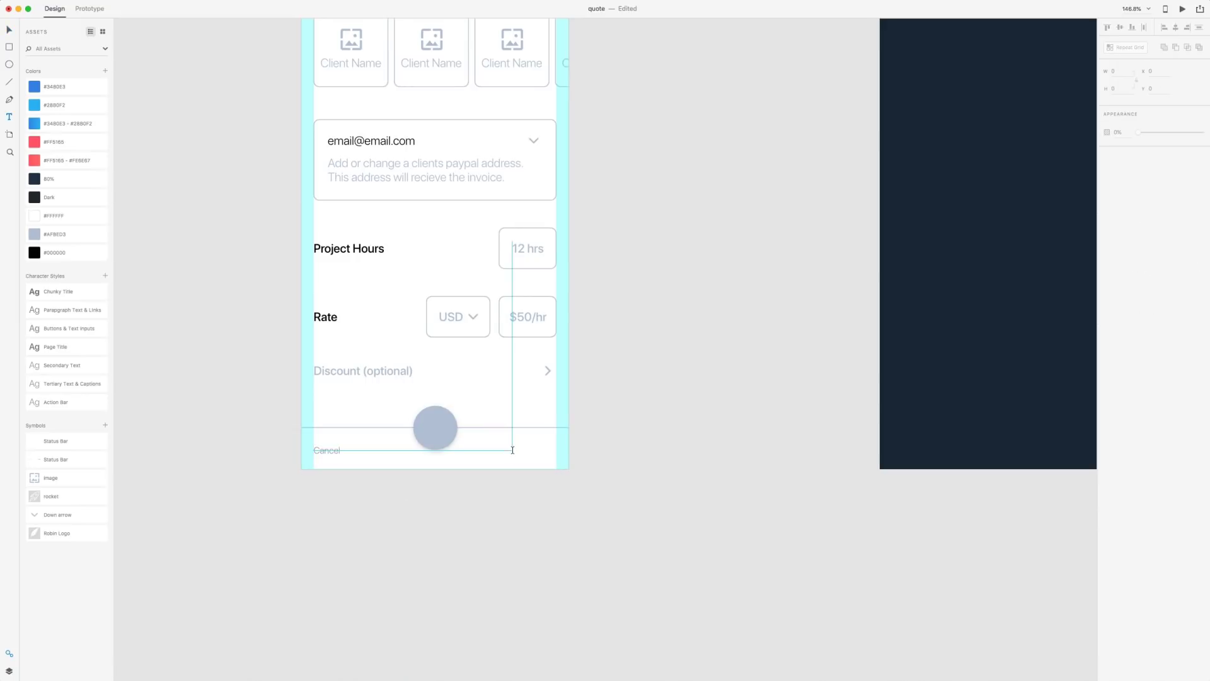
pyautogui.click(512, 451)
pyautogui.write('Total')
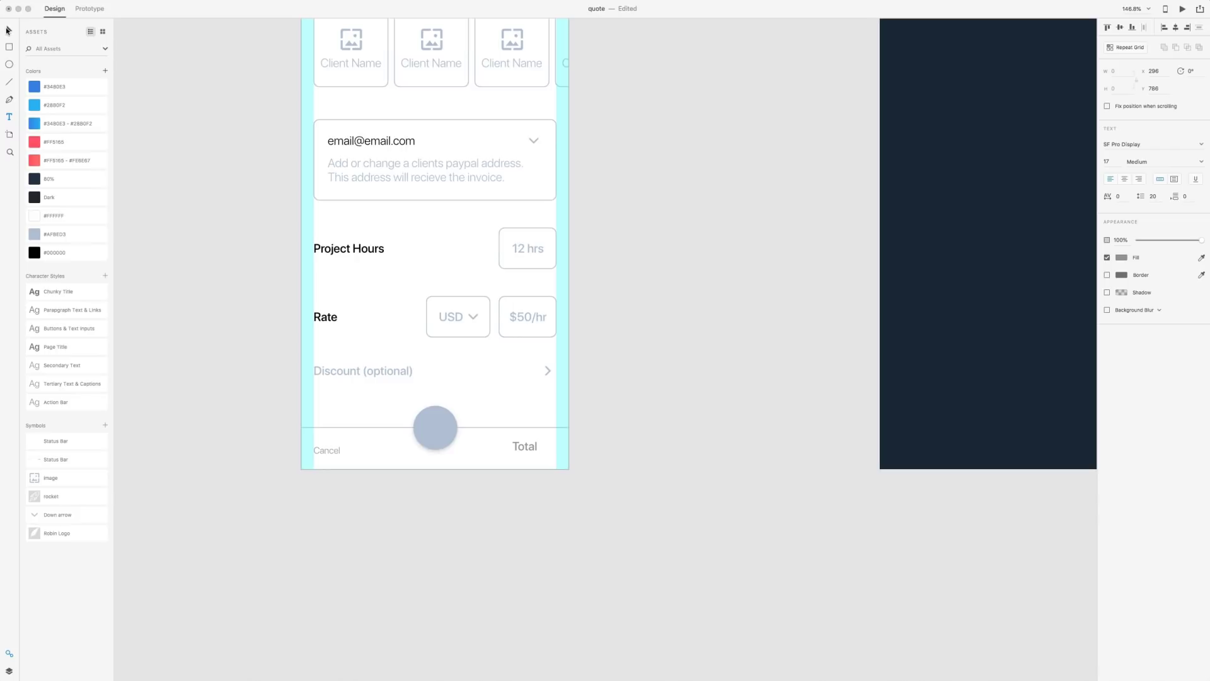
pyautogui.click(9, 30)
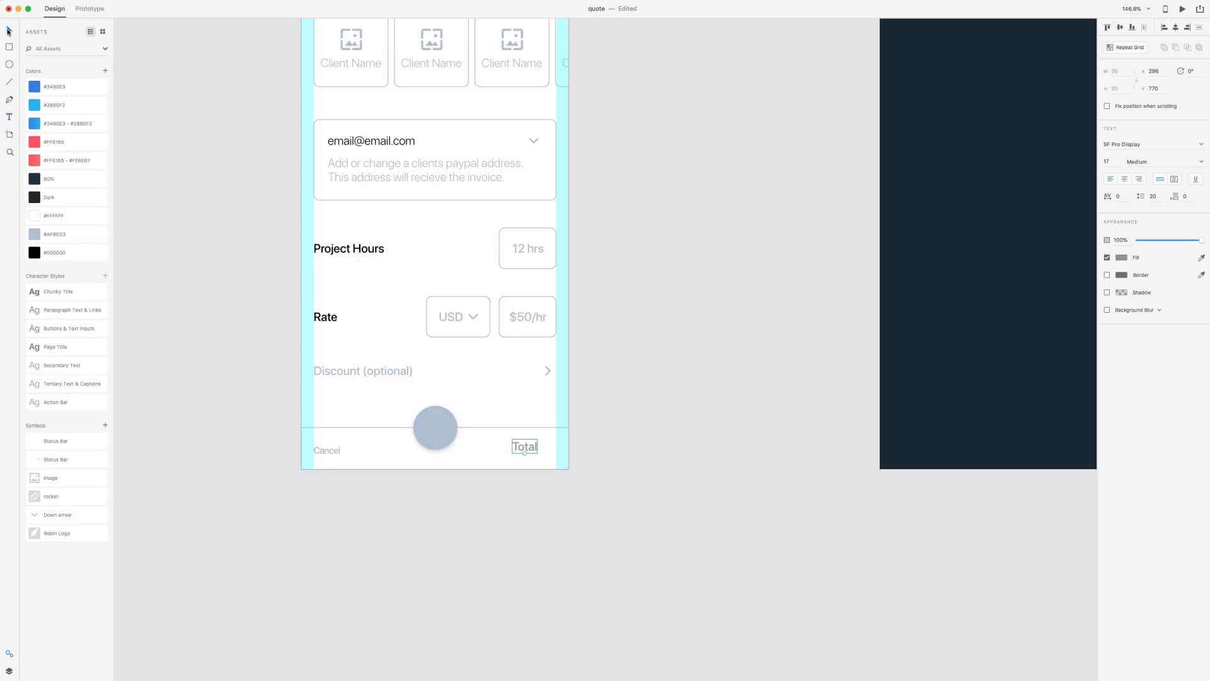
pyautogui.click(38, 370)
pyautogui.click(1201, 161)
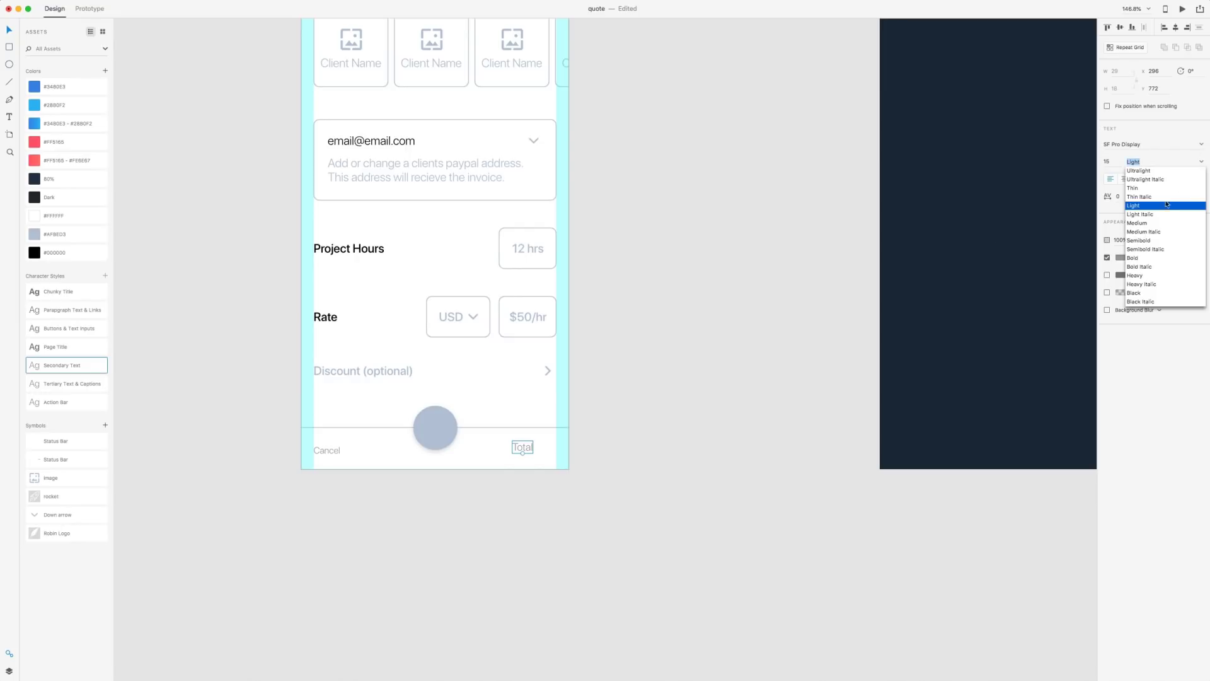
pyautogui.press('Escape')
pyautogui.click(708, 478)
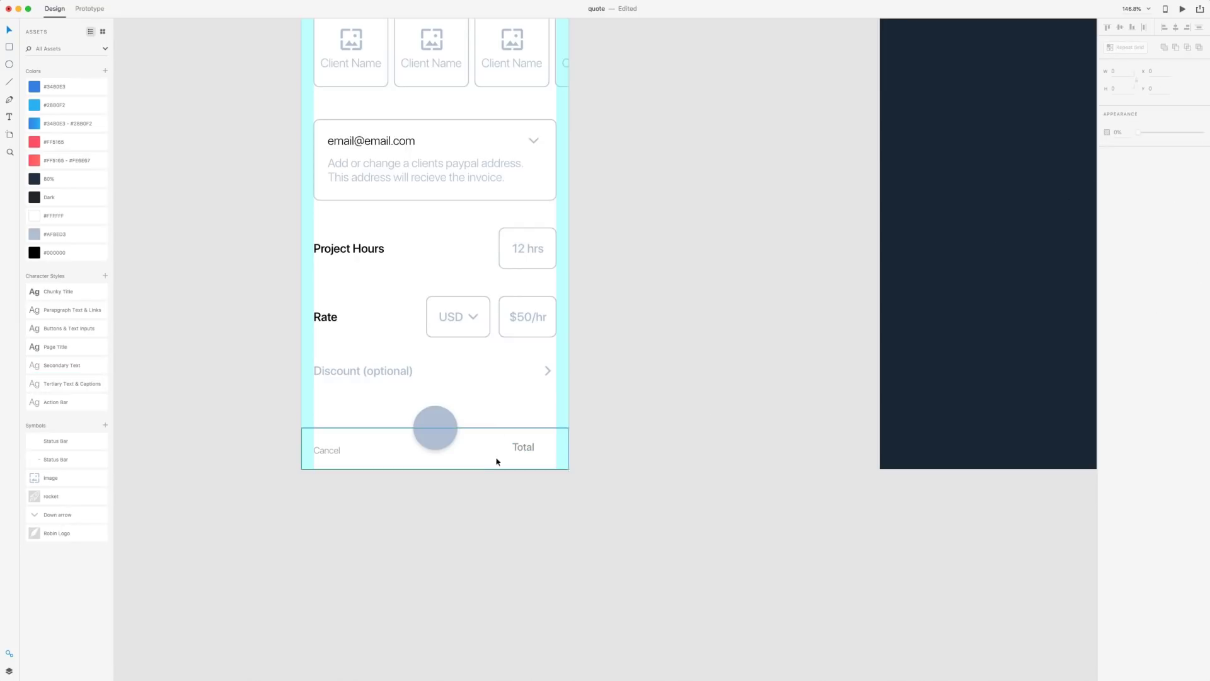
# Add a '$360' amount in Page Title style beside Total
pyautogui.moveTo(521, 449); pyautogui.dragTo(539, 451)
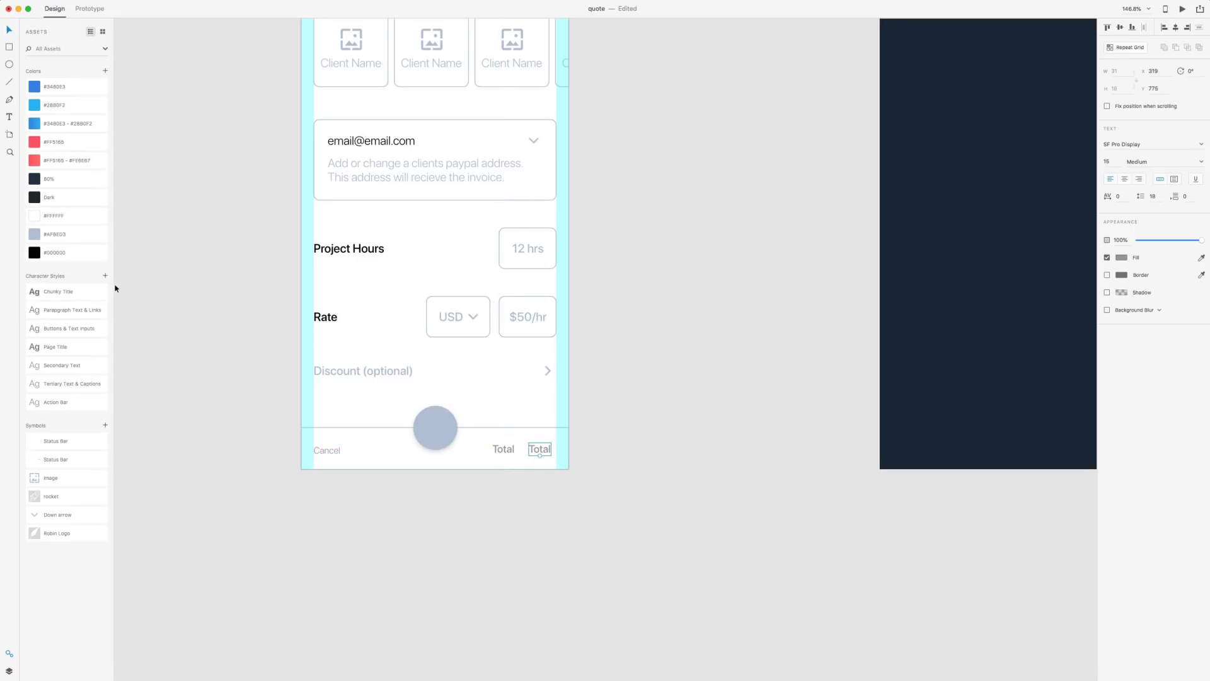
pyautogui.click(44, 346)
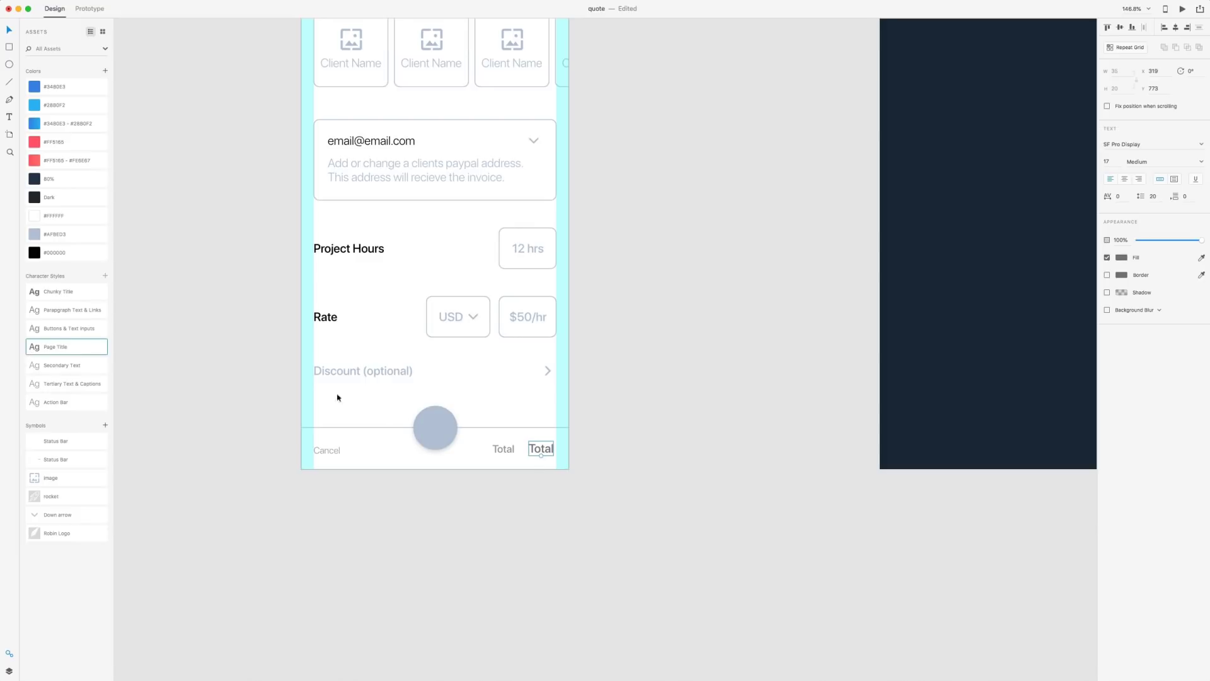
pyautogui.doubleClick(546, 448)
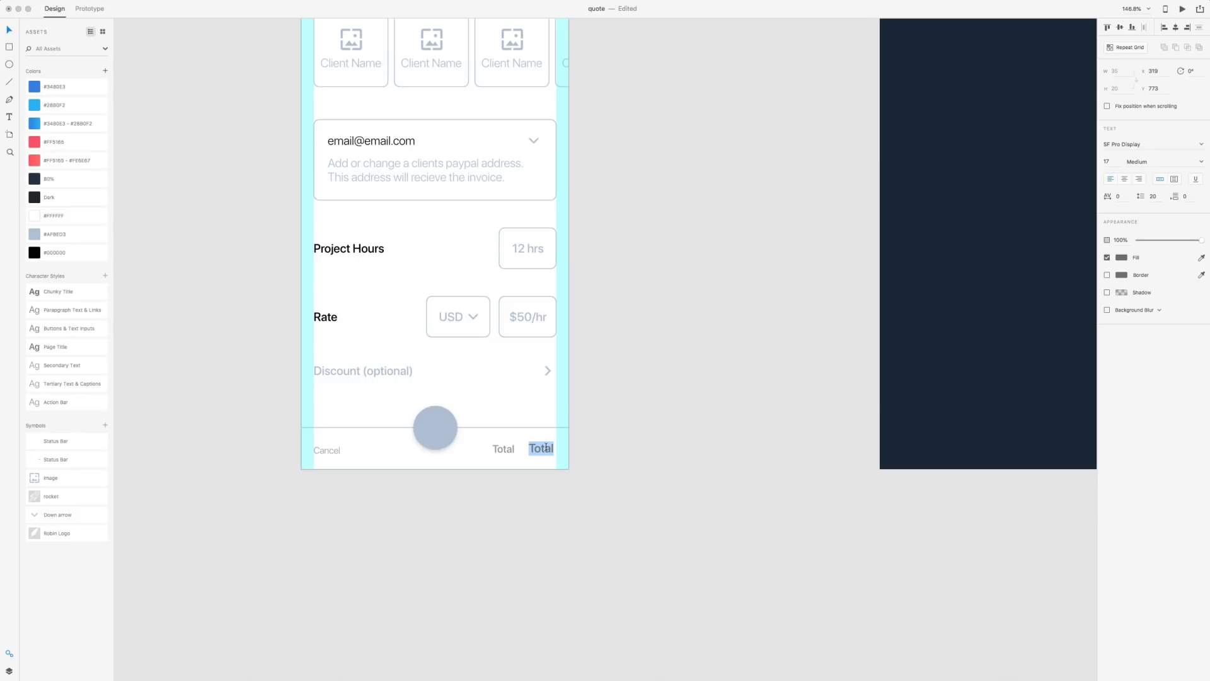
pyautogui.write('$360')
pyautogui.press('Escape')
pyautogui.moveTo(550, 452); pyautogui.dragTo(508, 450)
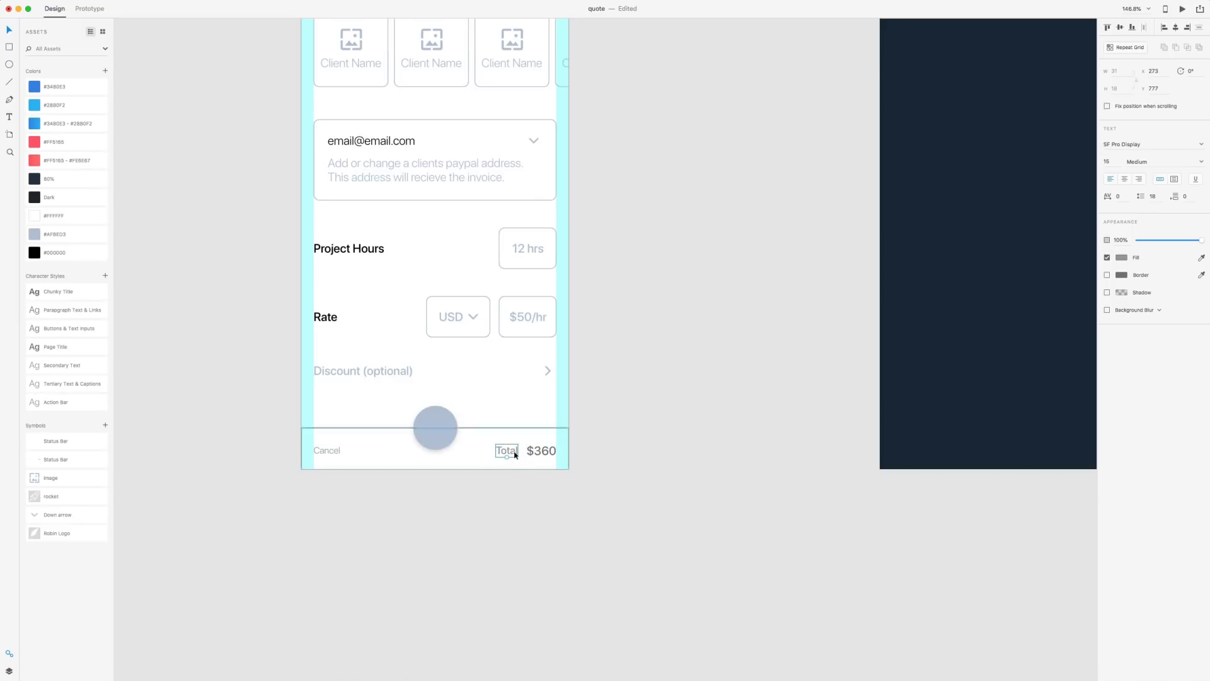
pyautogui.click(665, 495)
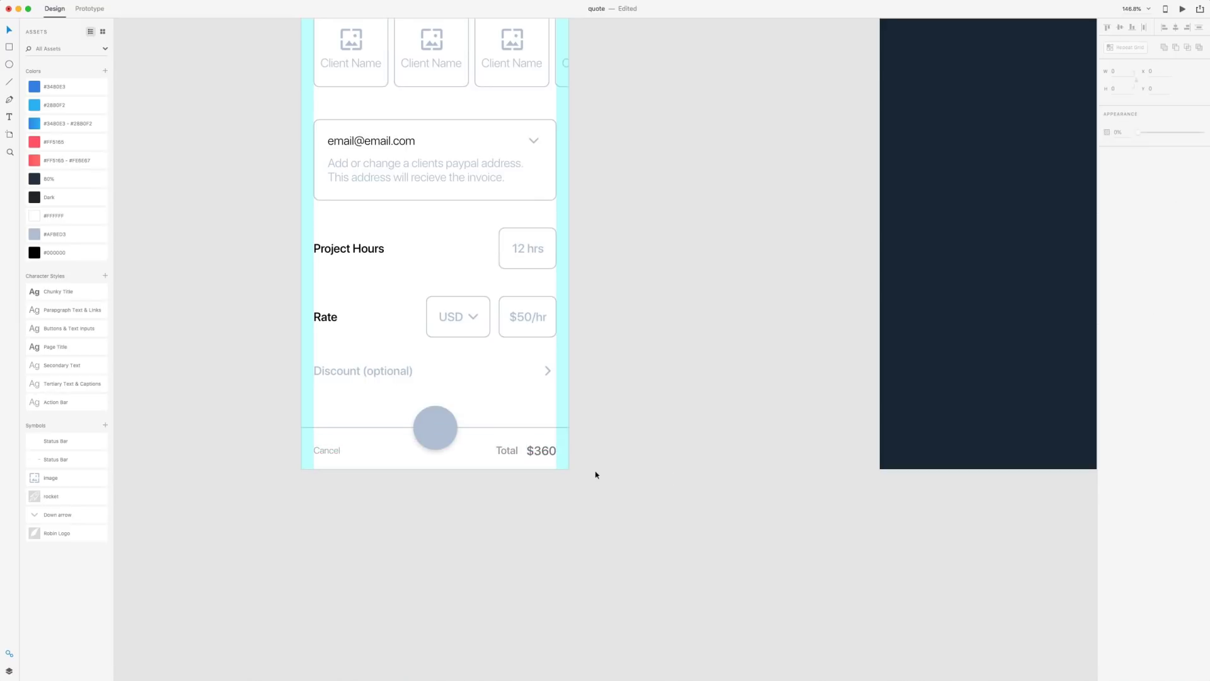
# Colour the Cancel, Total and $360 text #AFBED3
pyautogui.click(562, 459)
pyautogui.moveTo(621, 466); pyautogui.dragTo(502, 455)
pyautogui.keyDown('shift'); pyautogui.click(328, 451); pyautogui.keyUp('shift')
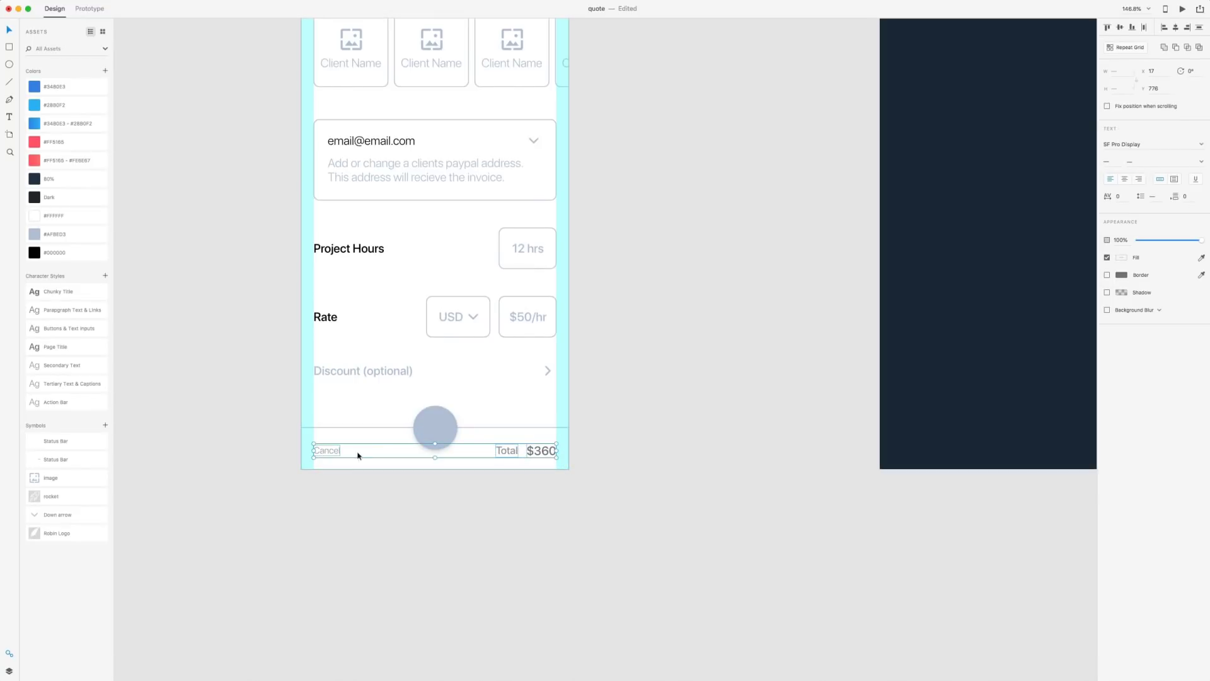
pyautogui.click(35, 234)
pyautogui.click(265, 416)
pyautogui.scroll(-5, 576, 308)
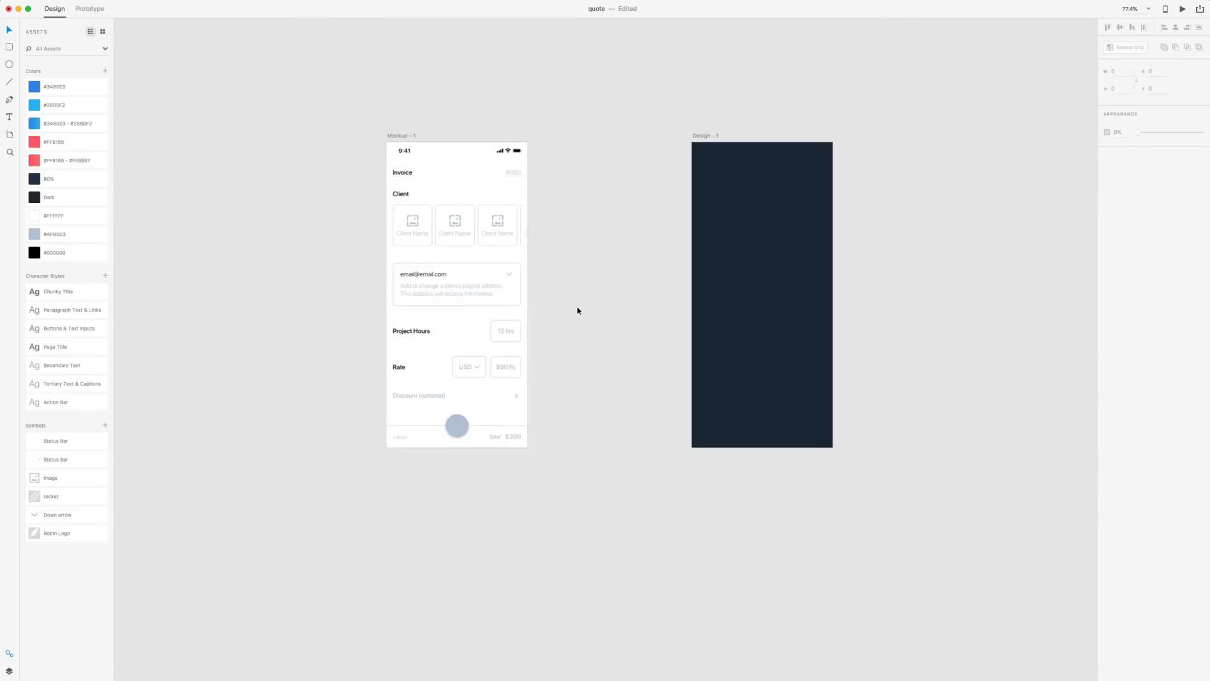
pyautogui.scroll(3, 578, 310)
pyautogui.scroll(-1, 579, 306)
# Turn off Mockup - 1's layout grid and save the file
pyautogui.click(282, 38)
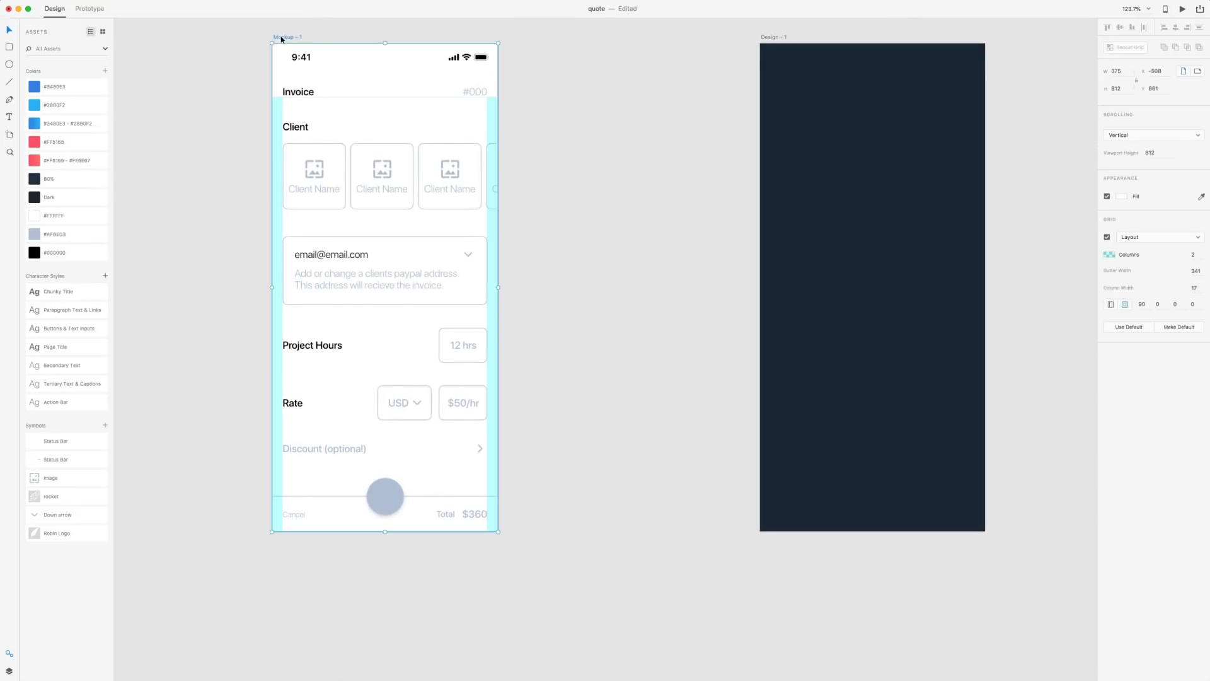
pyautogui.click(1105, 236)
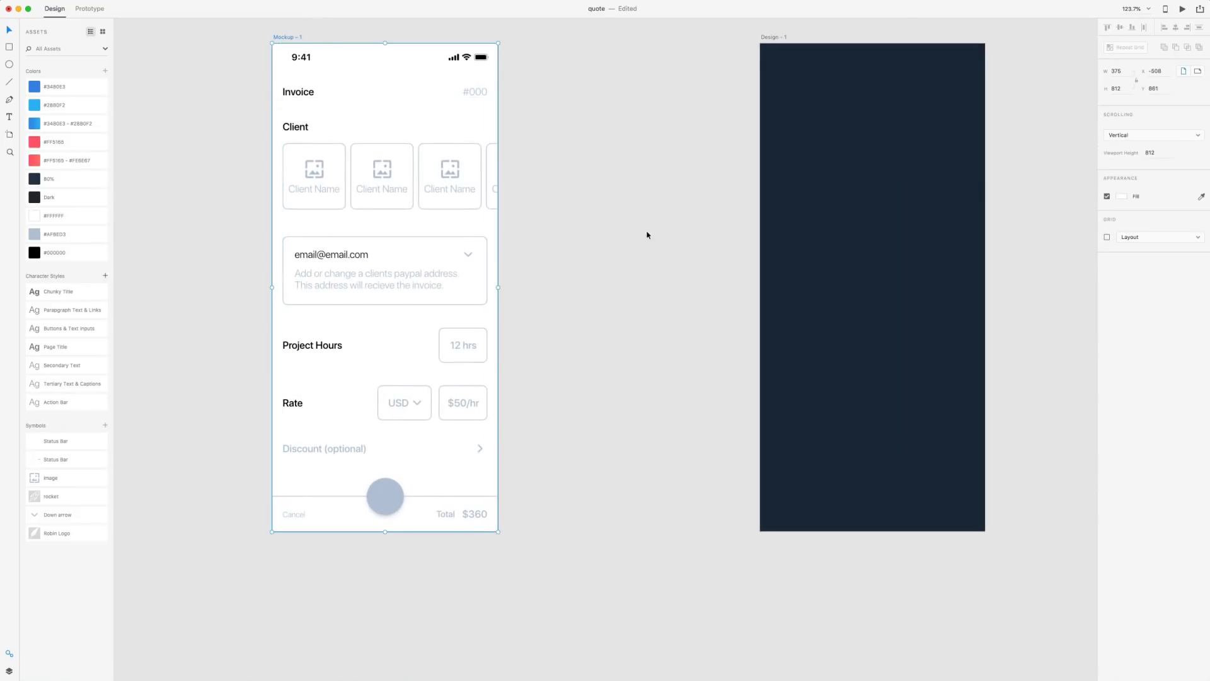
pyautogui.click(624, 219)
pyautogui.scroll(-3, 629, 220)
pyautogui.scroll(4, 629, 220)
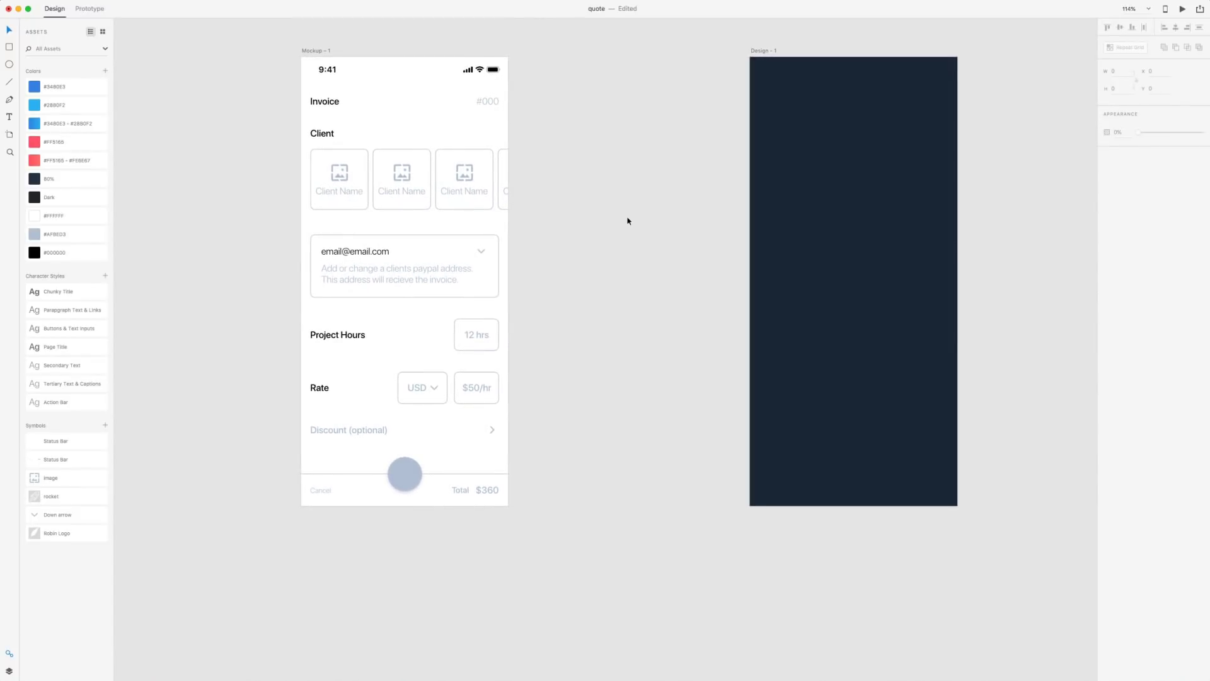
pyautogui.scroll(-1, 628, 220)
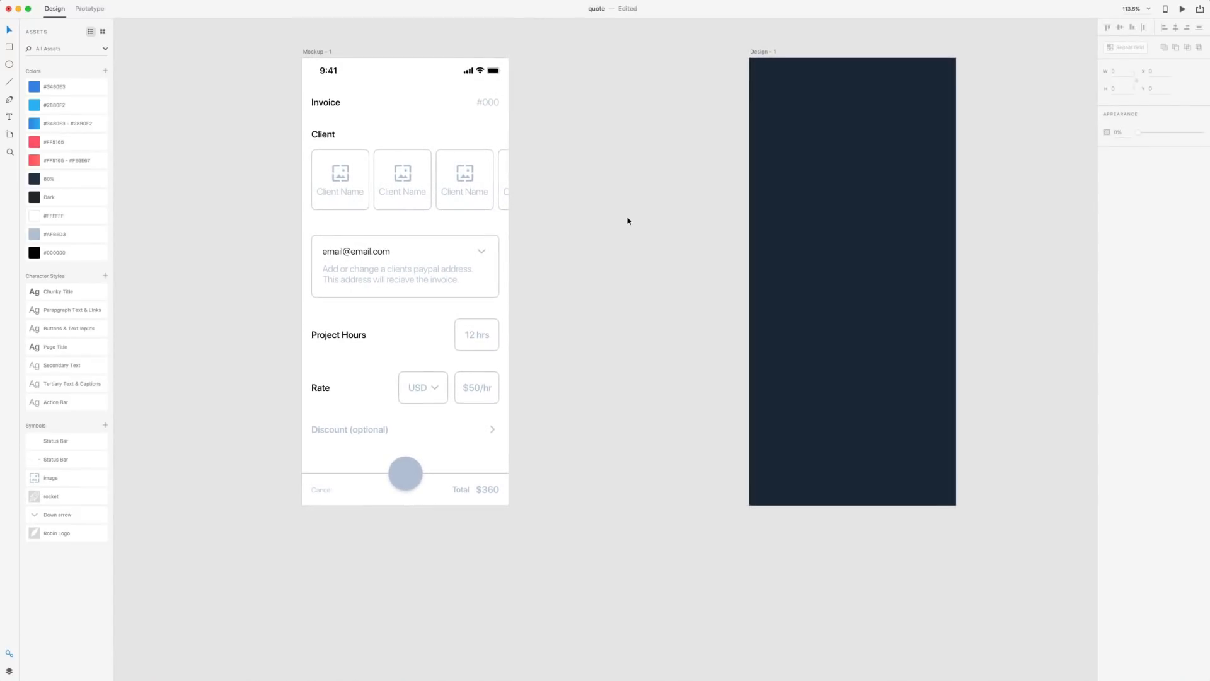
pyautogui.scroll(2, 629, 221)
pyautogui.scroll(-2, 627, 221)
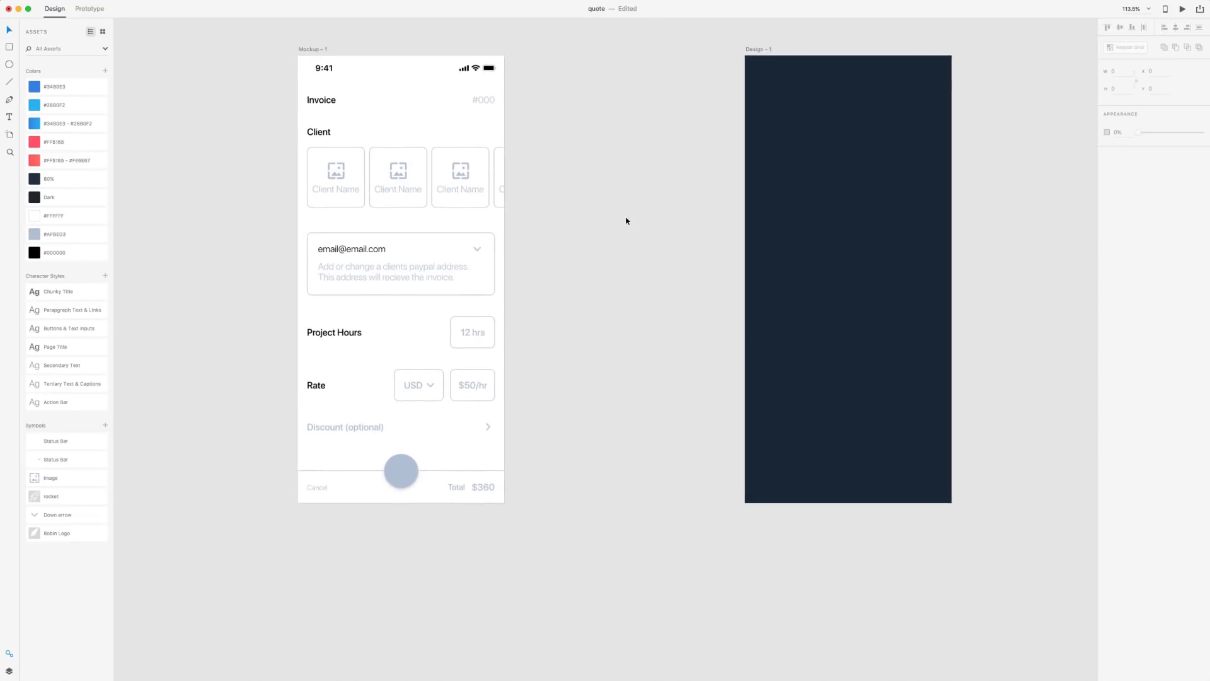
pyautogui.press('super+s')
# Move the Design - 1 artboard beside Mockup - 1
pyautogui.scroll(3, 624, 208)
pyautogui.moveTo(739, 99); pyautogui.dragTo(537, 96)
pyautogui.click(786, 205)
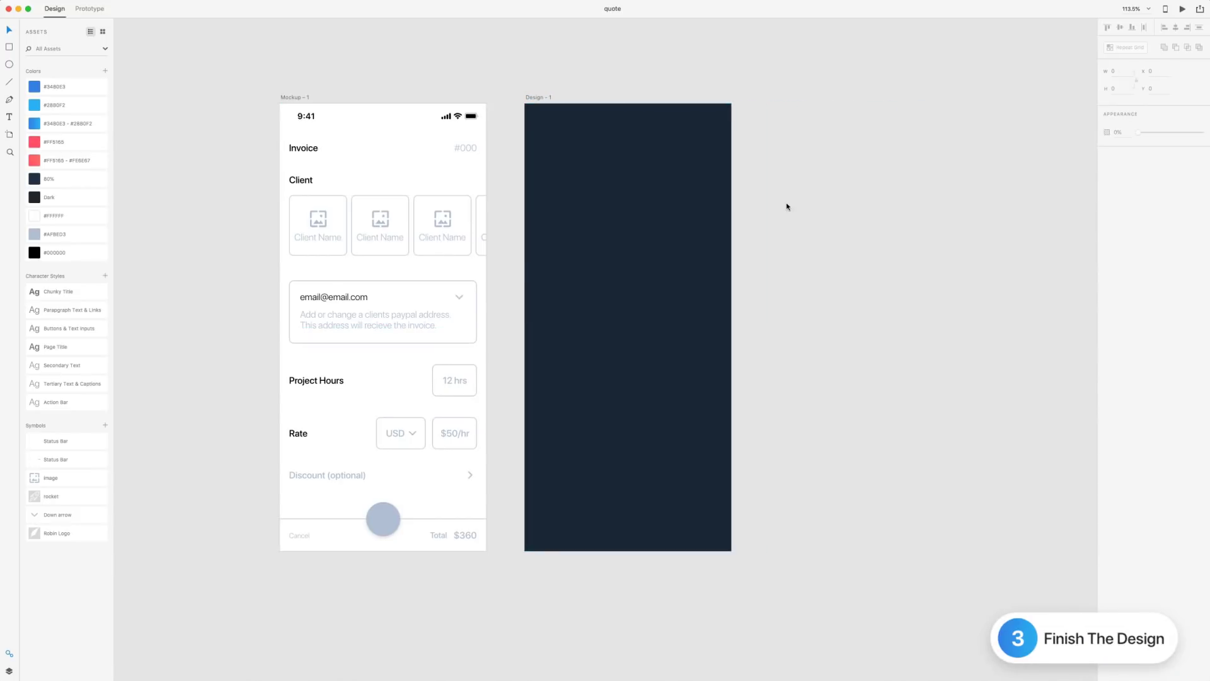
# Paste the 2-page website design and front-end development description over the PayPal hint
pyautogui.click(412, 321)
pyautogui.doubleClick(410, 320)
pyautogui.write('2 page website design and front-end development for Robin Inc.')
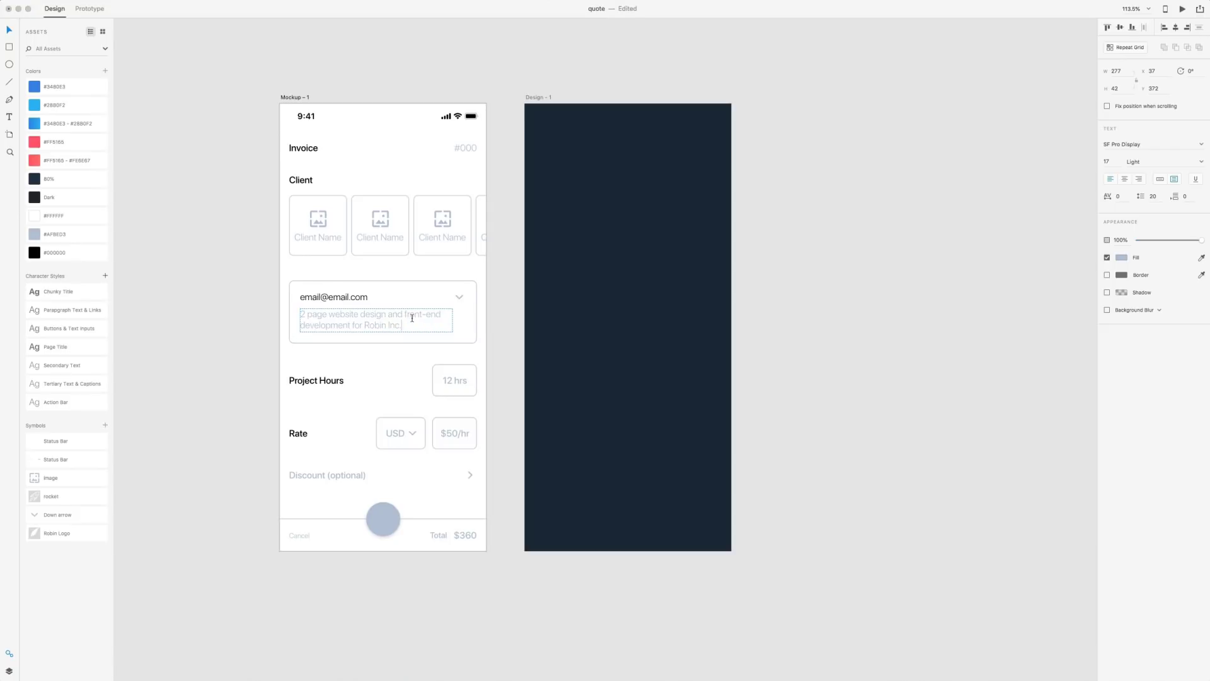
pyautogui.click(940, 267)
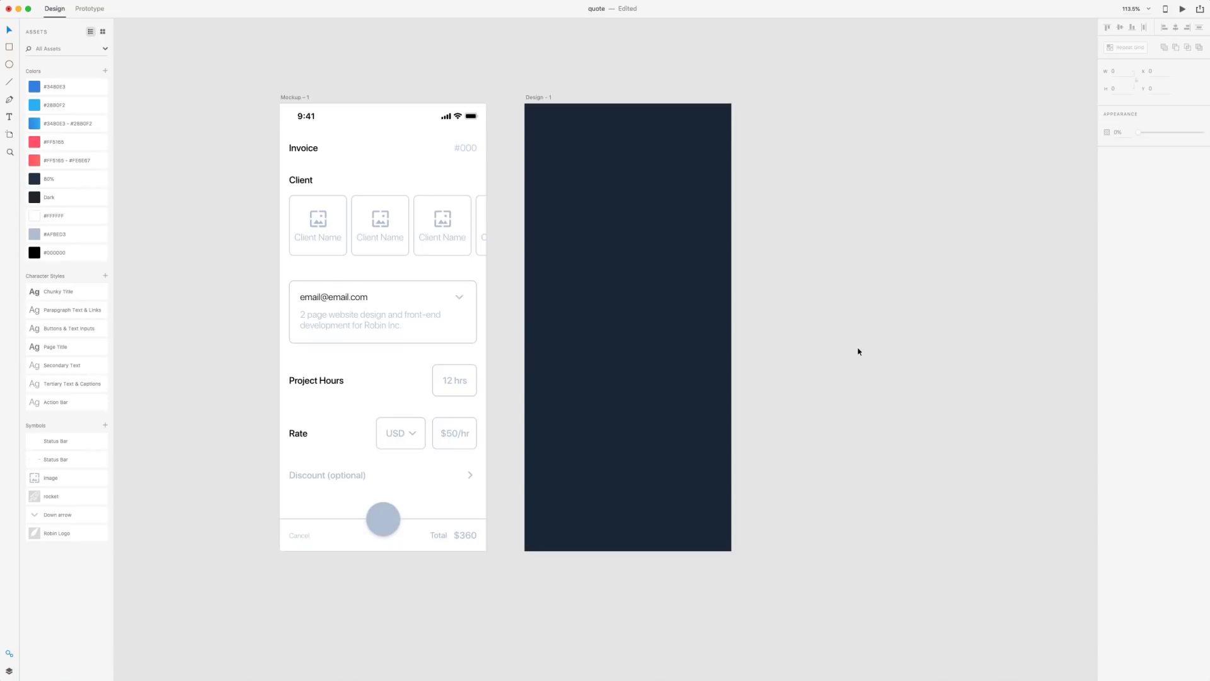
pyautogui.click(530, 99)
# Replace the old Design - 1 with a Mockup - 1 duplicate named 'Design - 1', filled Dark
pyautogui.press('Delete')
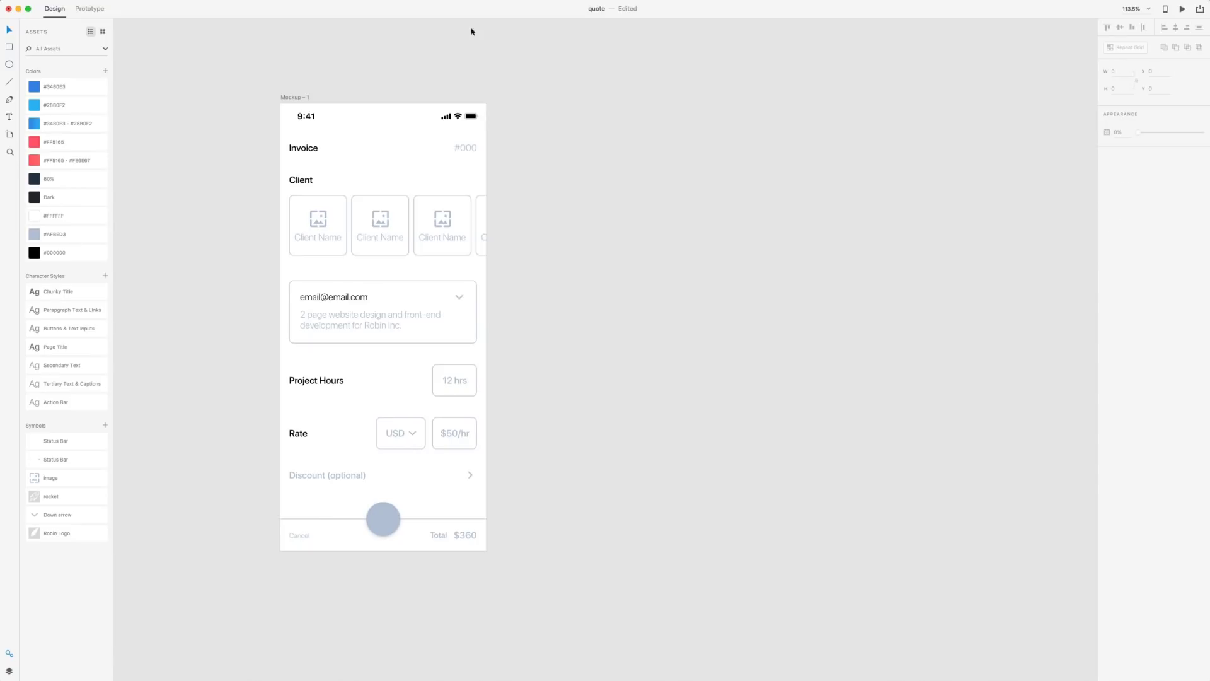
pyautogui.click(295, 96)
pyautogui.press('super+d')
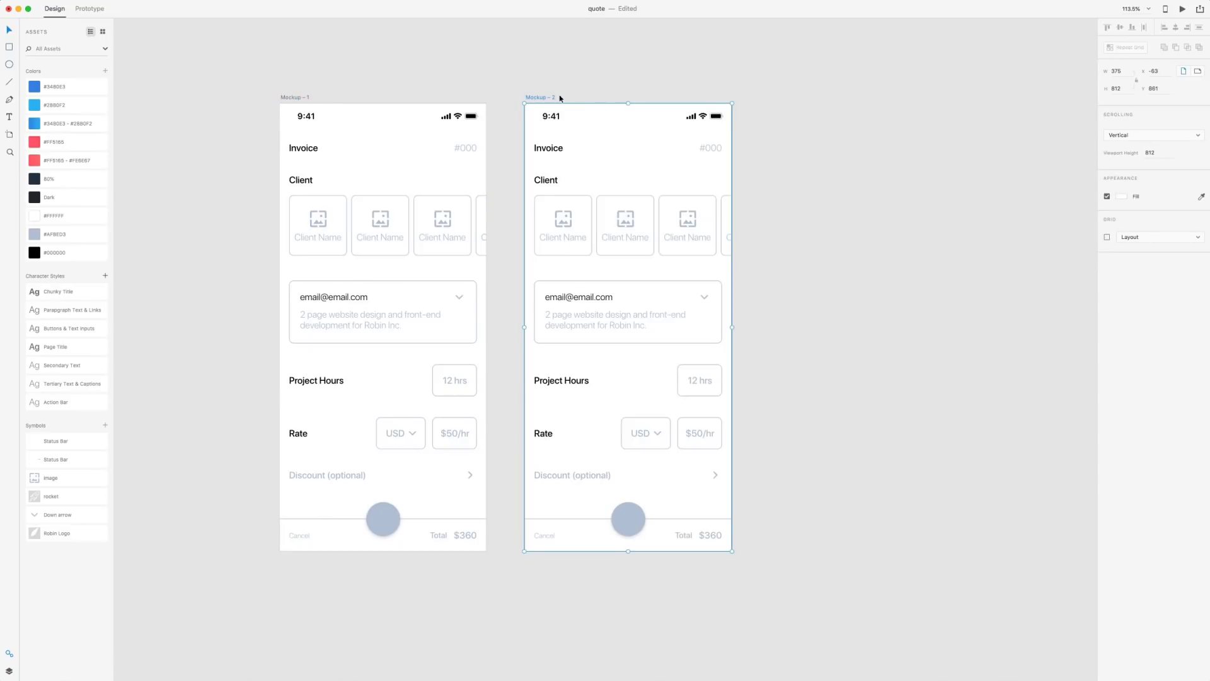
pyautogui.doubleClick(541, 99)
pyautogui.write('De')
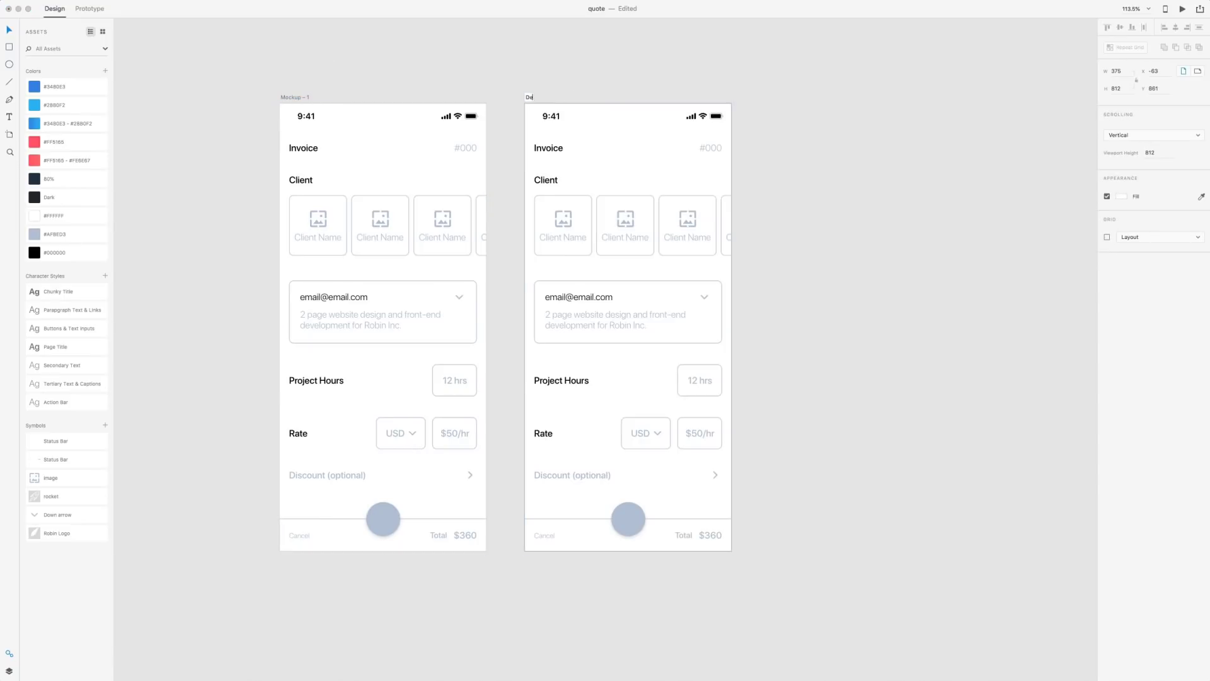
pyautogui.write('sign - 1')
pyautogui.press('Return')
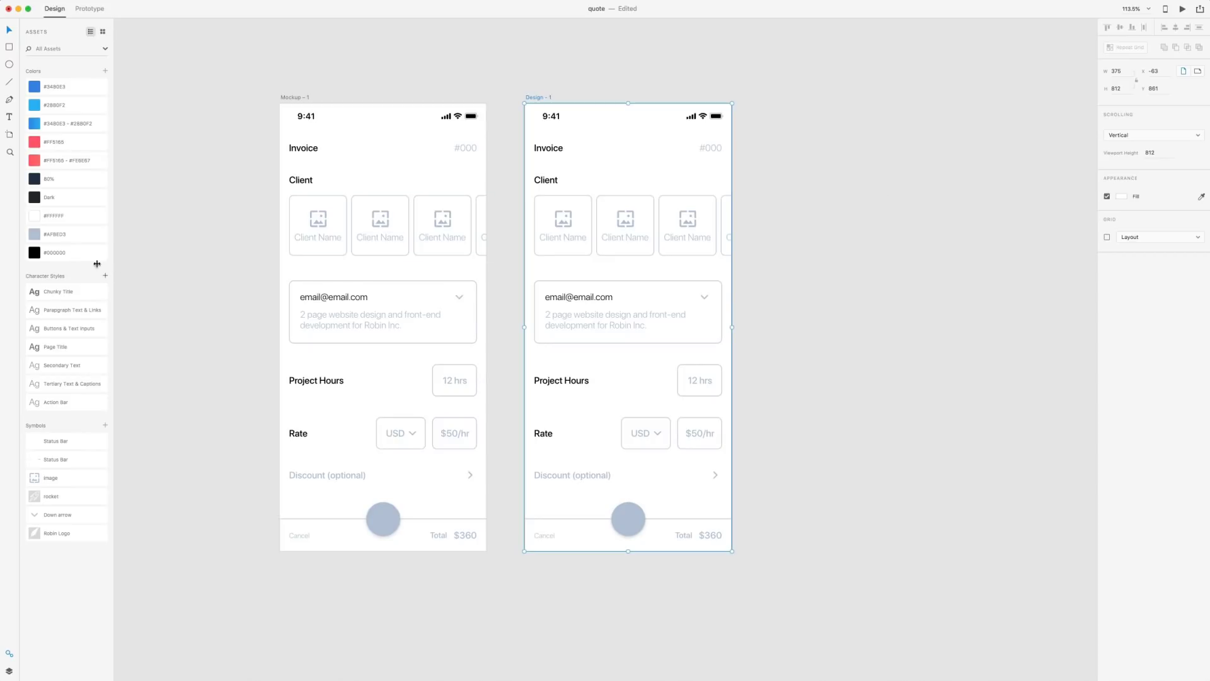
pyautogui.click(36, 199)
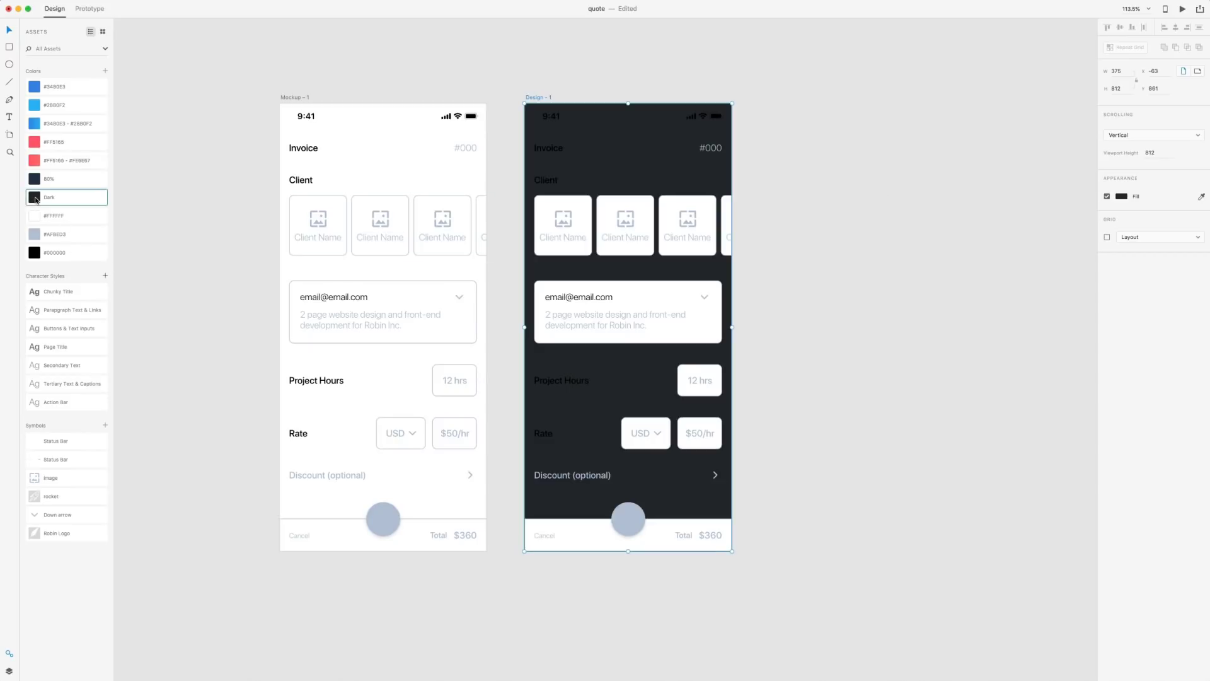
pyautogui.click(875, 232)
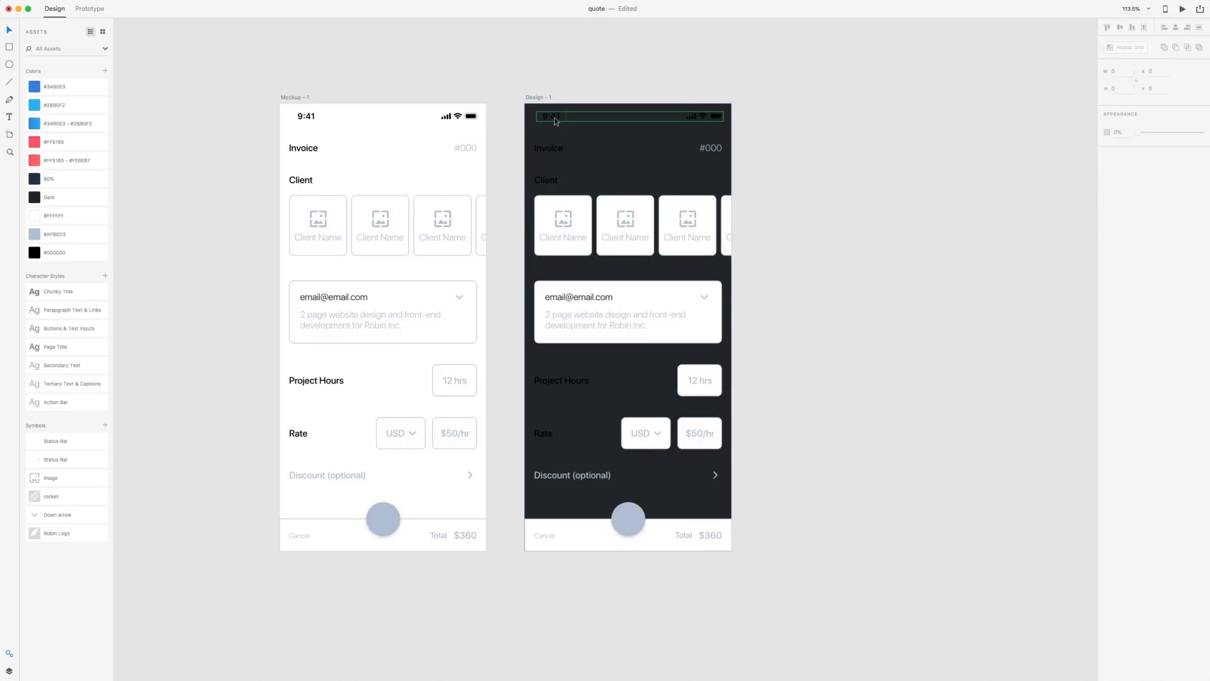
# Place a Status Bar symbol along the dark artboard's top and make it white
pyautogui.moveTo(37, 444); pyautogui.dragTo(553, 119)
pyautogui.scroll(2, 585, 92)
pyautogui.scroll(5, 561, 104)
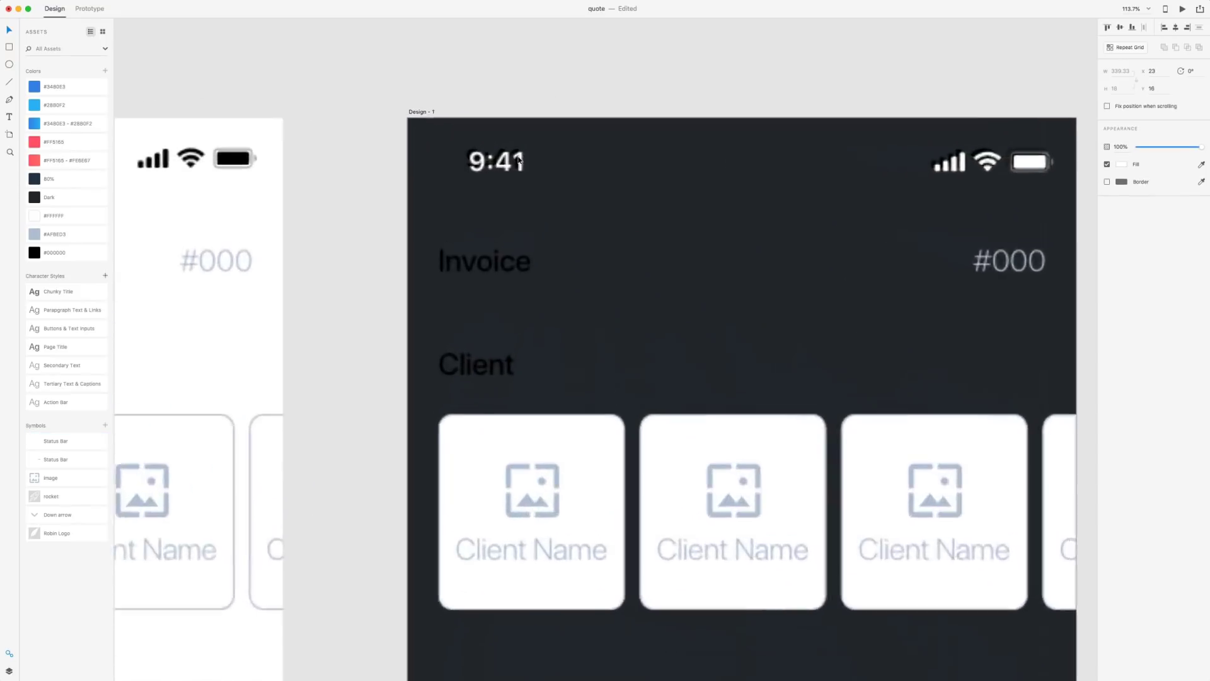
pyautogui.moveTo(506, 172); pyautogui.dragTo(498, 166)
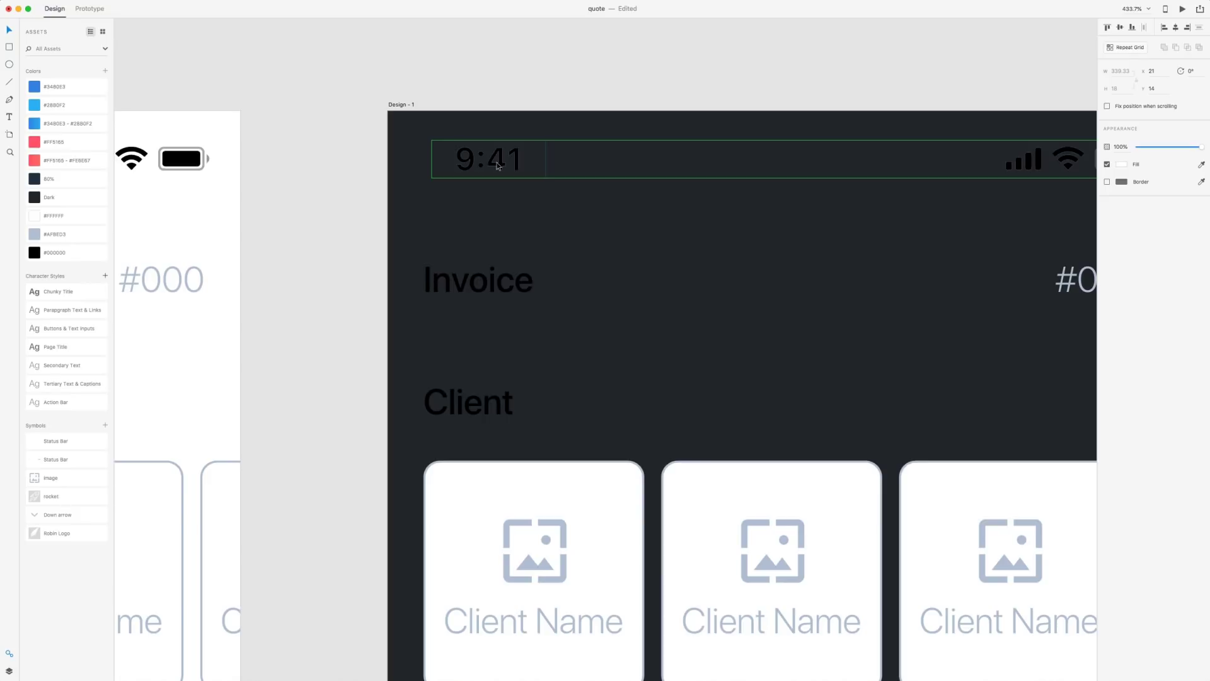
pyautogui.click(498, 163)
pyautogui.click(571, 109)
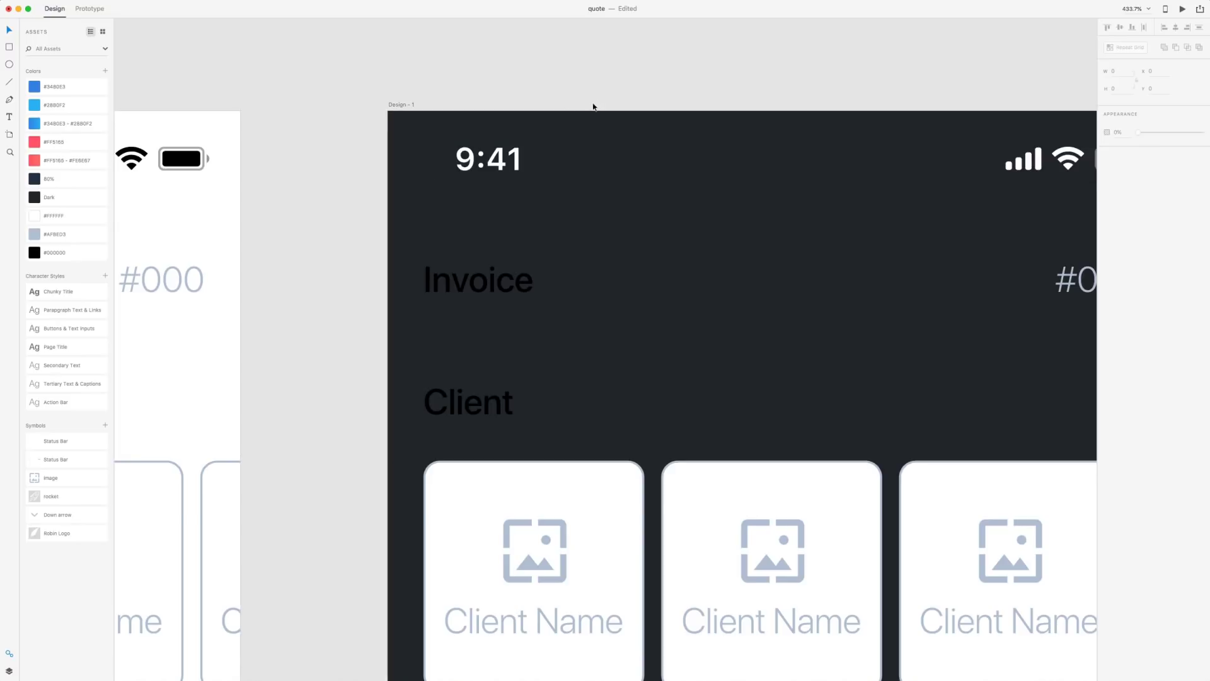
pyautogui.scroll(-5, 593, 106)
pyautogui.click(570, 128)
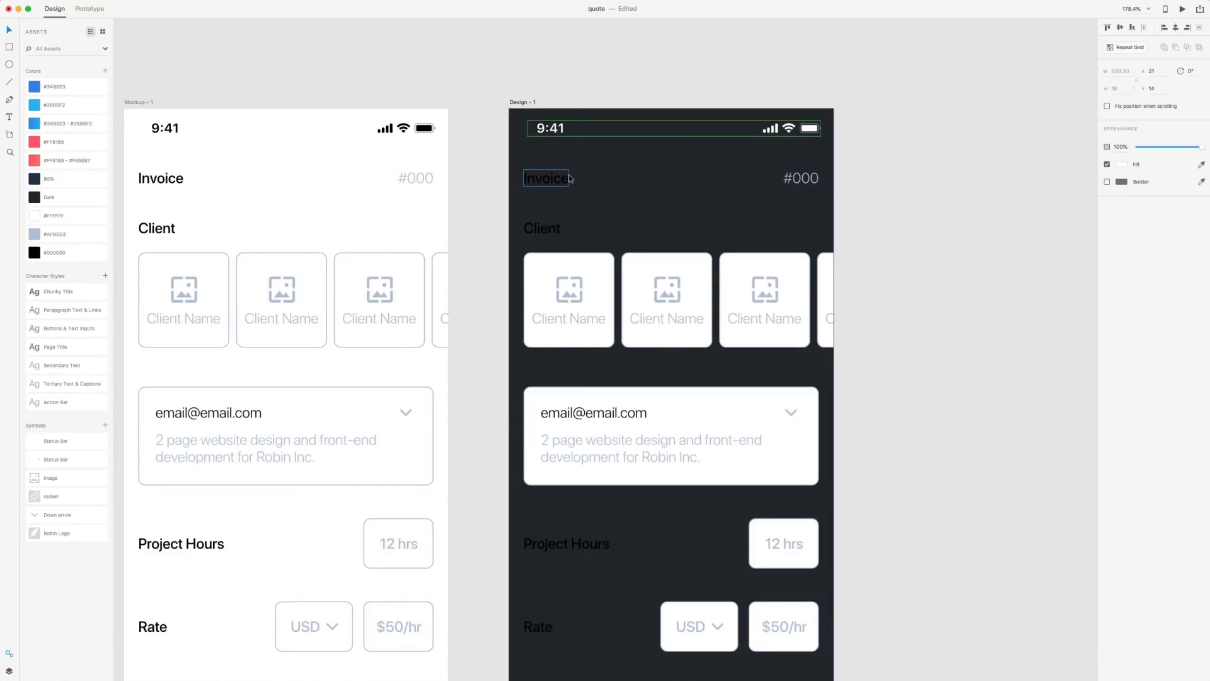
pyautogui.press('alt')
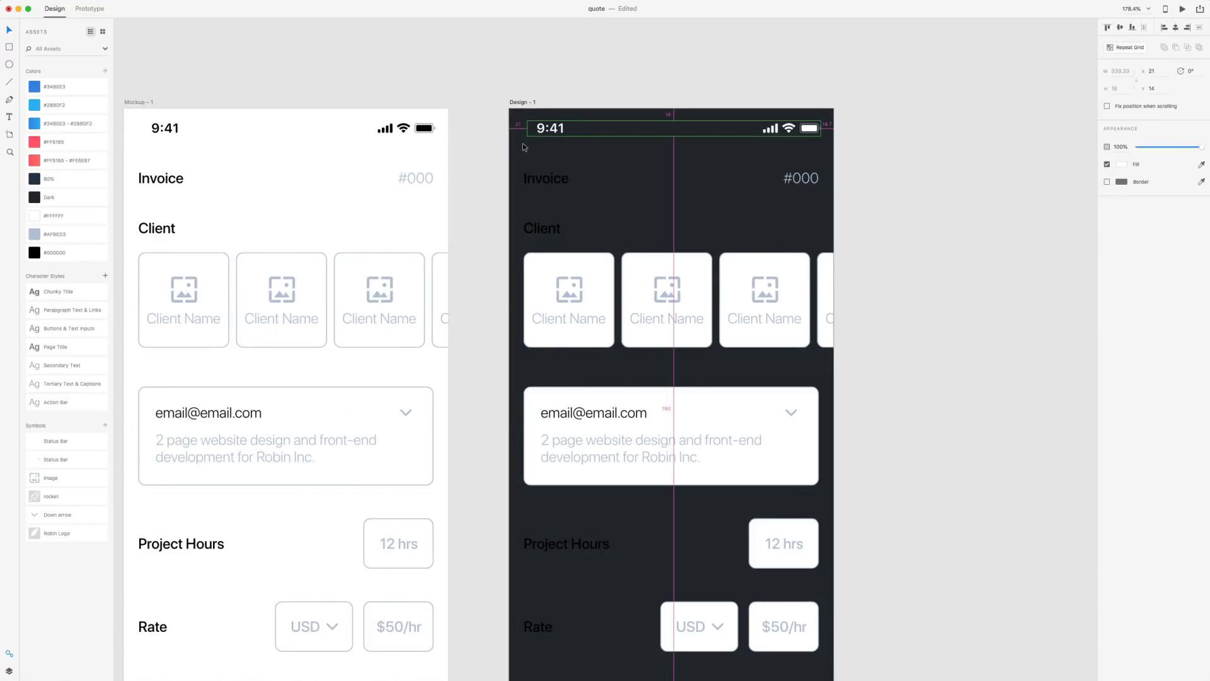
pyautogui.click(785, 63)
pyautogui.hscroll(10, 799, 88)
pyautogui.scroll(-4, 794, 92)
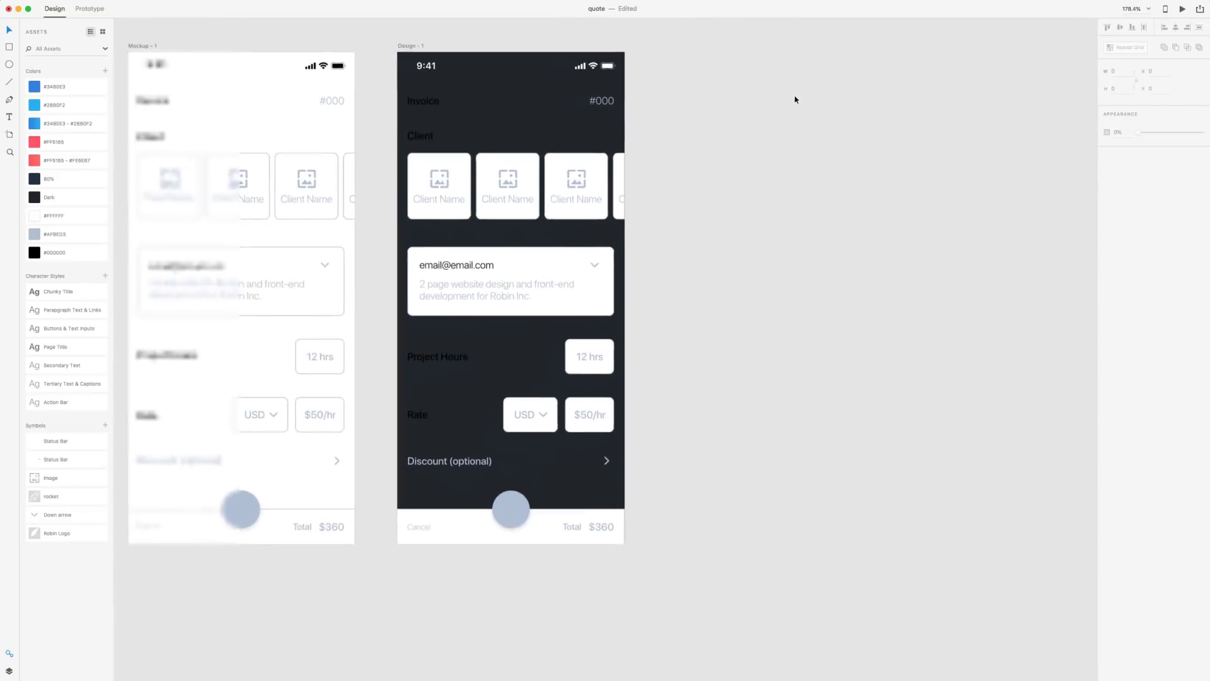
# Make the Invoice, Client, Project Hours and Rate labels white (#FFFFFF)
pyautogui.click(431, 104)
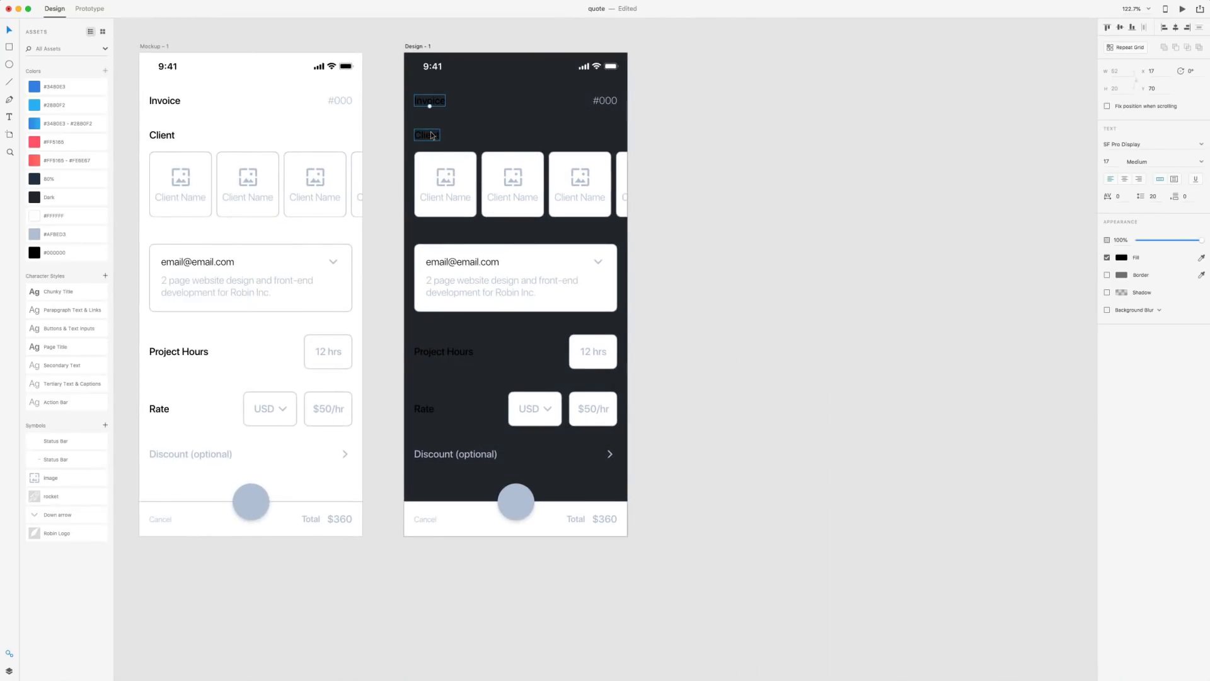
pyautogui.keyDown('shift'); pyautogui.click(433, 133); pyautogui.keyUp('shift')
pyautogui.keyDown('shift'); pyautogui.click(444, 352); pyautogui.keyUp('shift')
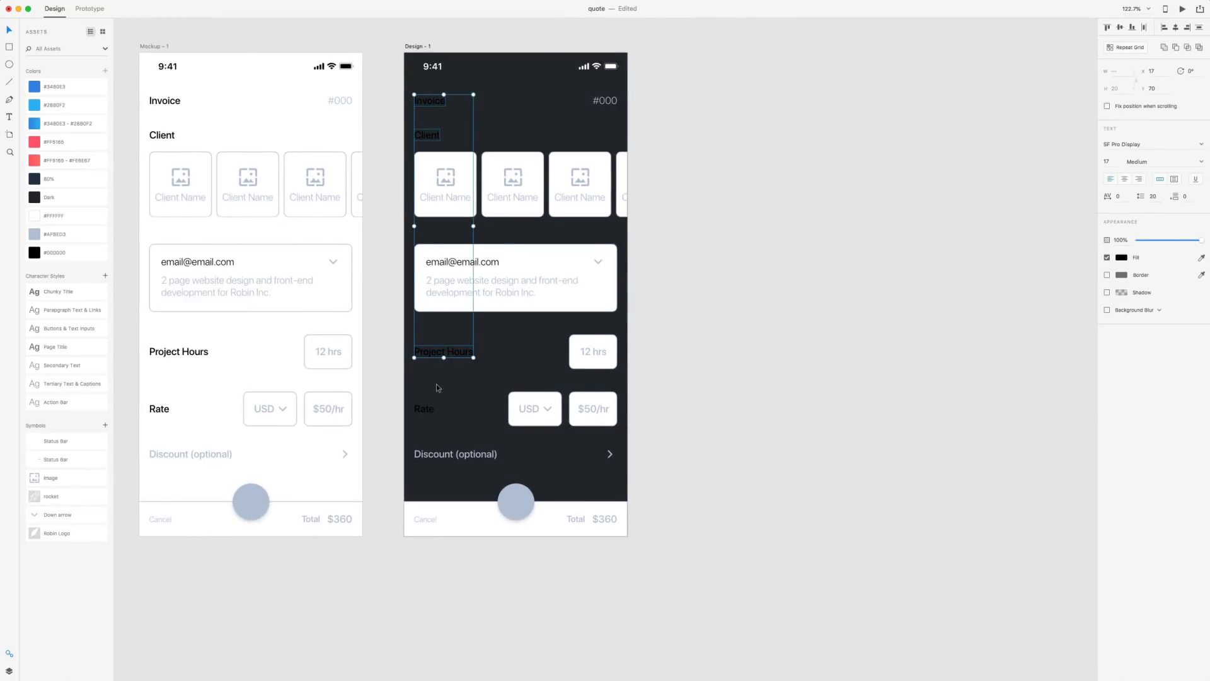
pyautogui.keyDown('shift'); pyautogui.click(431, 411); pyautogui.keyUp('shift')
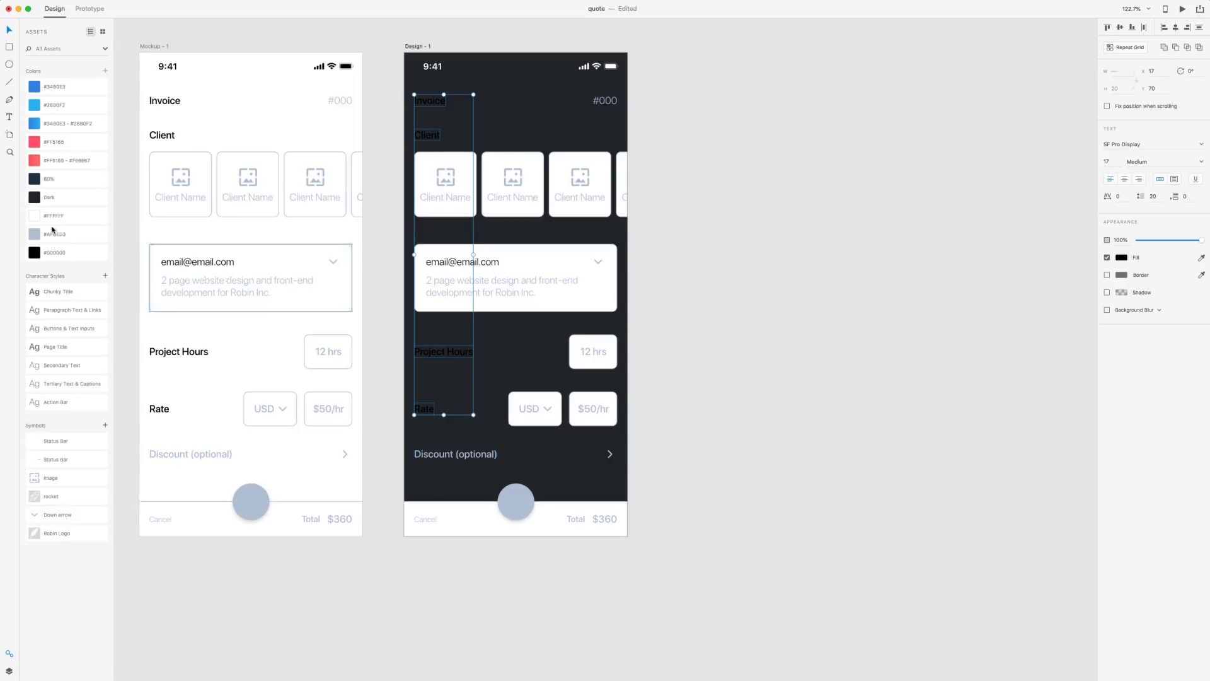
pyautogui.click(798, 382)
# Change the bottom bar's total from $360 to $600
pyautogui.click(603, 519)
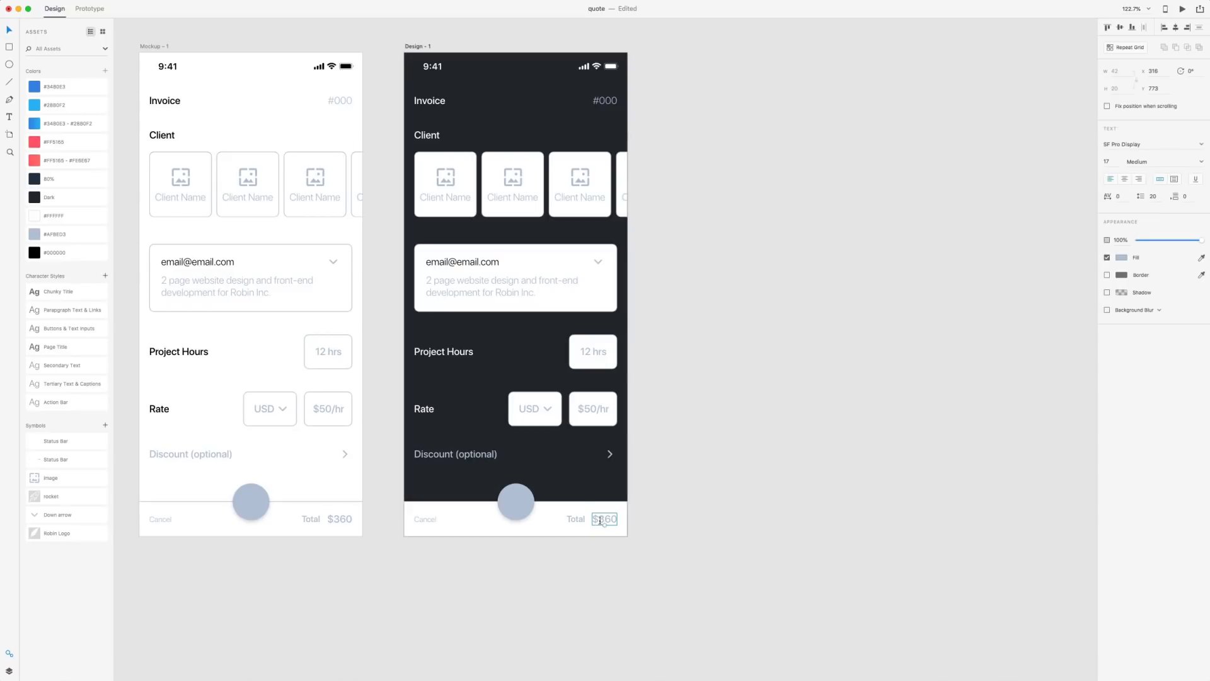
pyautogui.doubleClick(602, 520)
pyautogui.press('Right')
pyautogui.press('BackSpace')
pyautogui.press('BackSpace')
pyautogui.press('BackSpace')
pyautogui.write('600')
pyautogui.press('Escape')
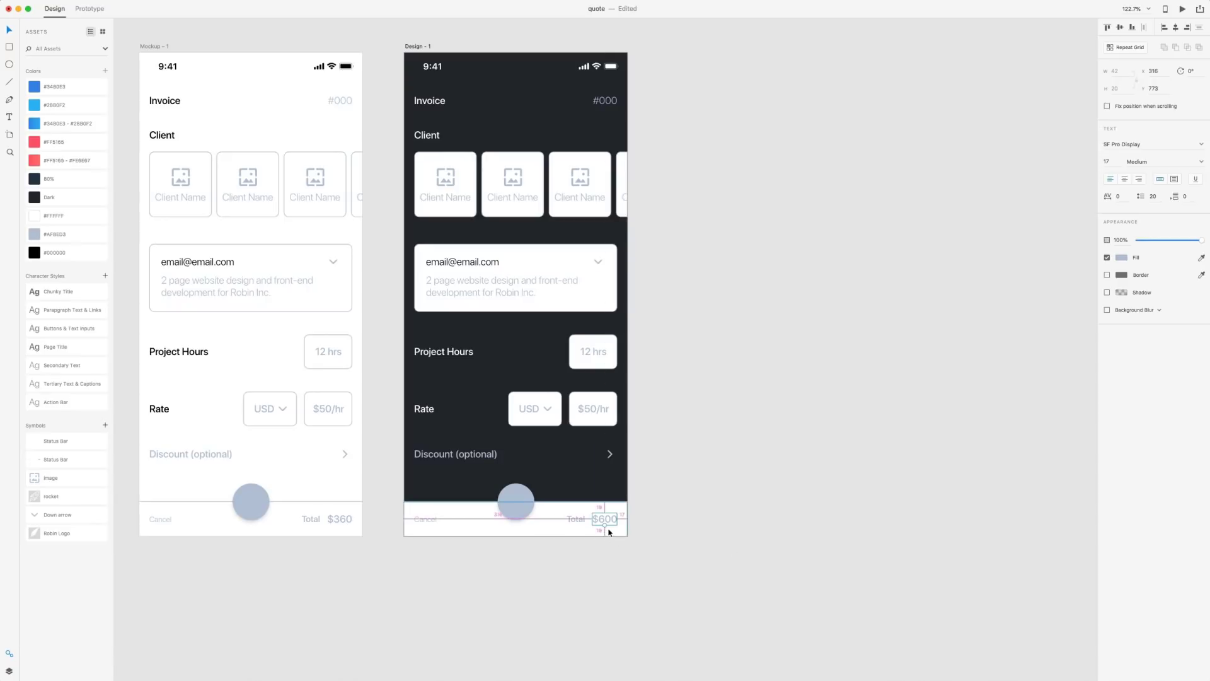
pyautogui.click(687, 247)
pyautogui.scroll(2, 700, 259)
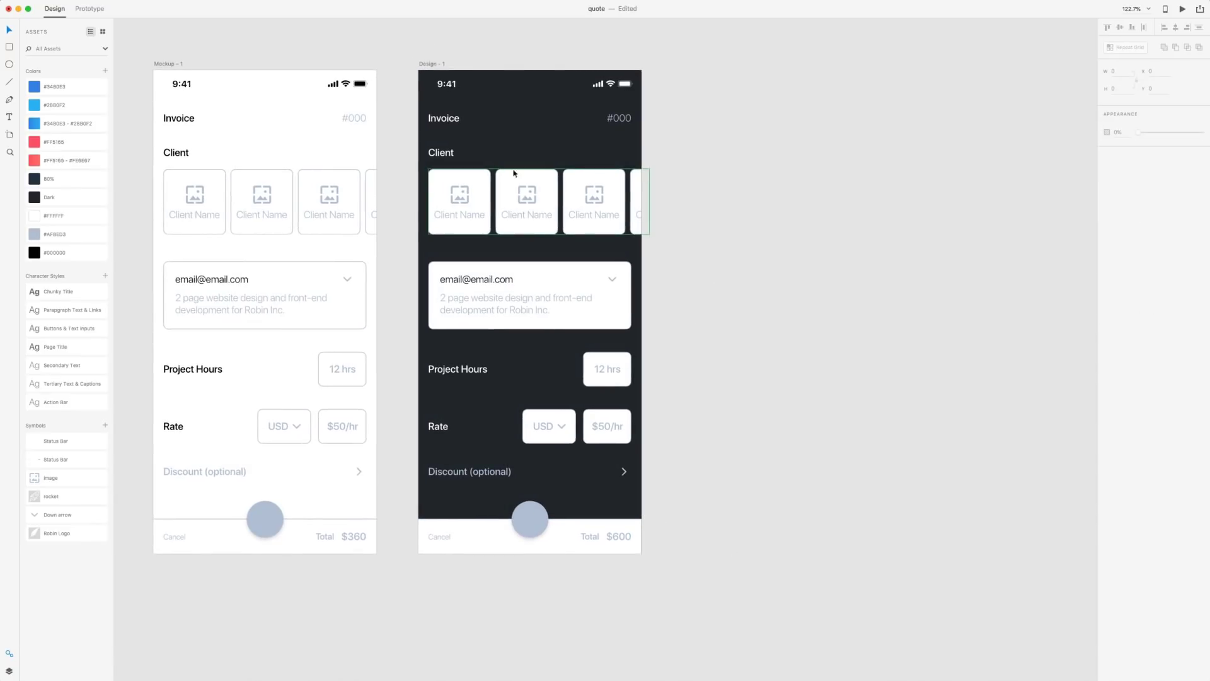
# Rename the first card's Client Name to 'Robin Inc.' and shift it slightly left
pyautogui.click(487, 181)
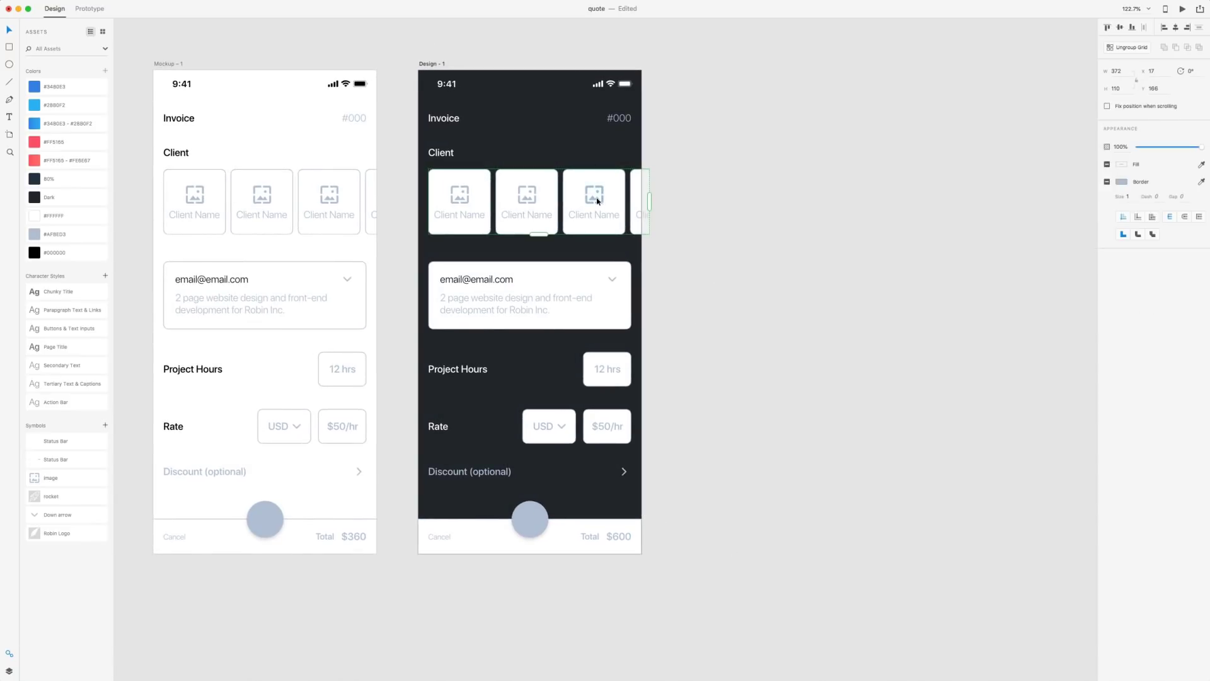
pyautogui.click(750, 213)
pyautogui.doubleClick(472, 215)
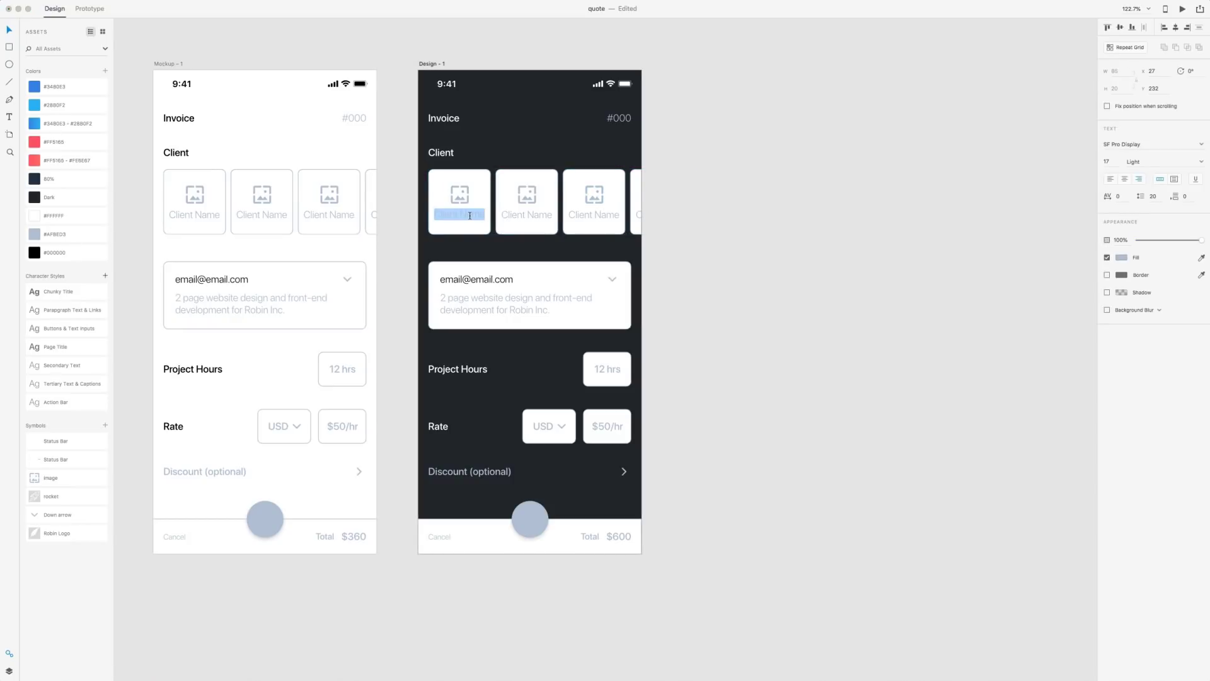
pyautogui.write('Robin Inc.')
pyautogui.press('Escape')
pyautogui.moveTo(476, 218); pyautogui.dragTo(471, 219)
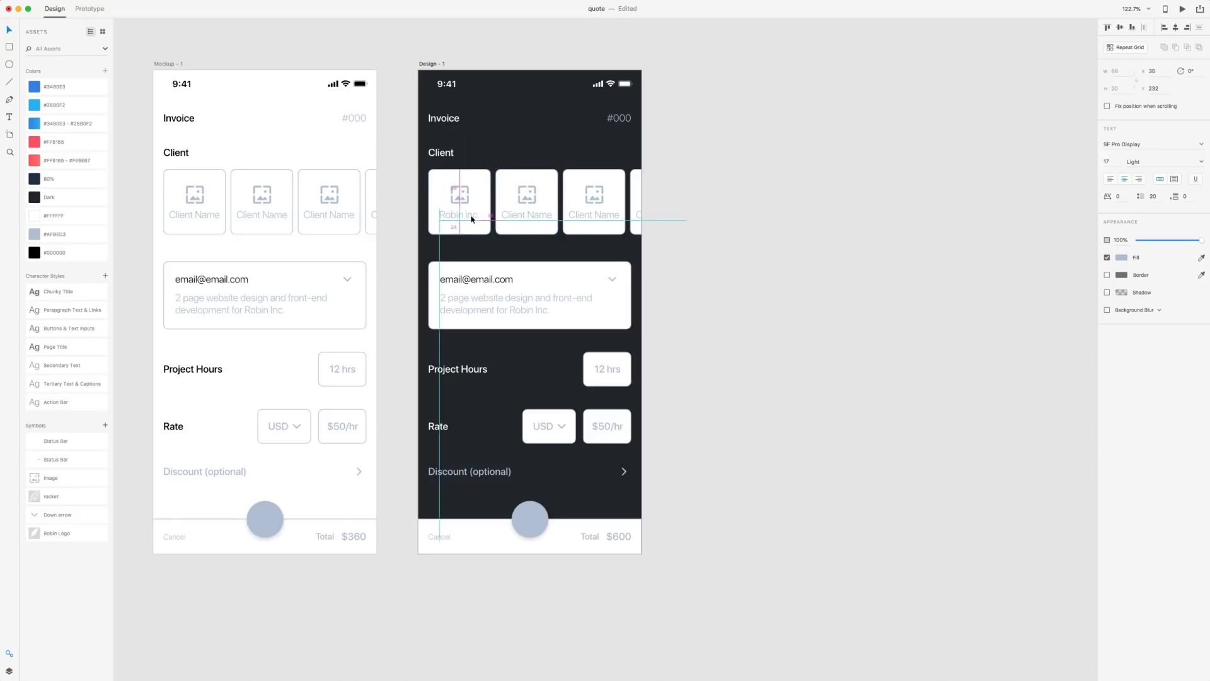
# Remove the first card's border and give it a diagonal blue gradient fill
pyautogui.click(471, 219)
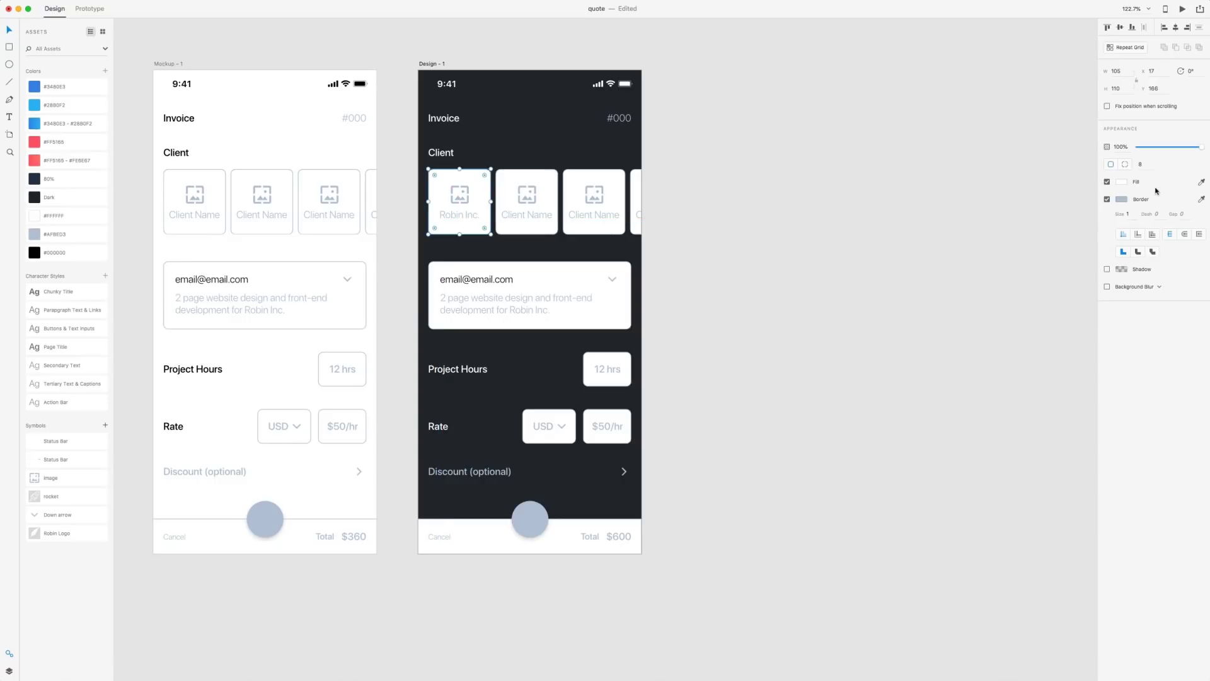
pyautogui.click(1107, 200)
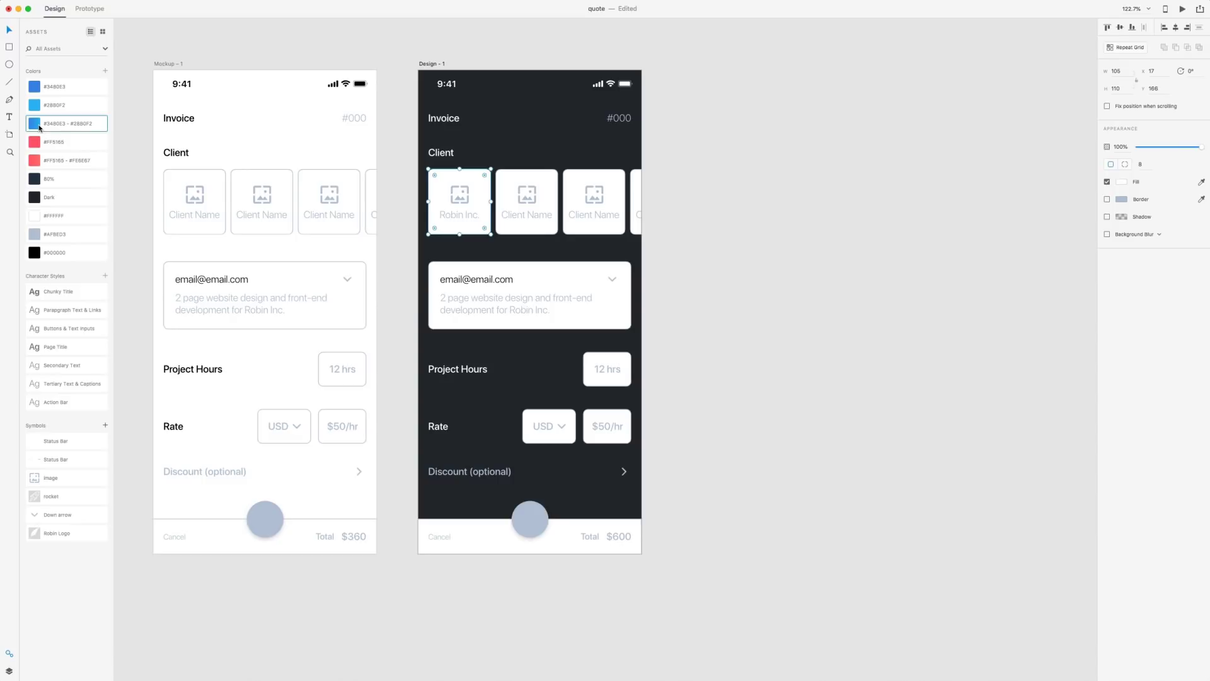
pyautogui.click(39, 127)
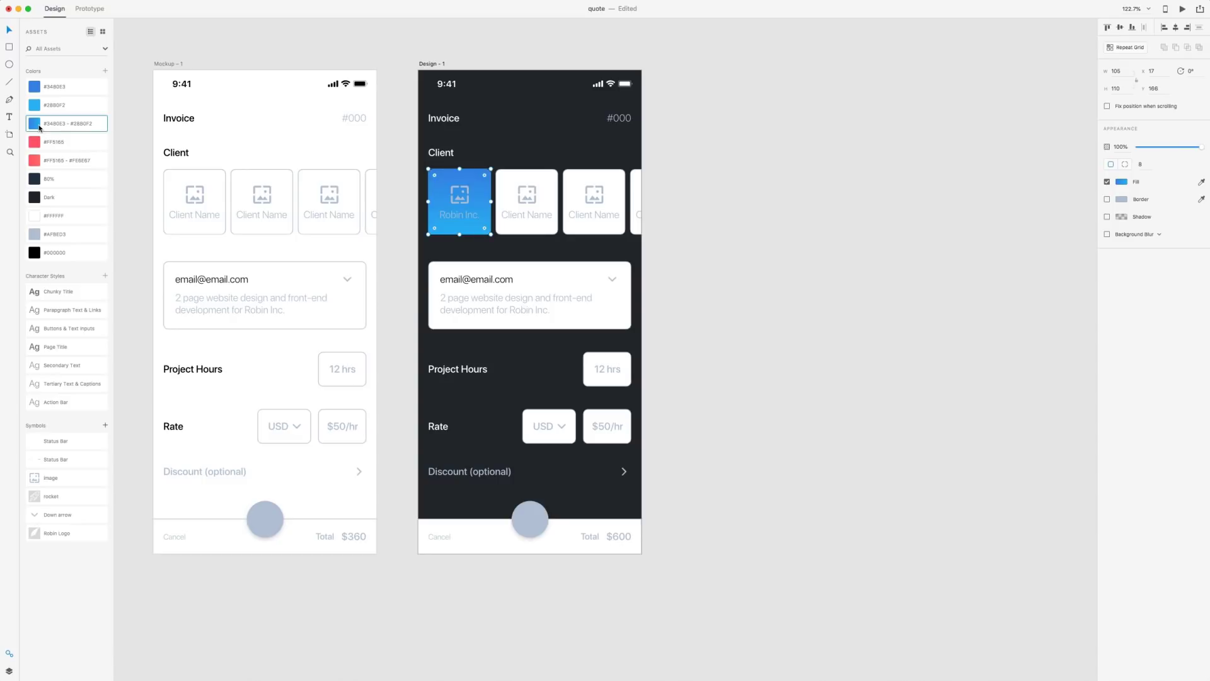
pyautogui.click(1122, 182)
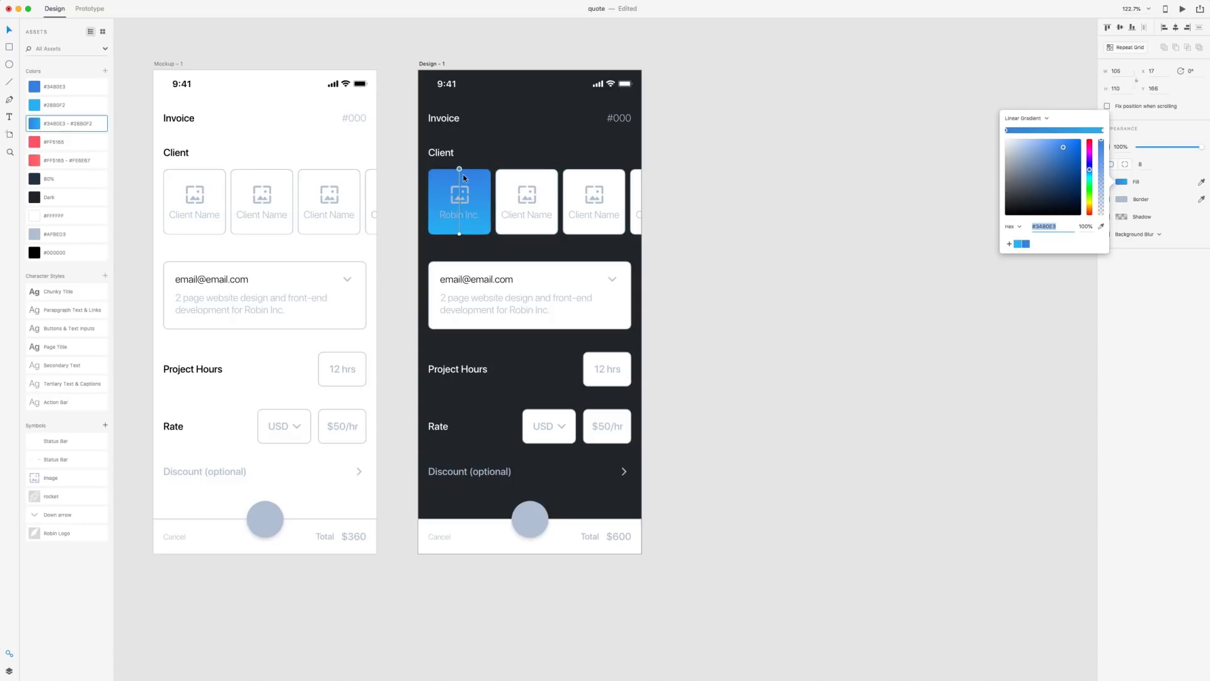
pyautogui.moveTo(460, 170); pyautogui.dragTo(491, 204)
pyautogui.click(459, 235)
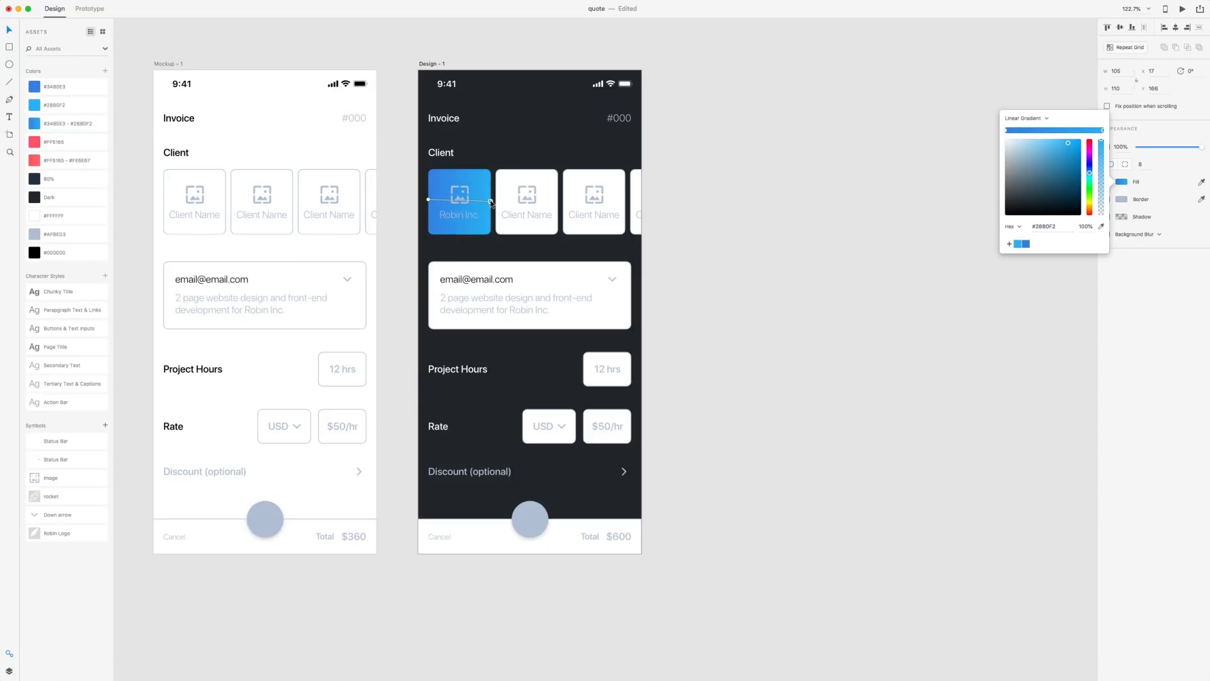
pyautogui.click(453, 213)
# Make the Robin Inc. label white
pyautogui.click(468, 215)
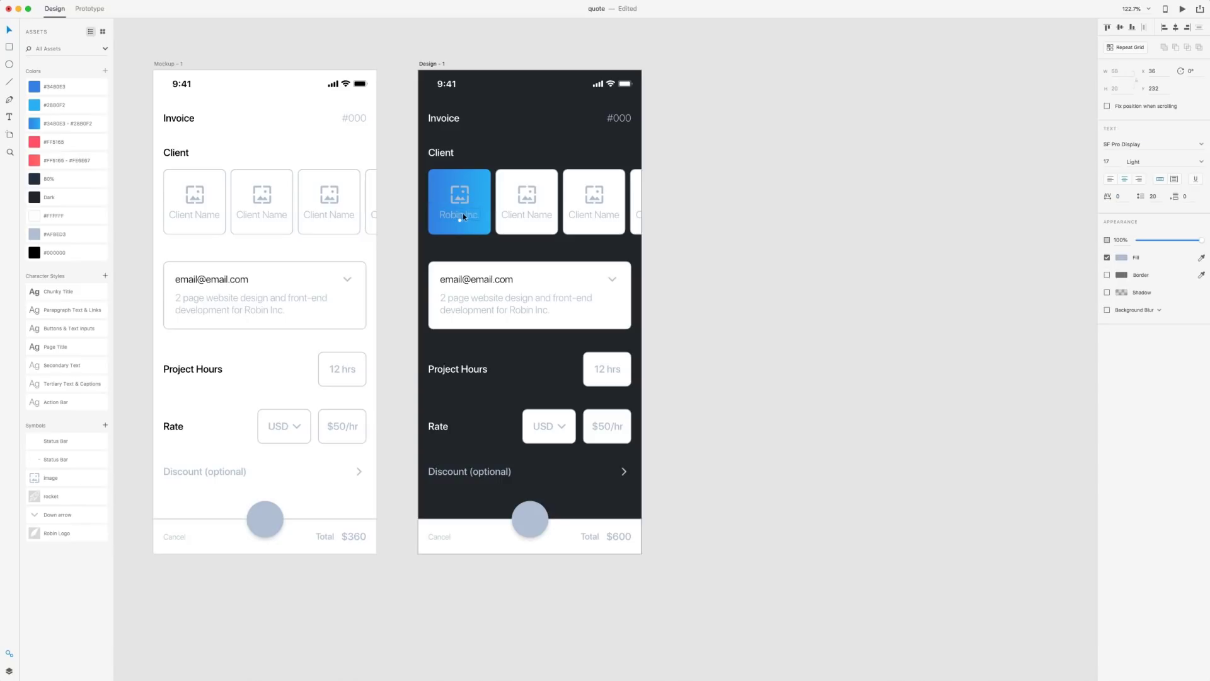
pyautogui.click(35, 216)
pyautogui.scroll(5, 470, 198)
pyautogui.click(470, 198)
# Replace the Robin Inc. card's placeholder image with the Robin Logo symbol
pyautogui.press('Delete')
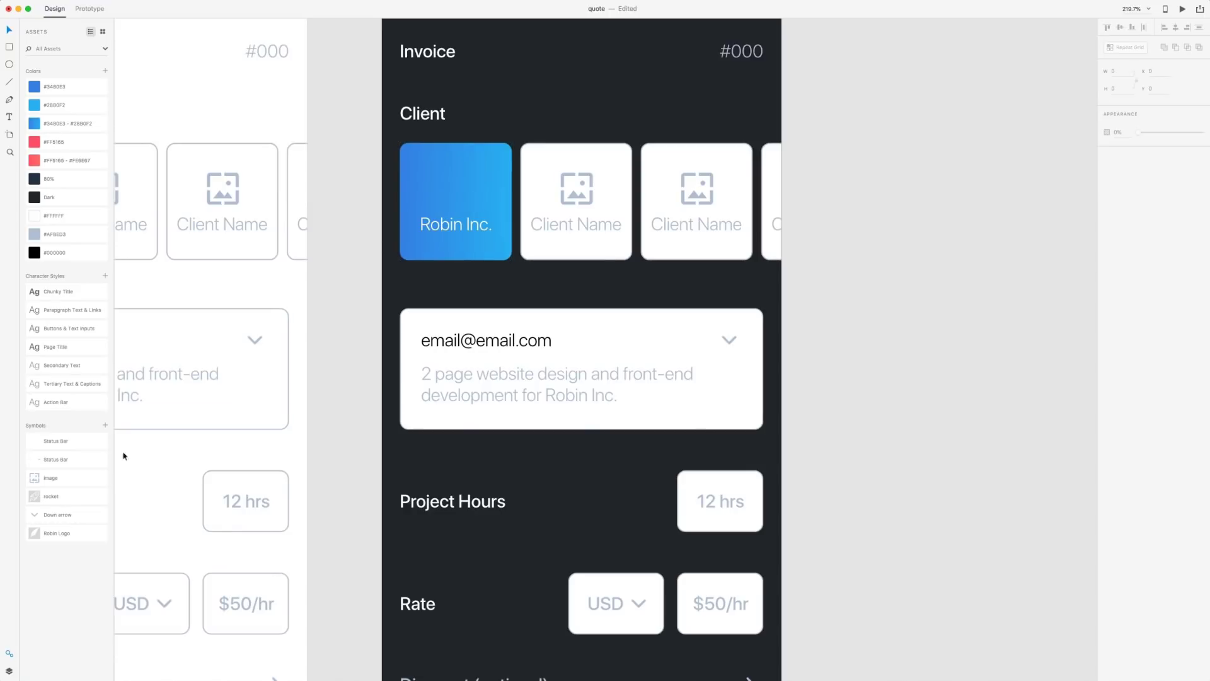
pyautogui.moveTo(29, 531); pyautogui.dragTo(463, 184)
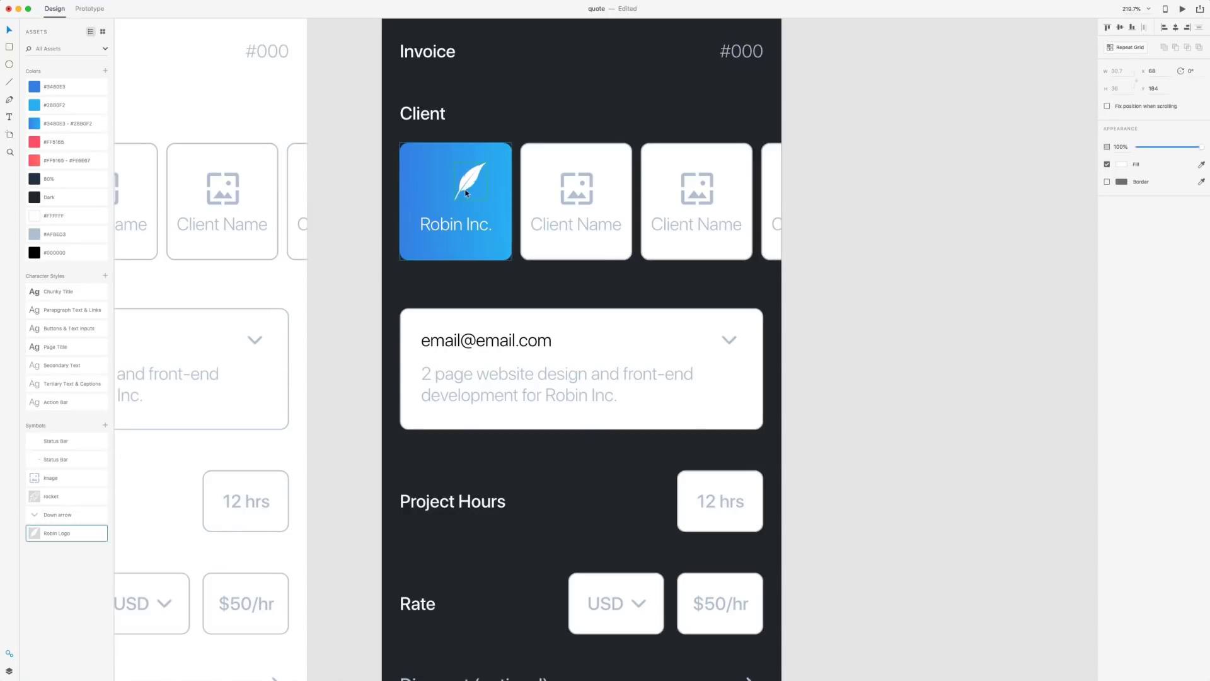
pyautogui.click(779, 221)
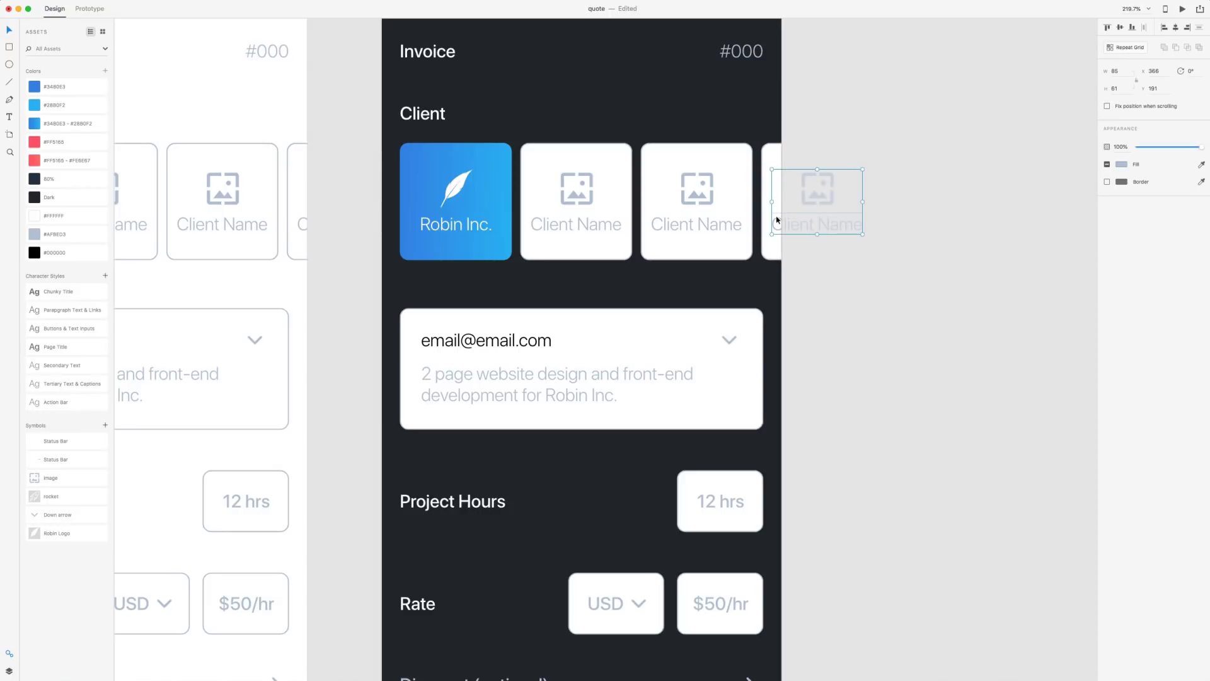
pyautogui.press('Escape')
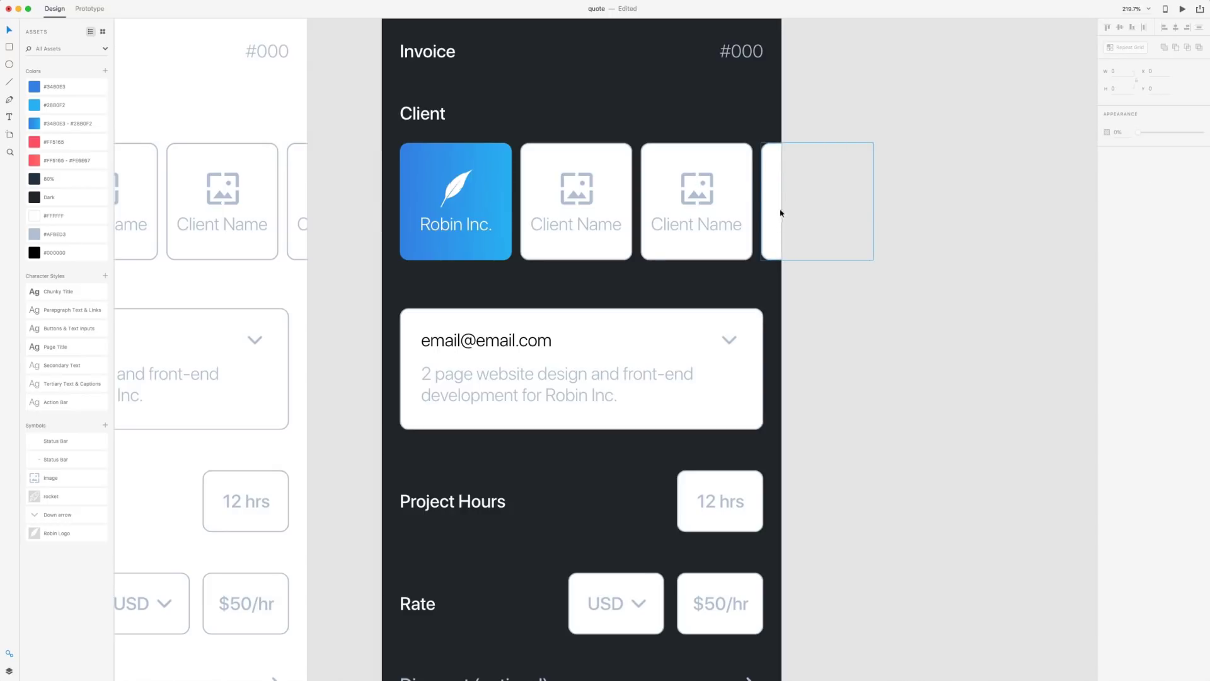
# Give client cards two to four the dark 80% fill with no border
pyautogui.click(735, 161)
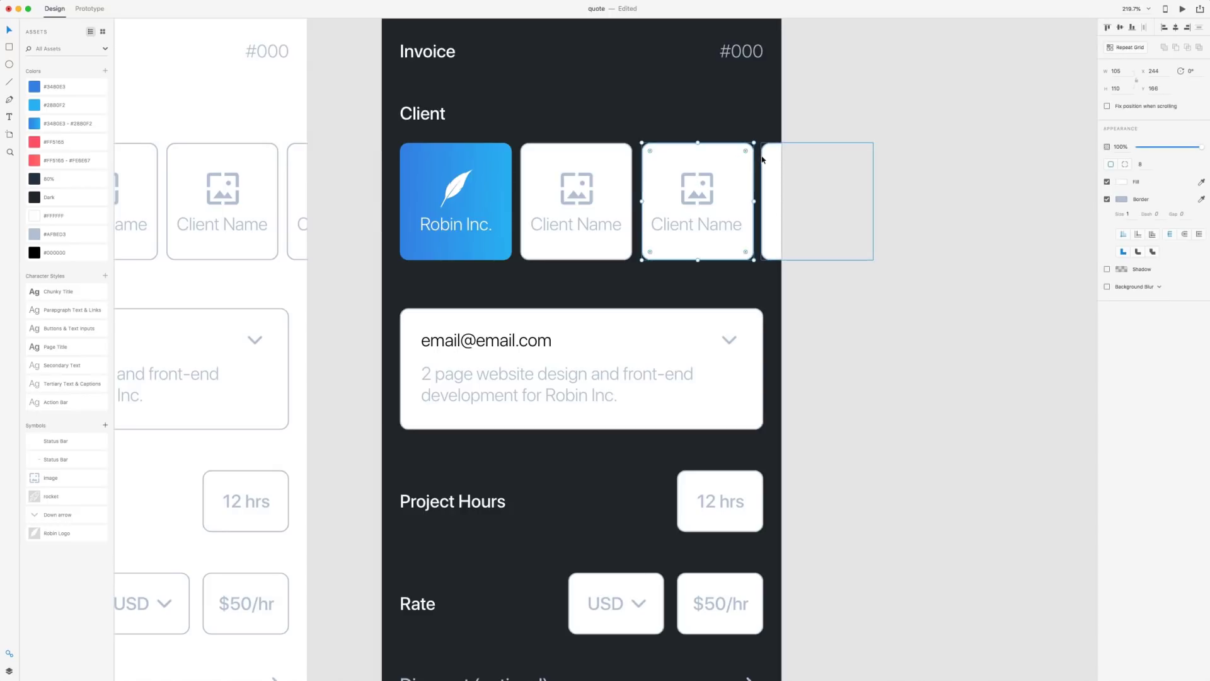
pyautogui.keyDown('shift'); pyautogui.click(771, 158); pyautogui.keyUp('shift')
pyautogui.keyDown('shift'); pyautogui.click(603, 162); pyautogui.keyUp('shift')
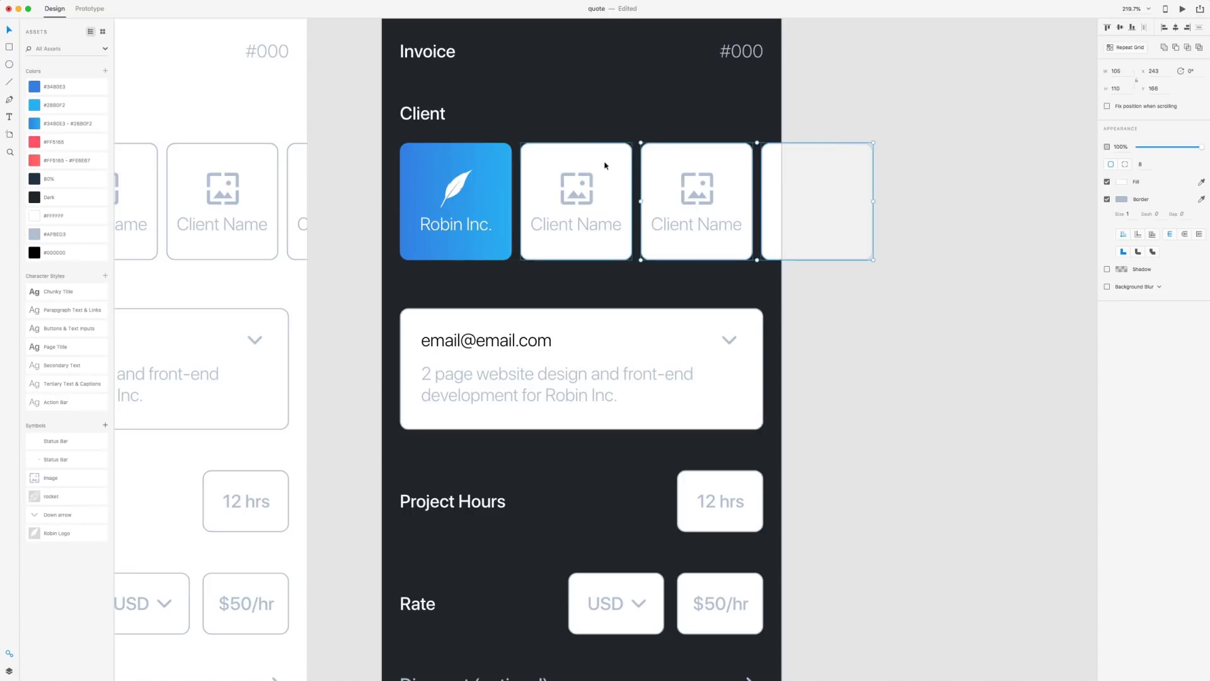
pyautogui.click(34, 179)
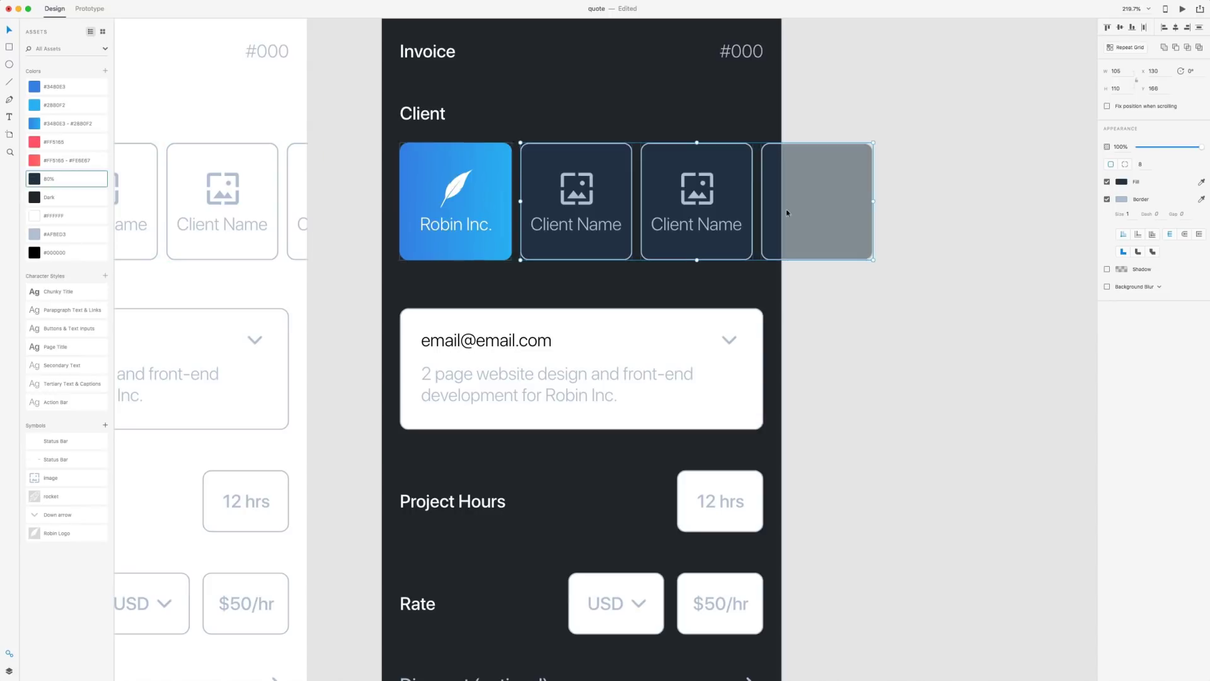
pyautogui.click(1106, 200)
pyautogui.click(956, 294)
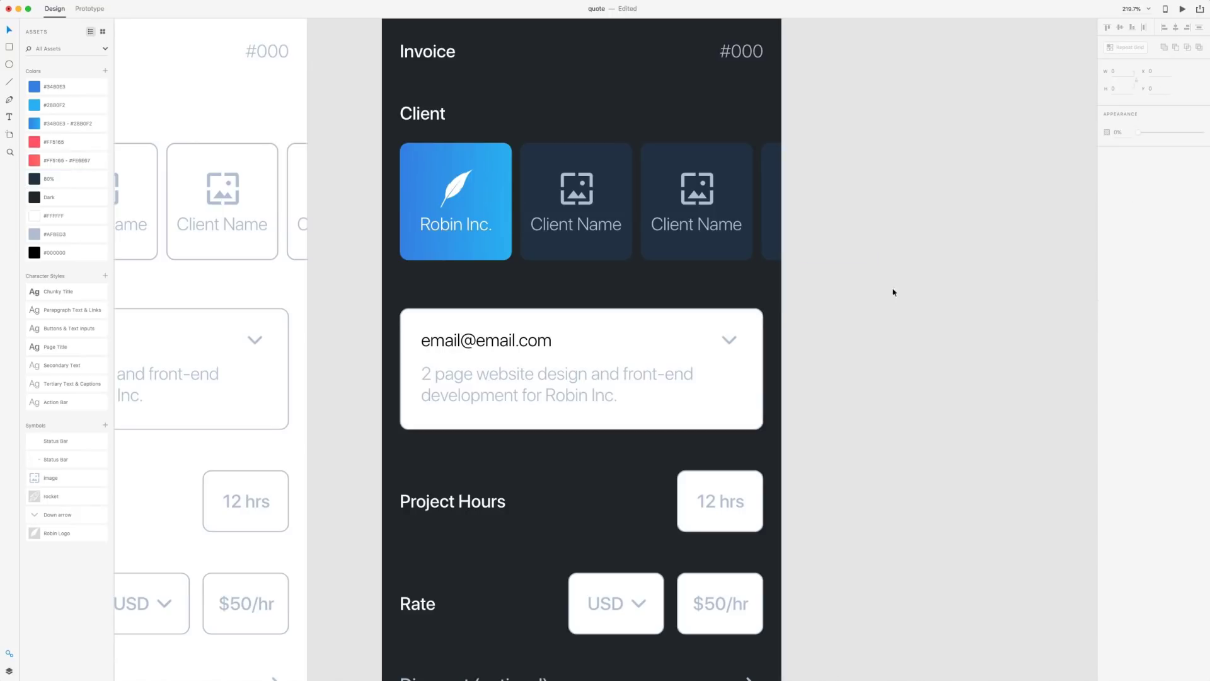
pyautogui.click(580, 229)
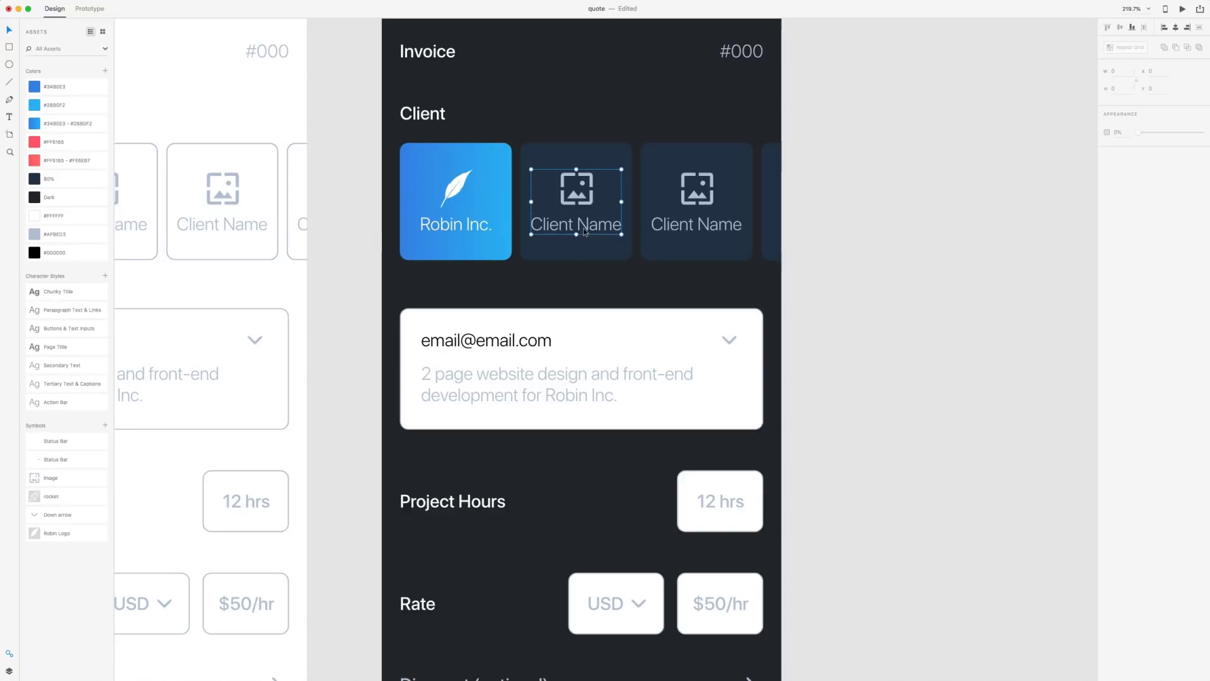
pyautogui.click(700, 229)
# Rename the second card's label to 'Add Client', centre it, and make it white
pyautogui.click(939, 313)
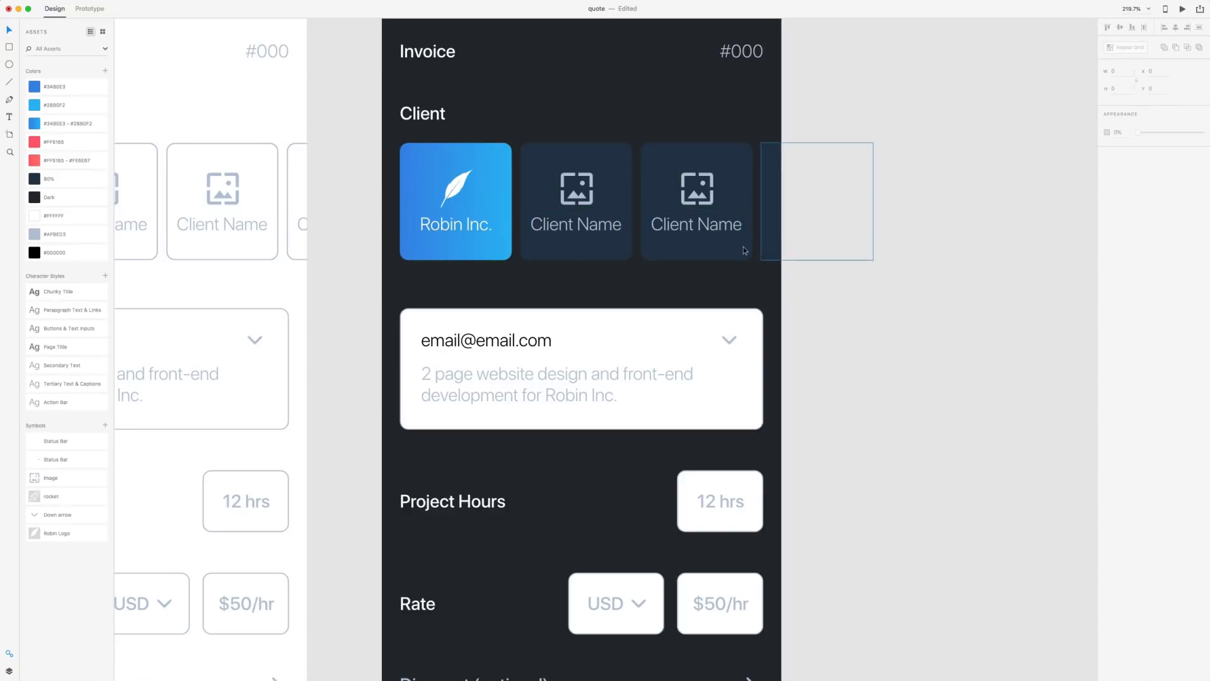
pyautogui.doubleClick(577, 226)
pyautogui.write('Add')
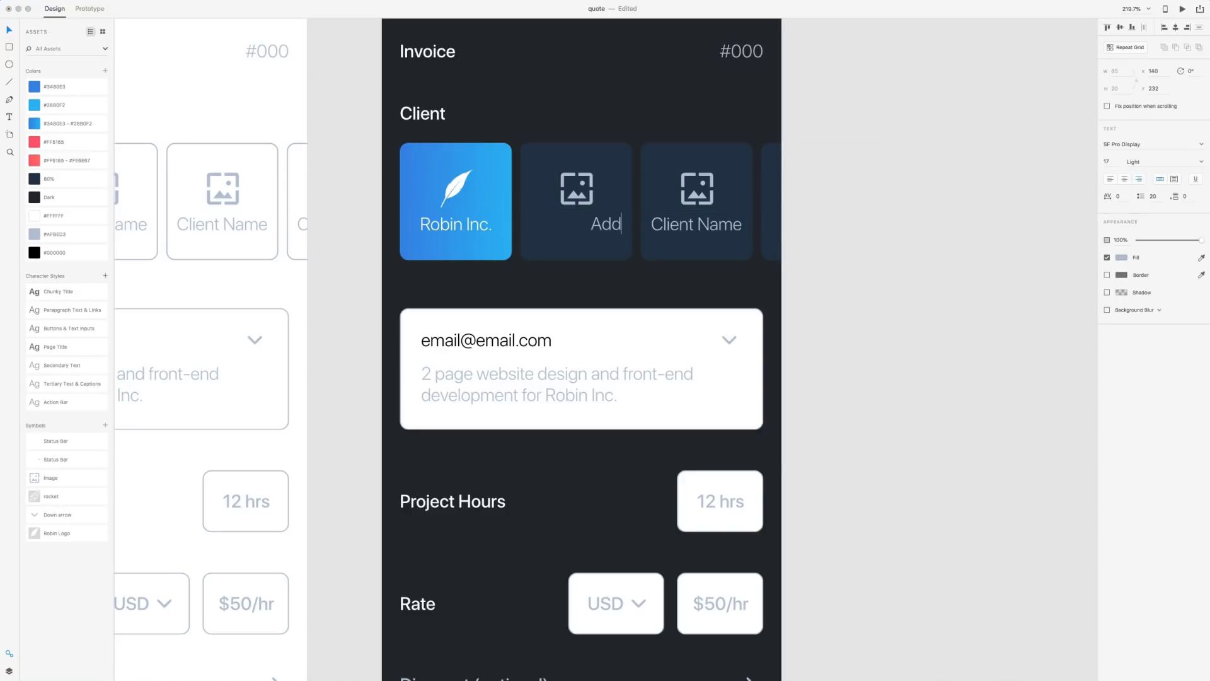
pyautogui.write(' Client')
pyautogui.click(591, 224)
pyautogui.moveTo(591, 225); pyautogui.dragTo(587, 227)
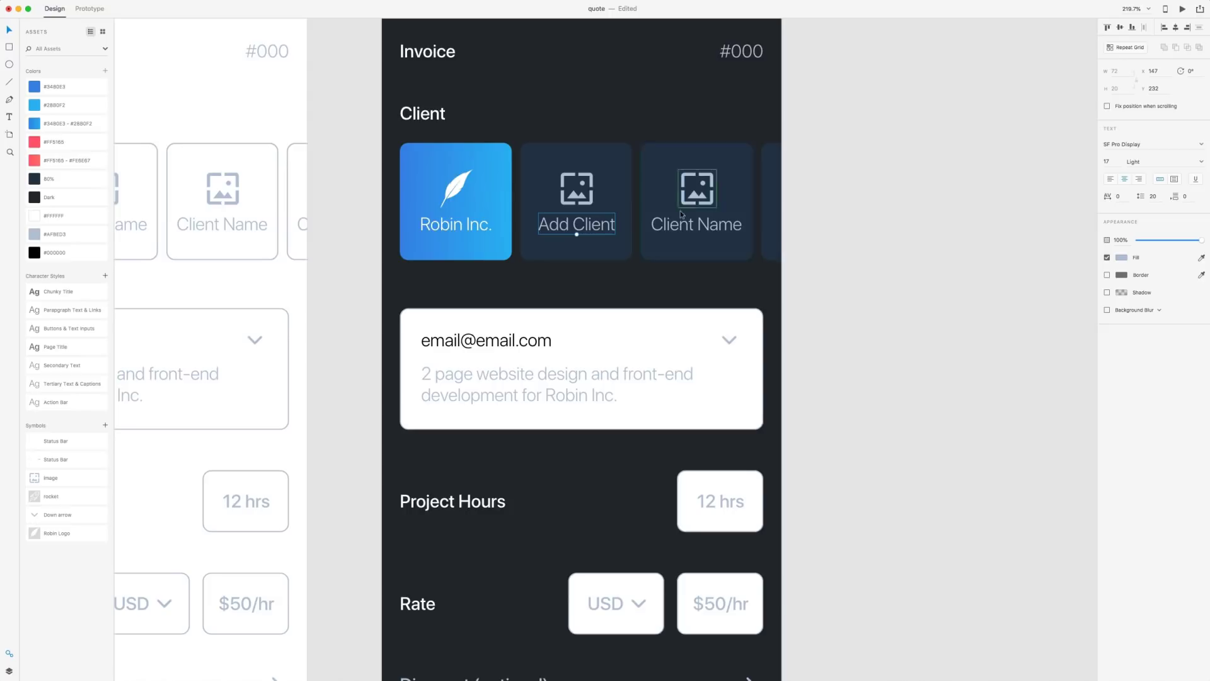
pyautogui.click(35, 216)
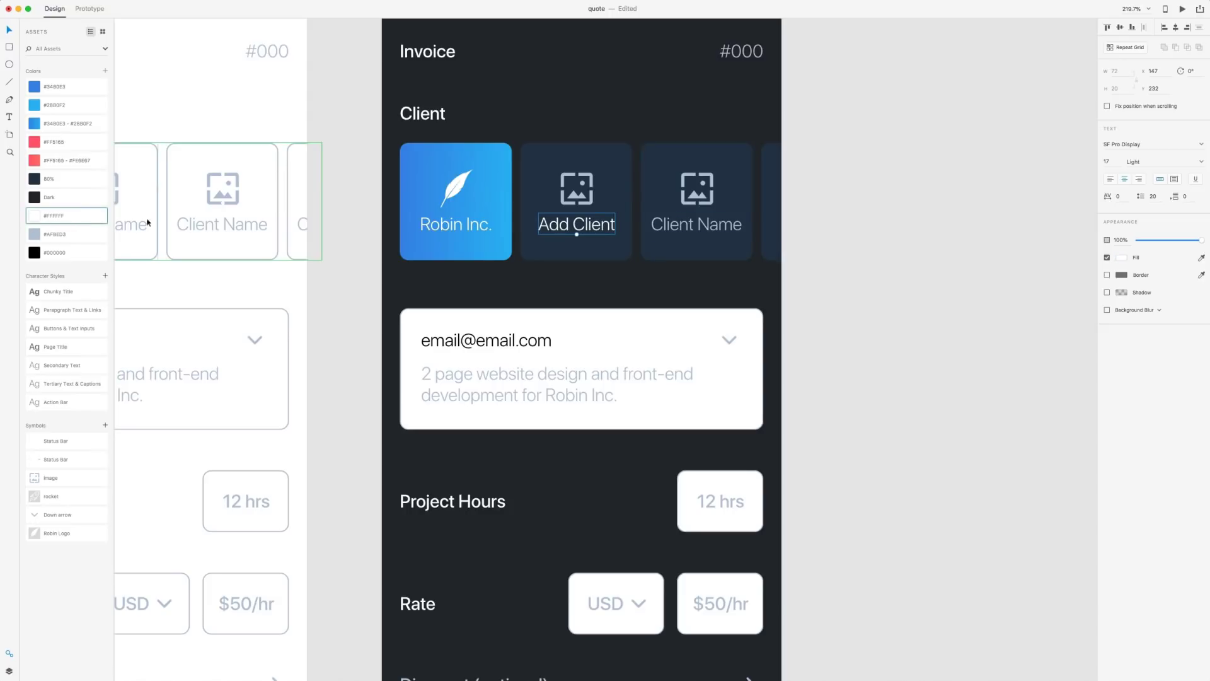
# Copy 'Add Client' onto the third card and style both labels Tertiary Text & Captions, white
pyautogui.click(706, 228)
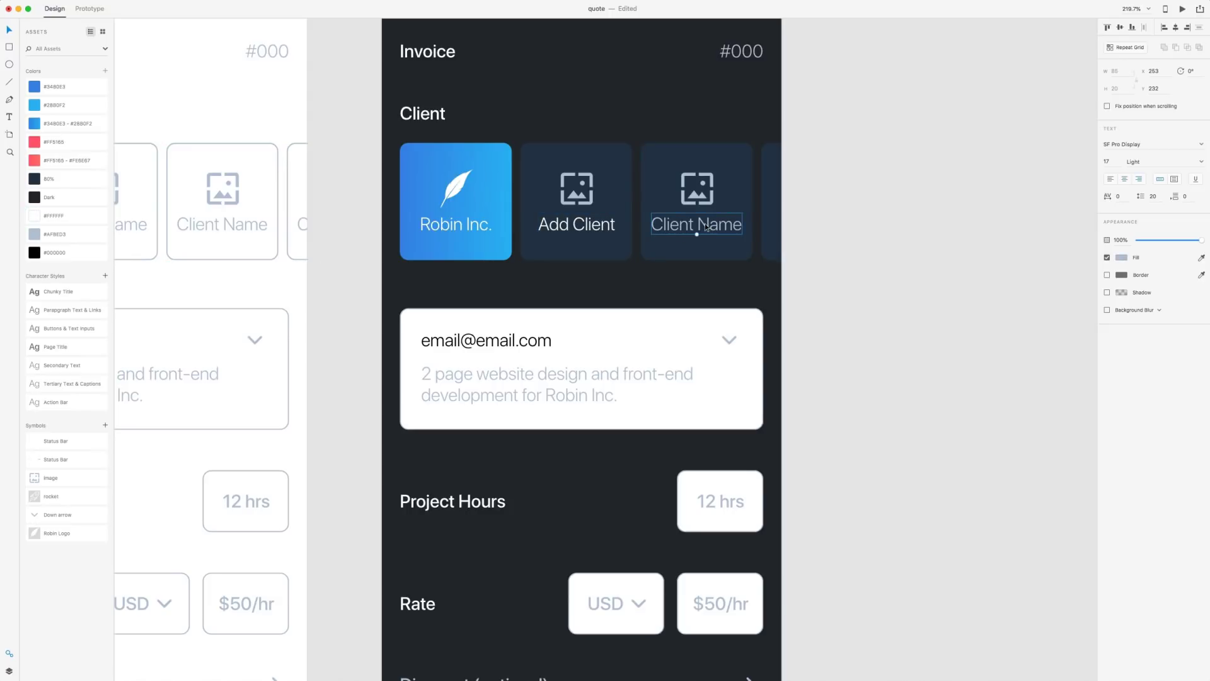
pyautogui.press('Delete')
pyautogui.moveTo(595, 226); pyautogui.dragTo(685, 225)
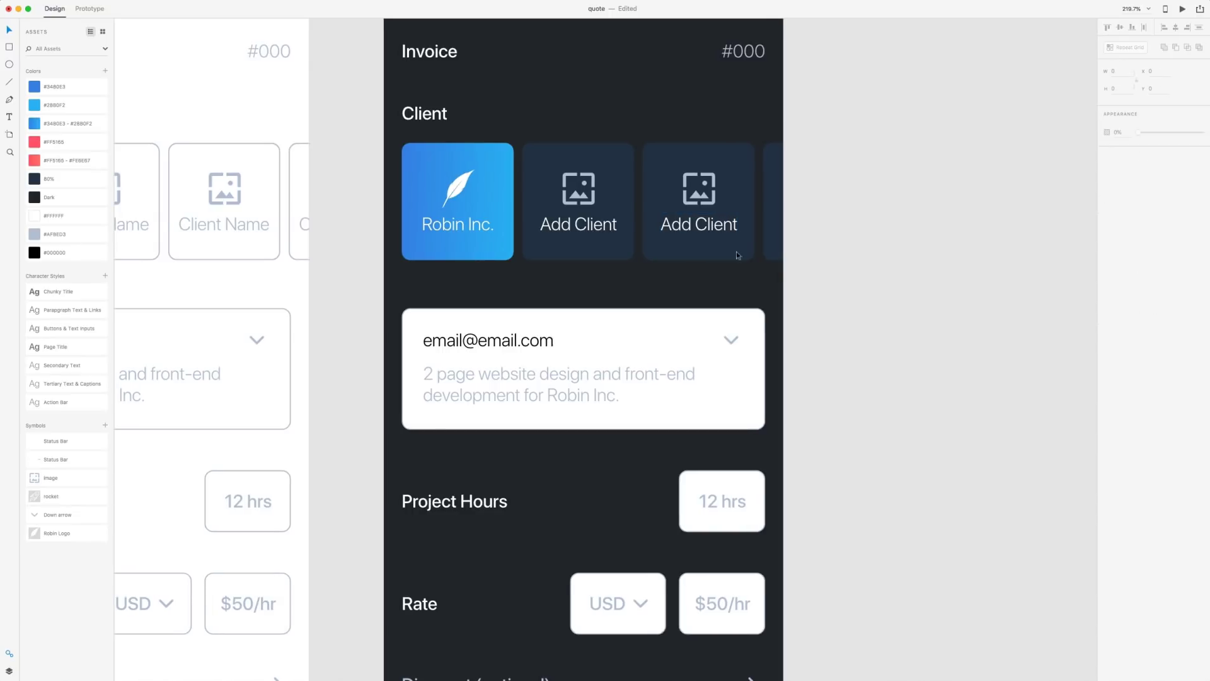
pyautogui.click(579, 230)
pyautogui.keyDown('shift'); pyautogui.click(683, 230); pyautogui.keyUp('shift')
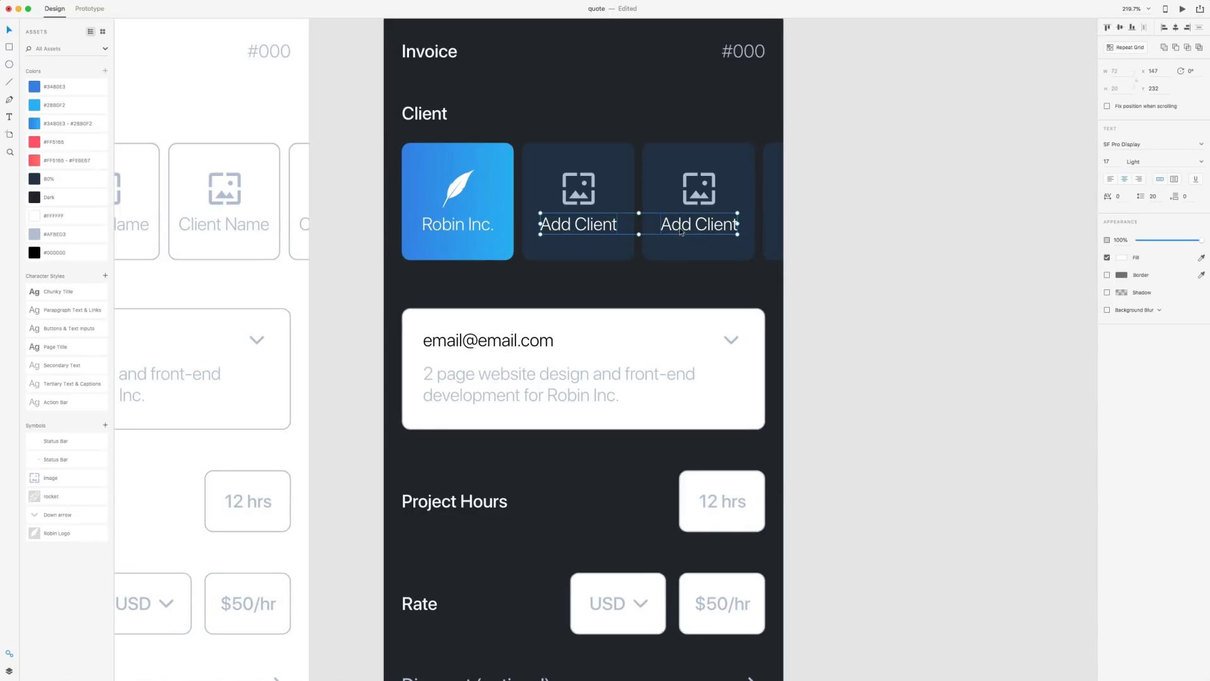
pyautogui.click(35, 386)
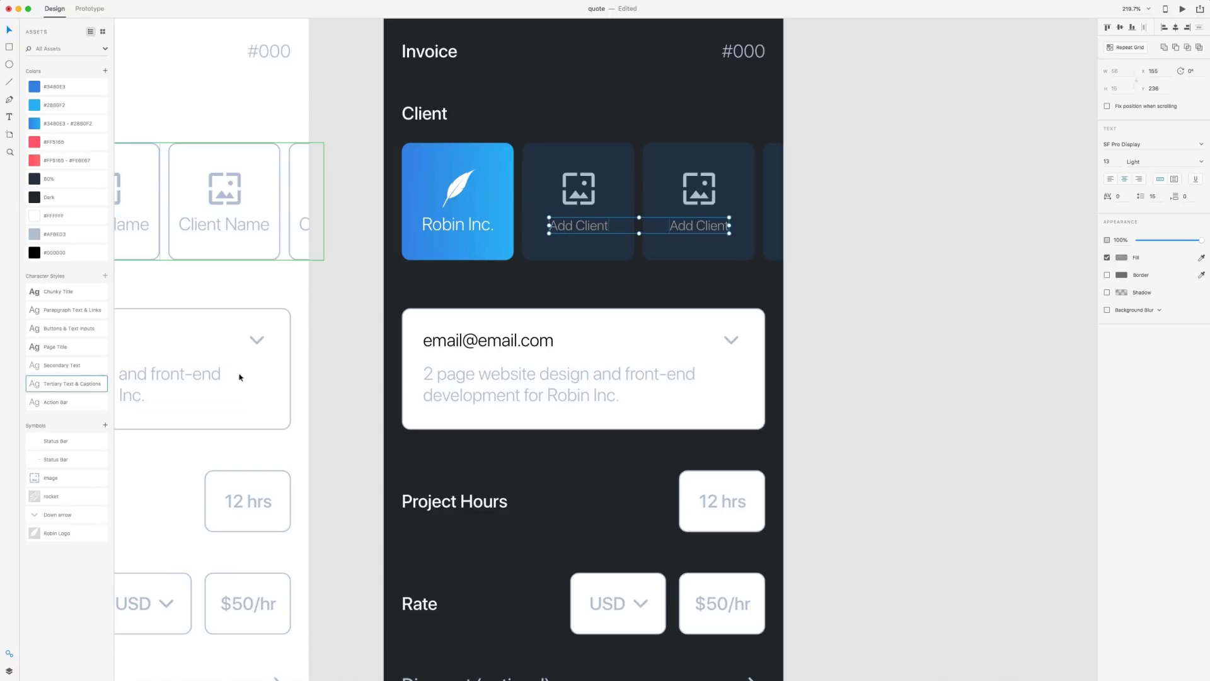
pyautogui.click(35, 215)
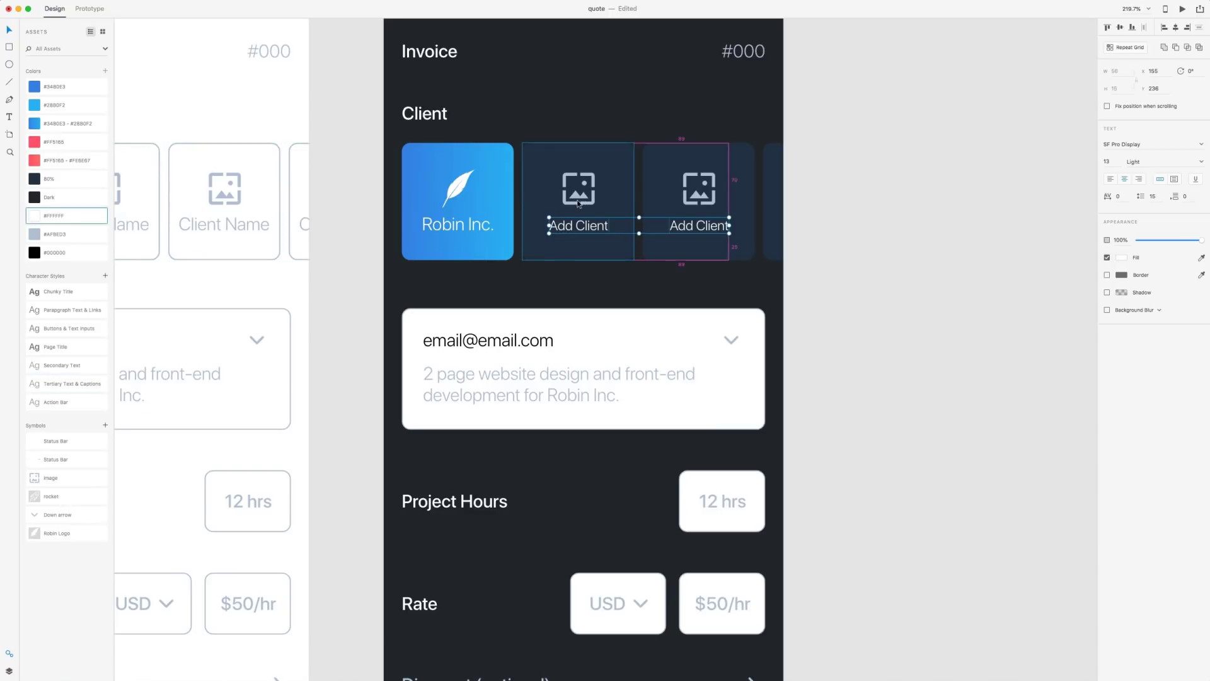
pyautogui.press('Up')
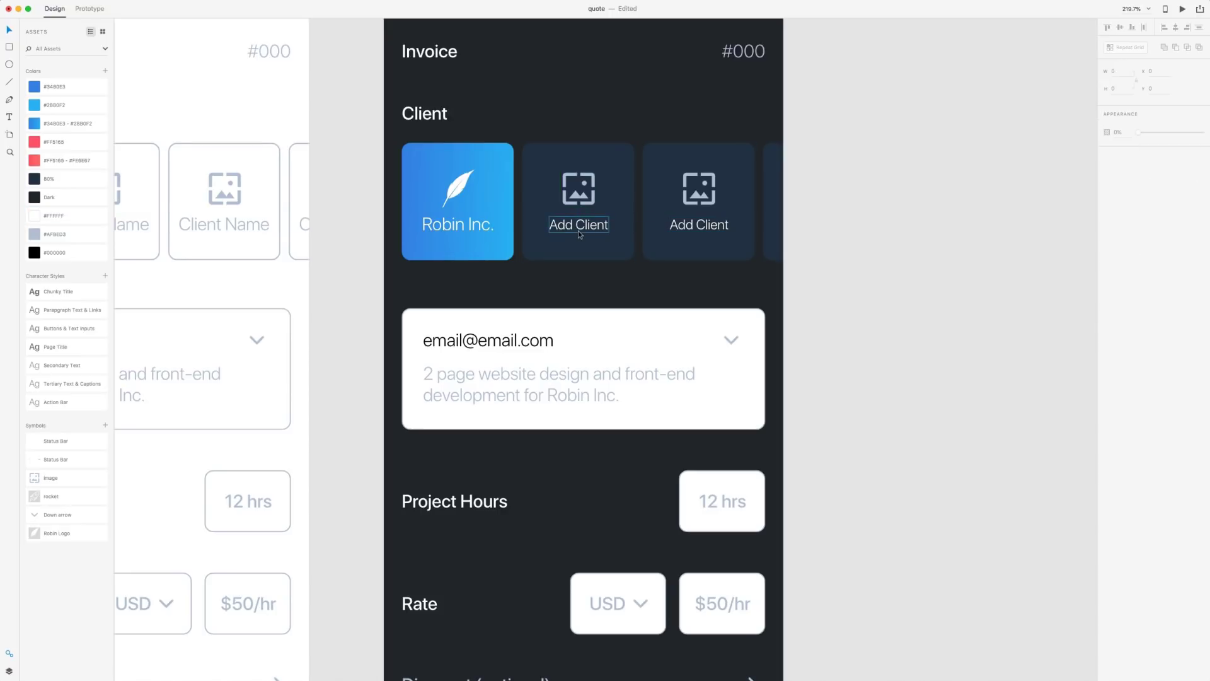
pyautogui.press('Escape')
# Style the Robin Inc. label as white Tertiary Text & Captions
pyautogui.moveTo(612, 284); pyautogui.dragTo(541, 135)
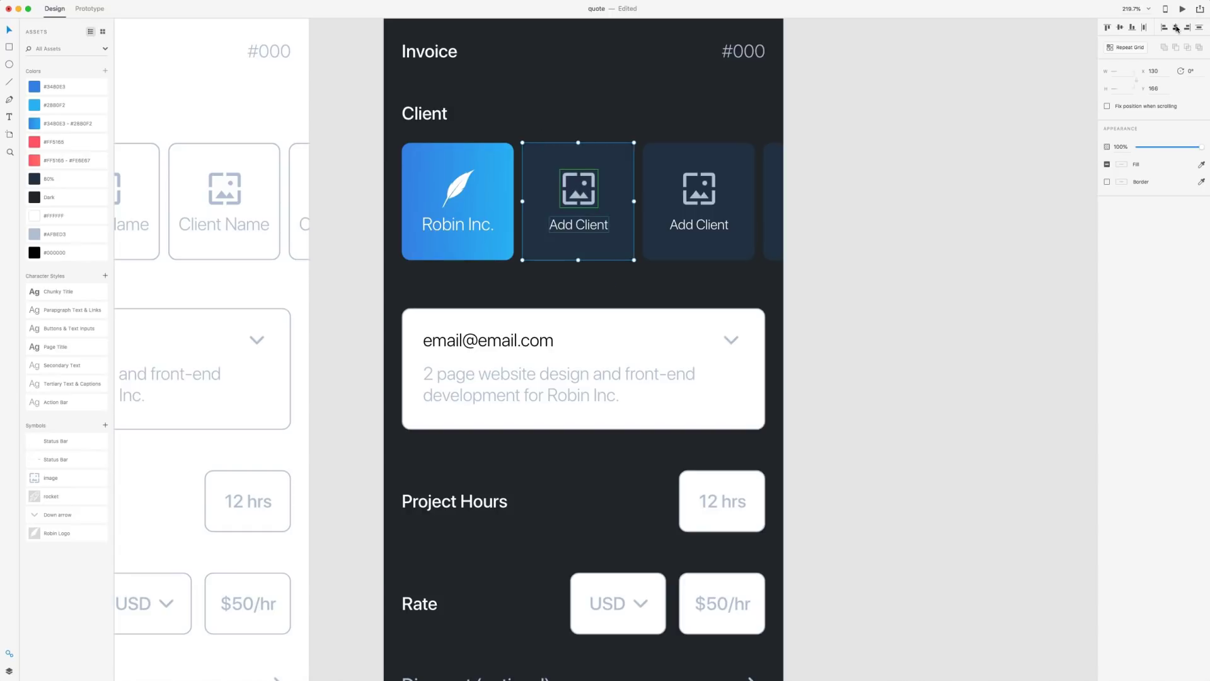
pyautogui.click(905, 203)
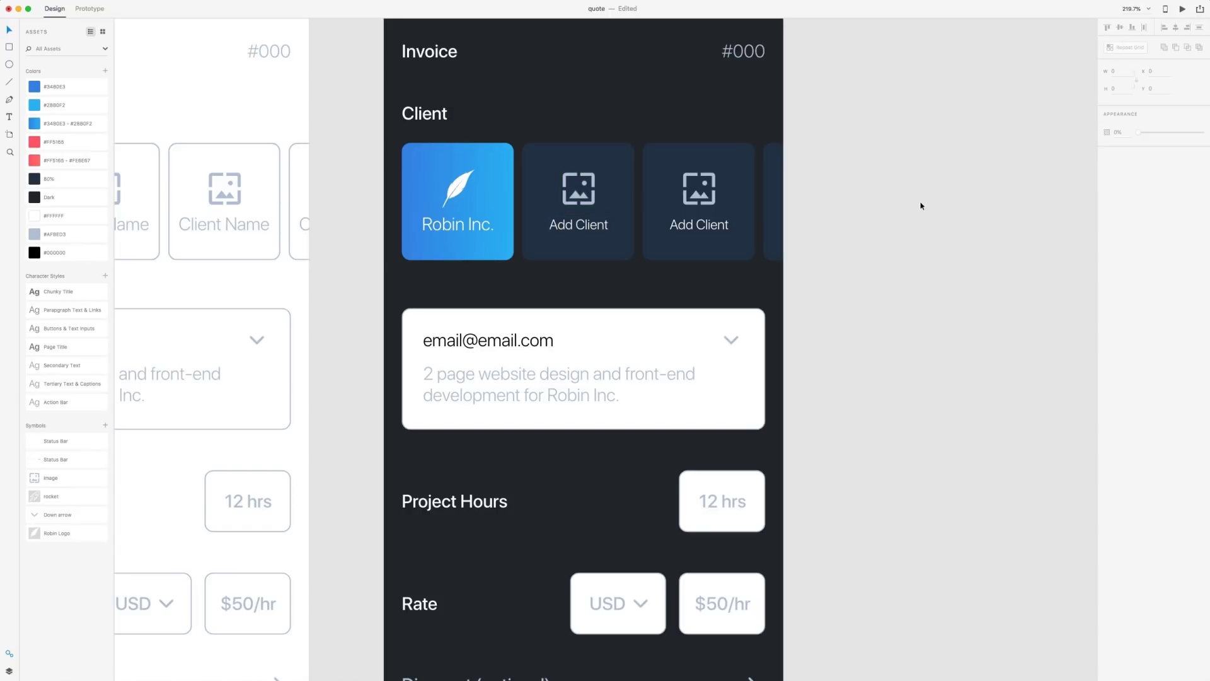
pyautogui.doubleClick(470, 230)
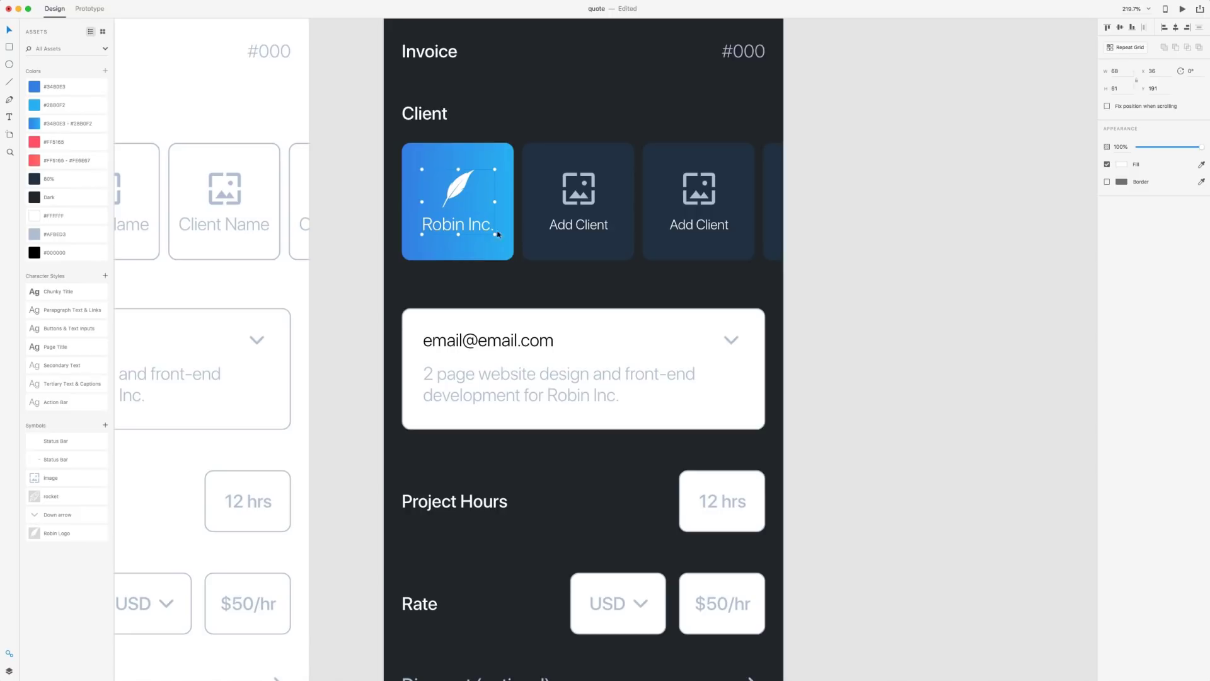
pyautogui.click(944, 230)
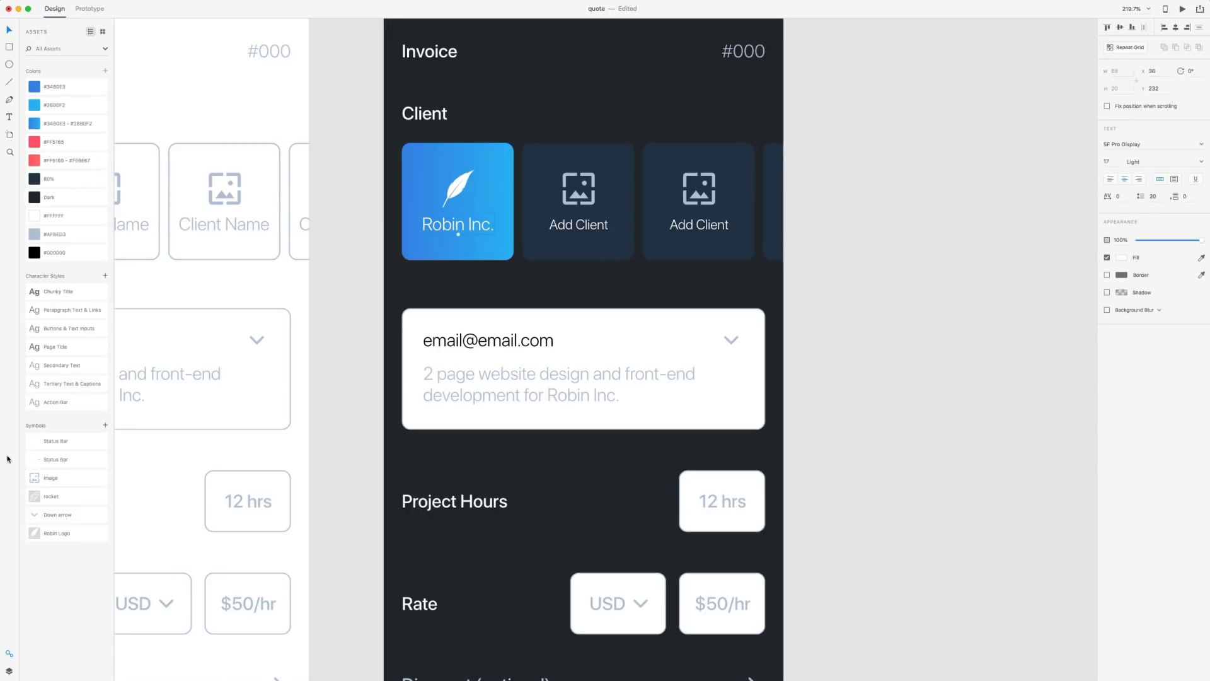
pyautogui.click(34, 386)
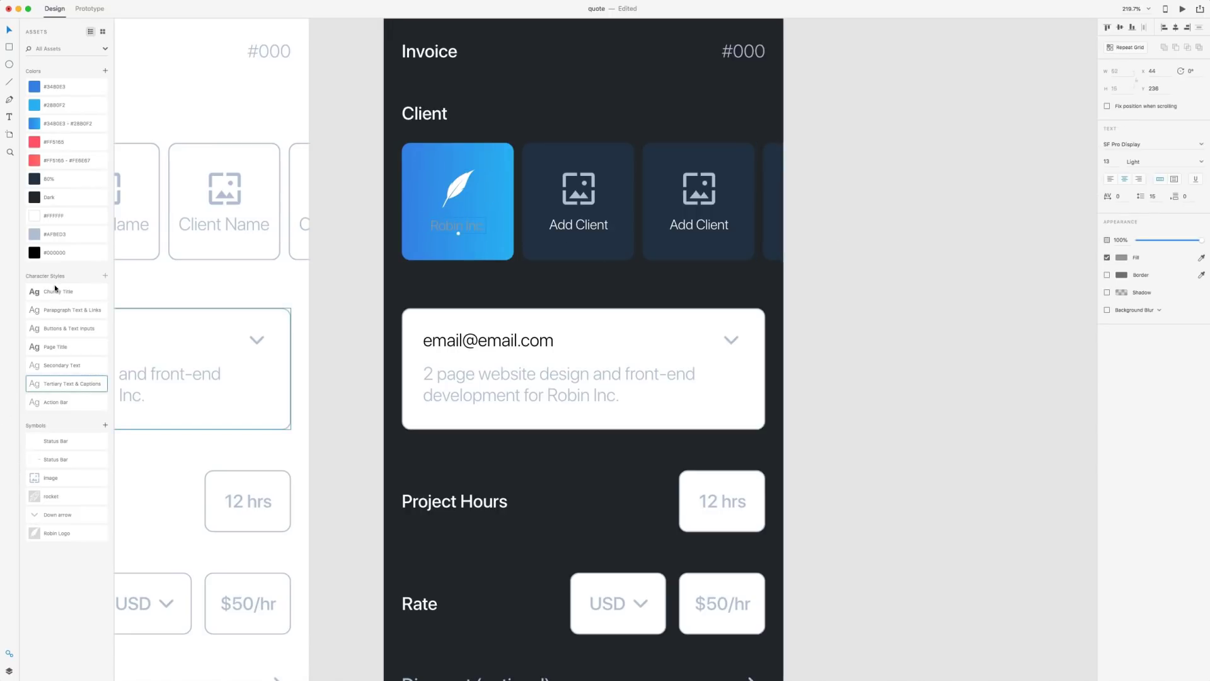
pyautogui.click(35, 217)
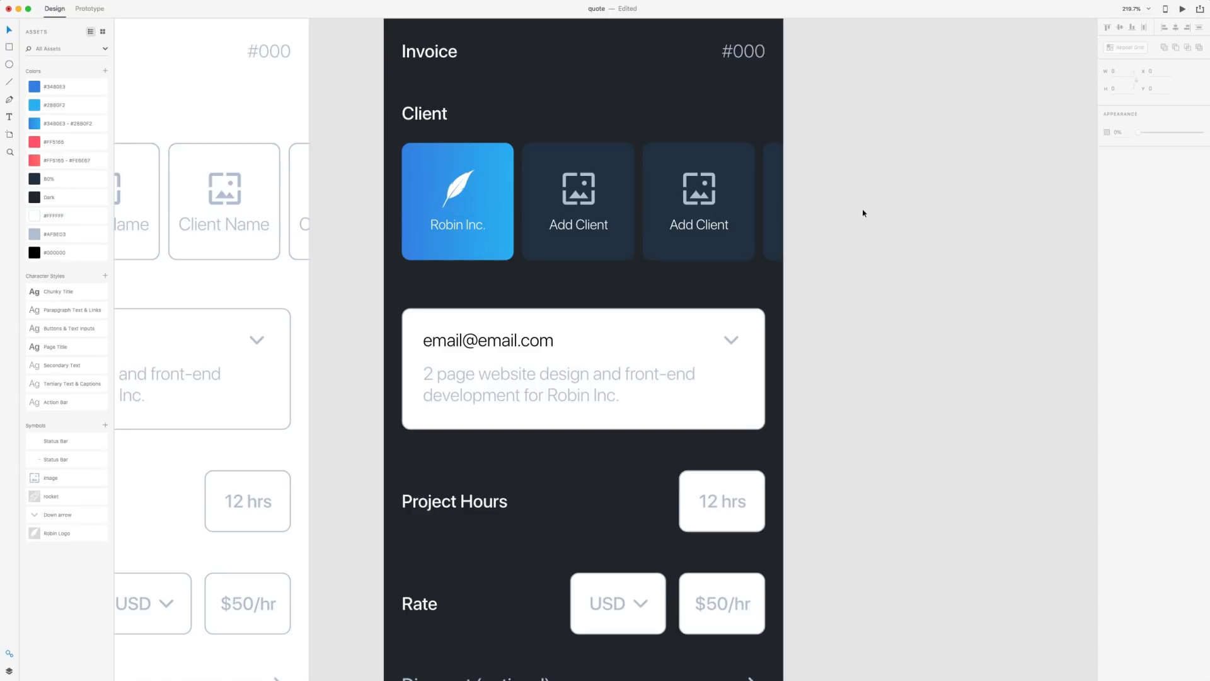
# Add a drop shadow to the row of client cards and adjust its opacity
pyautogui.click(775, 174)
pyautogui.scroll(-3, 775, 173)
pyautogui.moveTo(741, 156); pyautogui.dragTo(445, 161)
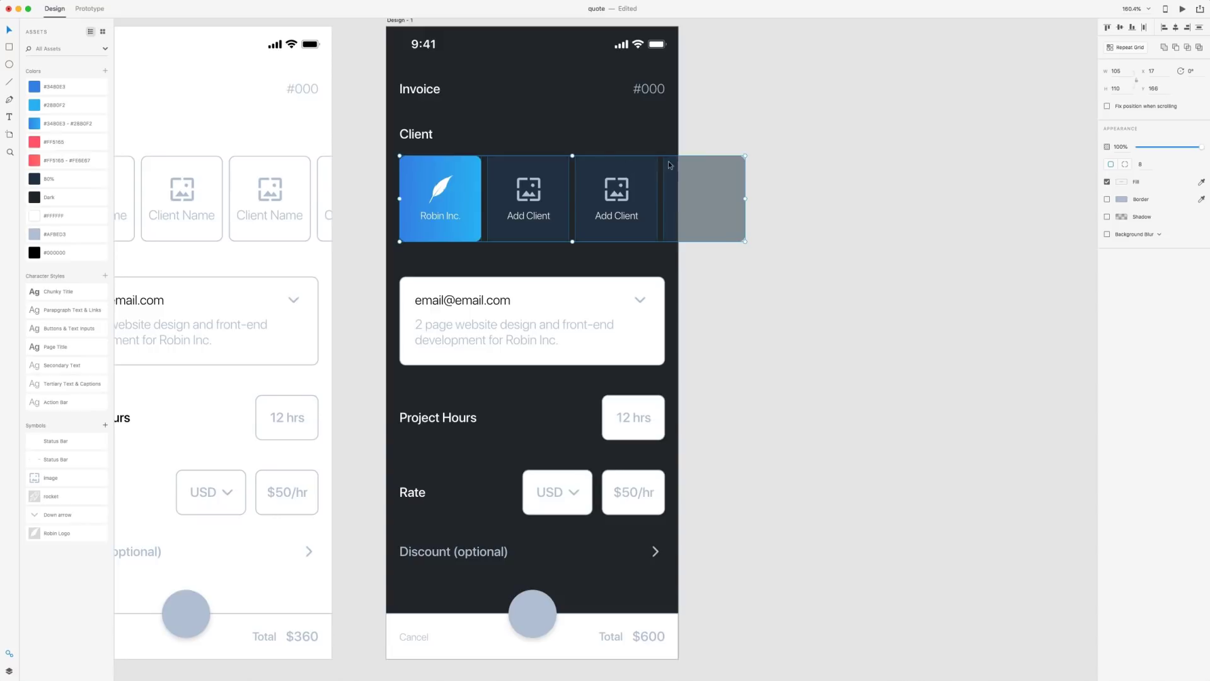
pyautogui.click(1107, 217)
pyautogui.click(888, 174)
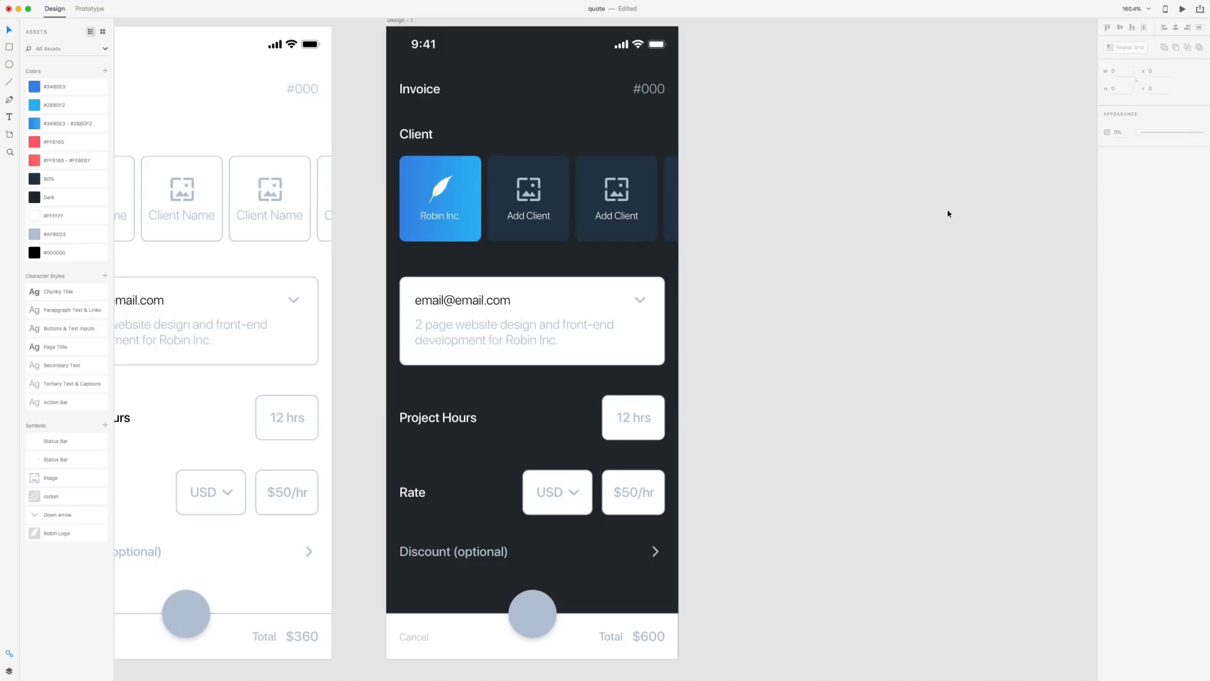
pyautogui.hscroll(-5, 910, 194)
pyautogui.scroll(2, 910, 194)
pyautogui.moveTo(918, 176); pyautogui.dragTo(512, 189)
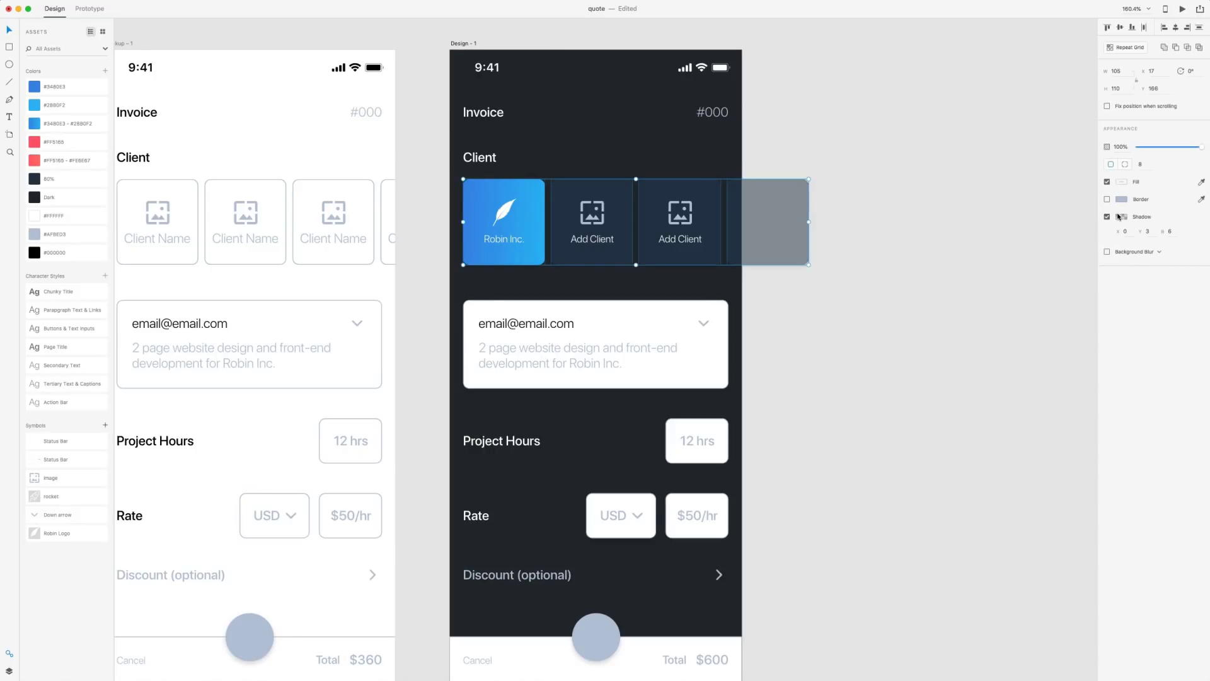
pyautogui.click(1119, 217)
pyautogui.moveTo(1101, 231); pyautogui.dragTo(1100, 235)
pyautogui.click(943, 305)
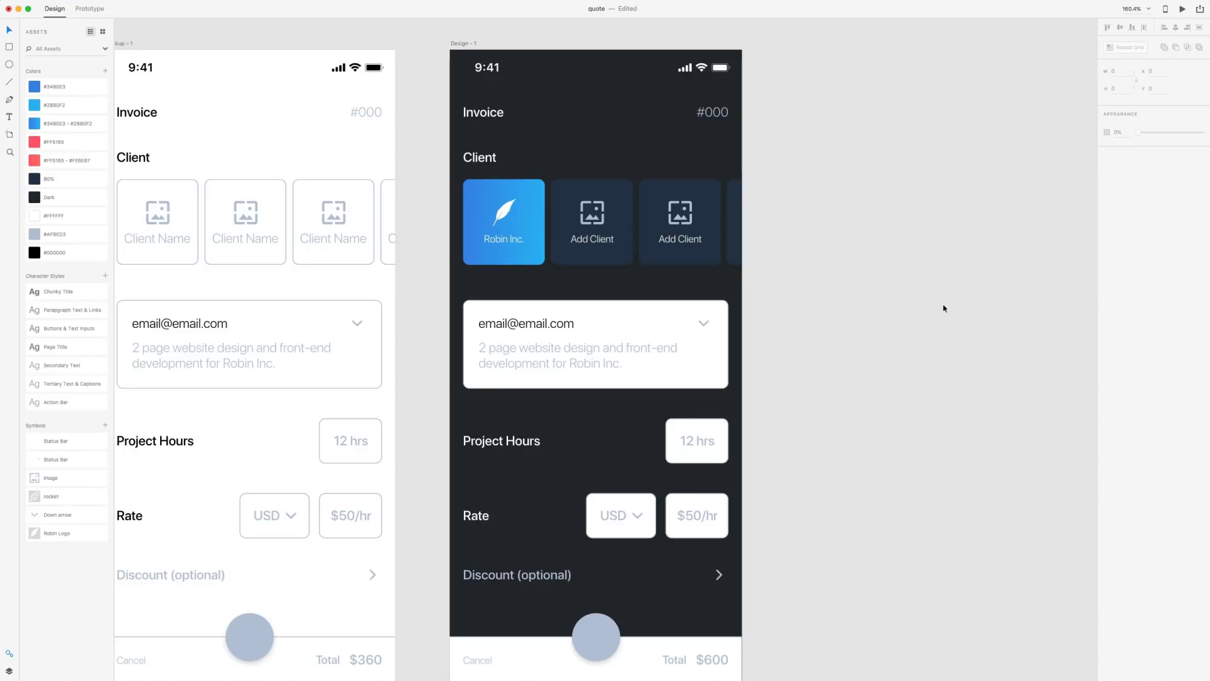
# Remove the email card's border and fill it with the dark 80% colour
pyautogui.scroll(-3, 878, 170)
pyautogui.hscroll(2, 878, 170)
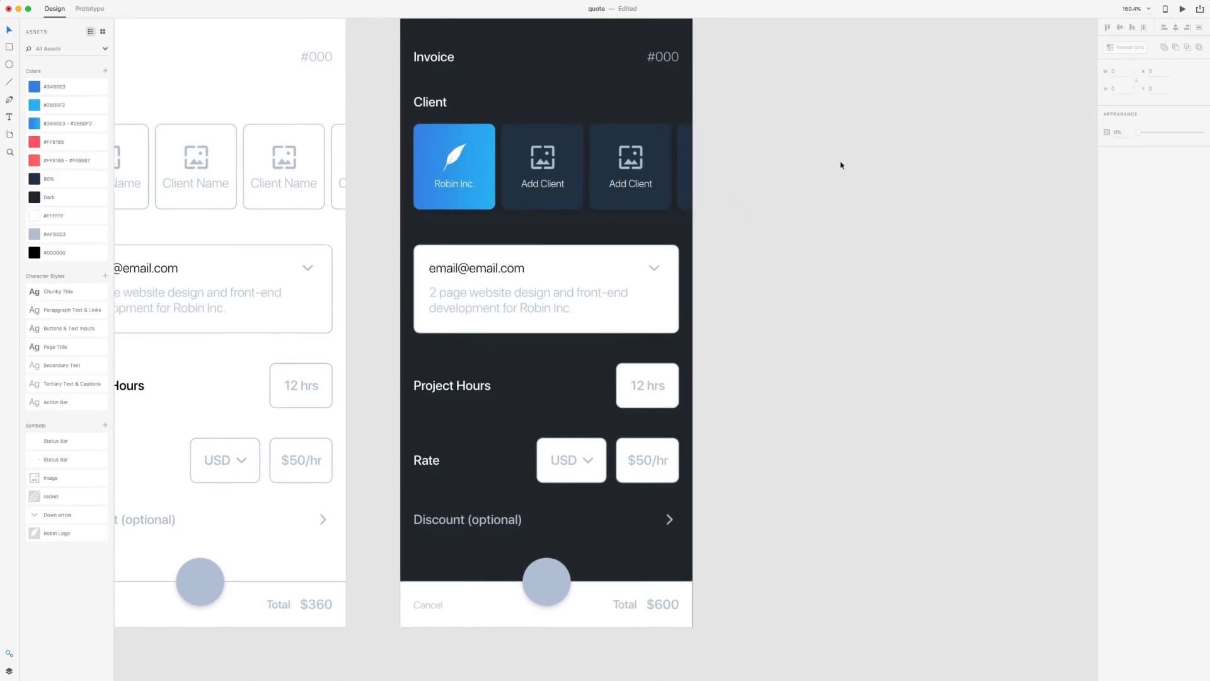
pyautogui.scroll(-1, 873, 251)
pyautogui.hscroll(1, 872, 251)
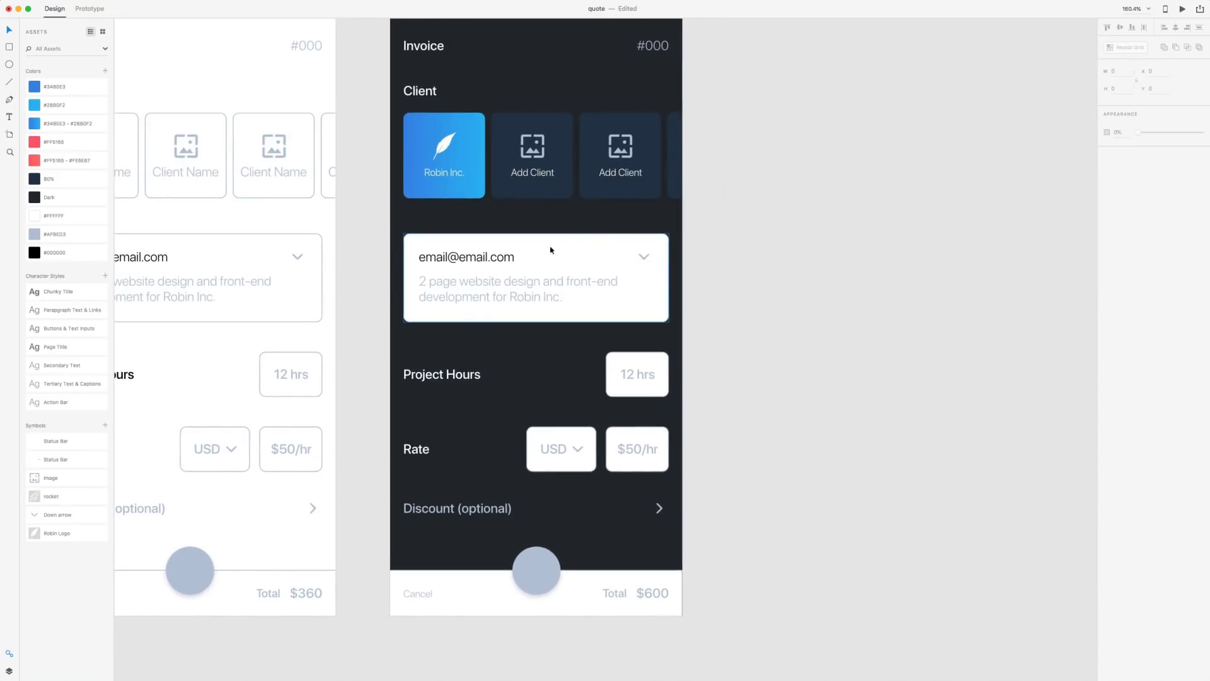
pyautogui.click(600, 245)
pyautogui.click(1107, 200)
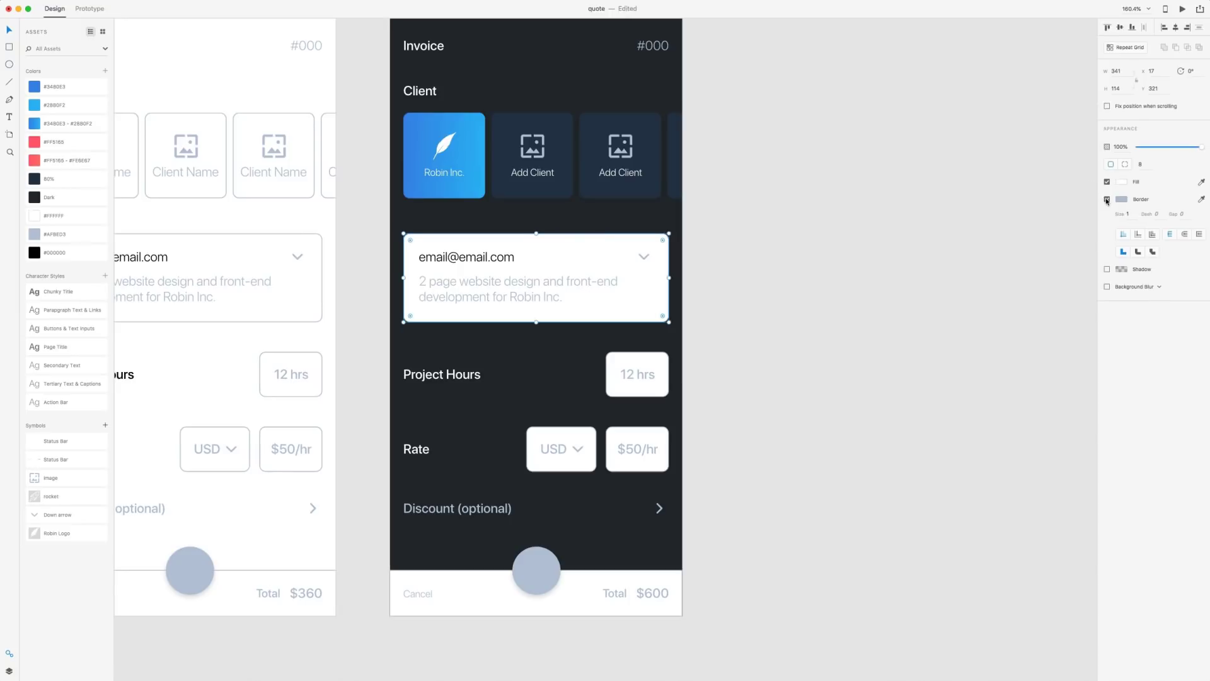
pyautogui.click(38, 180)
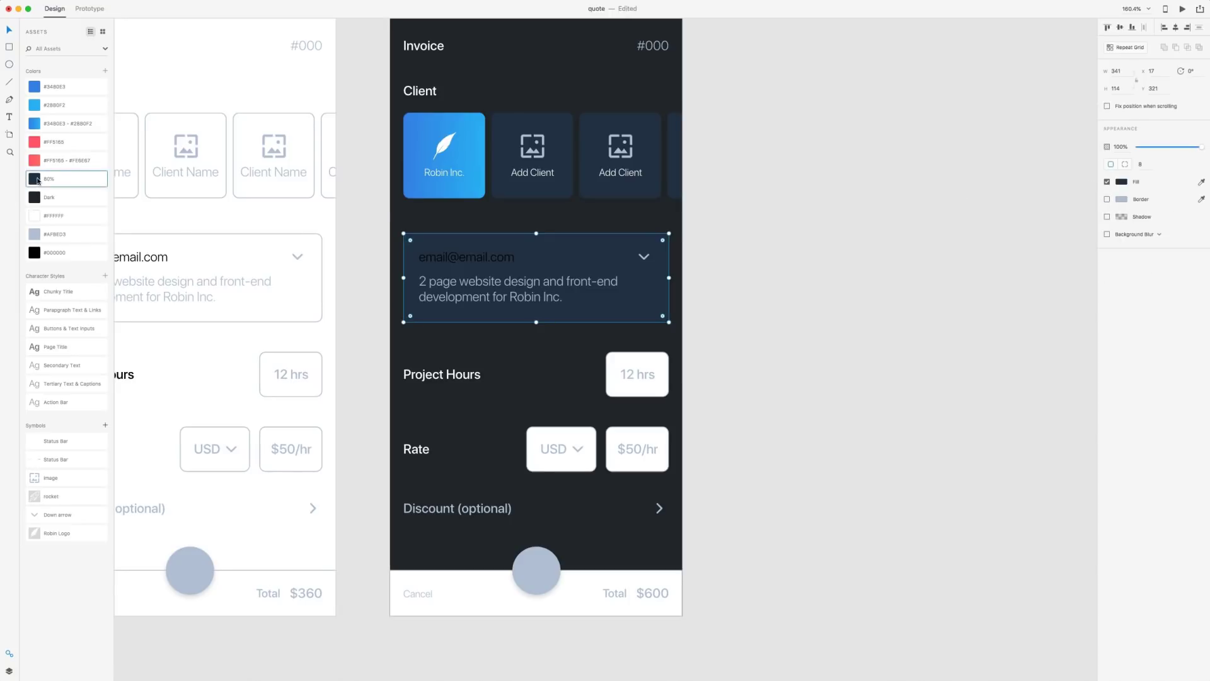
pyautogui.click(780, 181)
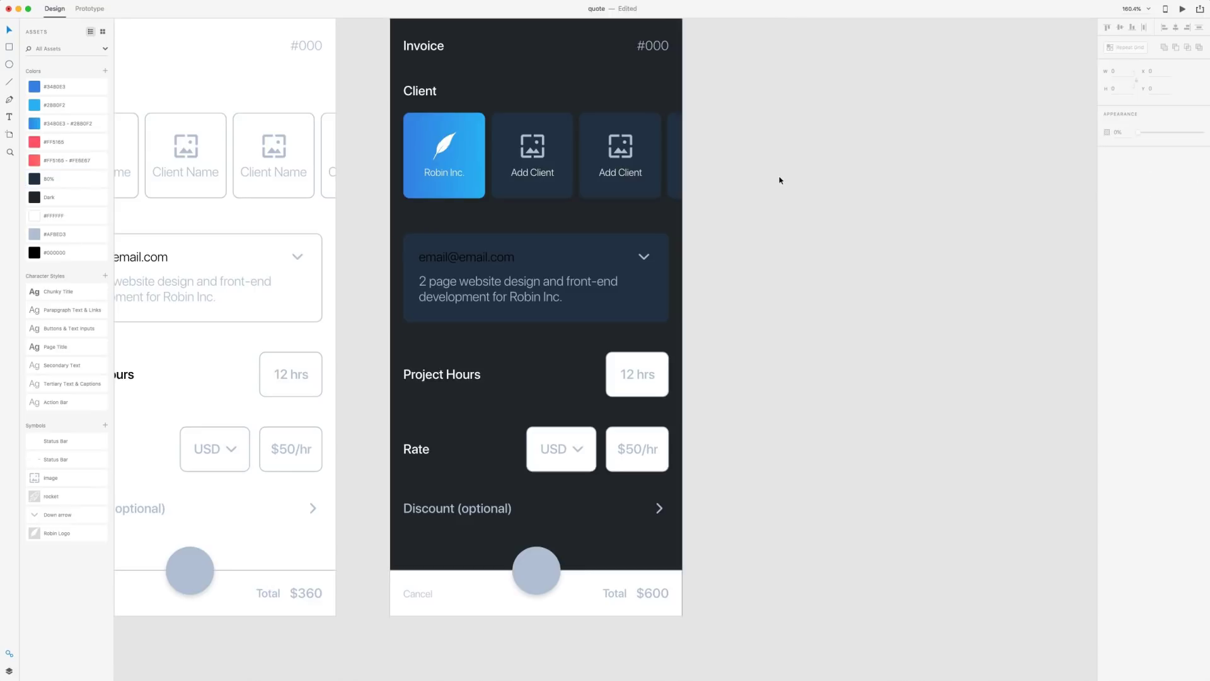
# Copy an Add Client card and paste its appearance onto the email card
pyautogui.rightClick(600, 120)
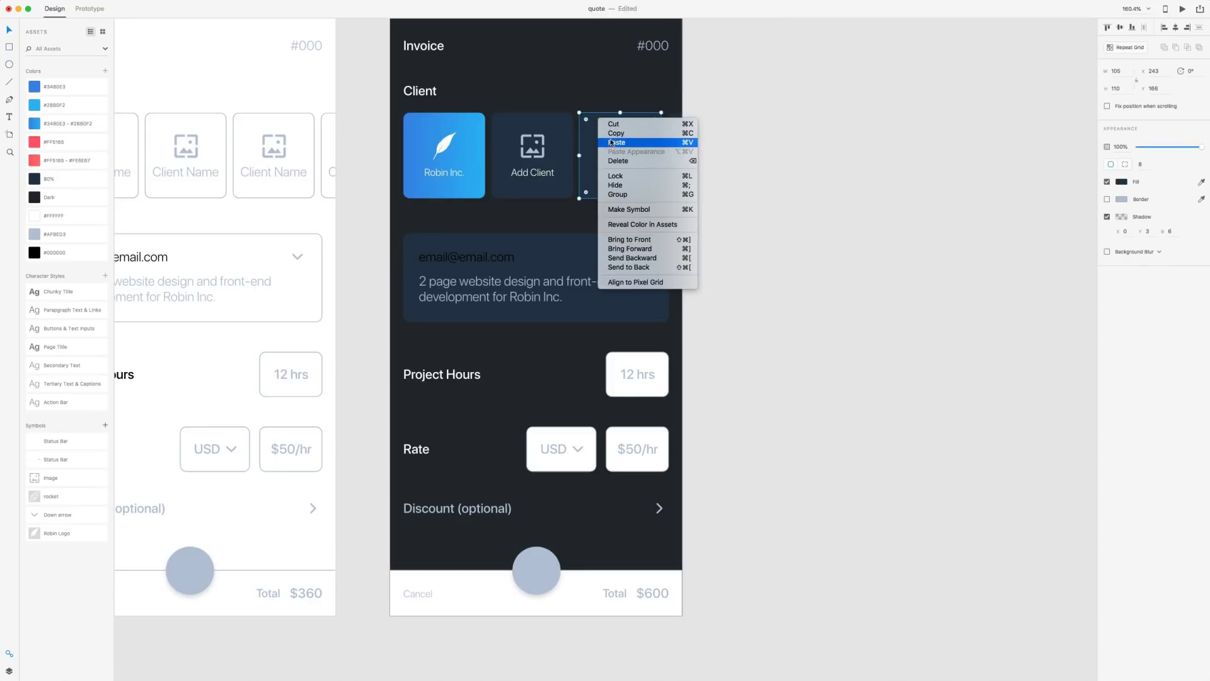
pyautogui.click(616, 142)
pyautogui.rightClick(587, 236)
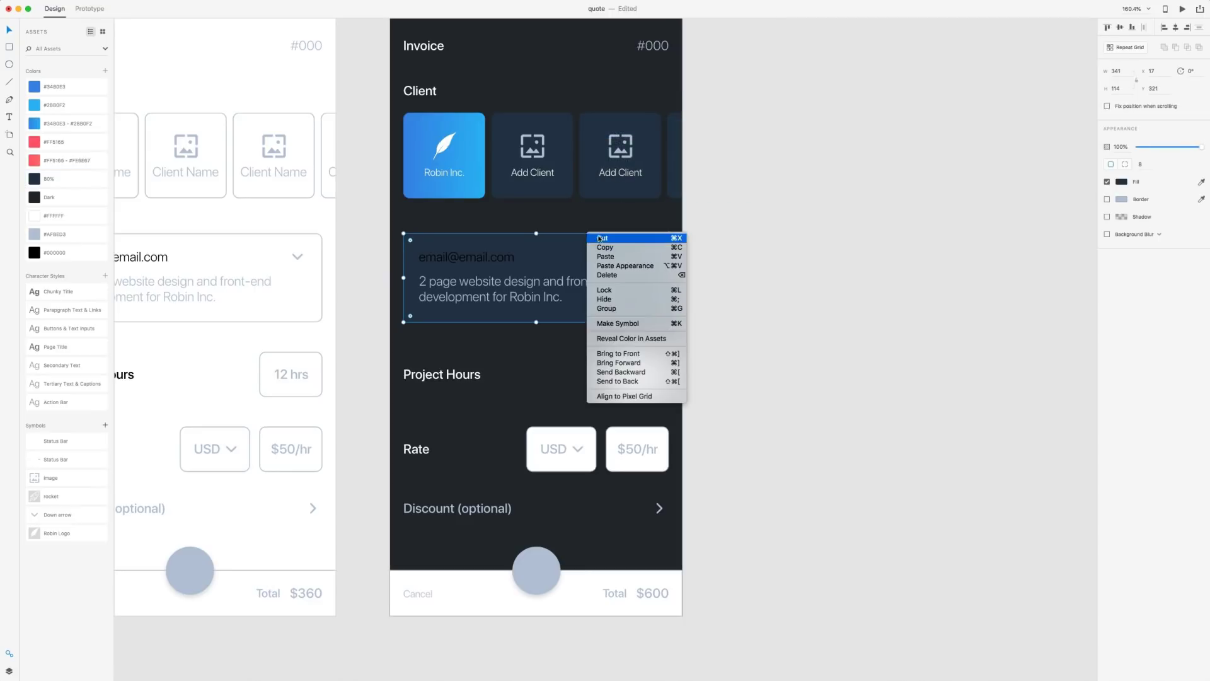
pyautogui.click(598, 266)
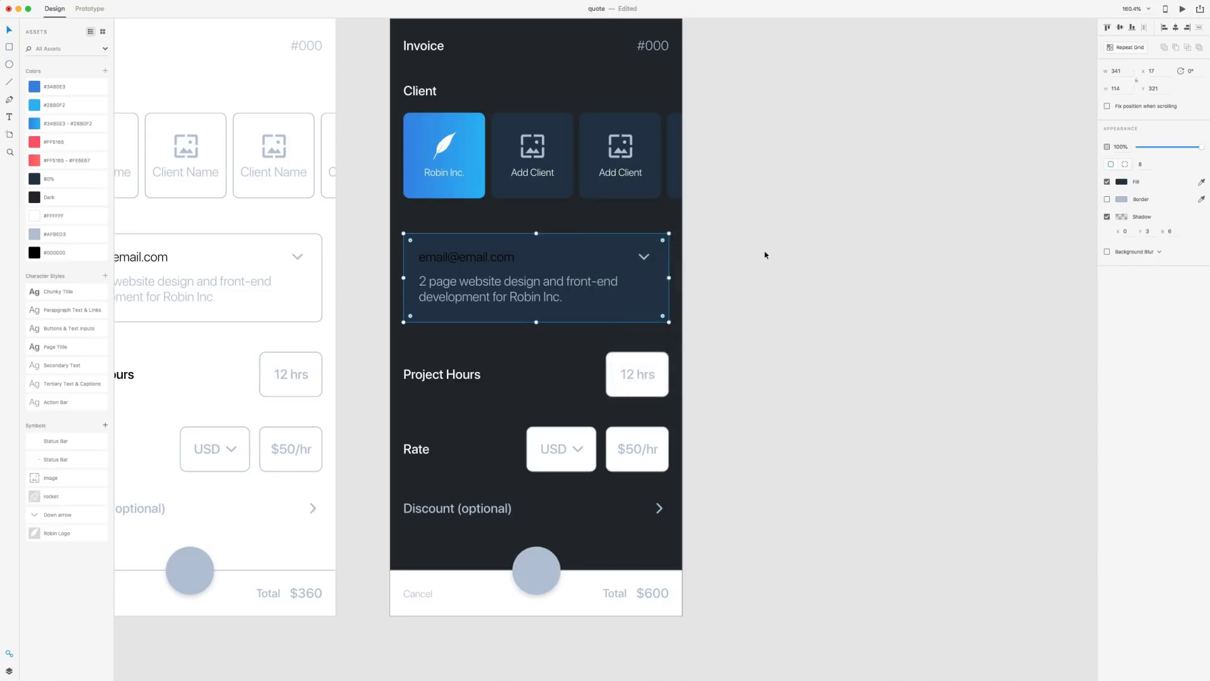
pyautogui.click(781, 296)
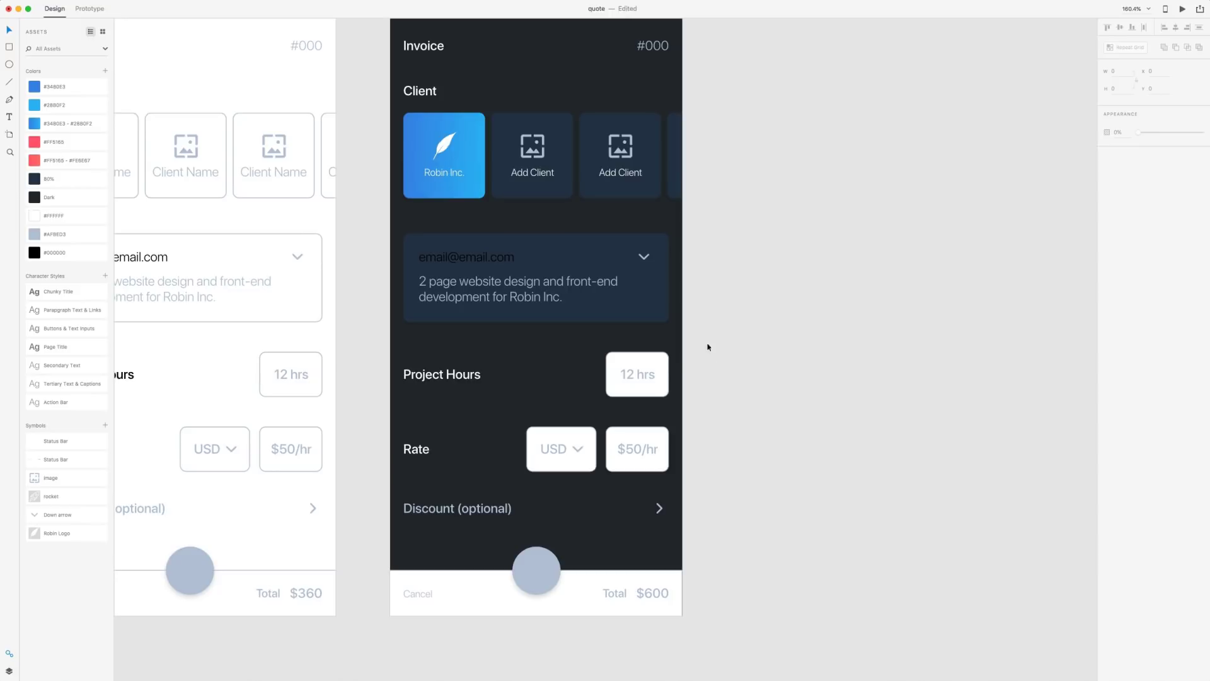
# Paste the dark card appearance onto the 12 hrs, USD and $50/hr boxes and bottom bar
pyautogui.click(631, 388)
pyautogui.keyDown('shift'); pyautogui.click(612, 440); pyautogui.keyUp('shift')
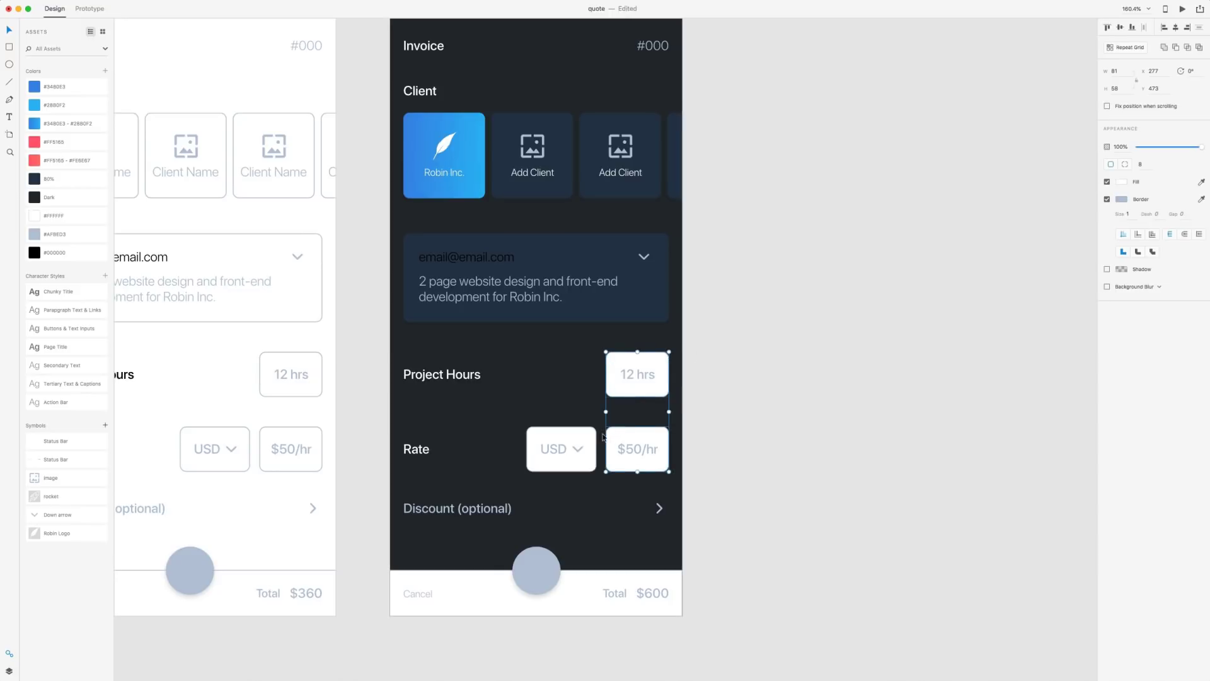
pyautogui.keyDown('shift'); pyautogui.click(580, 433); pyautogui.keyUp('shift')
pyautogui.rightClick(584, 434)
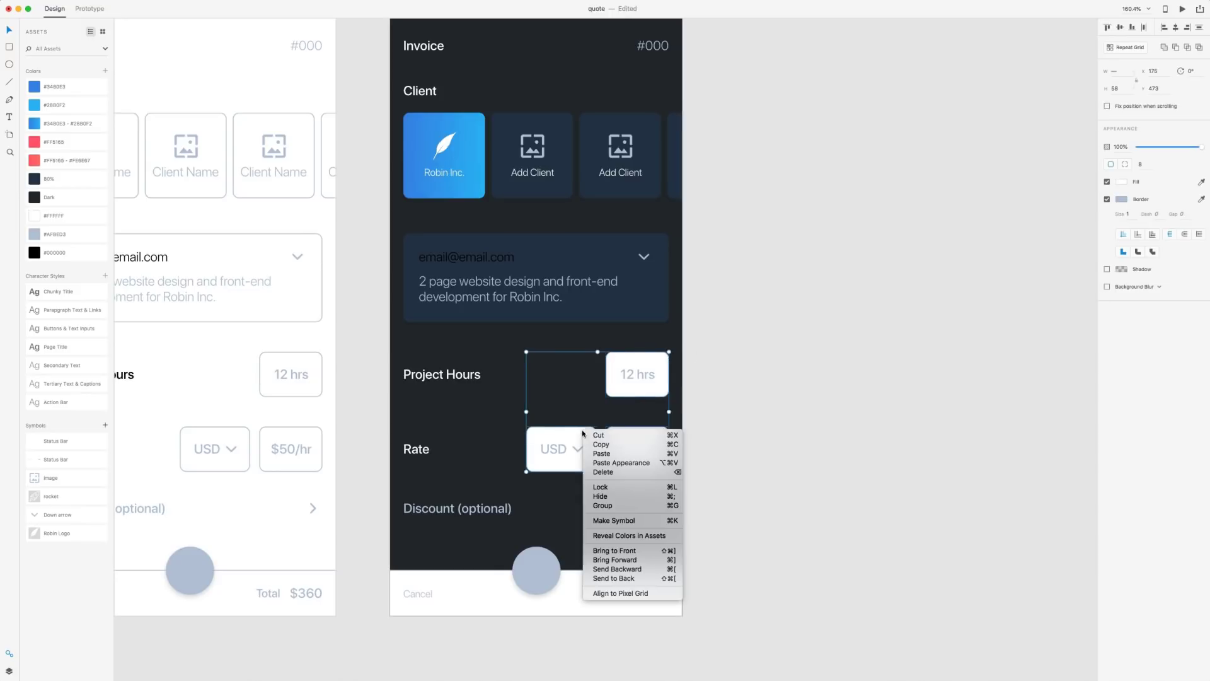
pyautogui.click(603, 463)
pyautogui.click(584, 577)
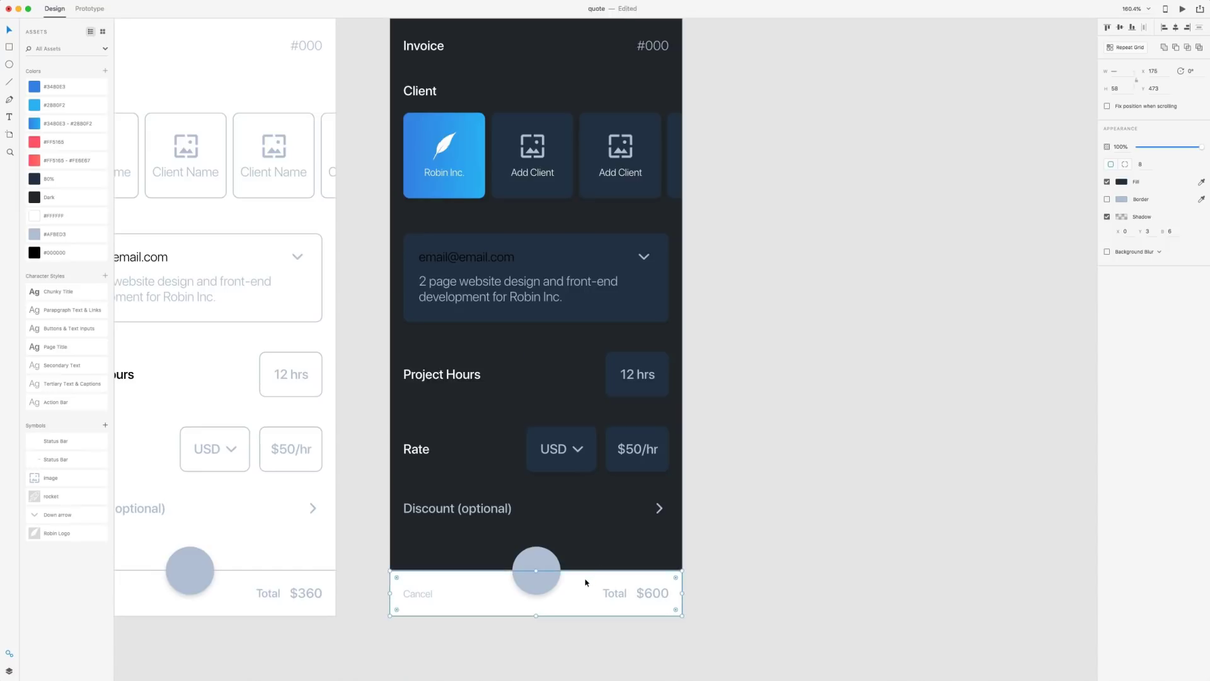
pyautogui.rightClick(586, 574)
pyautogui.click(621, 603)
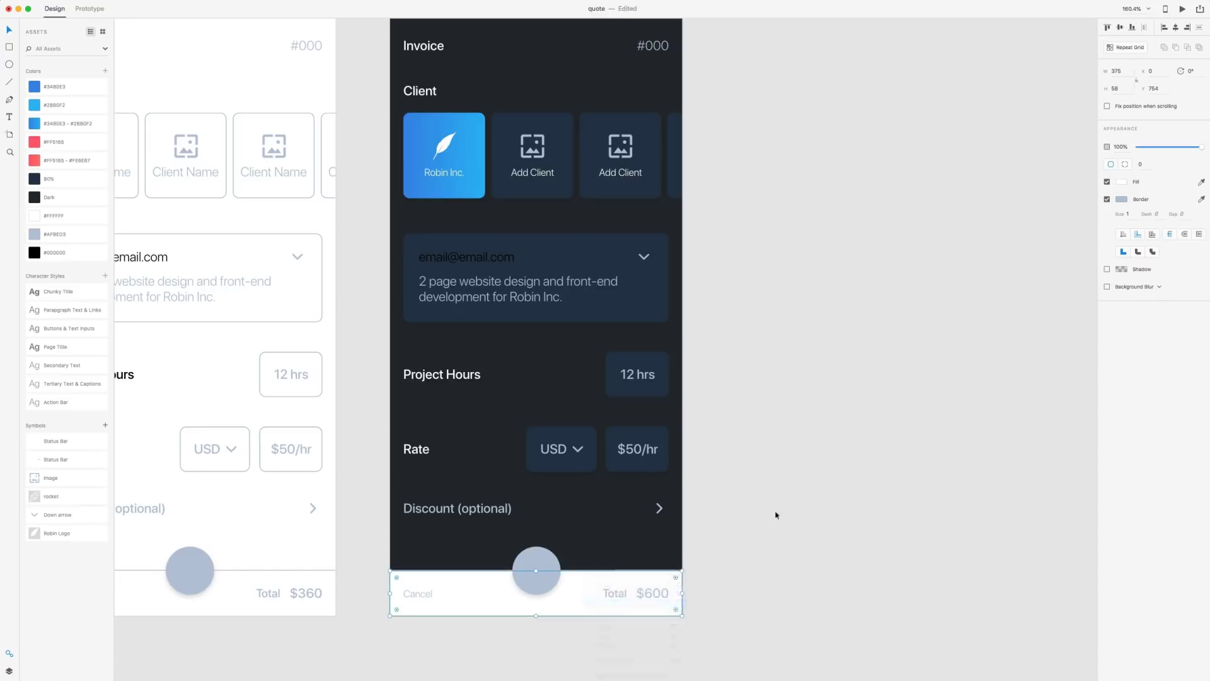
pyautogui.click(830, 418)
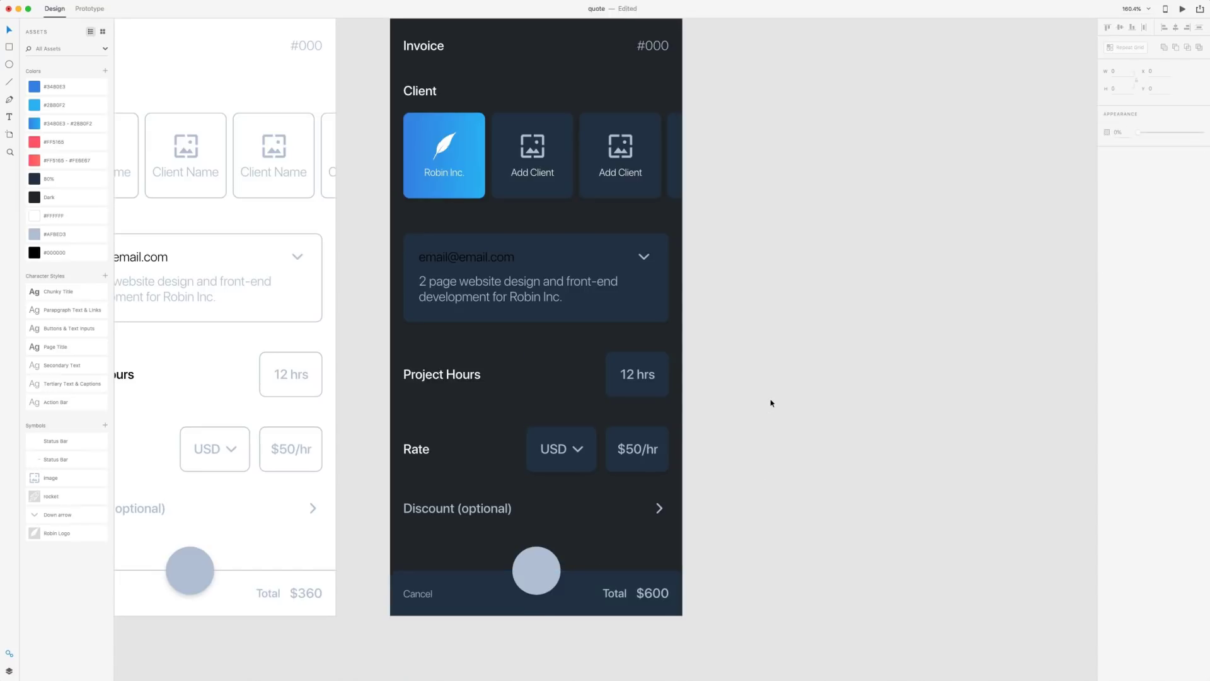
pyautogui.hscroll(-3, 771, 403)
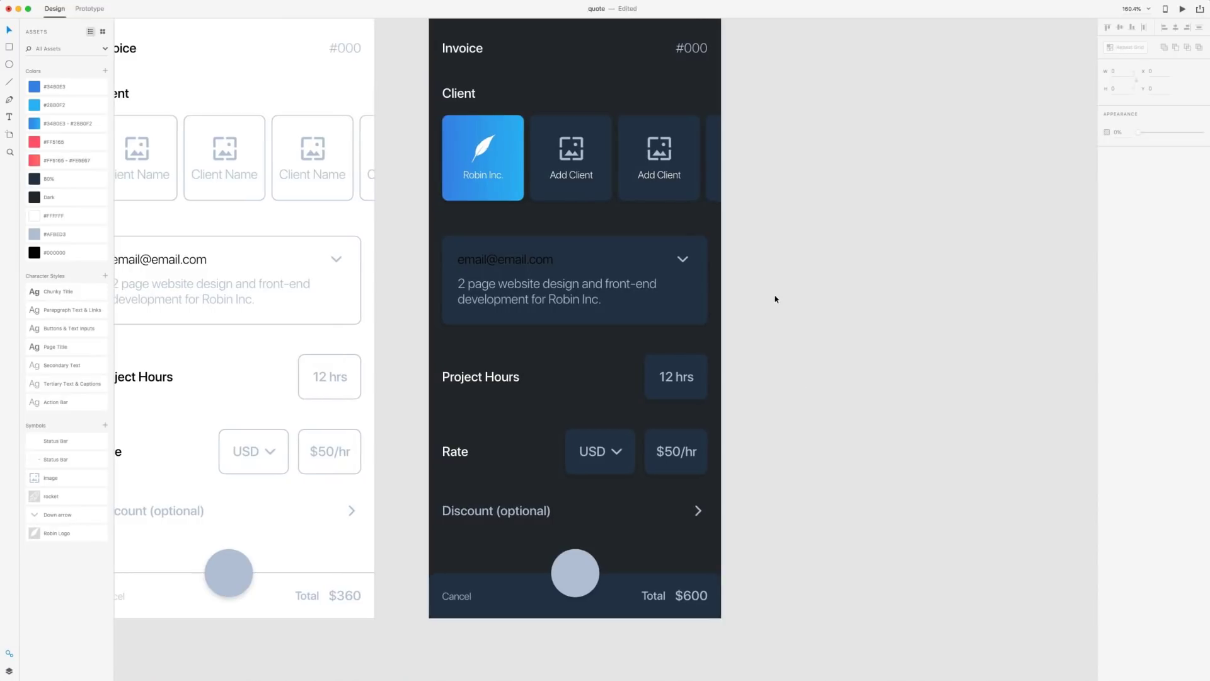
pyautogui.click(507, 261)
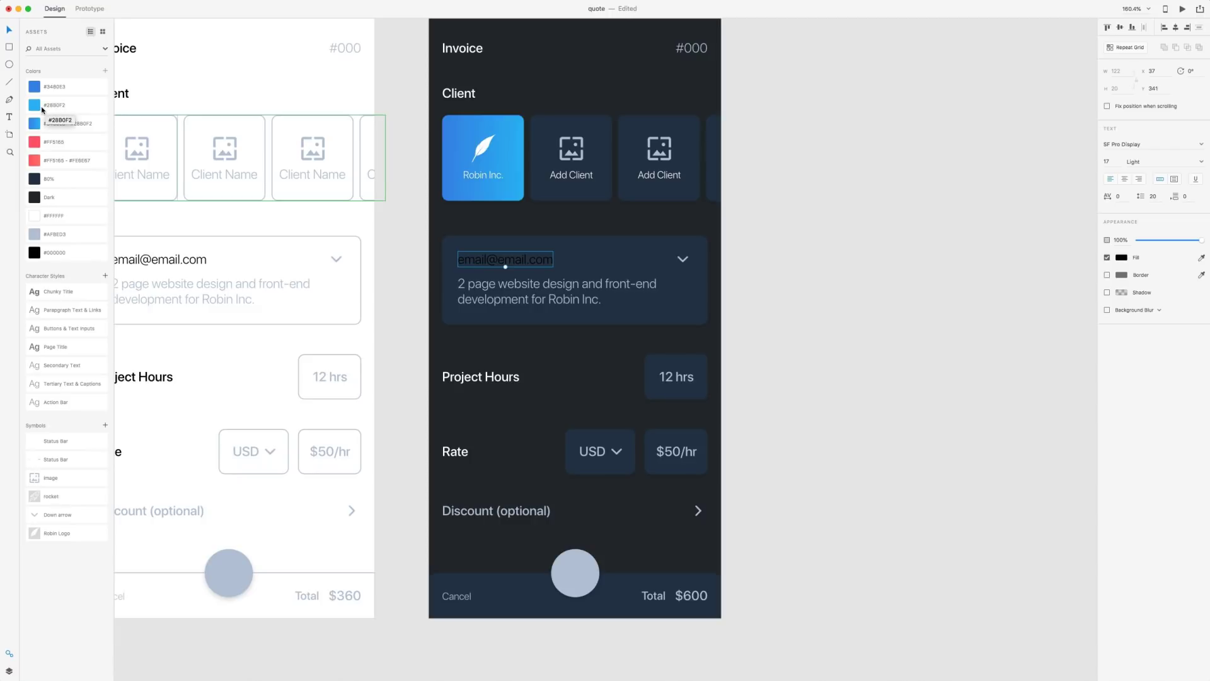
pyautogui.click(43, 110)
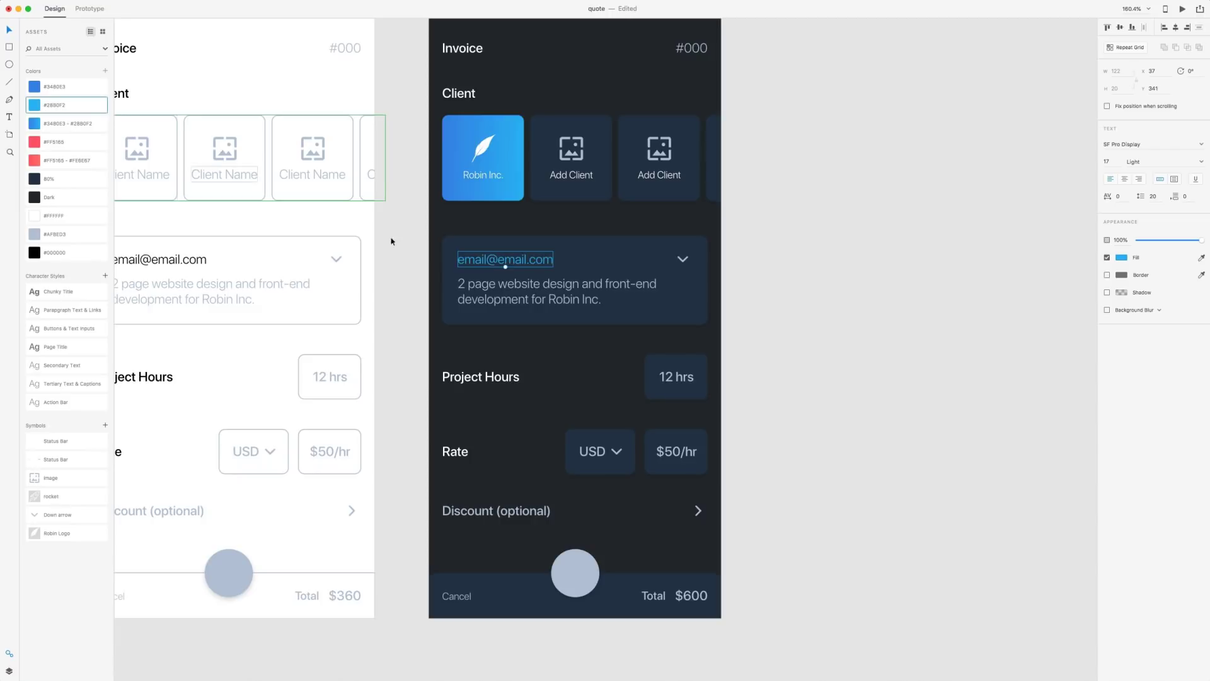
pyautogui.click(827, 300)
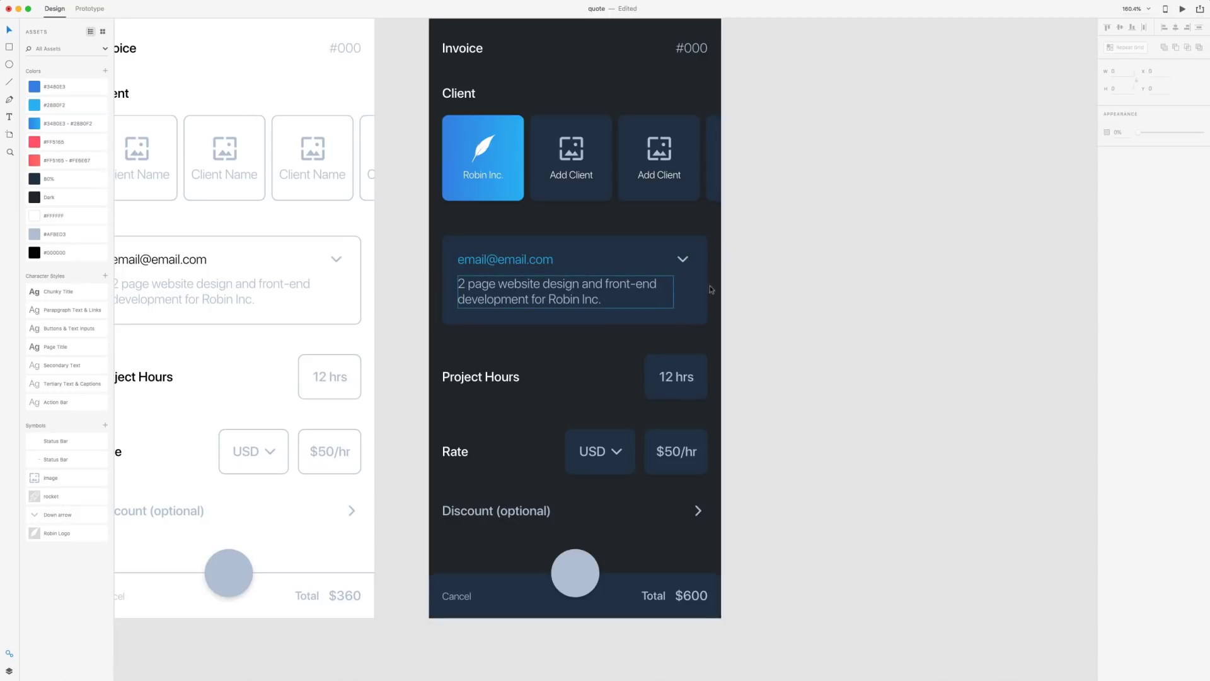
# Make the 12 hrs and $50/hr values white
pyautogui.moveTo(834, 335); pyautogui.dragTo(830, 285)
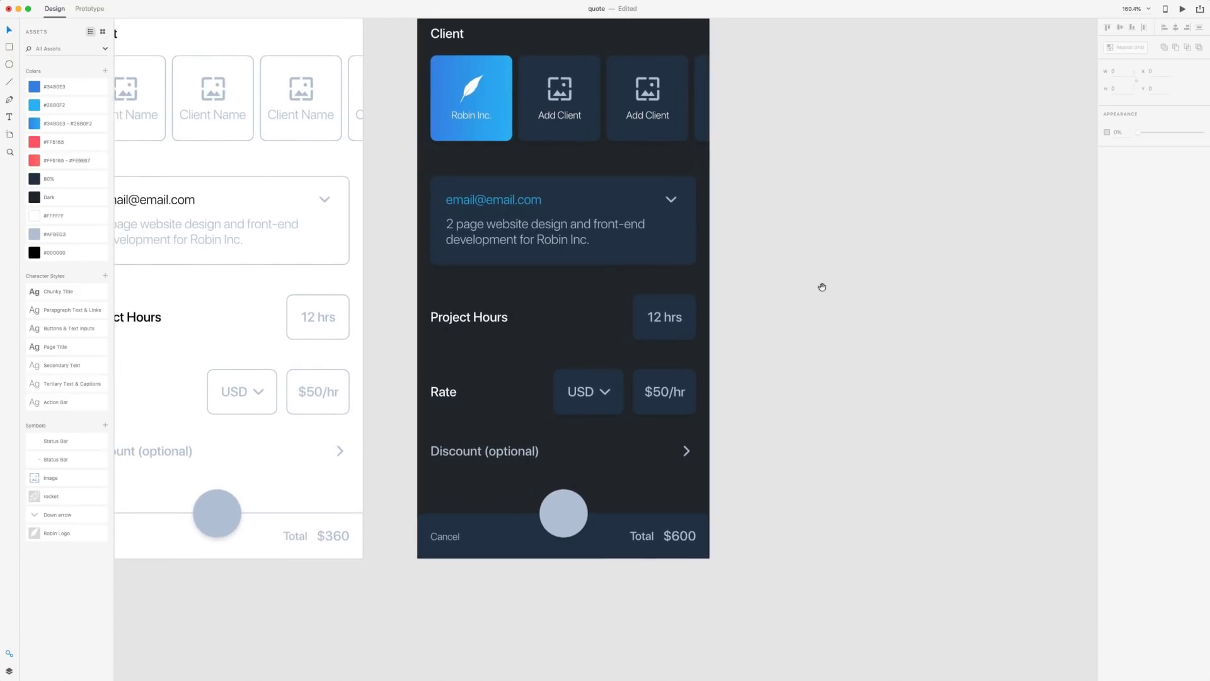
pyautogui.click(664, 317)
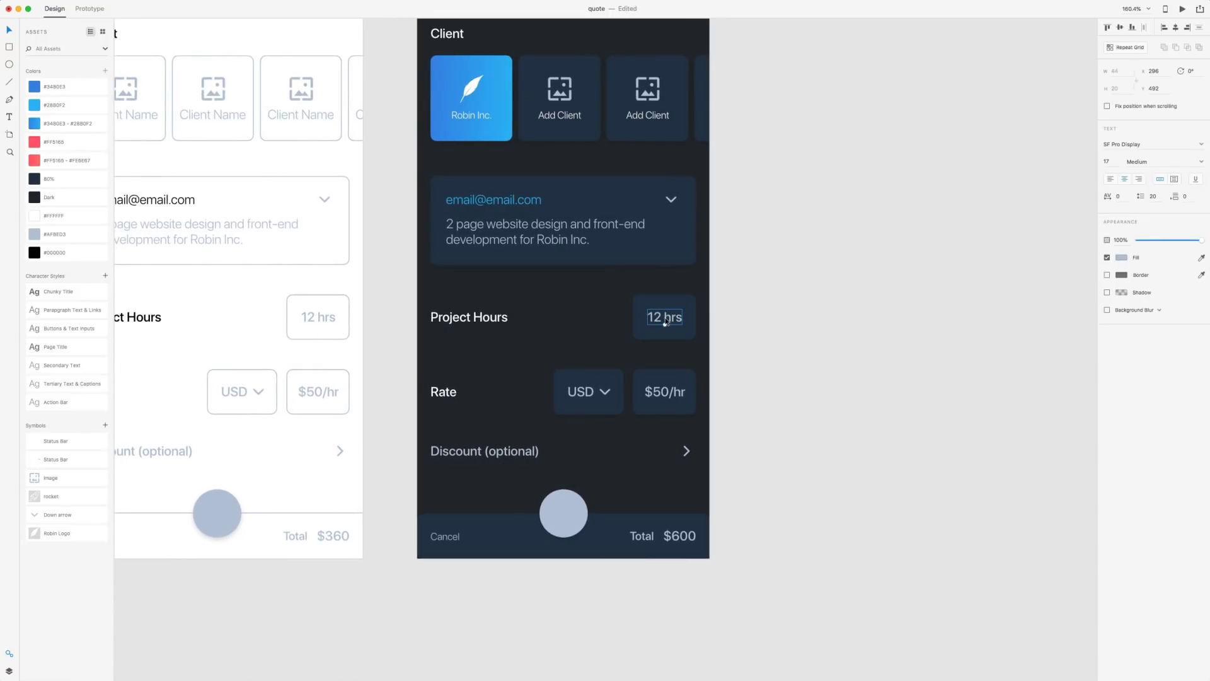
pyautogui.keyDown('shift'); pyautogui.click(665, 395); pyautogui.keyUp('shift')
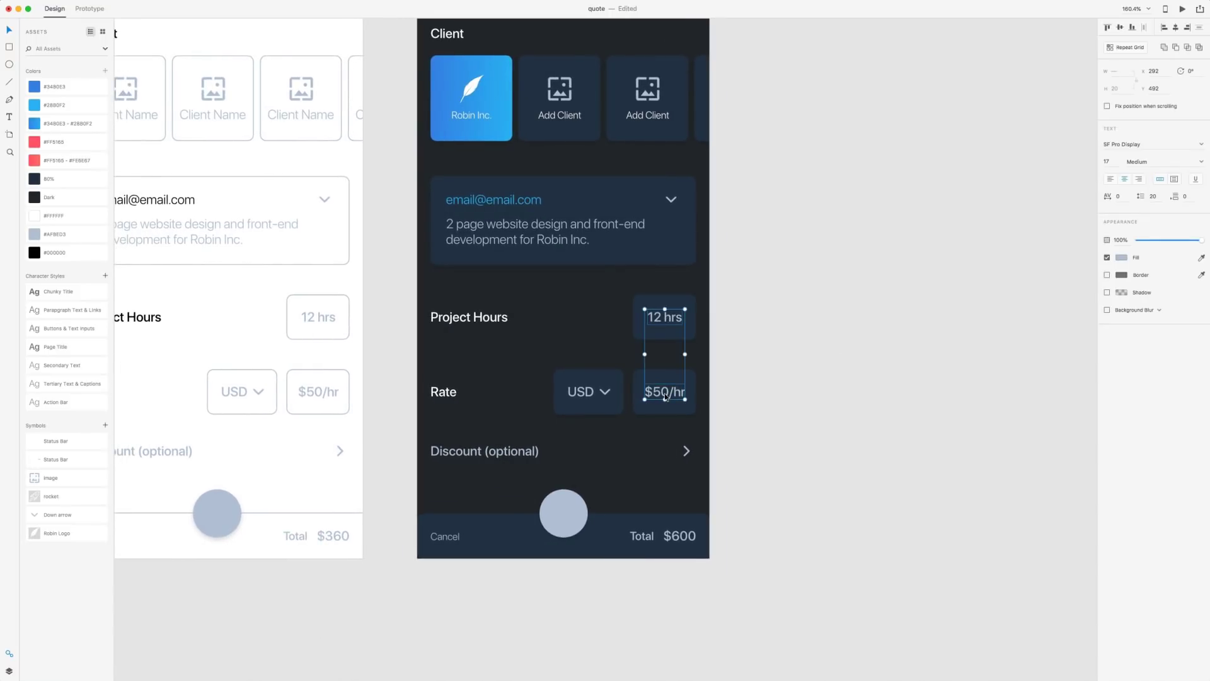
pyautogui.click(38, 218)
pyautogui.click(818, 381)
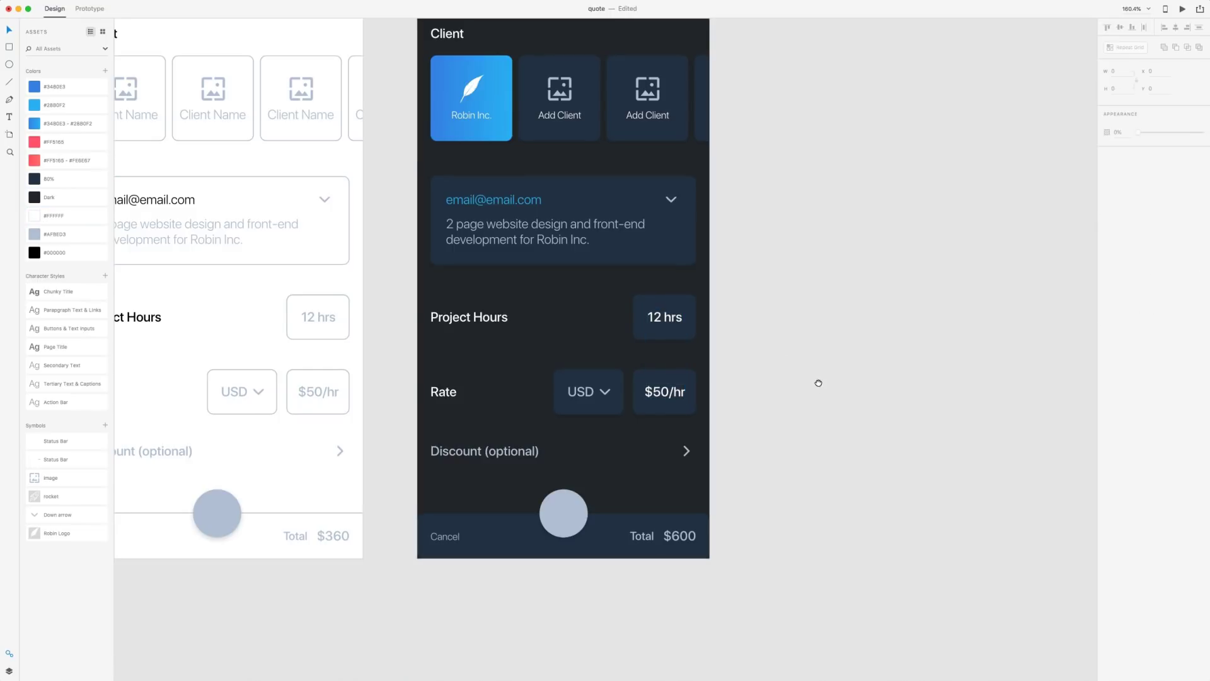
pyautogui.scroll(-2, 818, 381)
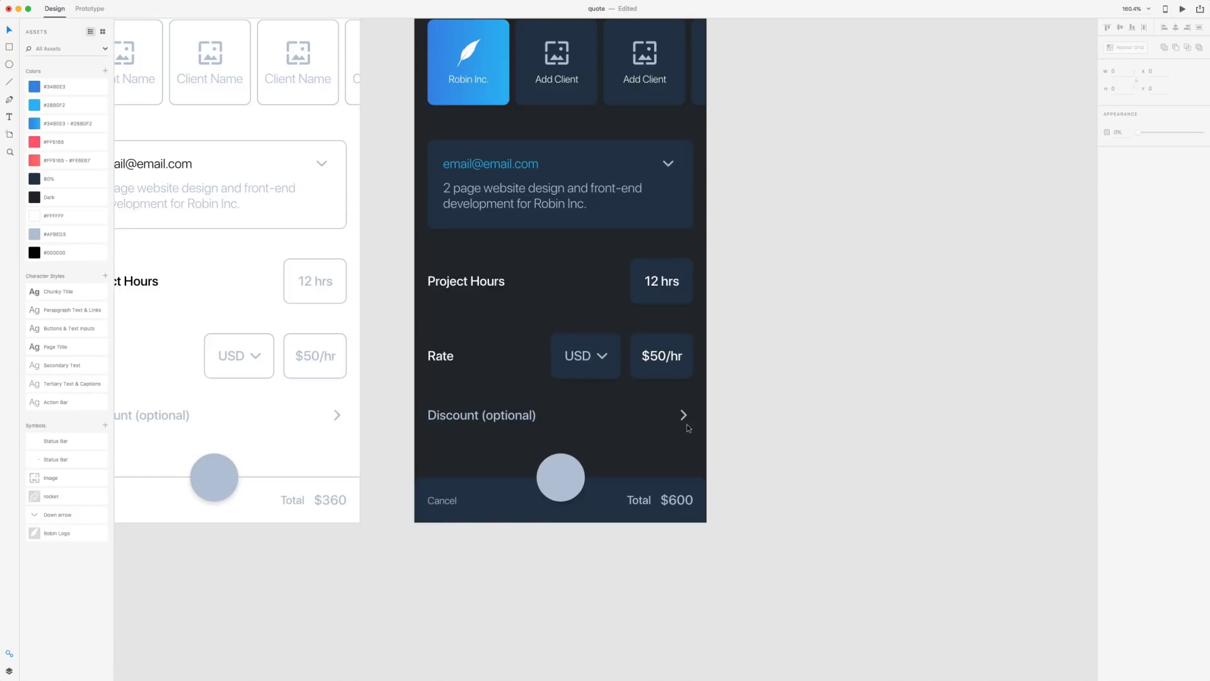
# Colour the Cancel and Total labels grey-blue #AFBED3 using the Assets swatch
pyautogui.moveTo(791, 336); pyautogui.dragTo(813, 319)
pyautogui.click(462, 483)
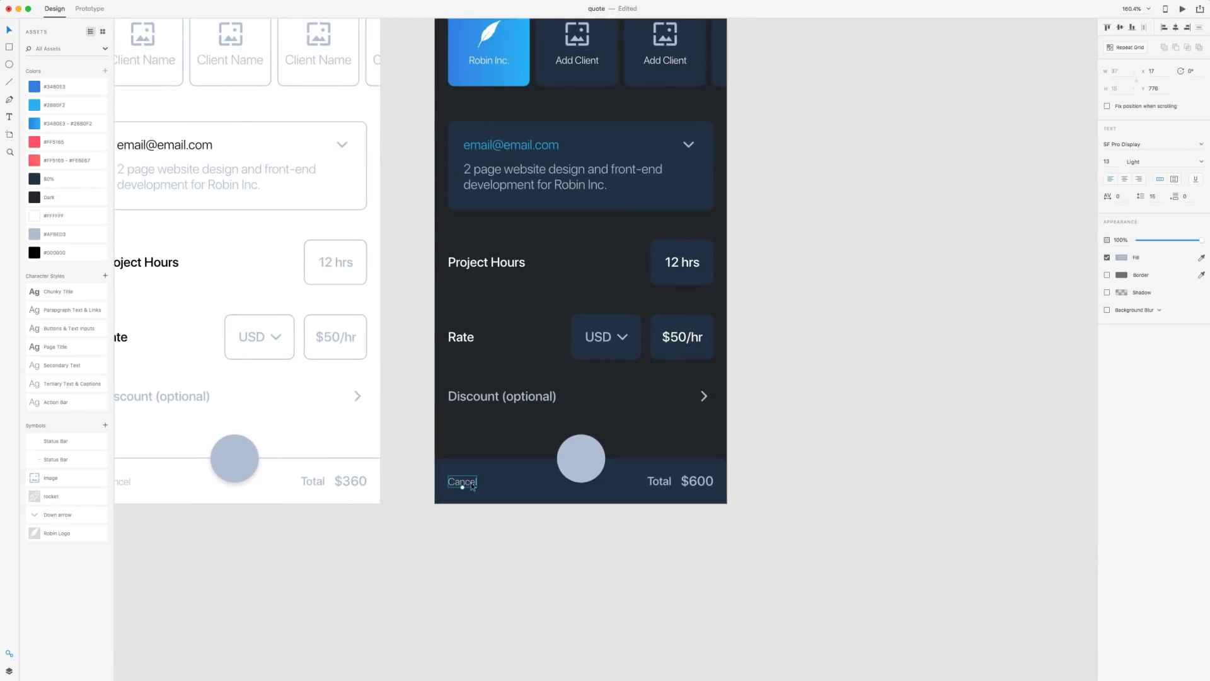
pyautogui.keyDown('shift'); pyautogui.click(671, 483); pyautogui.keyUp('shift')
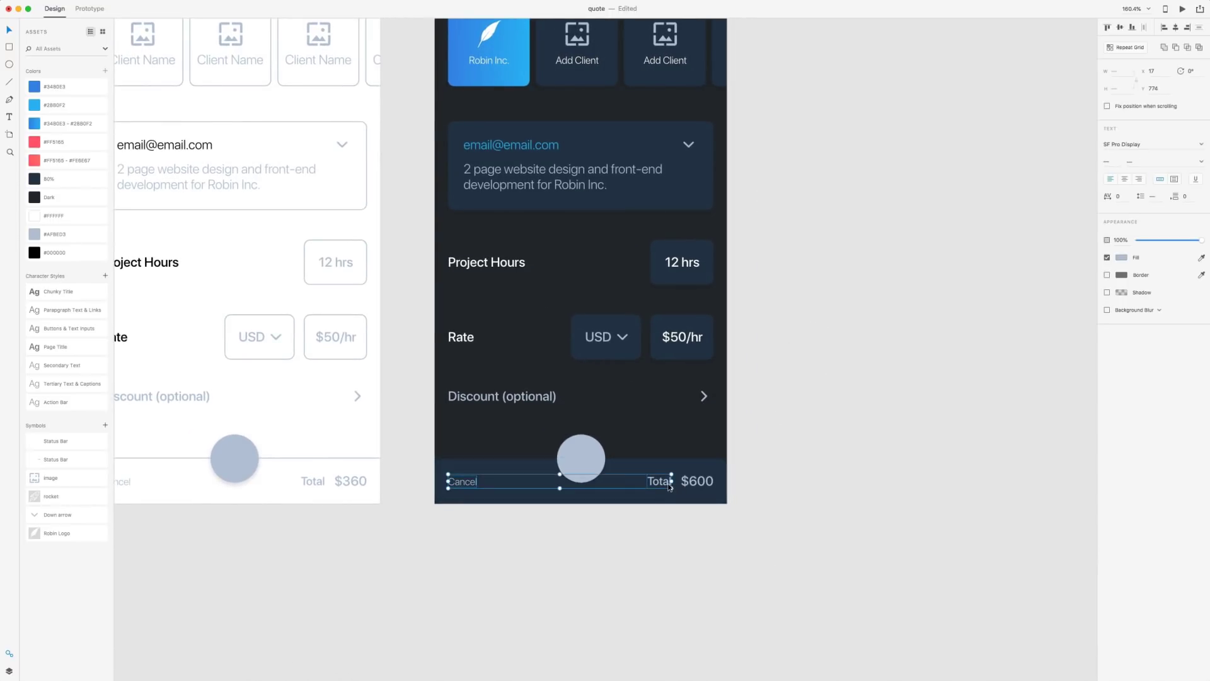
pyautogui.click(36, 235)
pyautogui.click(523, 562)
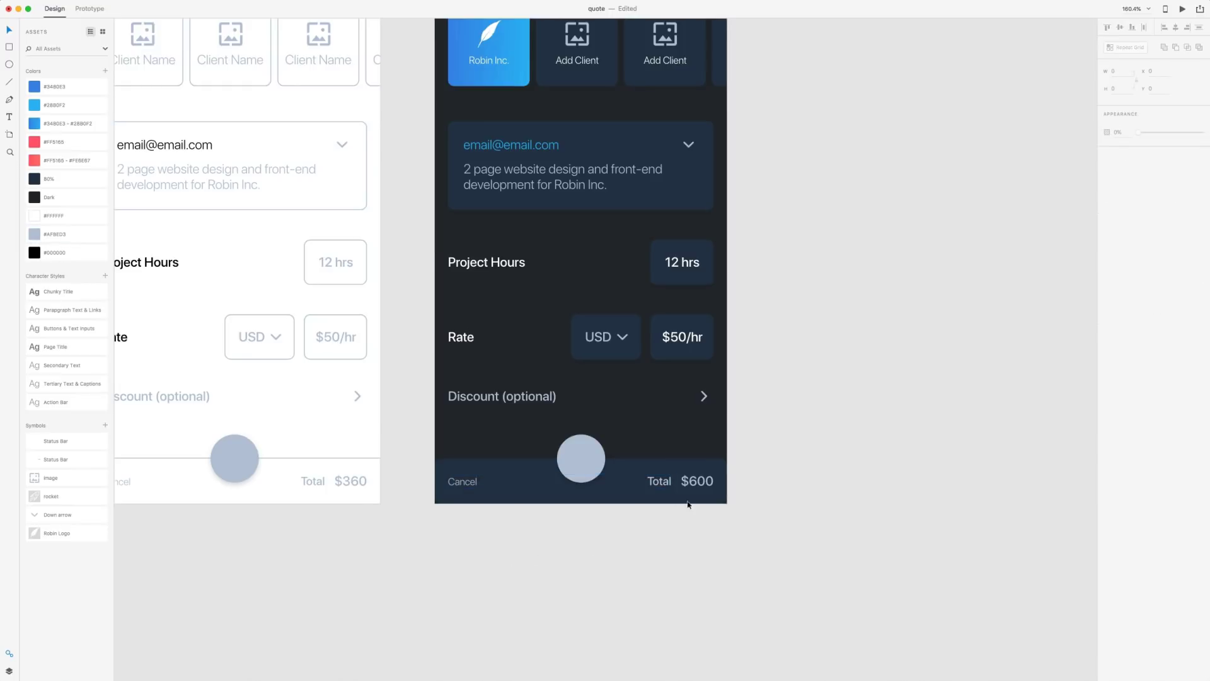
# Colour the $600 total amount light blue with the #28B0F2 swatch
pyautogui.click(697, 485)
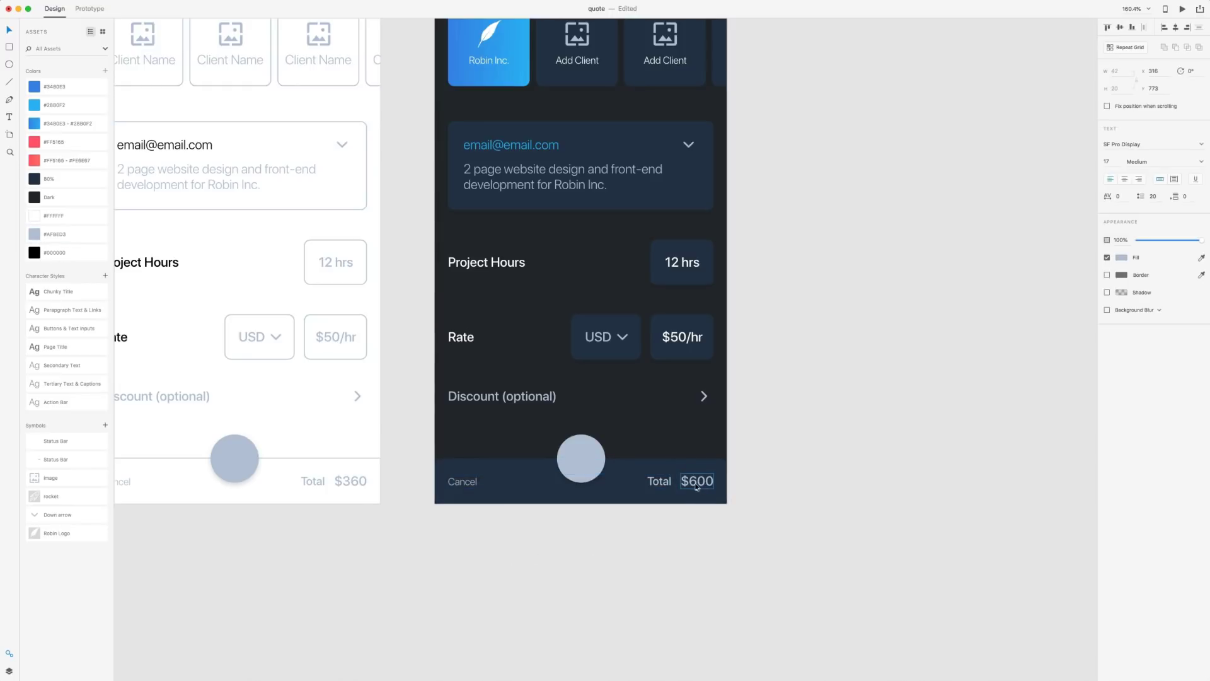
pyautogui.click(38, 106)
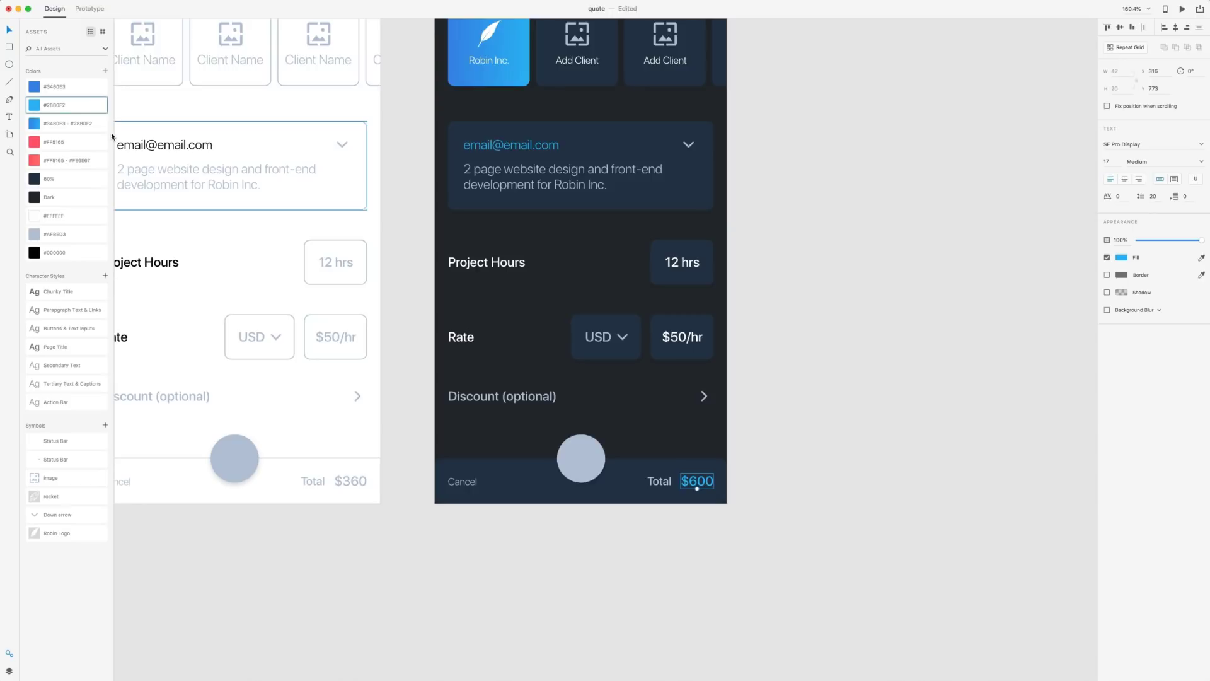
pyautogui.click(951, 441)
pyautogui.scroll(-3, 864, 335)
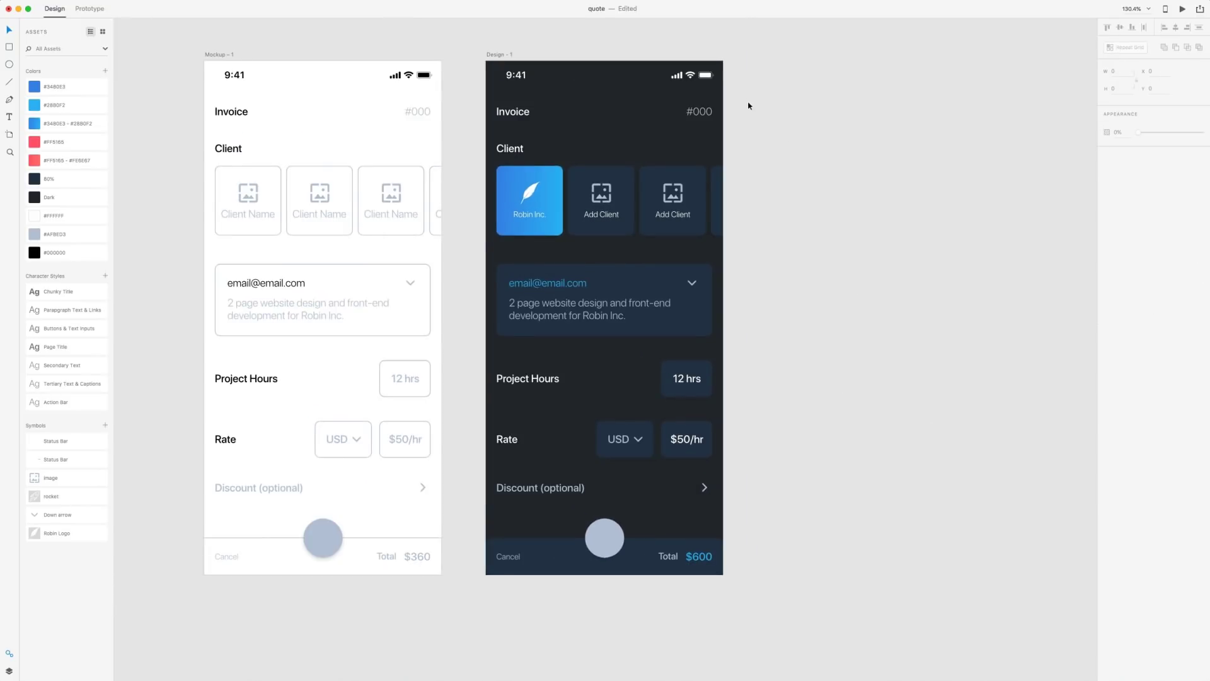
# Change the invoice number from #000 to #071
pyautogui.doubleClick(707, 112)
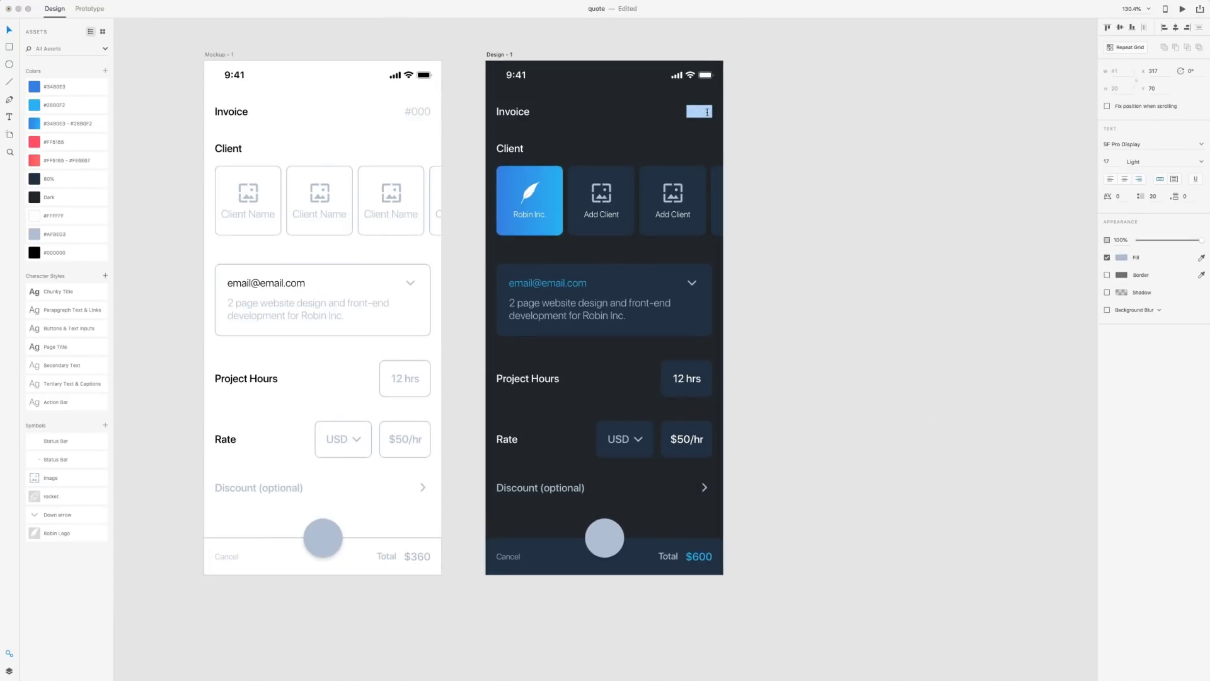
pyautogui.write('#071')
pyautogui.press('Escape')
# Replace the description's leading "2" with "Two" so it reads "Two page website design..."
pyautogui.scroll(-2, 496, 266)
pyautogui.click(496, 266)
pyautogui.doubleClick(496, 266)
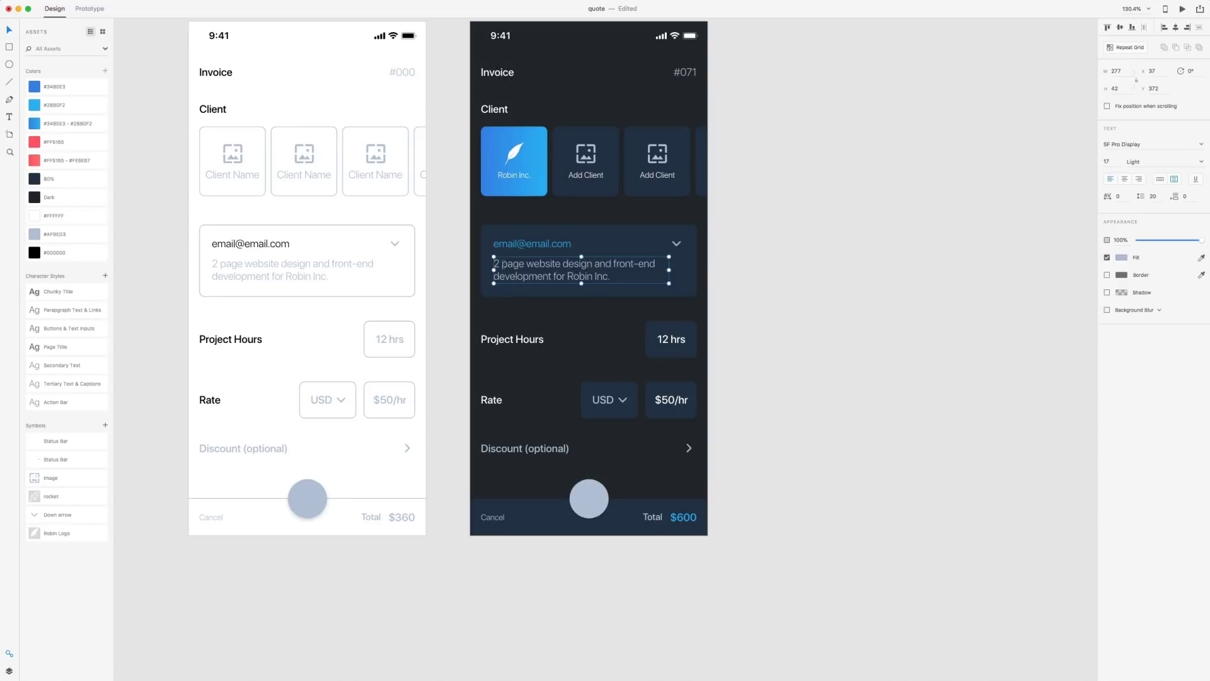
pyautogui.doubleClick(496, 266)
pyautogui.click(495, 266)
pyautogui.press('Delete')
pyautogui.press('Delete')
pyautogui.write('Two')
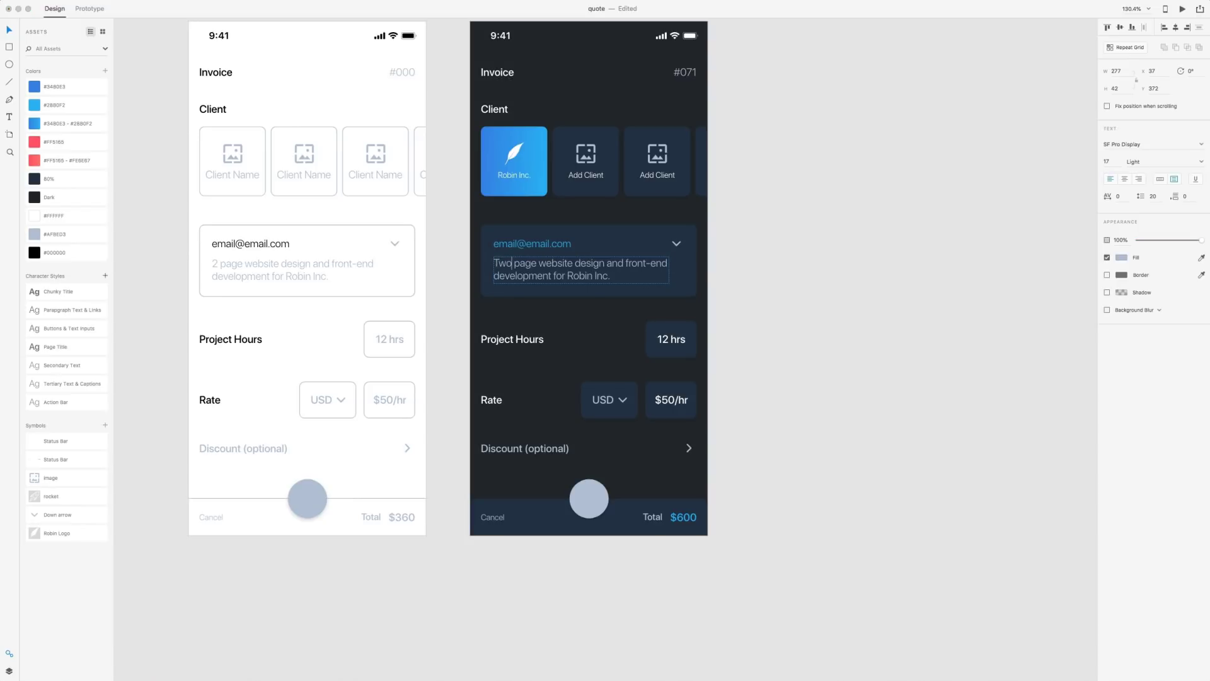
pyautogui.press('Escape')
pyautogui.press('Escape')
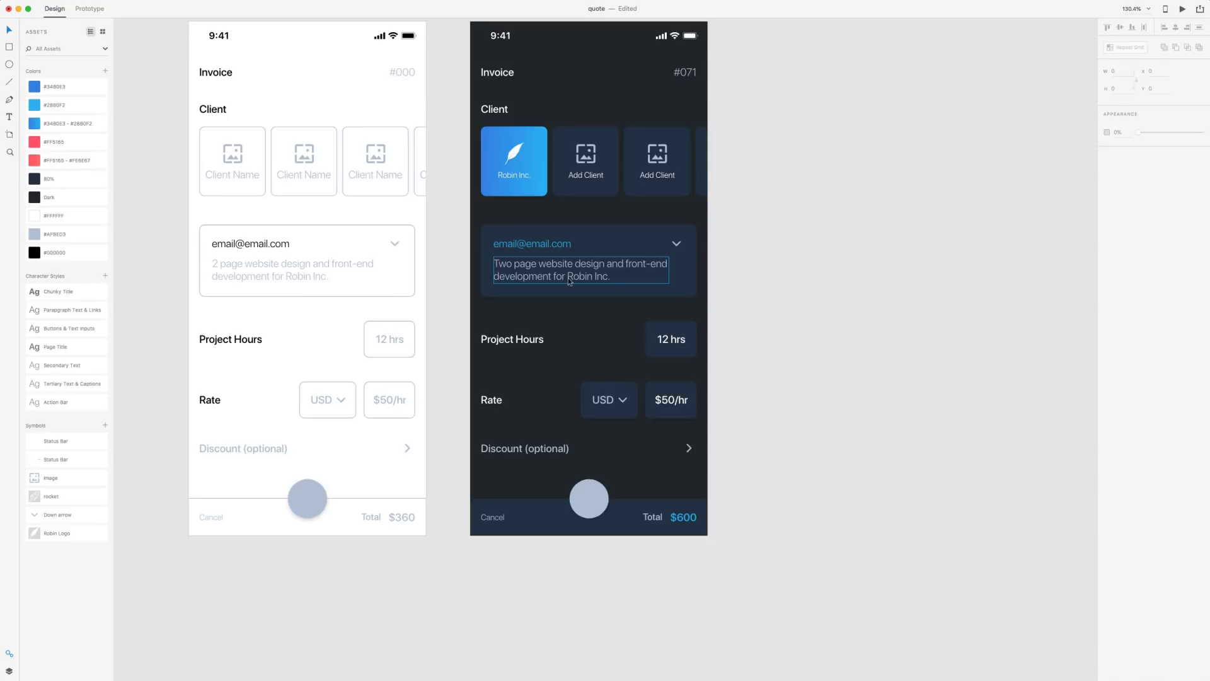
pyautogui.moveTo(836, 231); pyautogui.dragTo(798, 241)
pyautogui.click(603, 308)
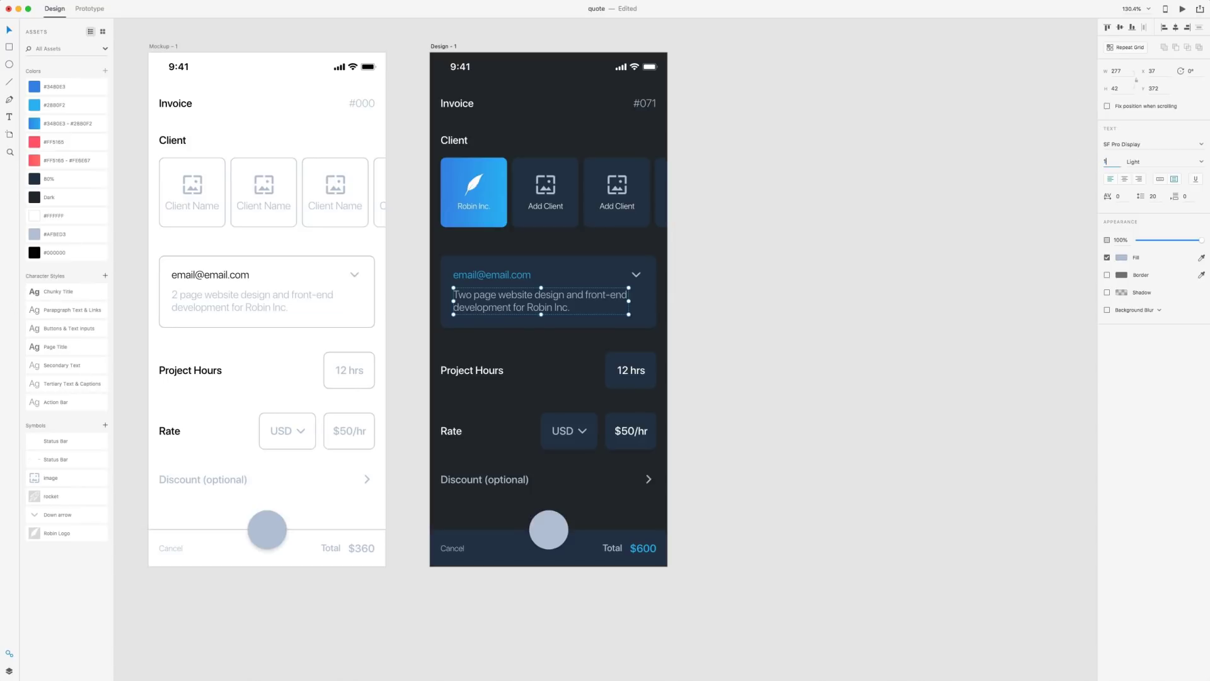
pyautogui.click(685, 258)
pyautogui.scroll(-1, 685, 259)
pyautogui.doubleClick(475, 247)
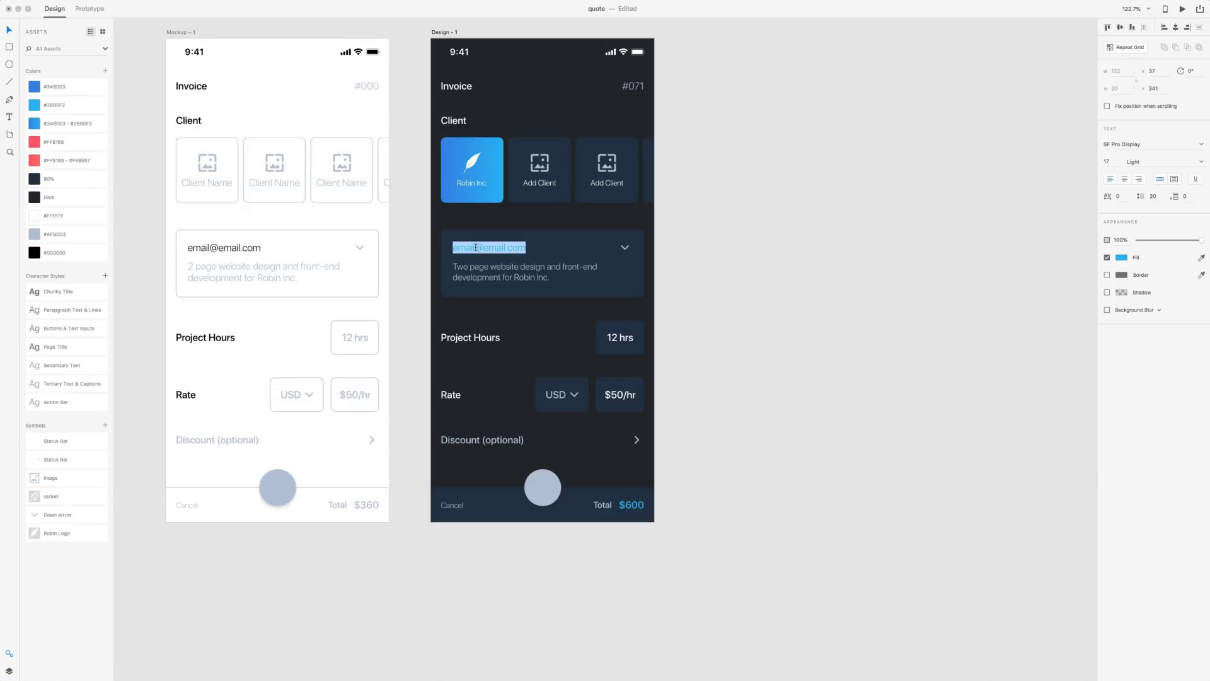
pyautogui.write('Business')
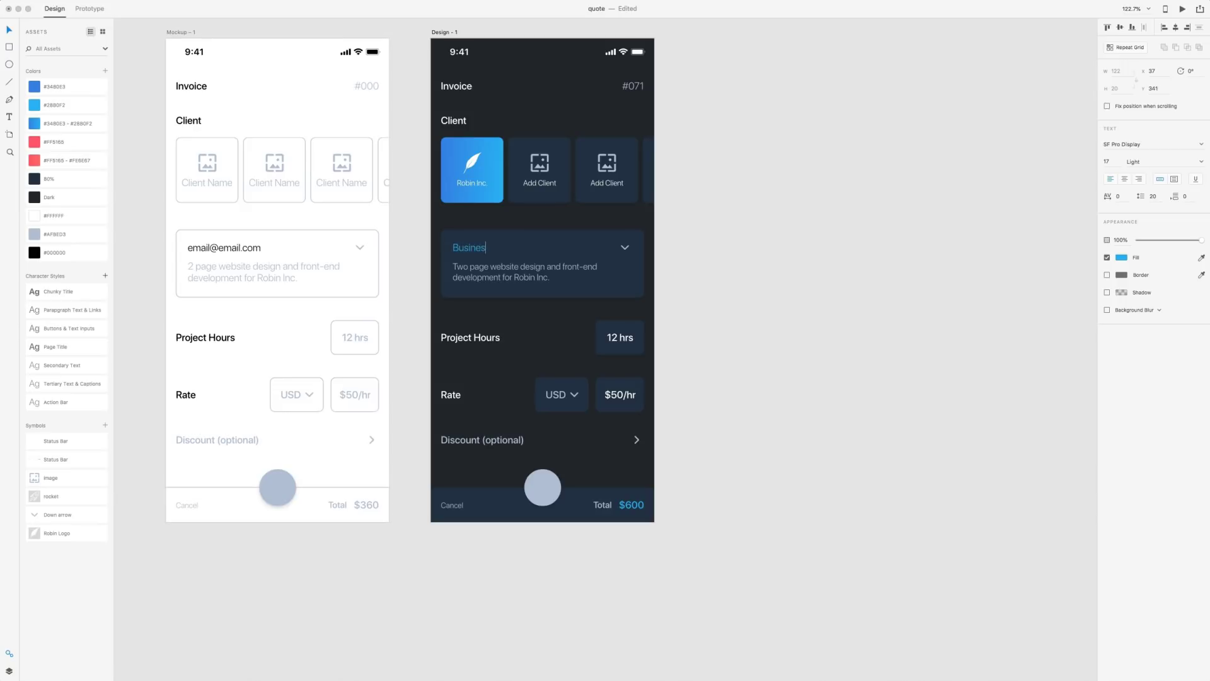
pyautogui.press('BackSpace')
pyautogui.press('BackSpace')
pyautogui.press('BackSpace')
pyautogui.press('BackSpace')
pyautogui.press('BackSpace')
pyautogui.press('BackSpace')
pyautogui.press('BackSpace')
pyautogui.press('Escape')
pyautogui.hscroll(-3, 864, 278)
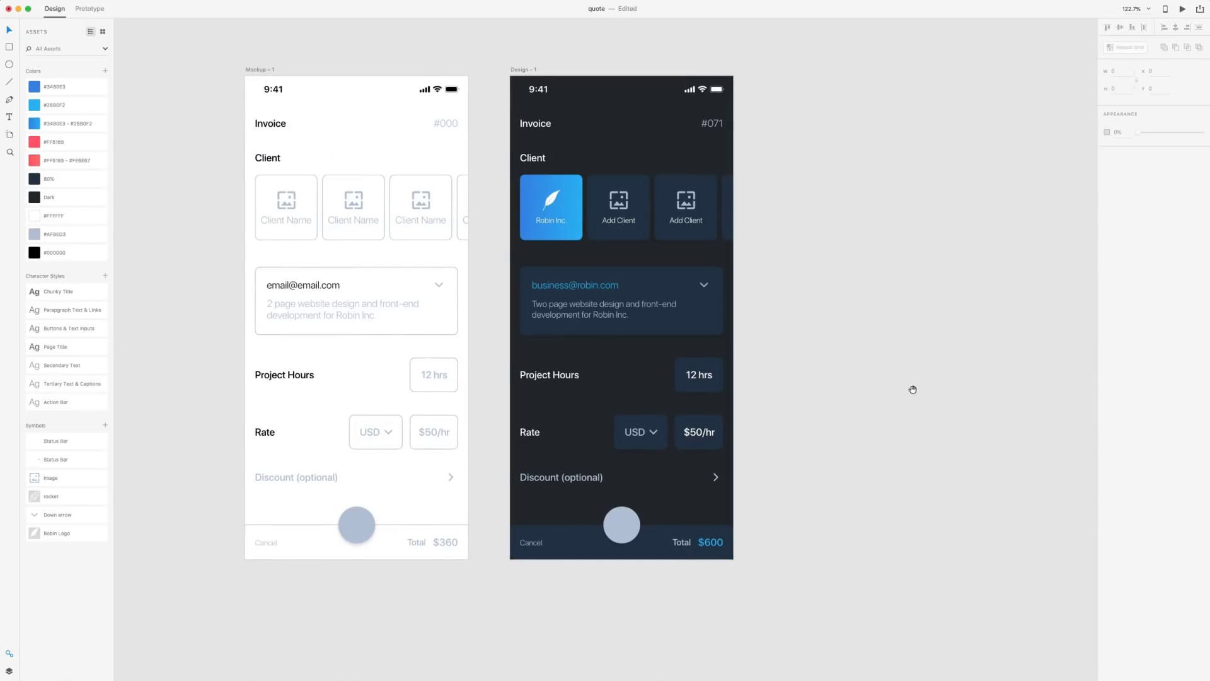
pyautogui.moveTo(913, 390); pyautogui.dragTo(854, 307)
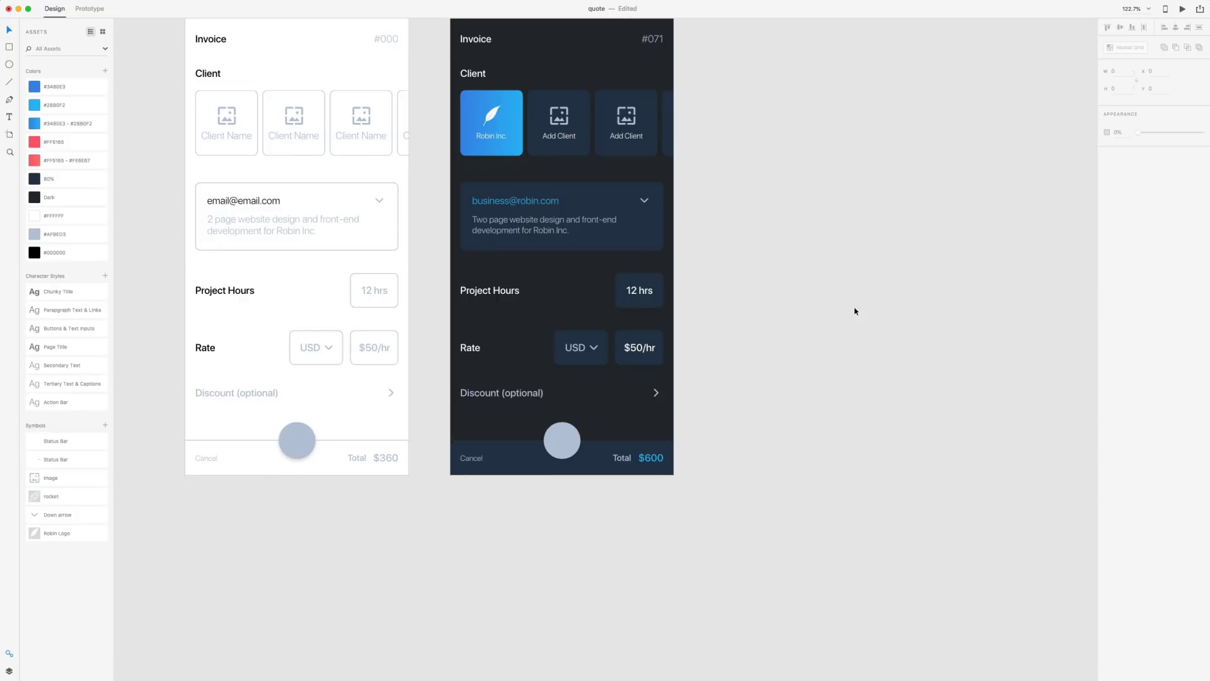
# Fill the dark screen's circular footer button with the red #FF5165 swatch
pyautogui.click(549, 441)
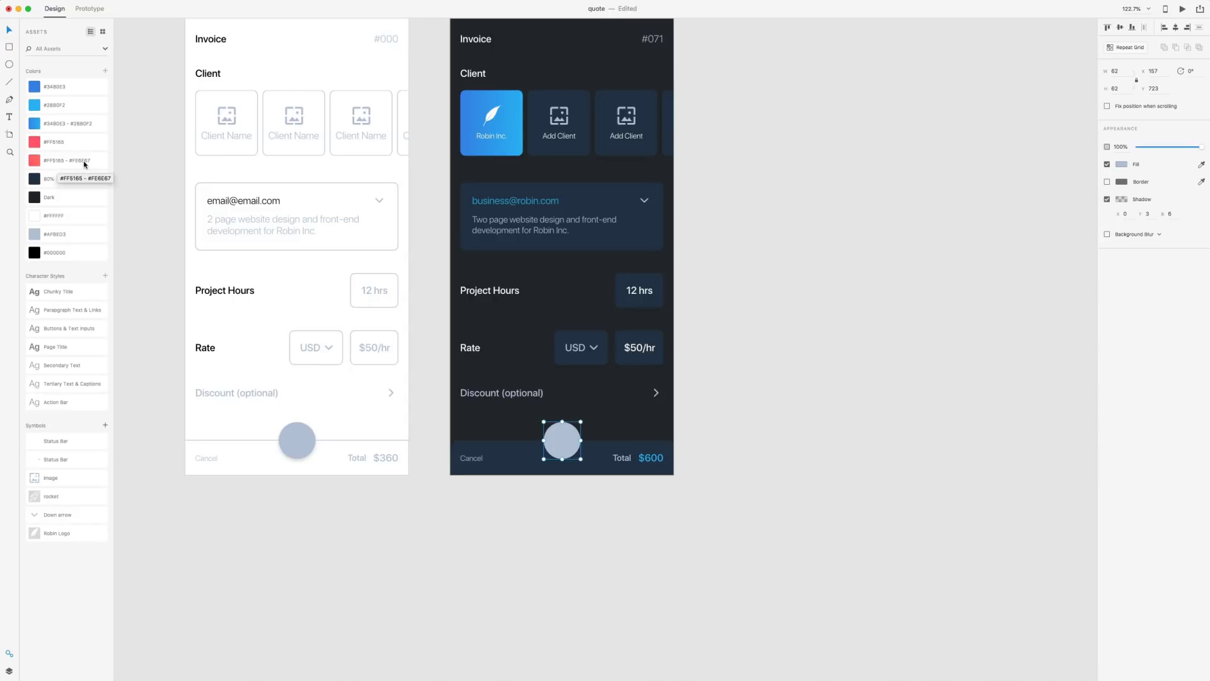
pyautogui.click(38, 145)
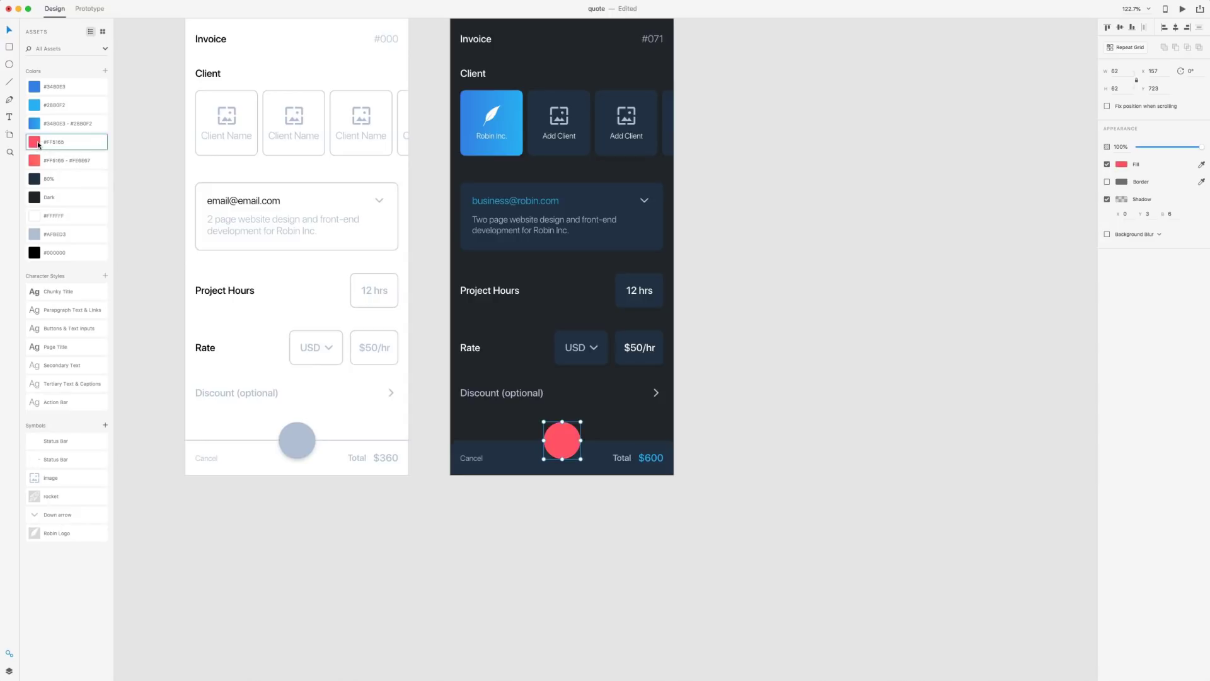
pyautogui.click(710, 228)
pyautogui.scroll(3, 709, 228)
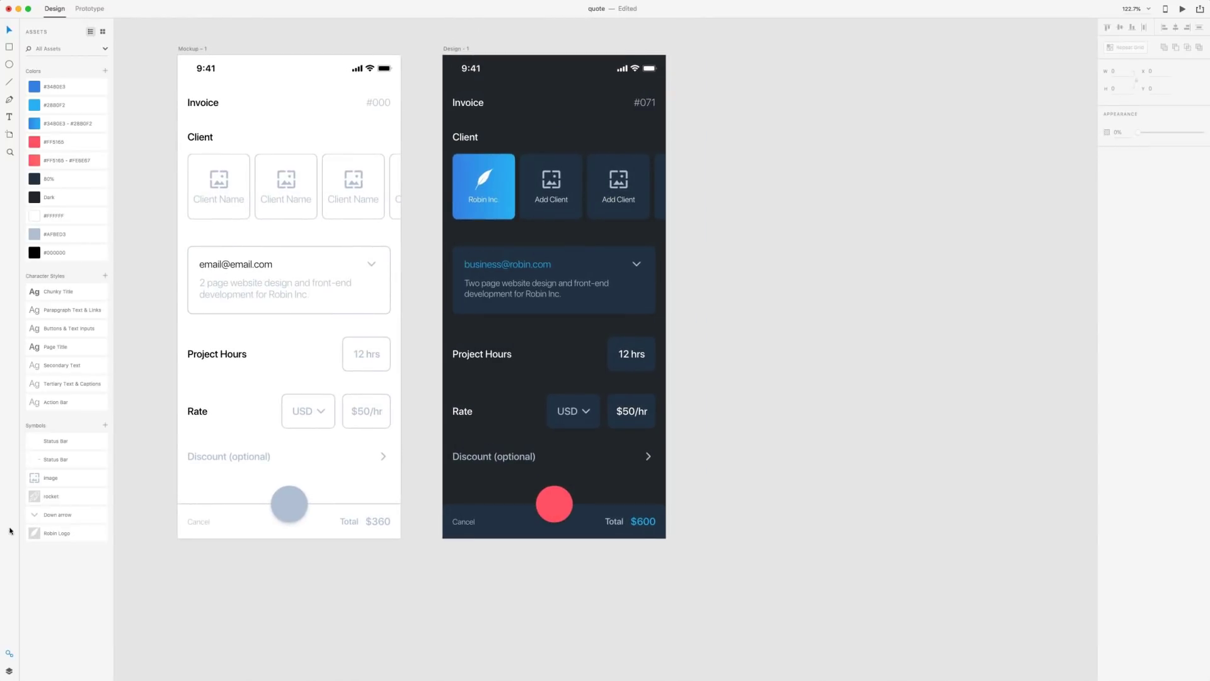
# Place the Rocket symbol from Assets onto the red footer button
pyautogui.moveTo(36, 498); pyautogui.dragTo(585, 574)
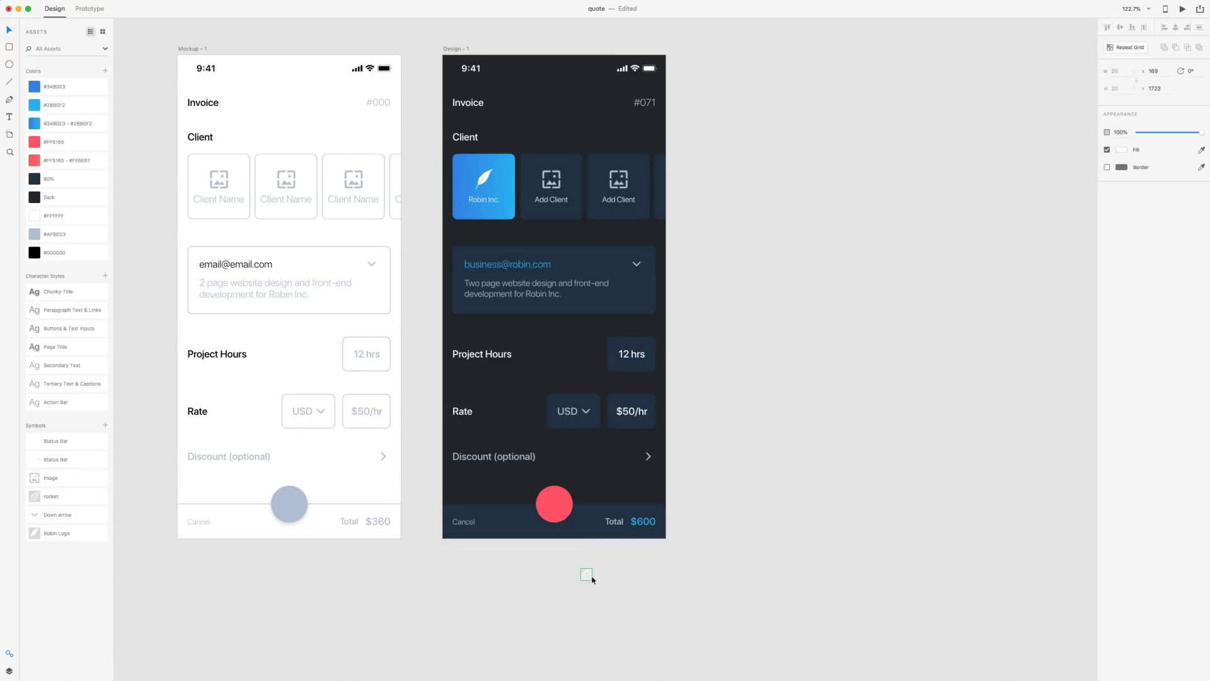
pyautogui.press('Escape')
pyautogui.moveTo(585, 574); pyautogui.dragTo(554, 504)
pyautogui.press('Escape')
pyautogui.scroll(1, 819, 331)
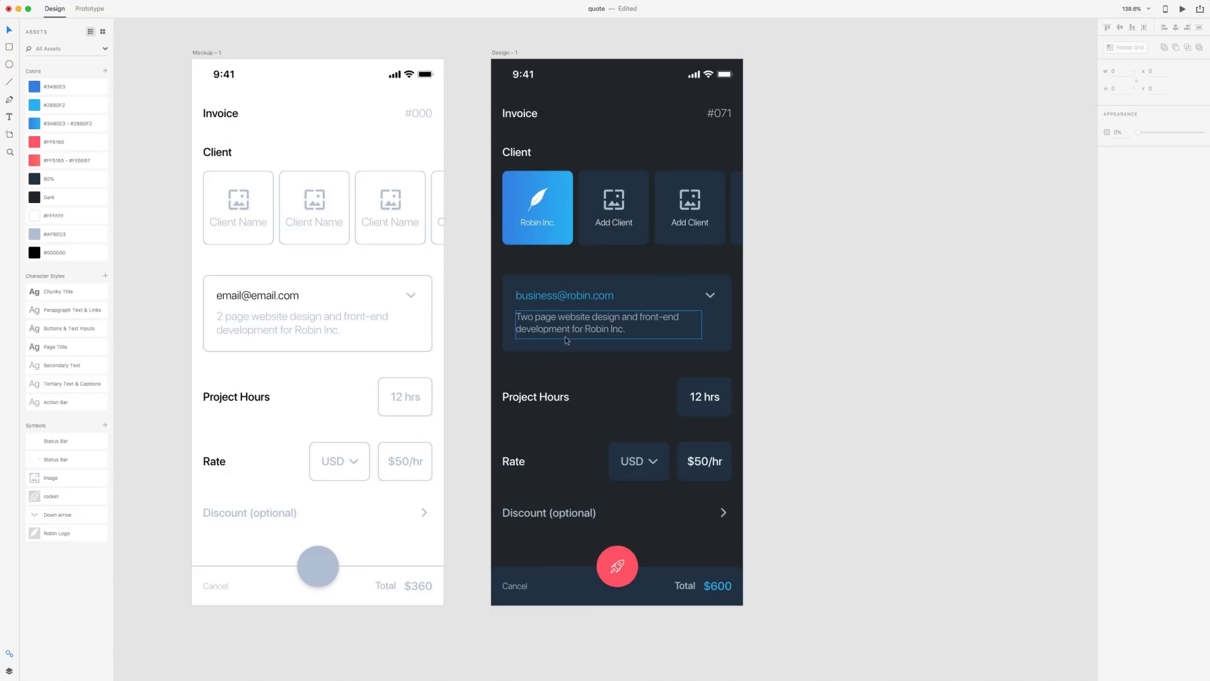
# Set the card description's line spacing to 20
pyautogui.click(576, 319)
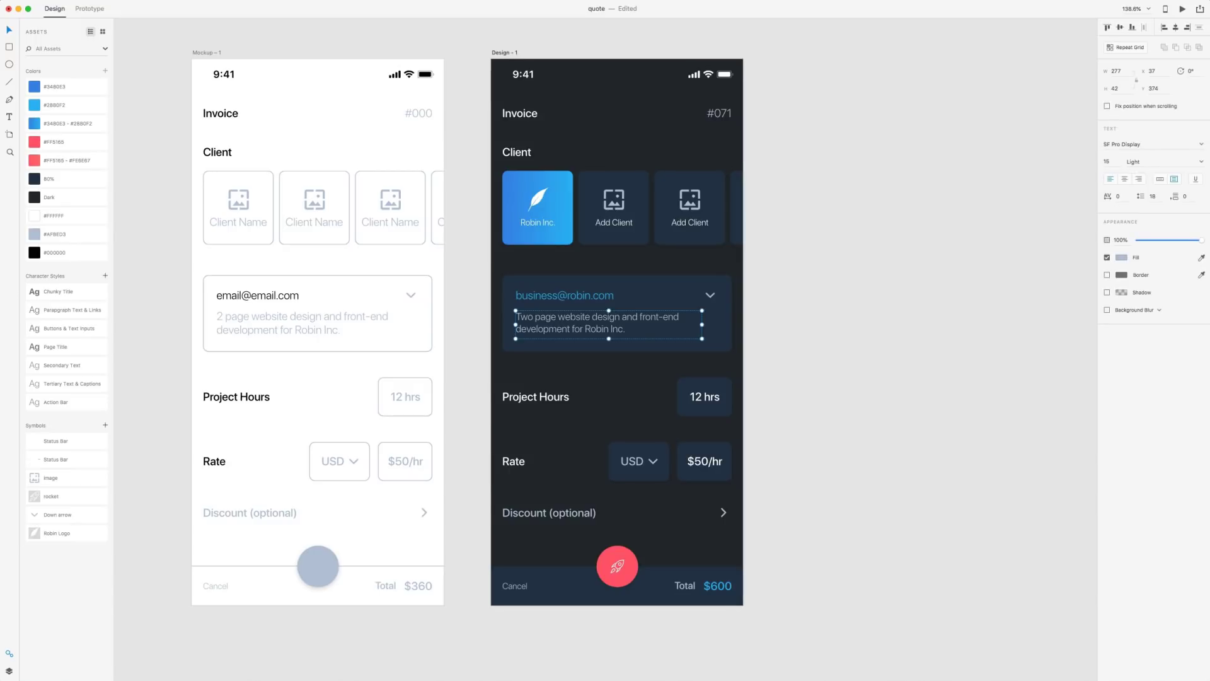
pyautogui.click(1157, 196)
pyautogui.write('20')
pyautogui.press('Return')
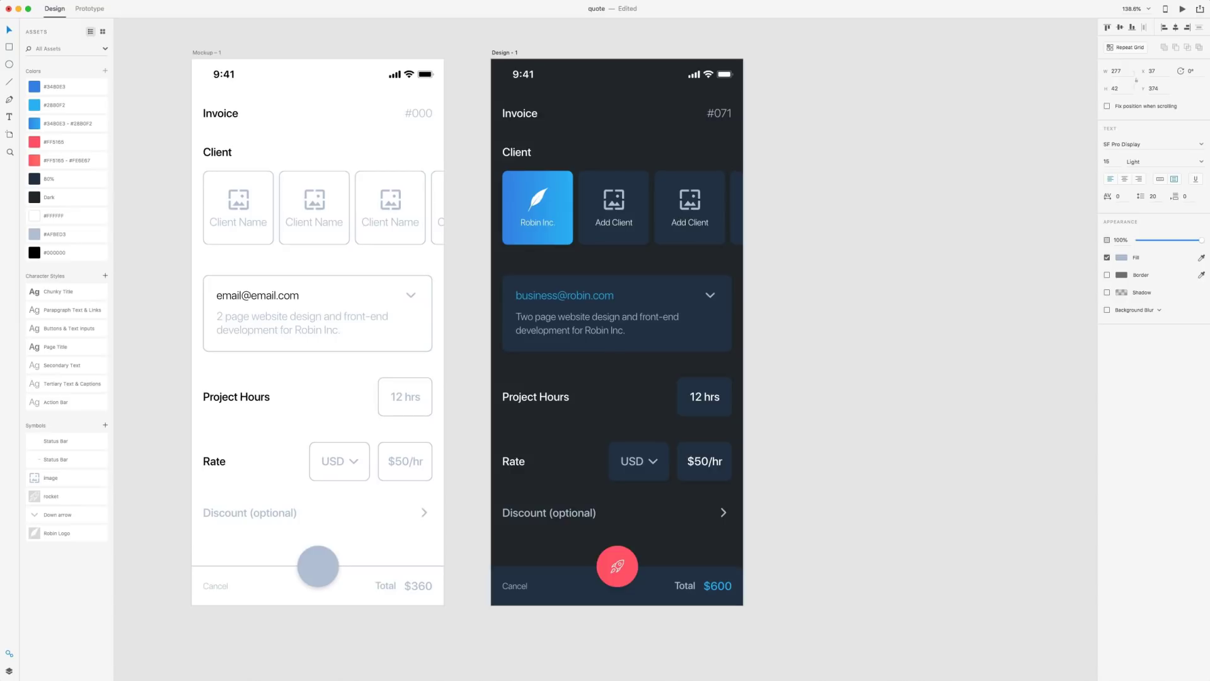
pyautogui.click(981, 197)
pyautogui.hscroll(3, 913, 200)
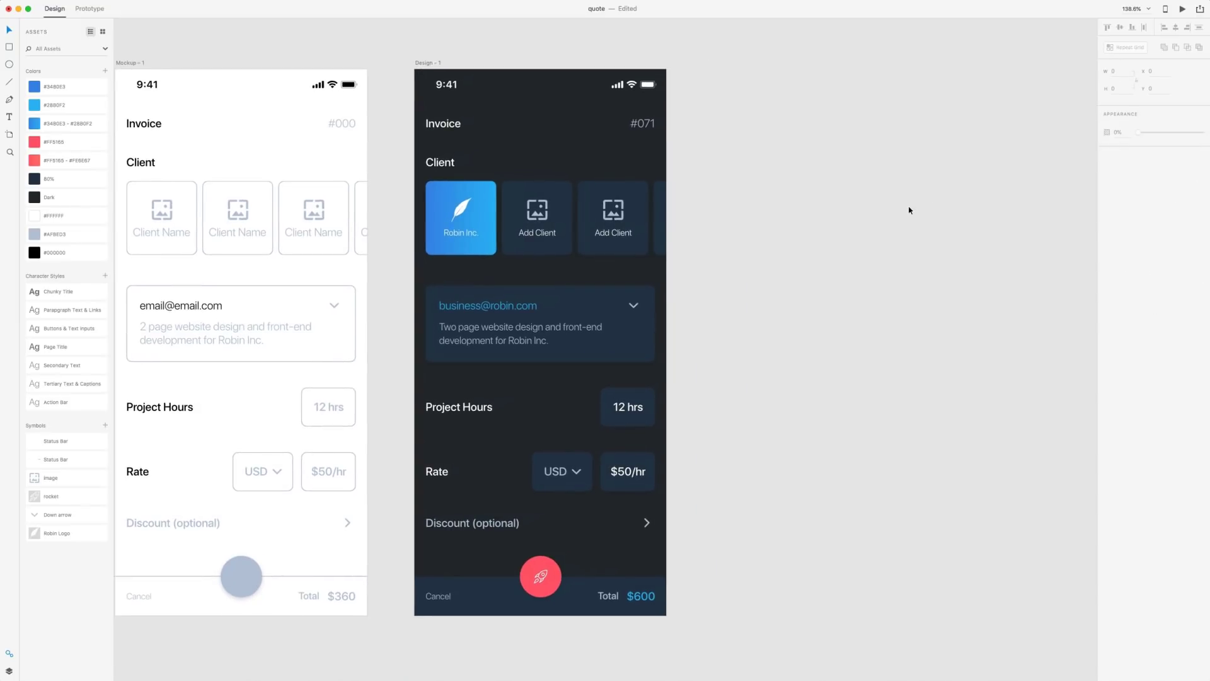